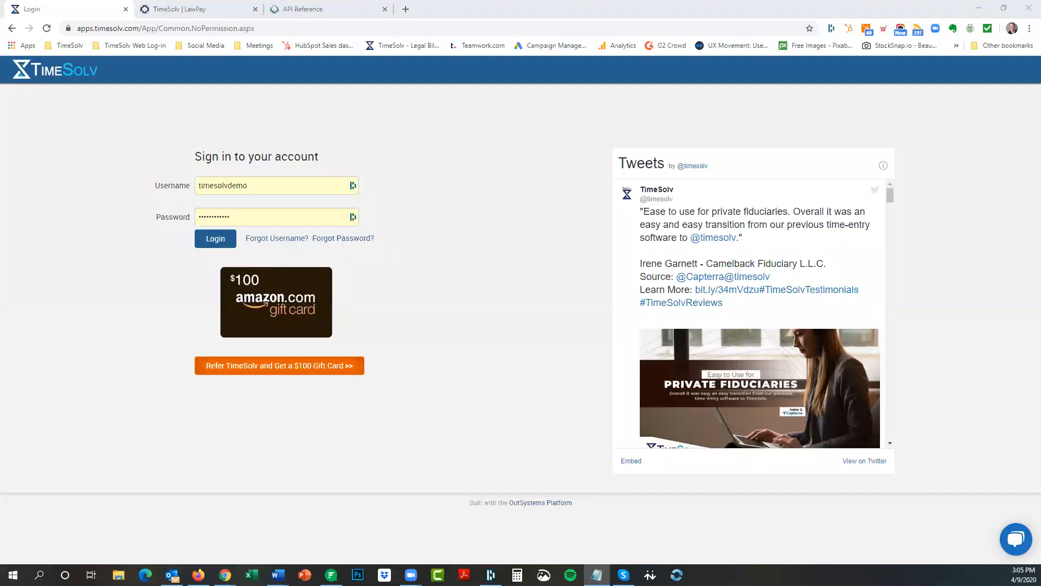
Switch to the TimeSolv | LawPay tab and scroll through the LawPay partner page and back to the top.
click(204, 10)
click(204, 9)
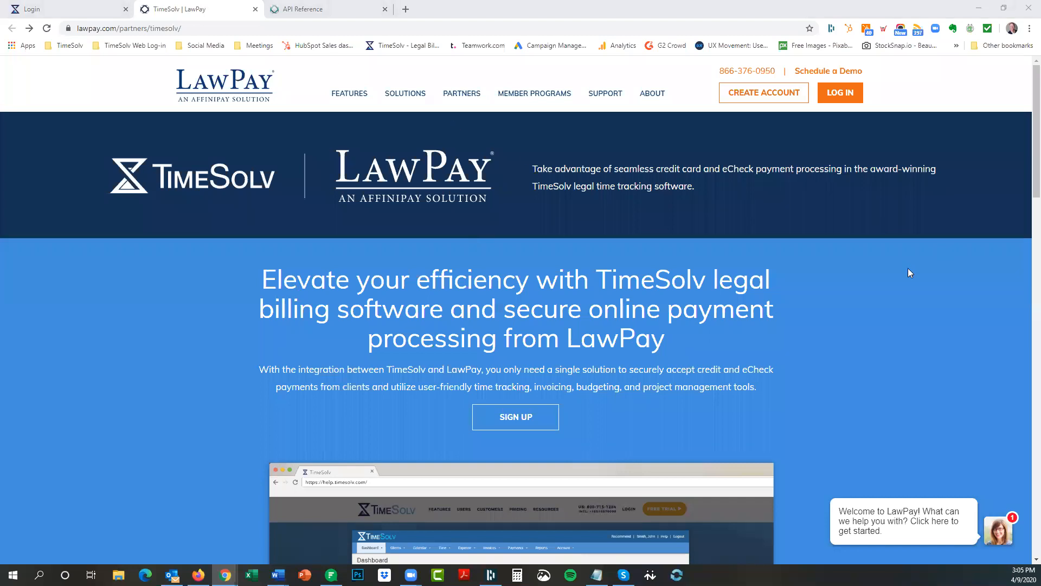
scroll(914, 274, down, 3)
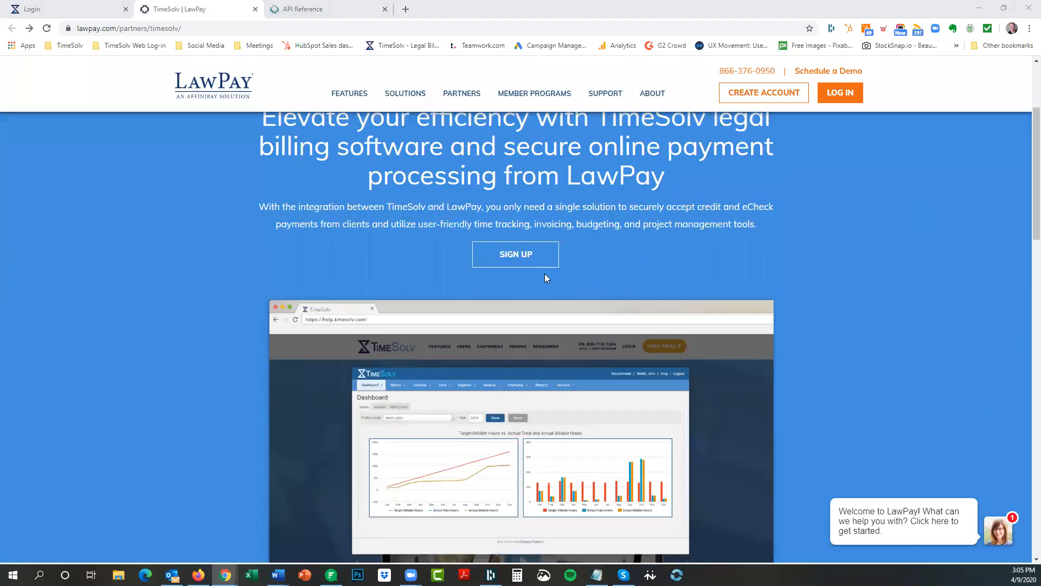
scroll(842, 250, down, 6)
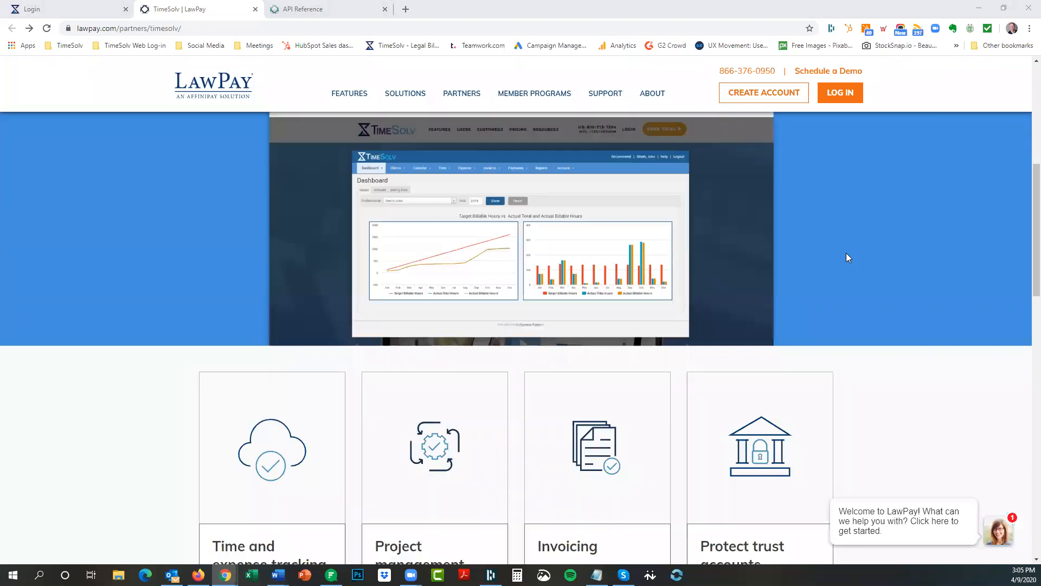
scroll(886, 261, up, 3)
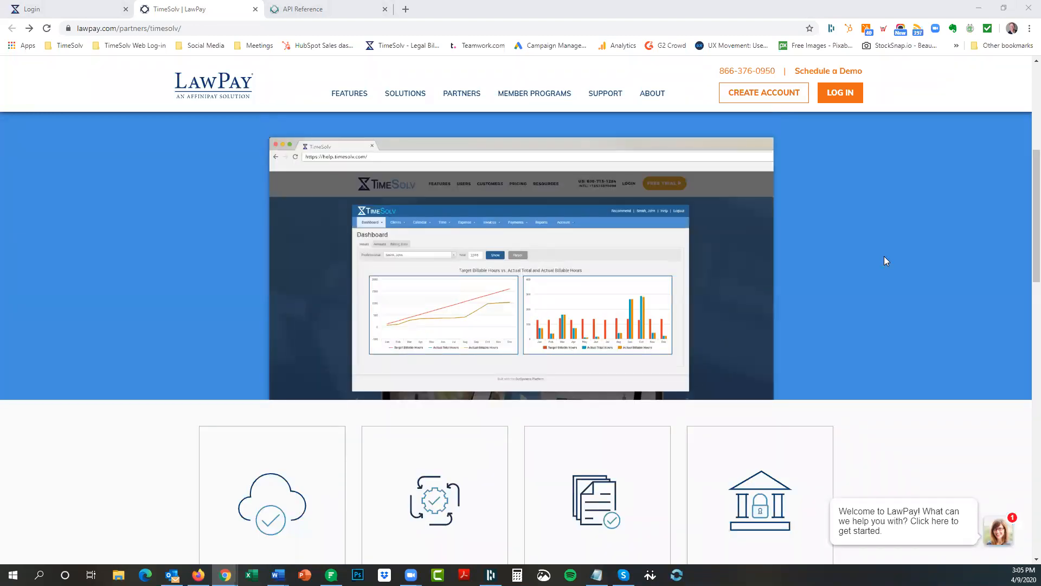
scroll(871, 253, down, 11)
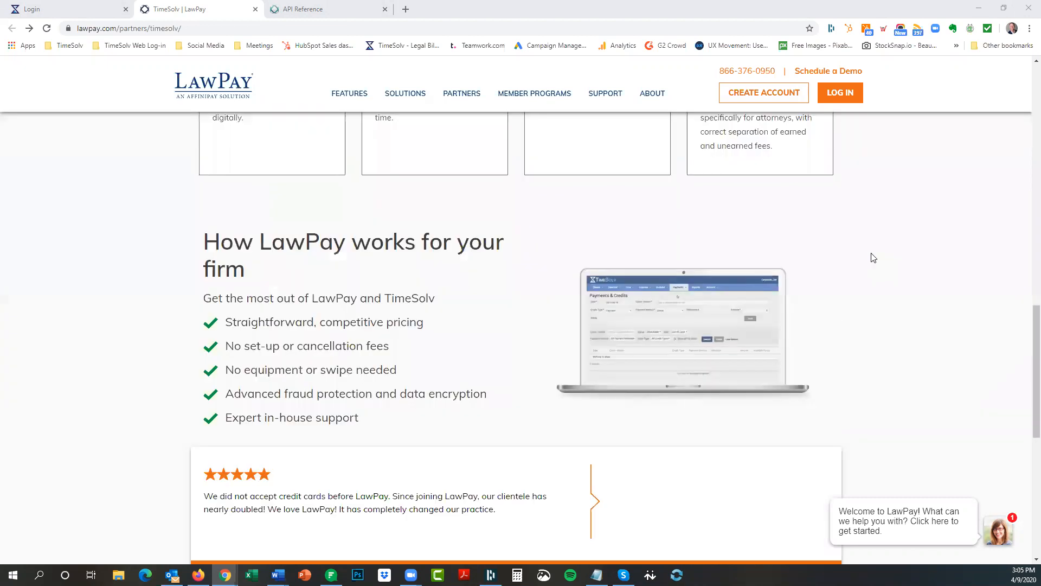
scroll(871, 255, up, 8)
scroll(873, 255, up, 8)
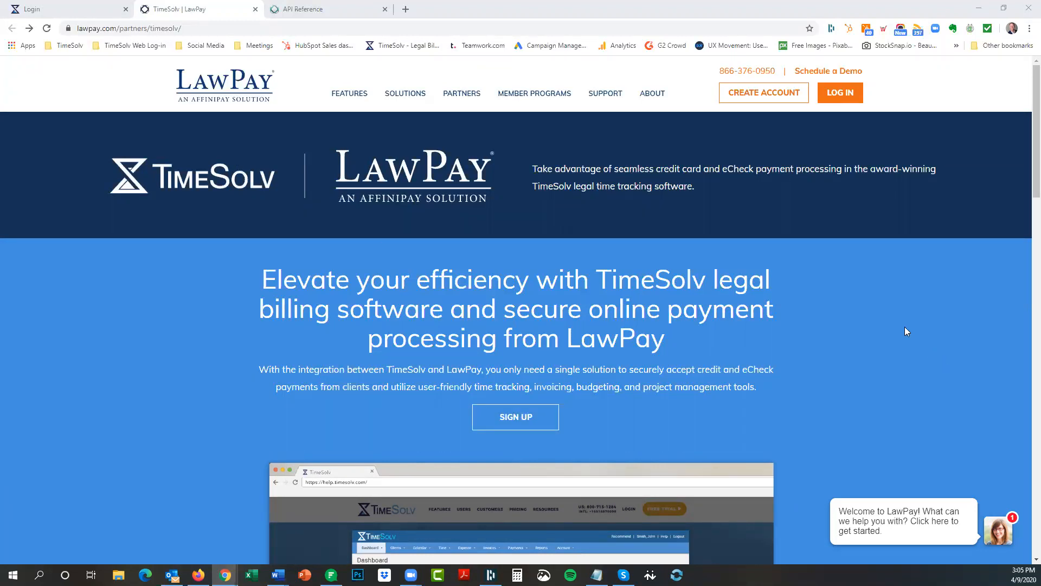
scroll(904, 326, down, 5)
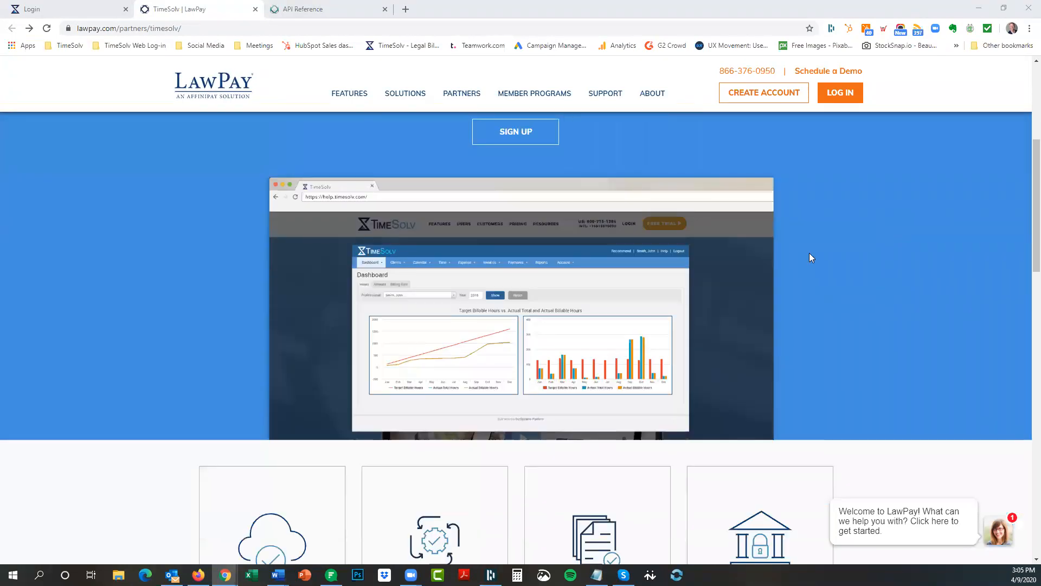
scroll(809, 258, up, 5)
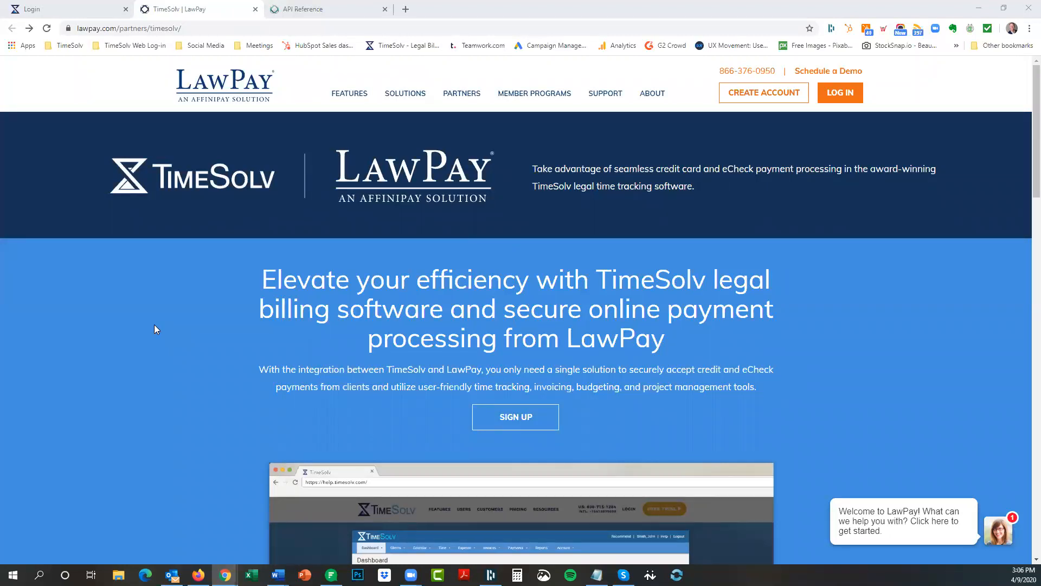
Sign in to TimeSolv and view the Bank Accounts list under Payments > Settings.
click(44, 15)
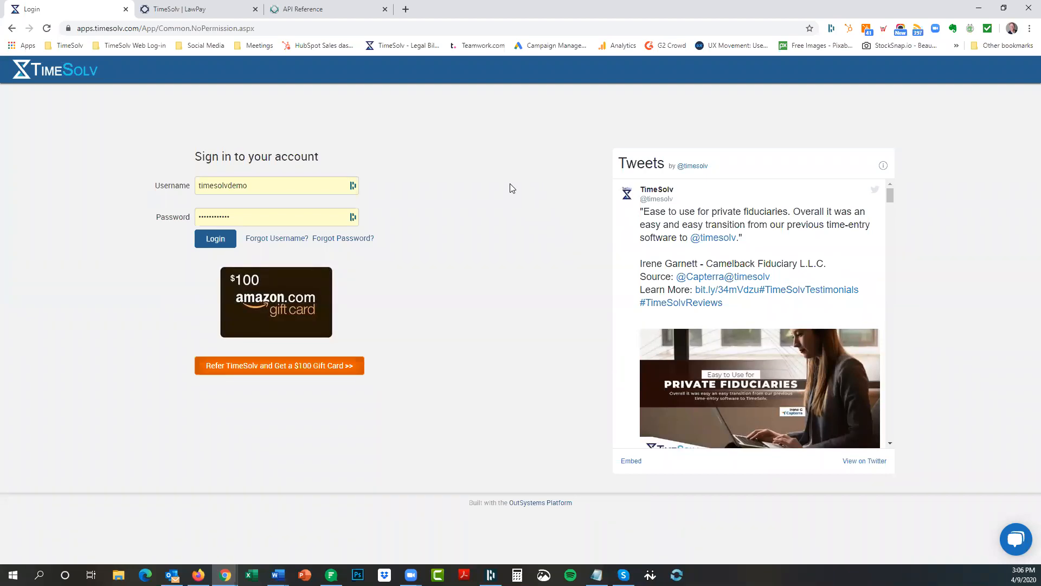
click(213, 244)
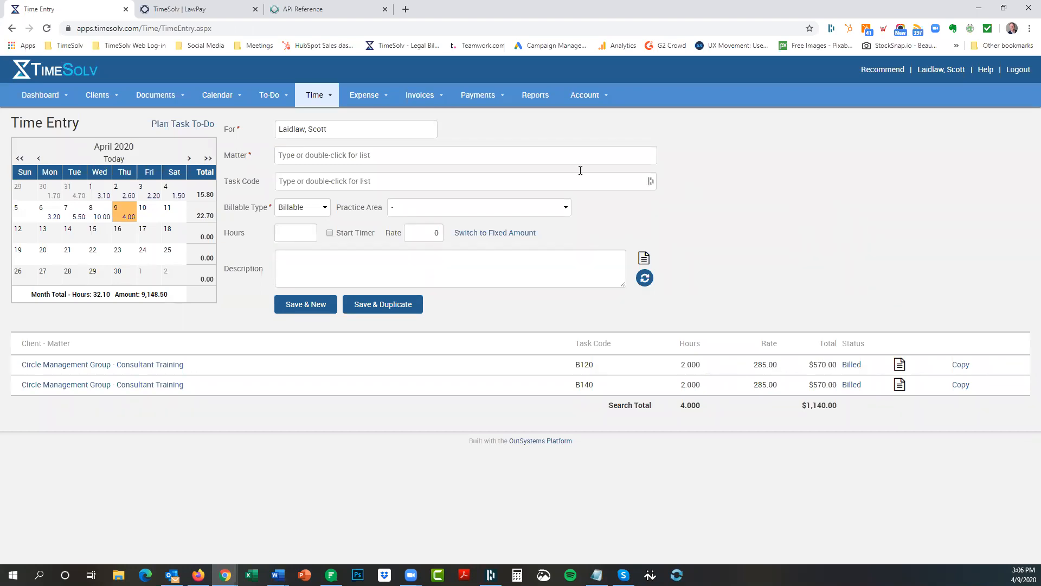
mouse_move(478, 100)
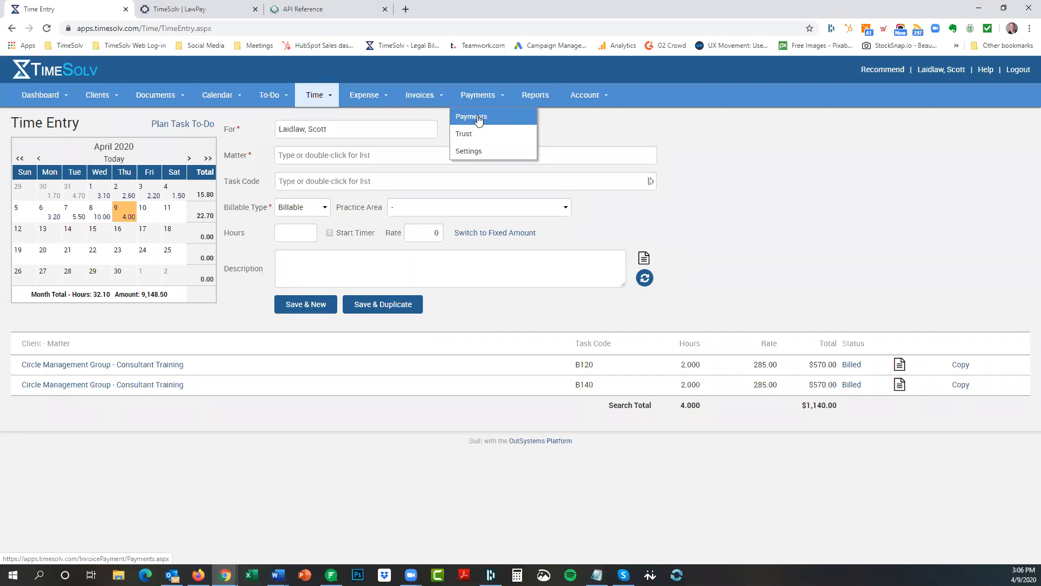
click(467, 154)
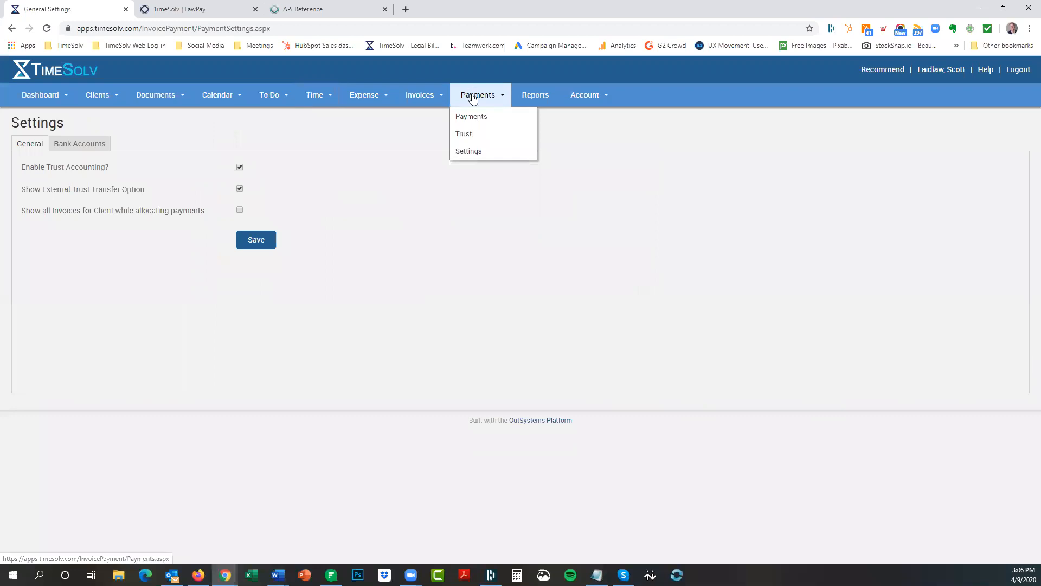
click(81, 145)
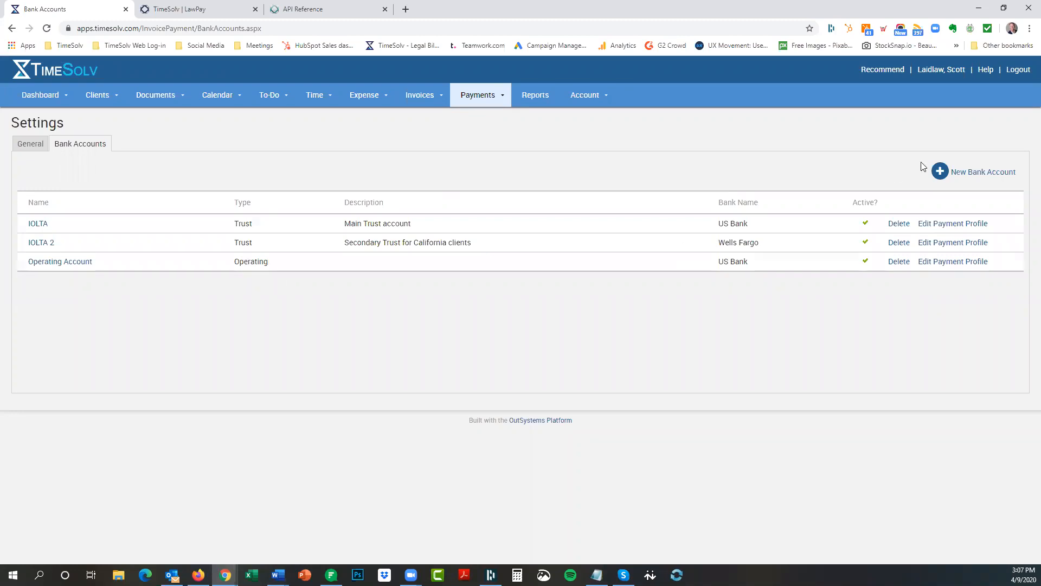
Add an Operating bank account 'Test Operating Account', described 'For the webinar', at Bank of America.
click(969, 177)
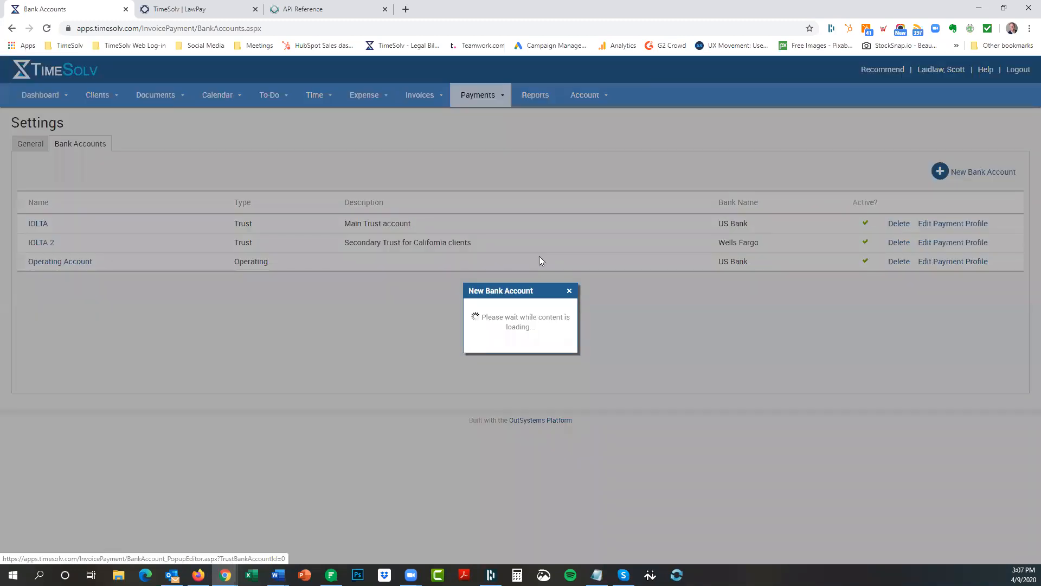
text(T)
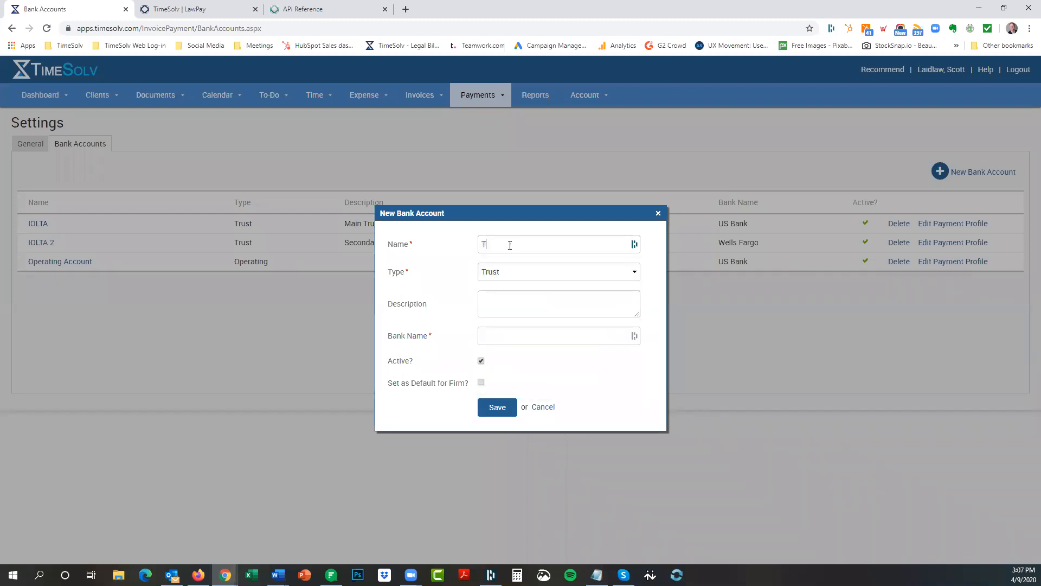
text(est Operating Account)
click(505, 274)
click(496, 287)
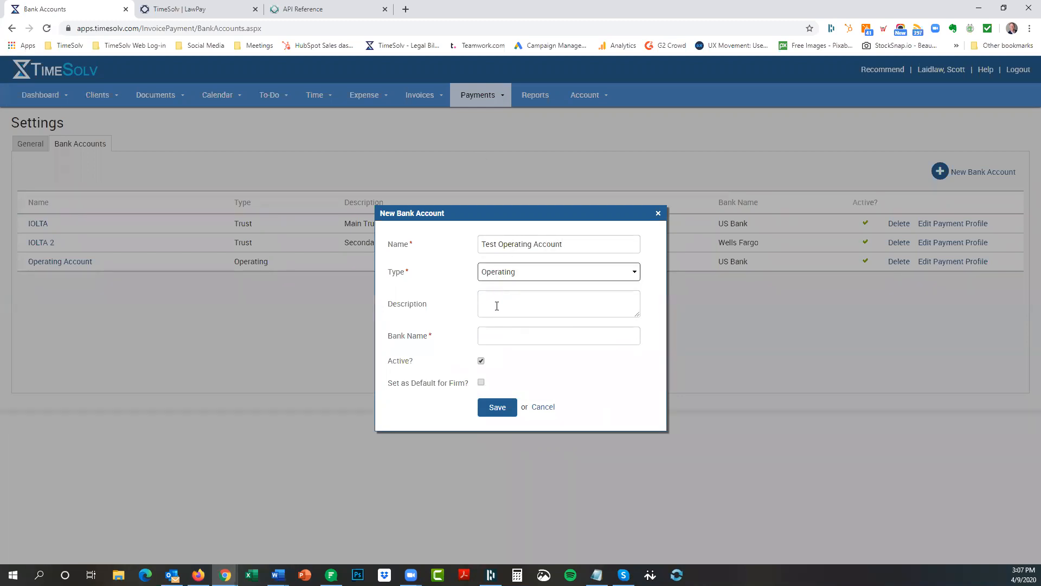
click(503, 301)
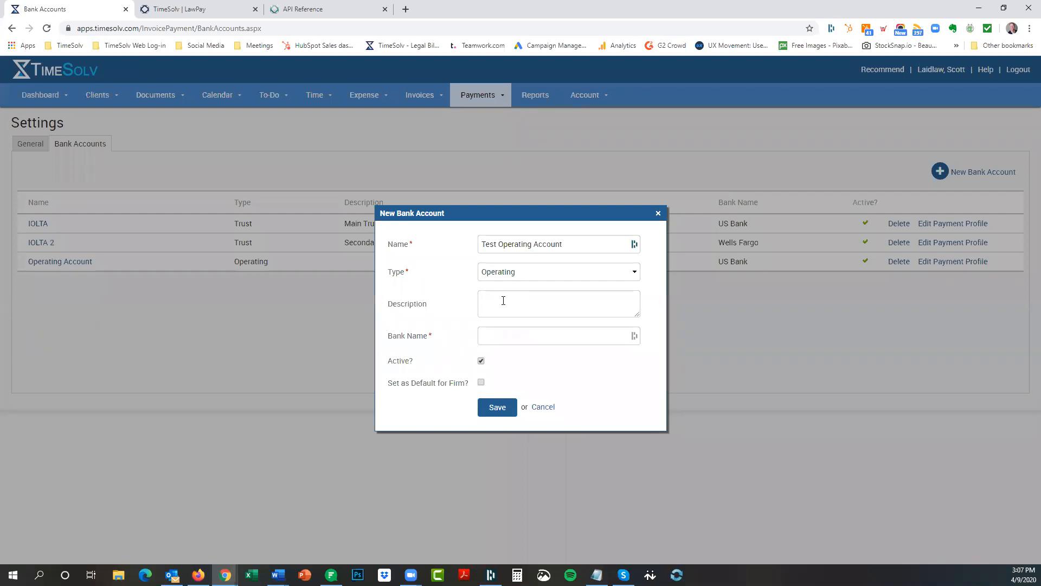
text(For the webinar)
click(529, 335)
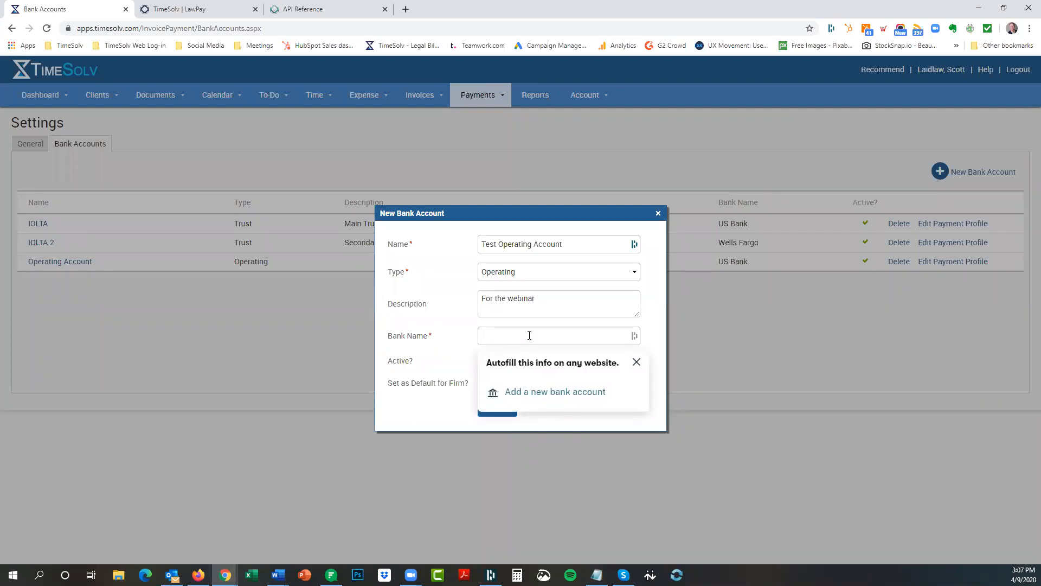
text(Ban)
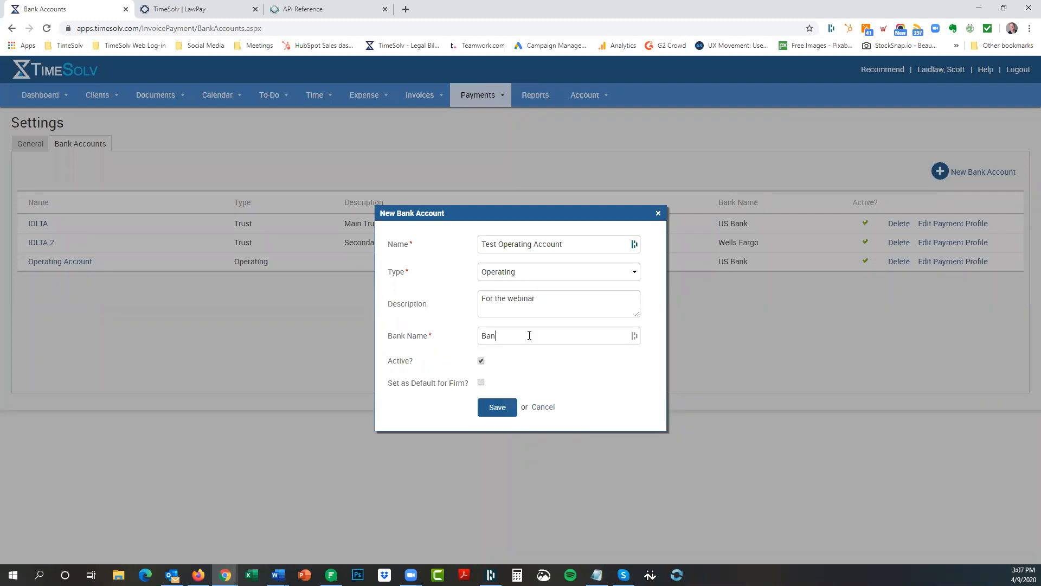
text(k of America)
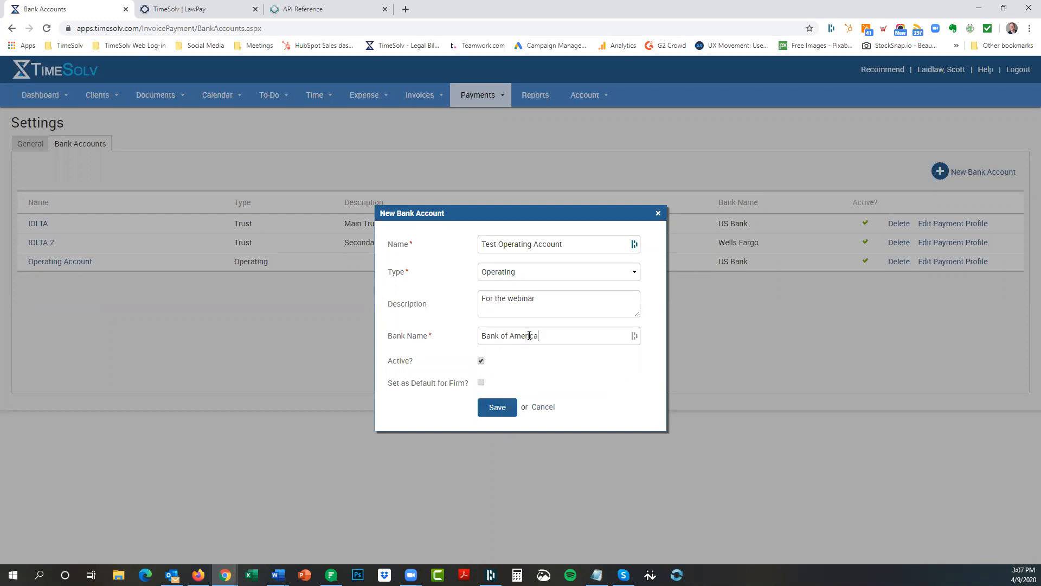
click(497, 408)
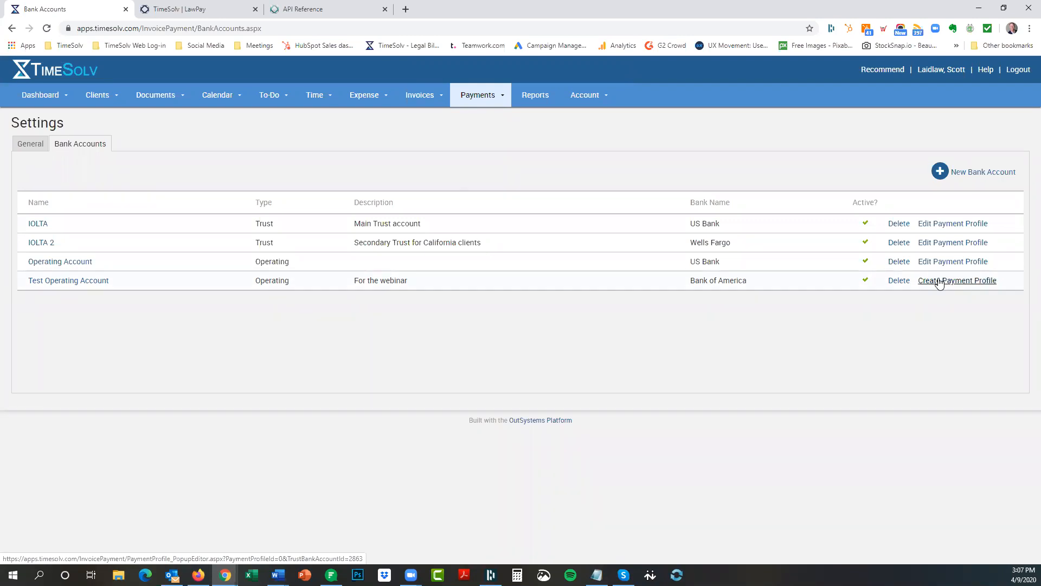
Start a payment profile for Test Operating Account with LawPay as the payment provider.
click(940, 281)
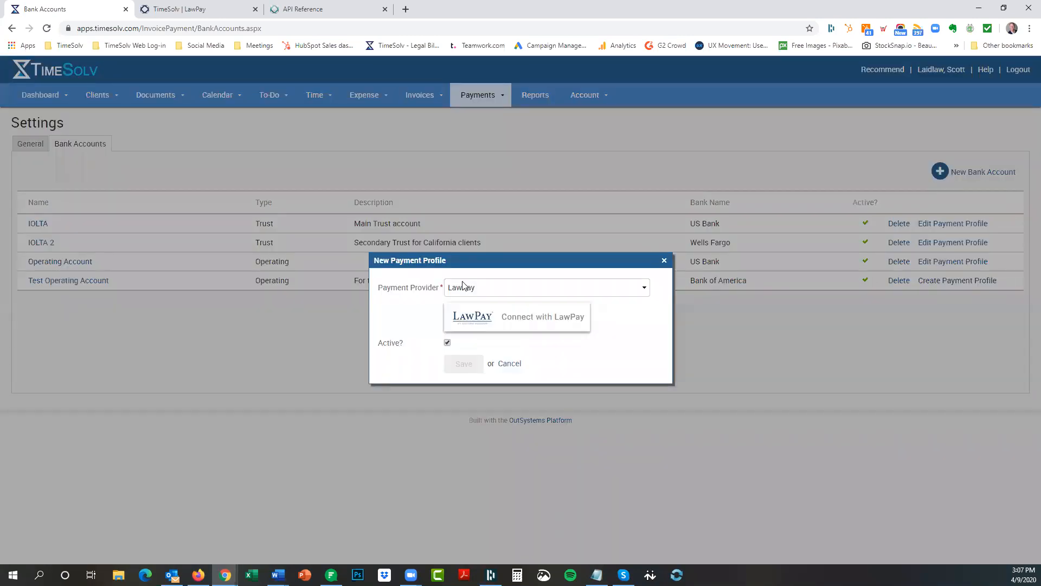
click(491, 293)
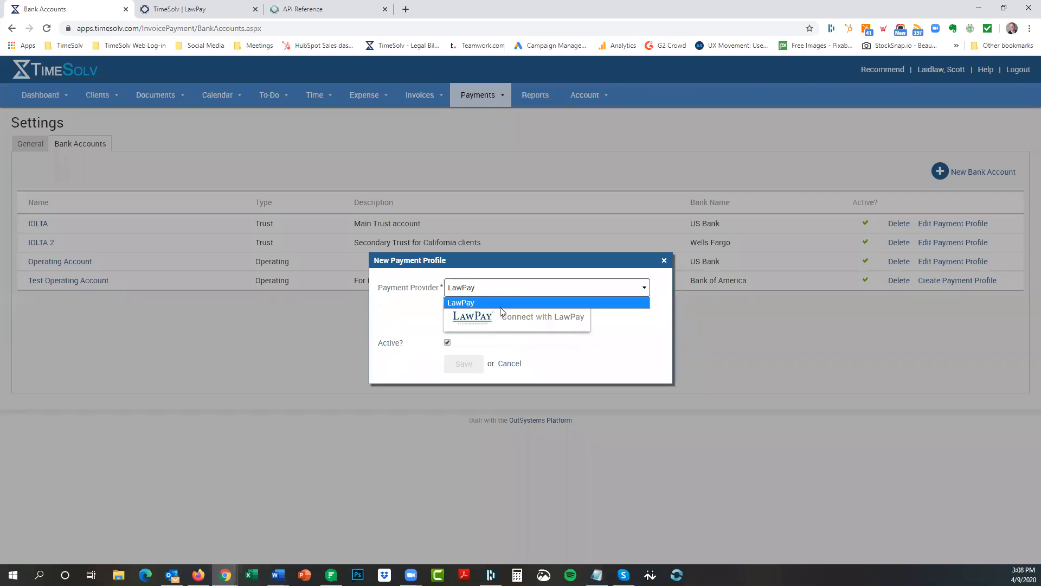
click(656, 283)
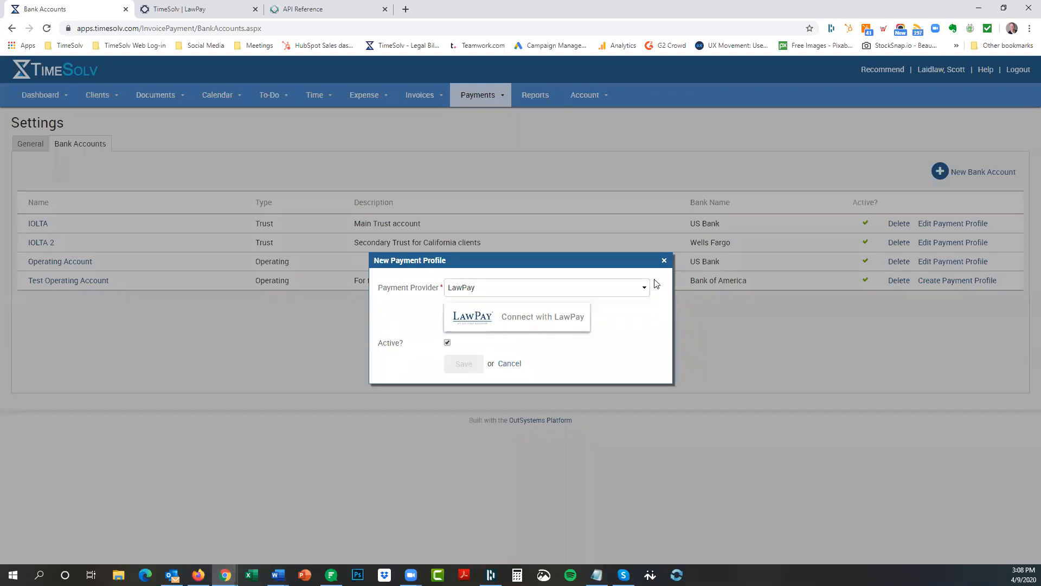
Connect LawPay, choose TEST Operating Merchant Account and ACH TEST Account, and save the profile.
click(516, 322)
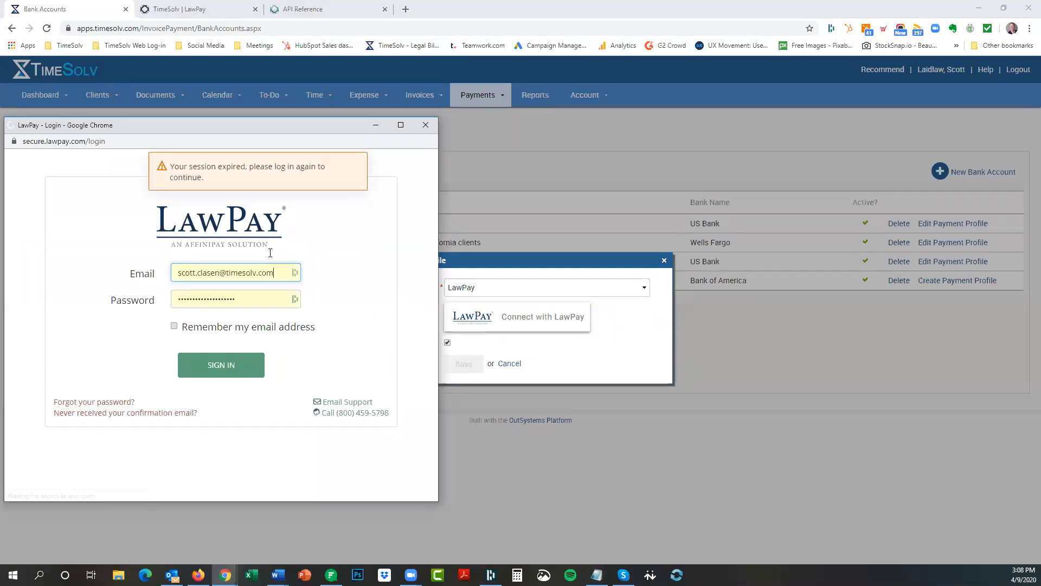
key(Return)
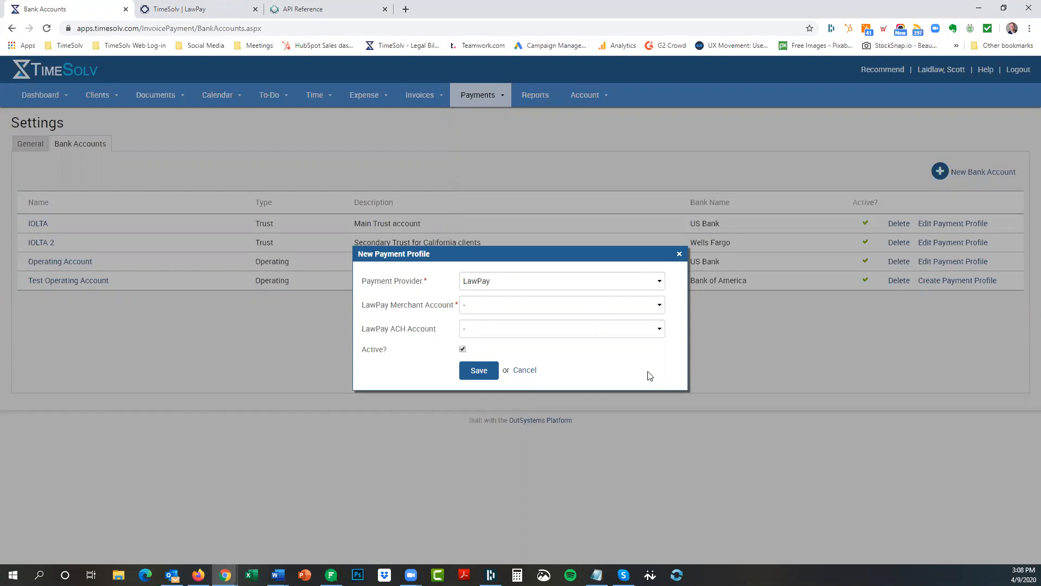
click(503, 285)
click(504, 284)
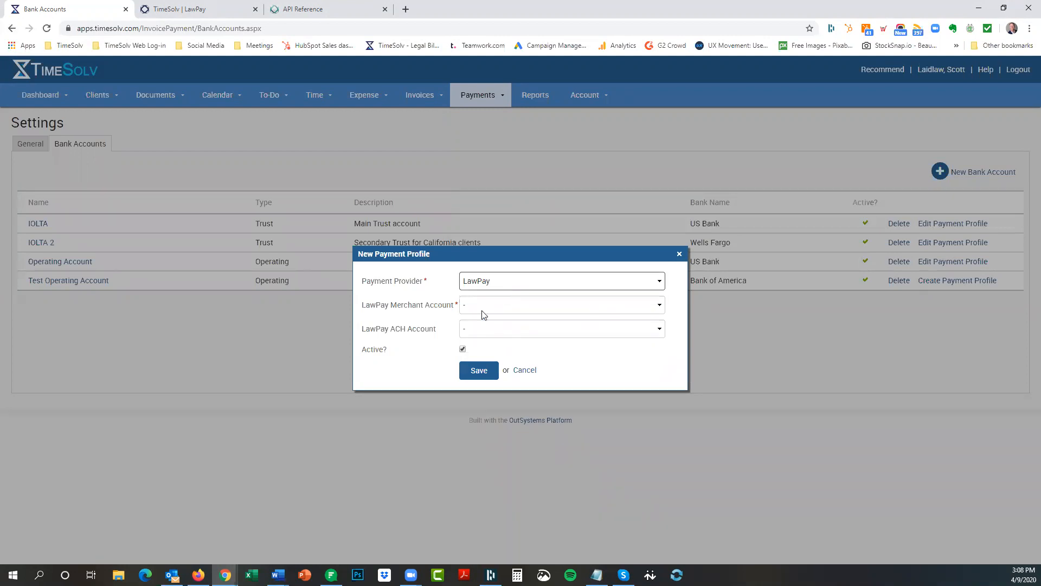
click(497, 306)
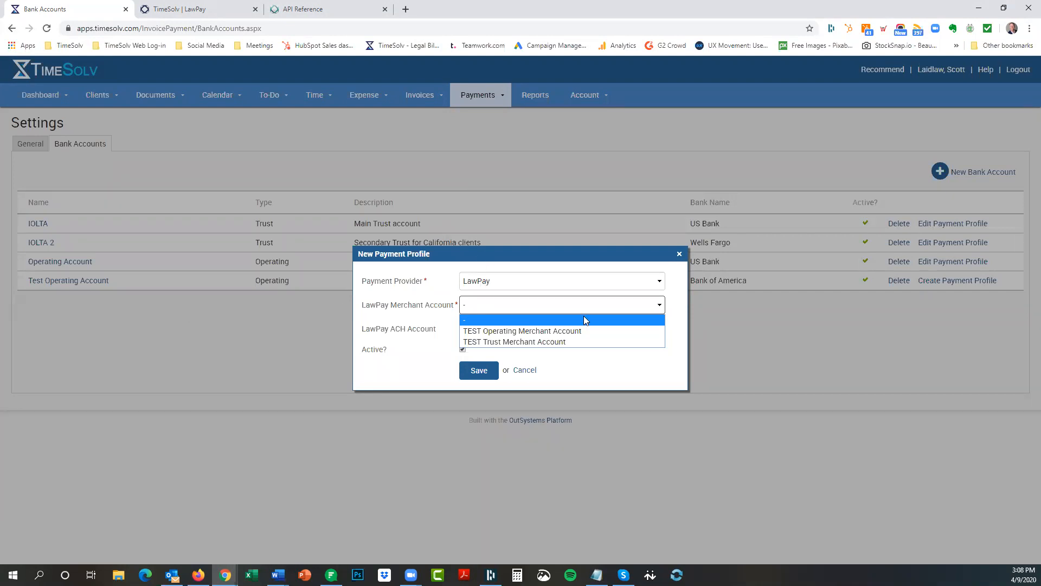
click(500, 332)
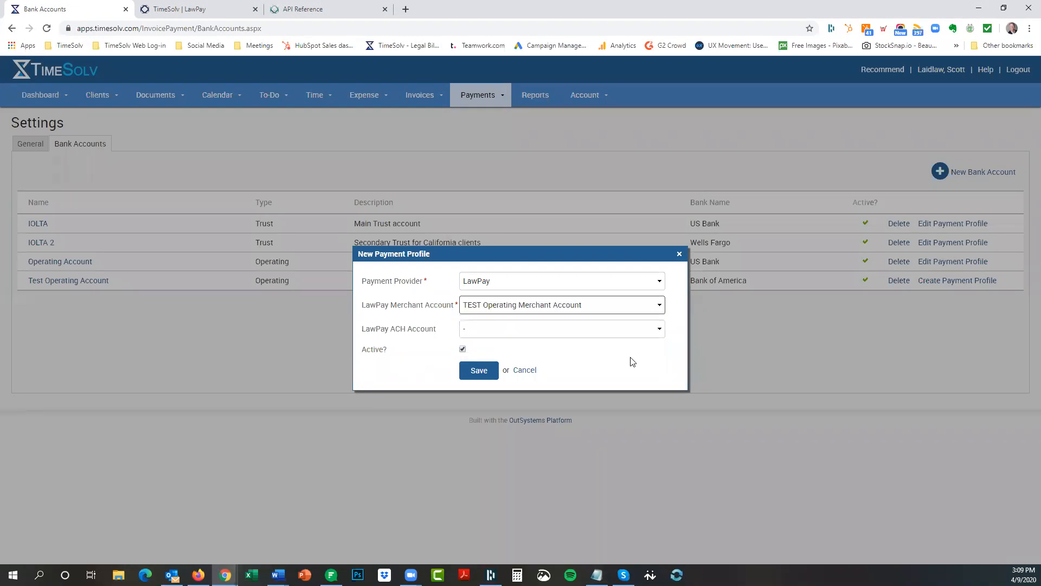
click(504, 333)
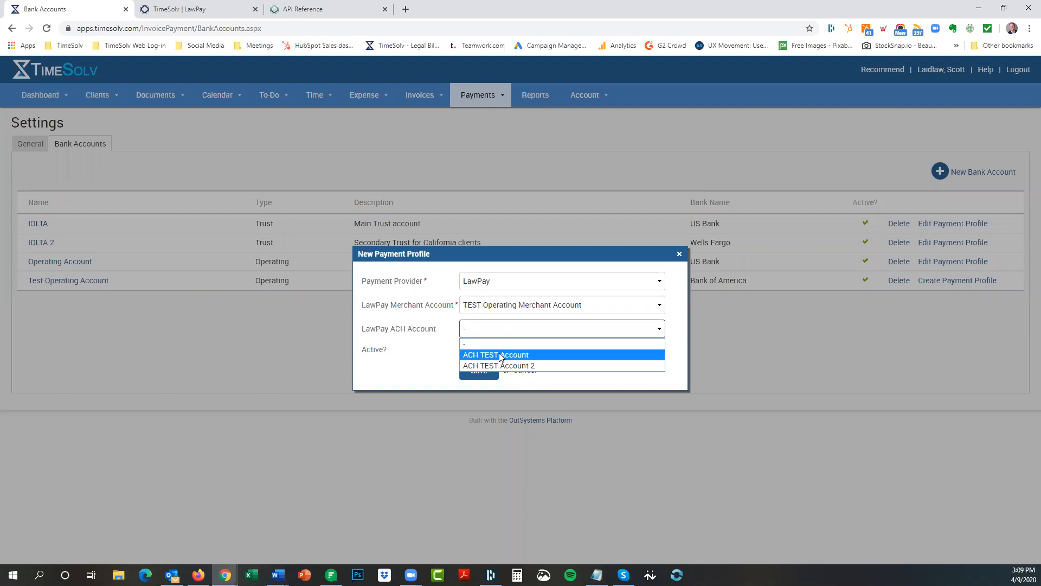
click(500, 355)
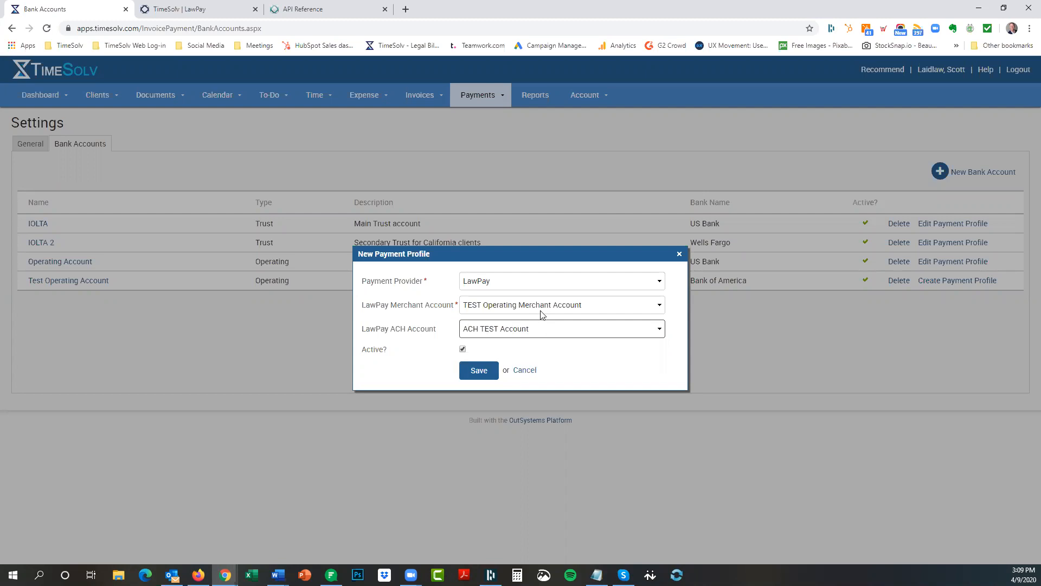
click(480, 371)
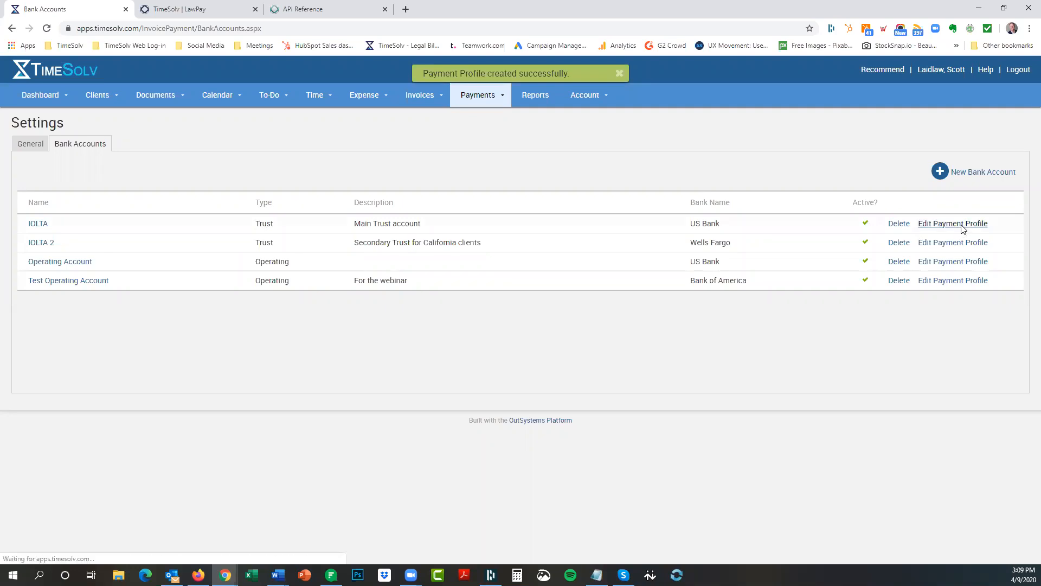
click(925, 229)
click(569, 305)
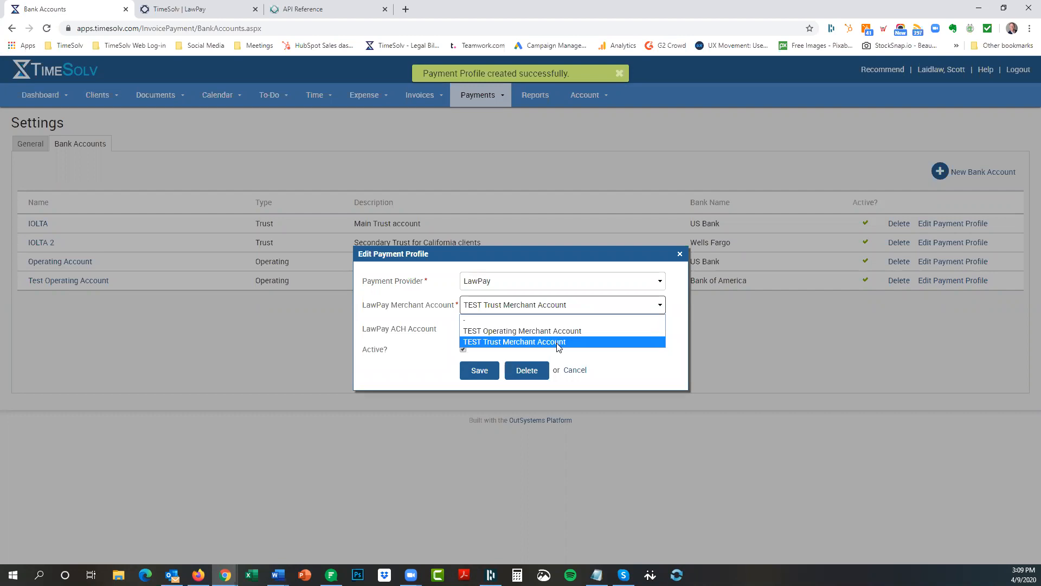
click(614, 268)
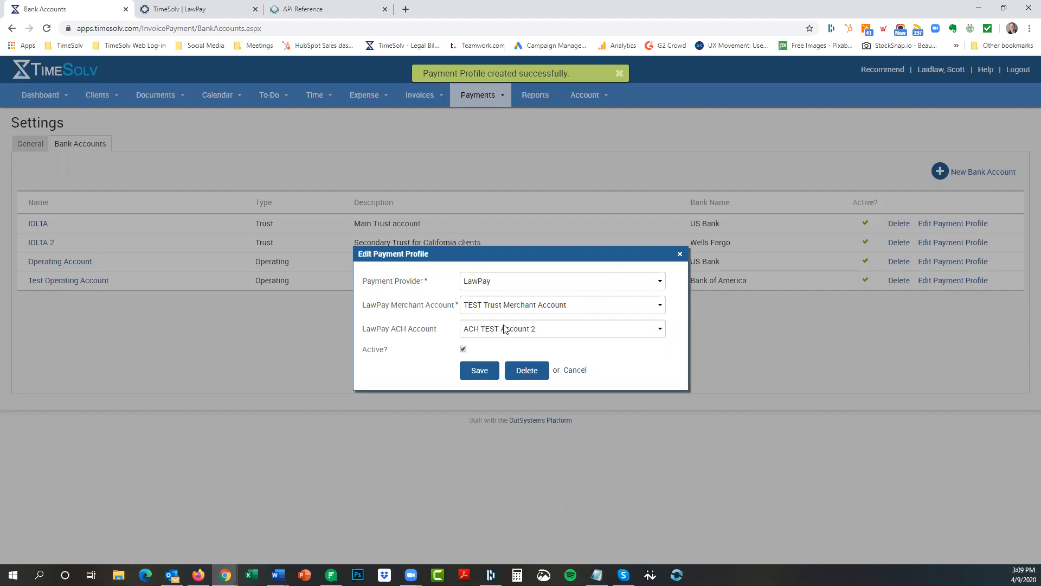
click(505, 329)
click(519, 337)
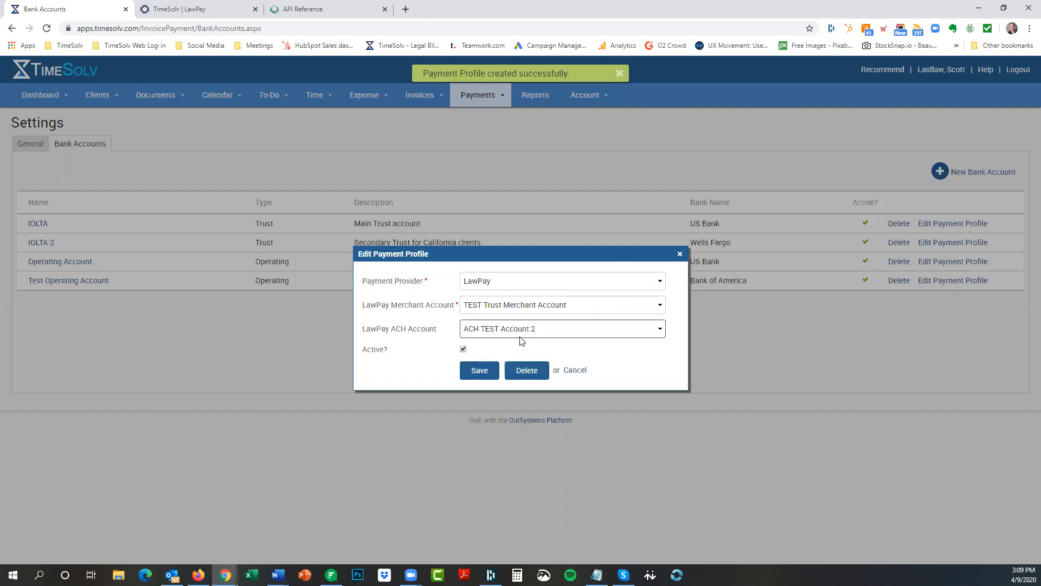
click(576, 369)
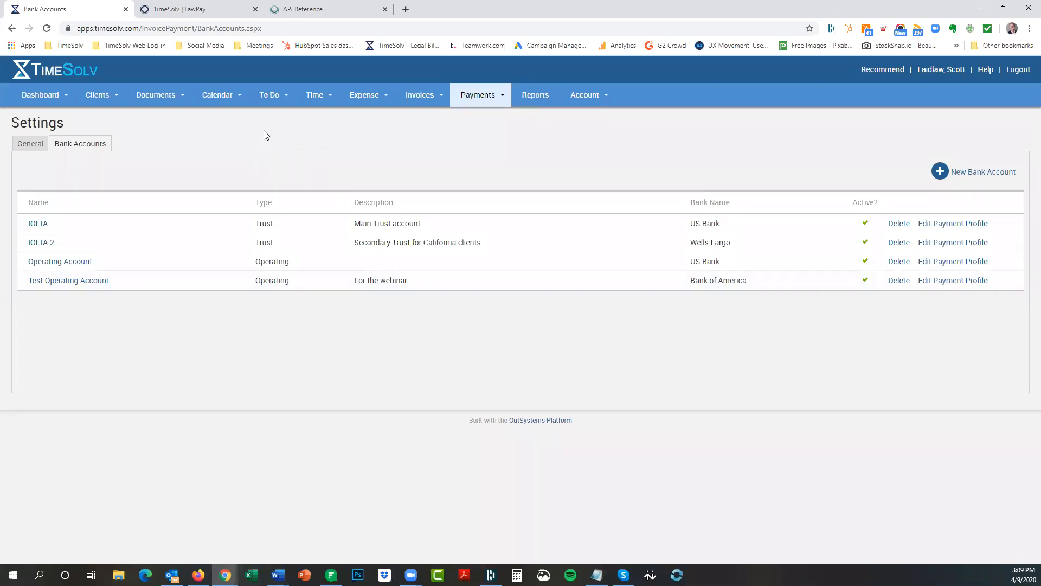
Open Clients > Settings and keep portal time entry visibility at Billed Entries Only.
mouse_move(103, 100)
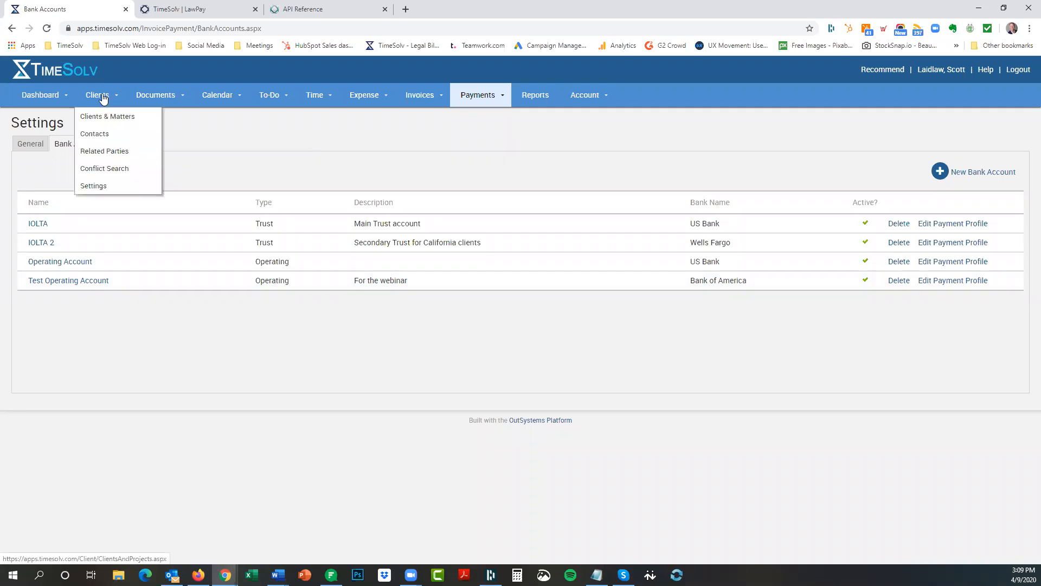
click(102, 188)
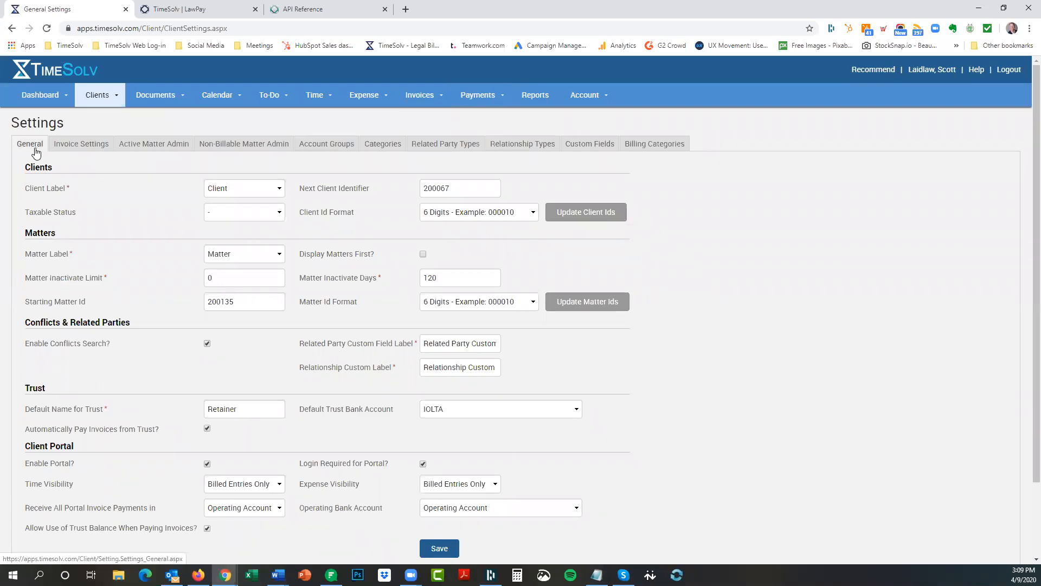
scroll(124, 359, down, 2)
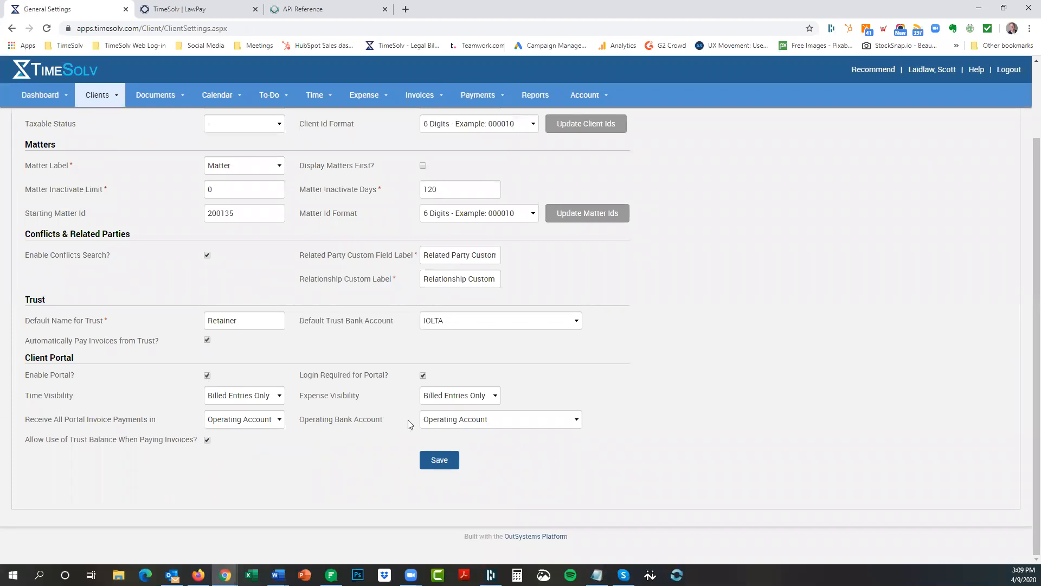
click(437, 451)
mouse_move(425, 378)
click(247, 401)
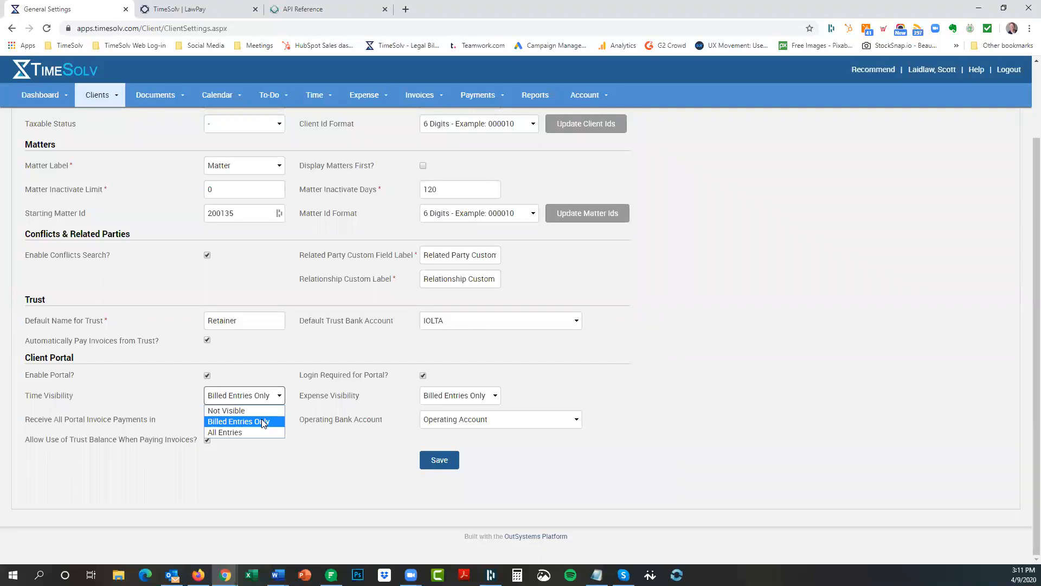
click(244, 432)
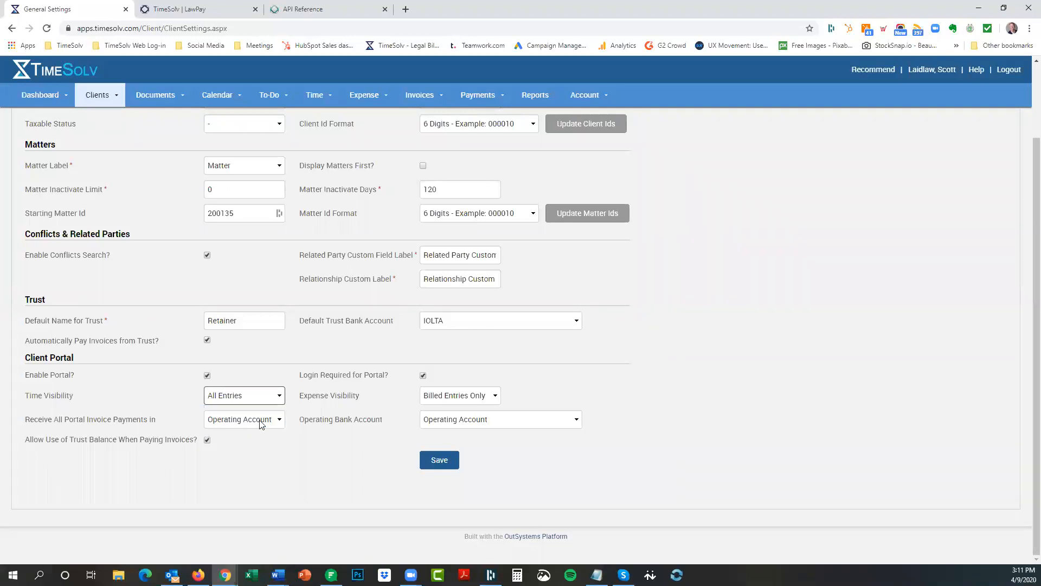
click(267, 402)
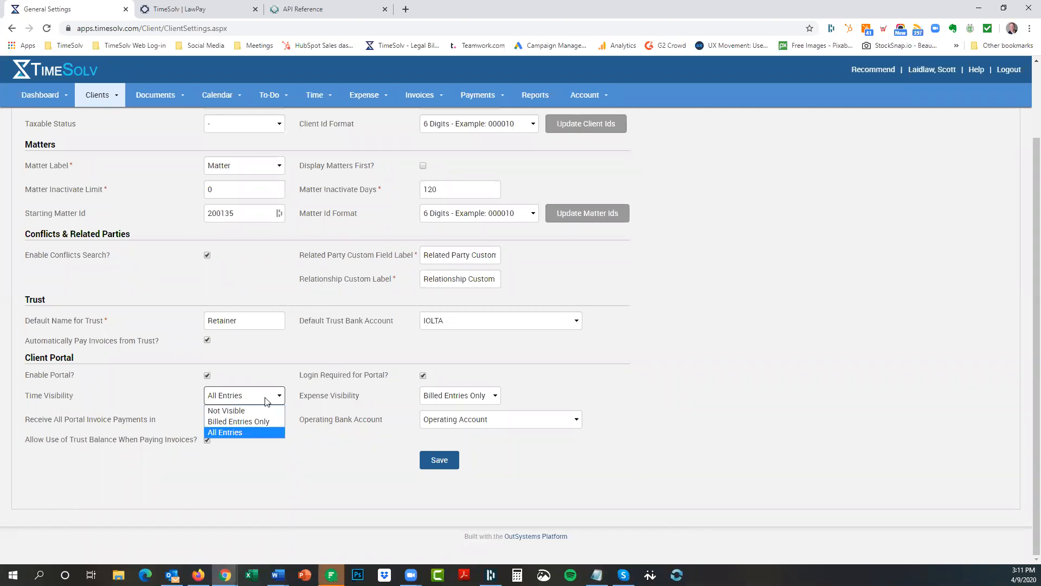
click(261, 422)
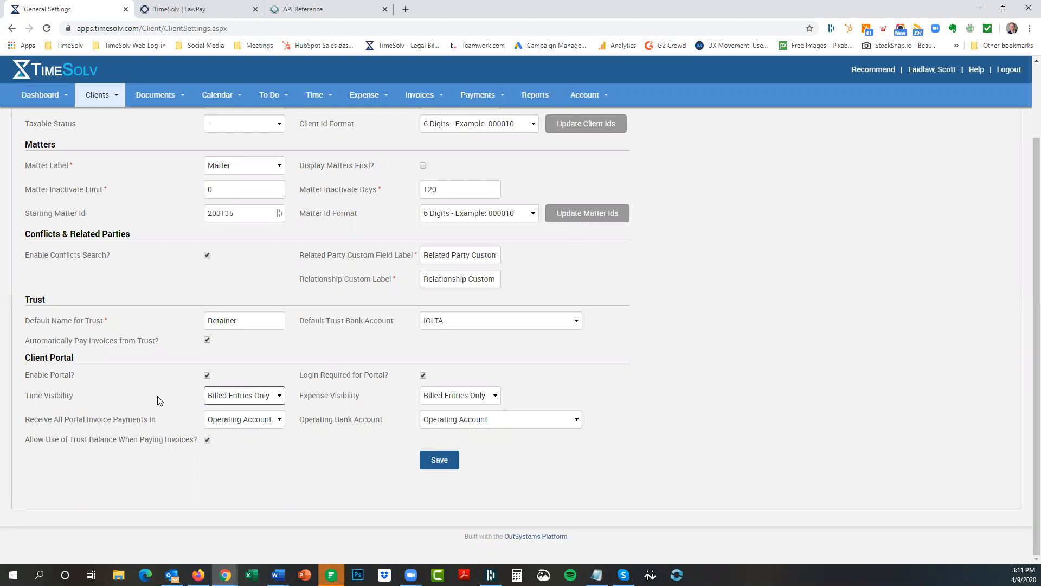
click(229, 396)
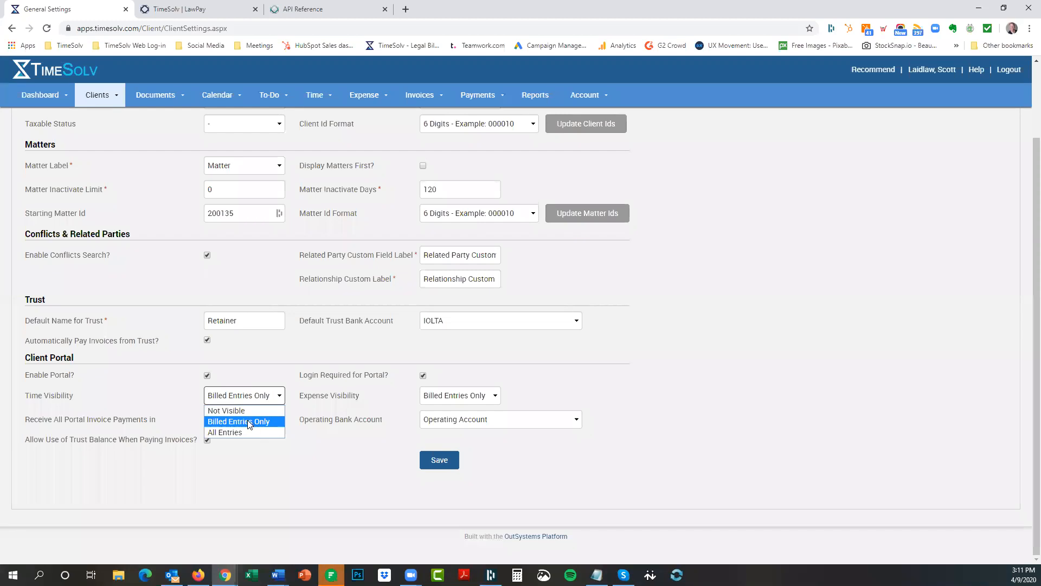
click(159, 398)
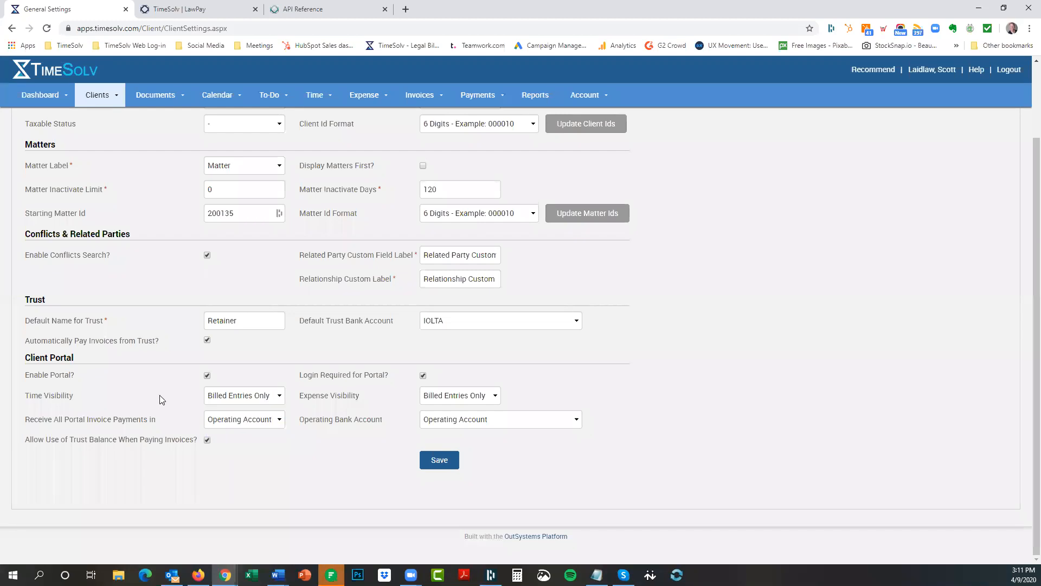
Keep expenses at Billed Entries Only and deposit portal payments to Operating Account, Test Operating Account.
click(461, 400)
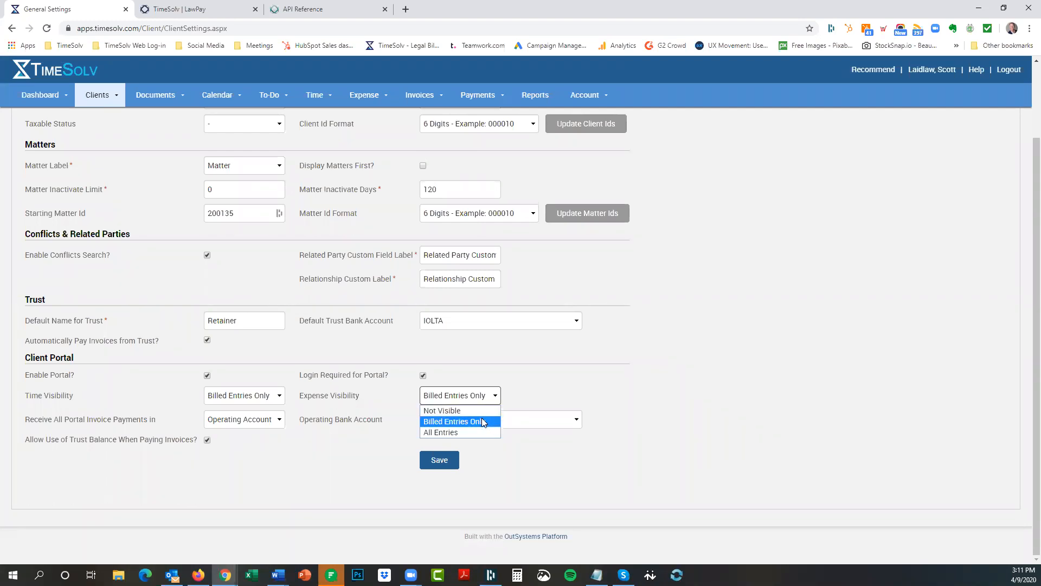
click(529, 388)
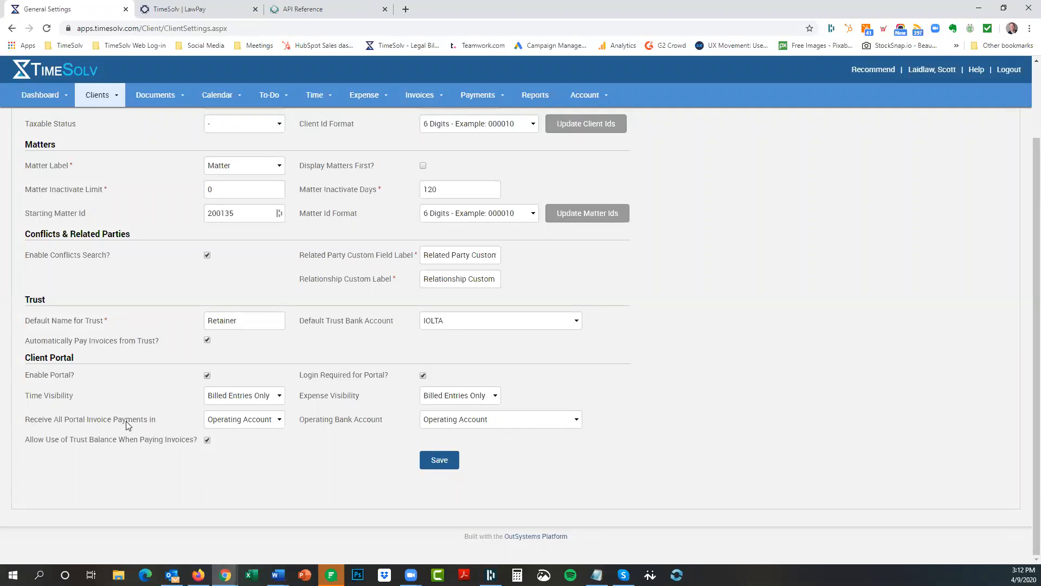
click(259, 424)
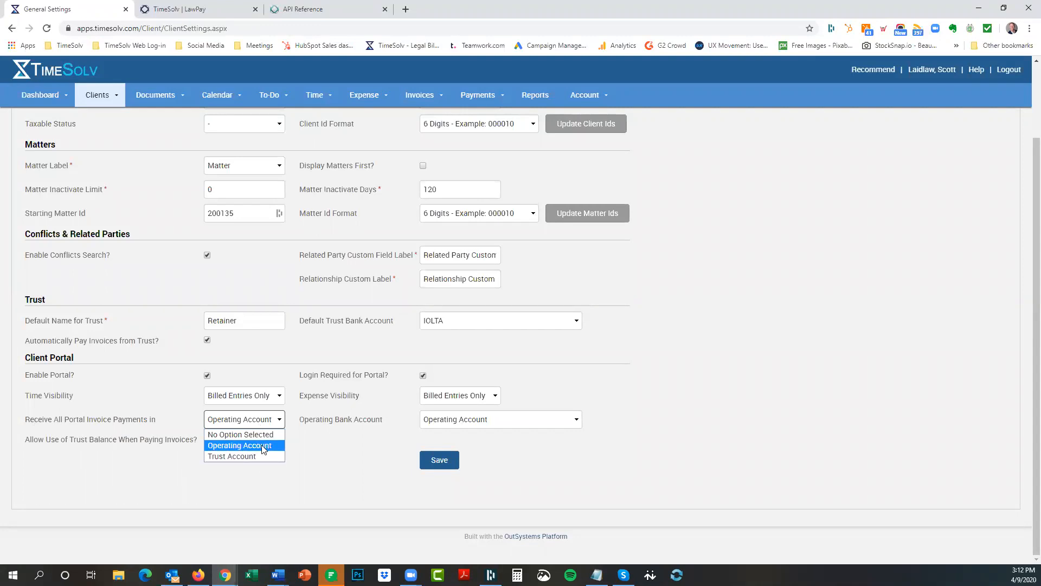
click(262, 445)
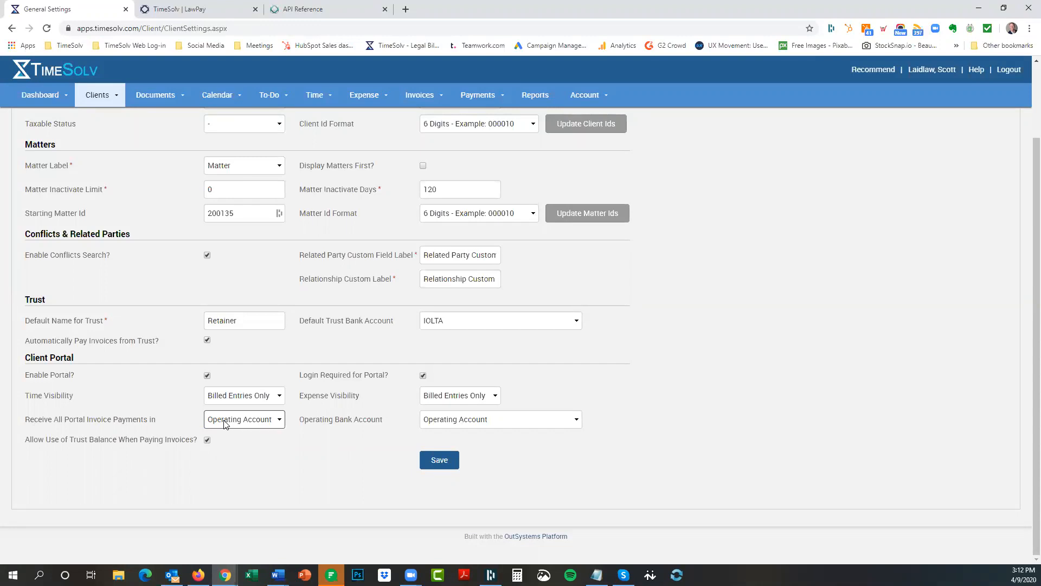
click(491, 423)
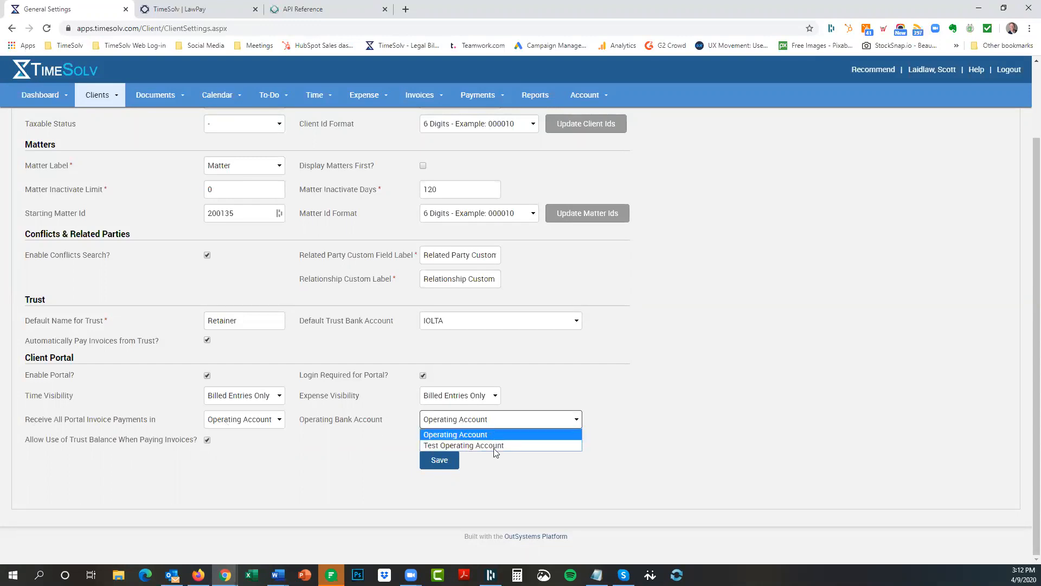
click(496, 446)
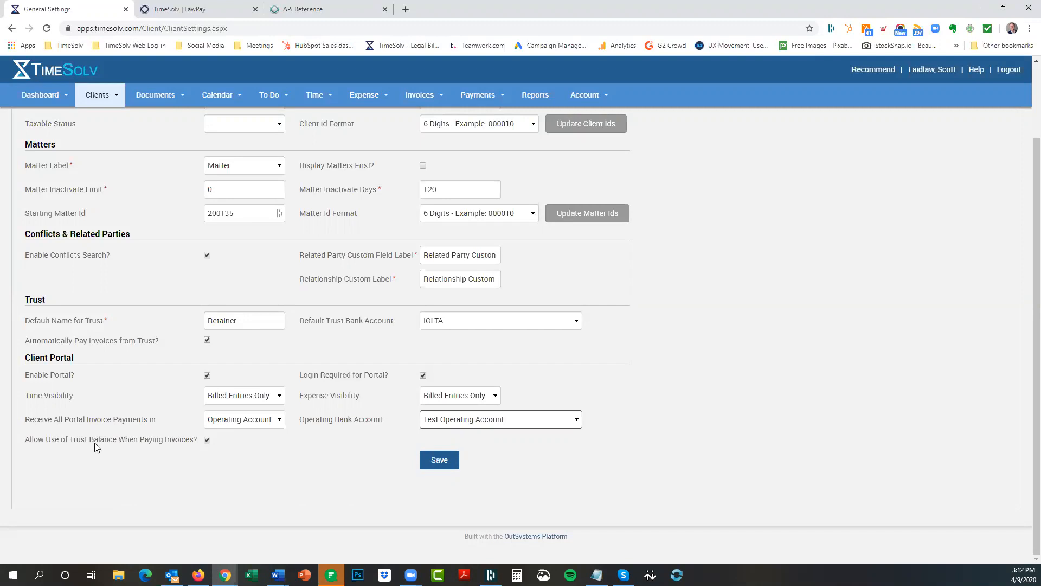
Turn off Allow Use of Trust Balance for invoice payments and save the client settings.
click(206, 441)
click(236, 423)
click(236, 423)
click(238, 423)
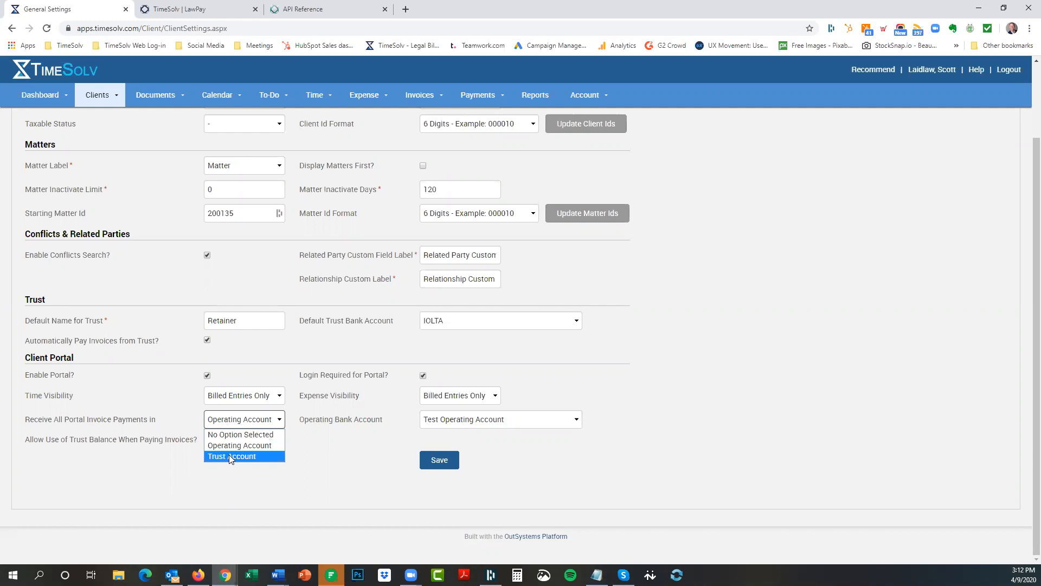
click(248, 422)
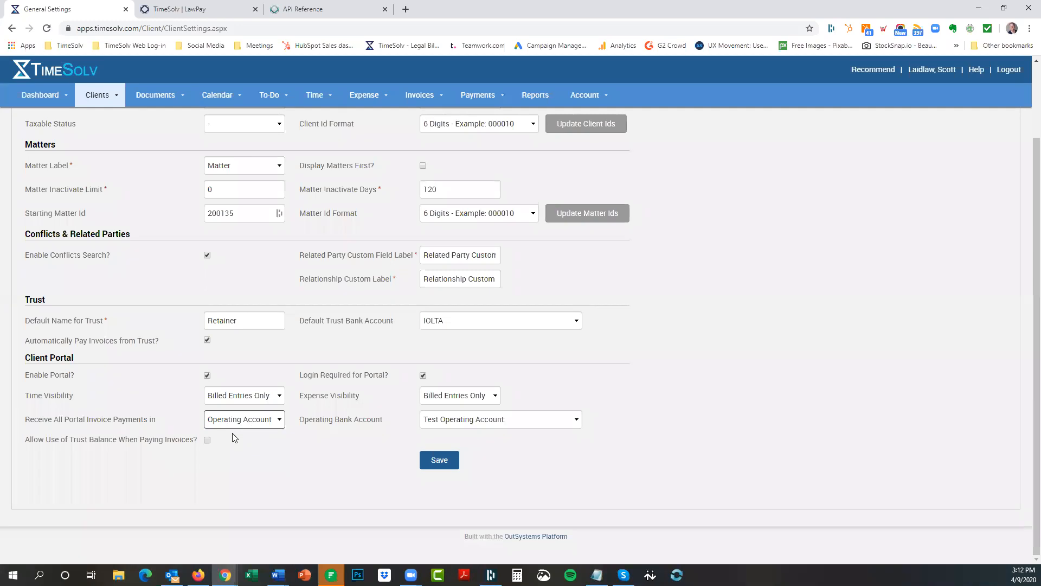
click(440, 461)
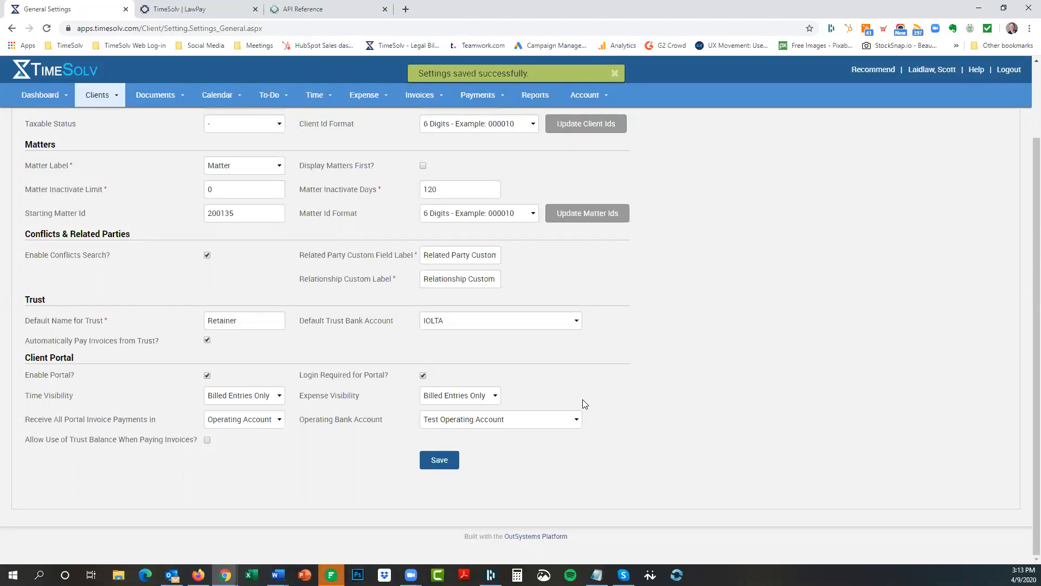
scroll(726, 355, up, 2)
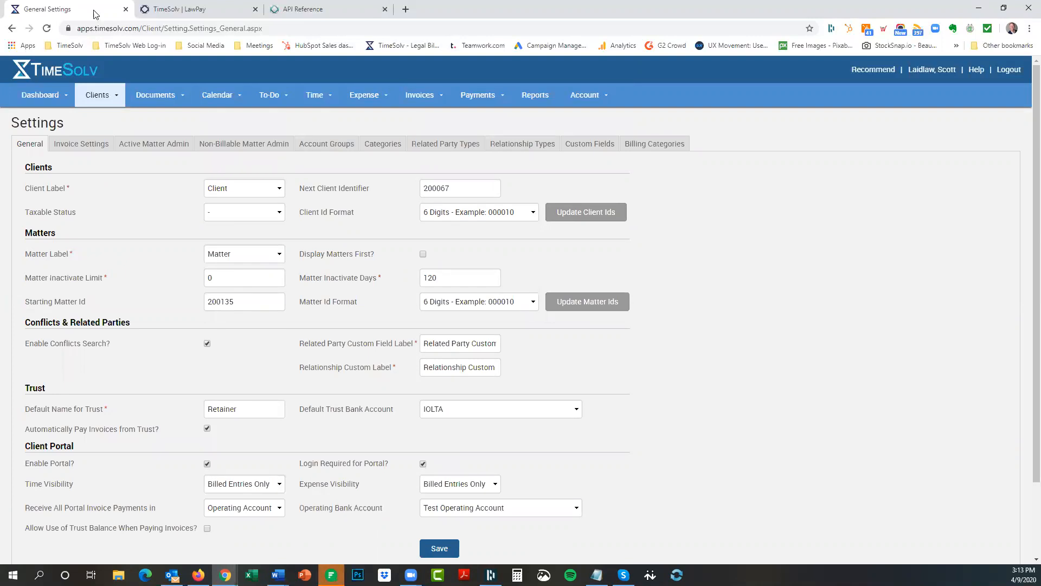
Search Clients & Matters for 'gold' and show Golden Fig Fine Foods' contacts.
click(97, 97)
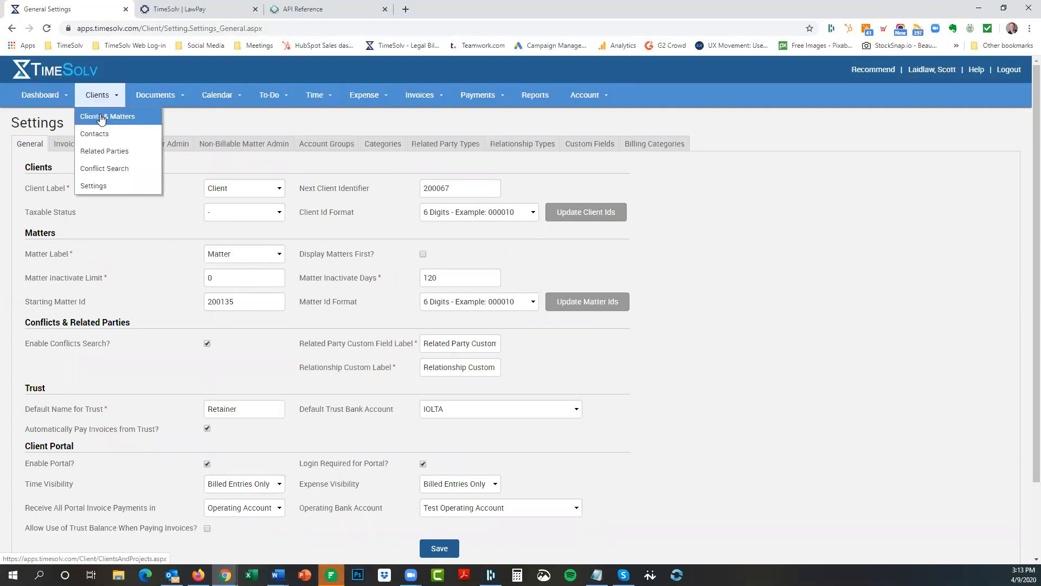
click(99, 118)
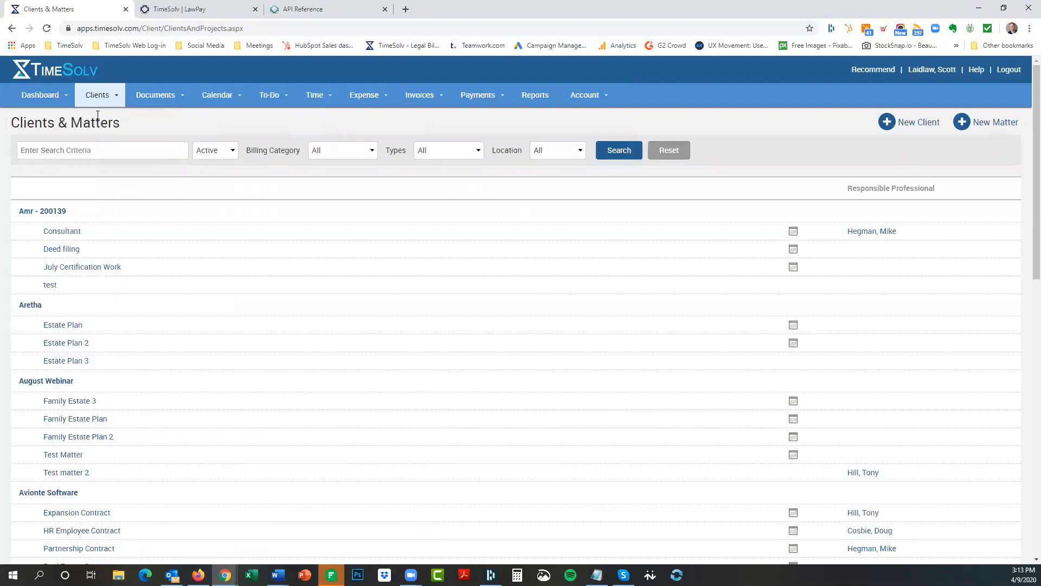
click(115, 155)
text(gold)
key(Return)
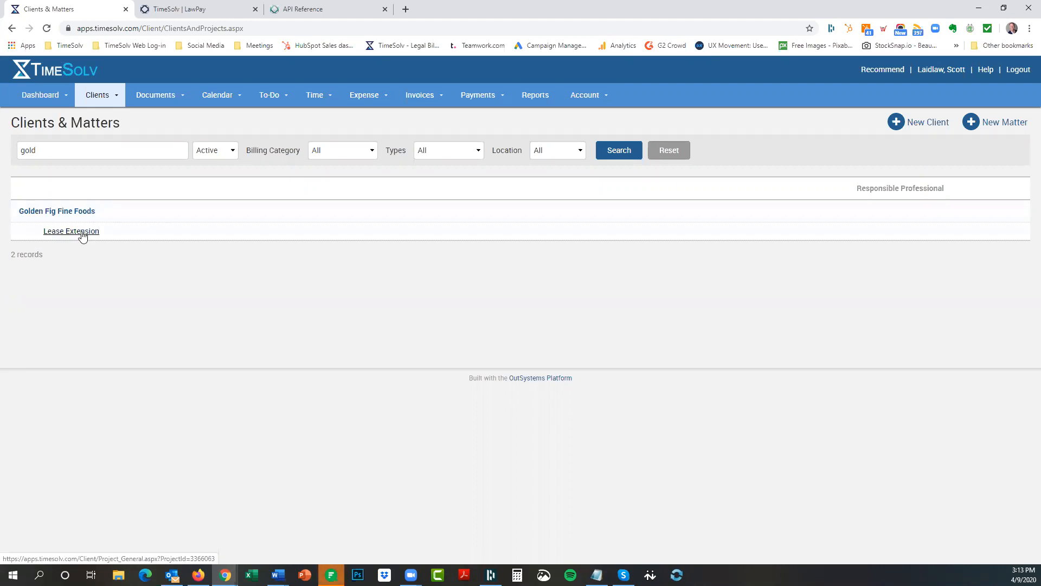
click(45, 212)
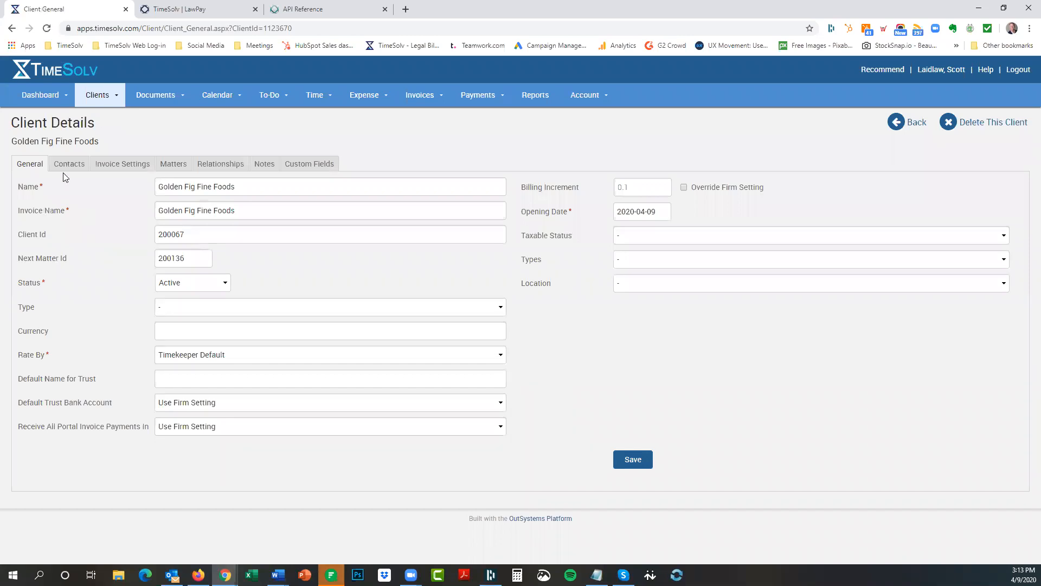
click(70, 165)
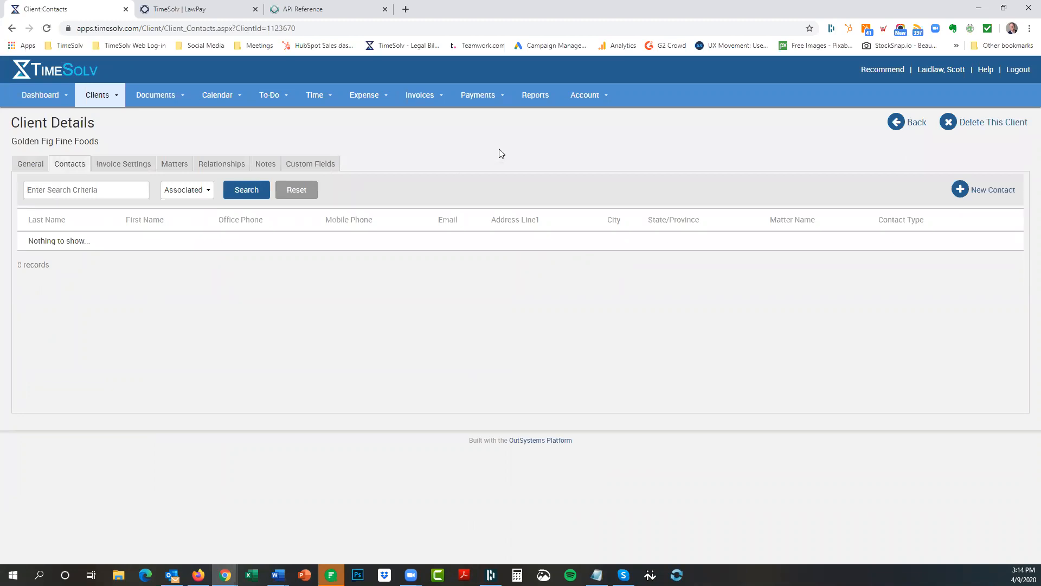
Start a new contact and enter the contact's first and last name, office phone and e-mail.
click(986, 189)
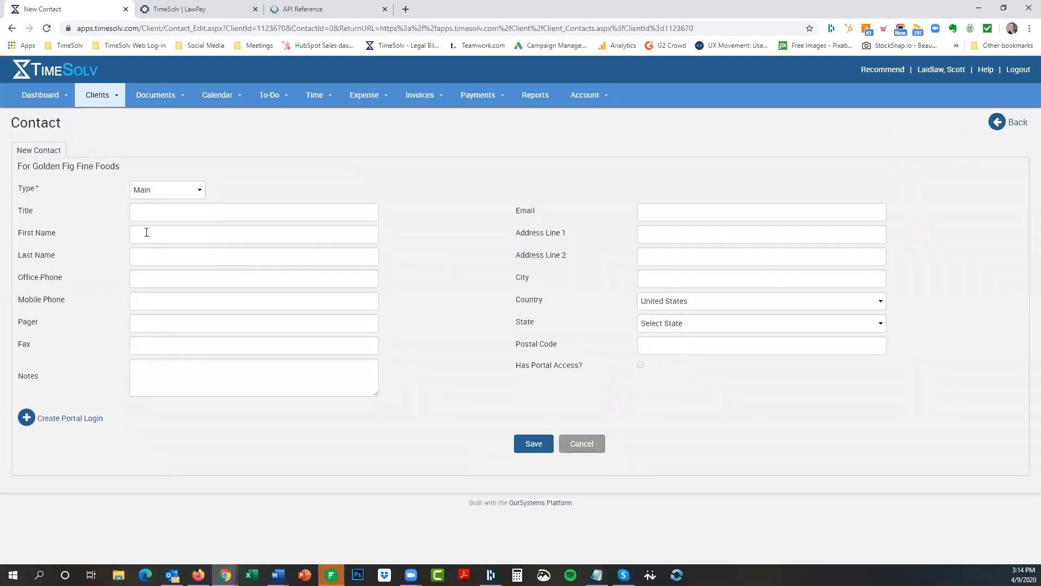
key(Tab)
text(612-555-1)
text(2334)
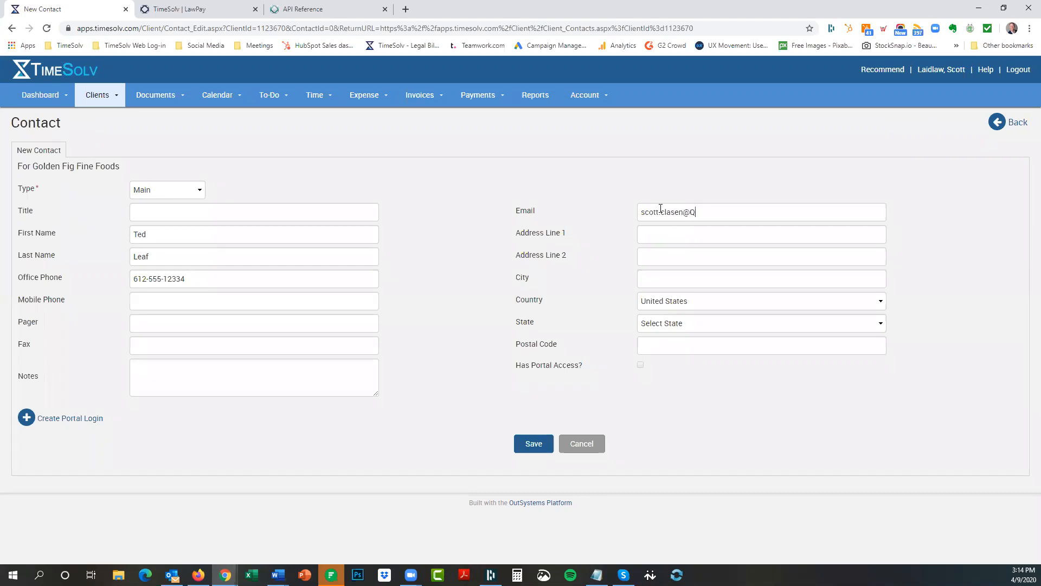
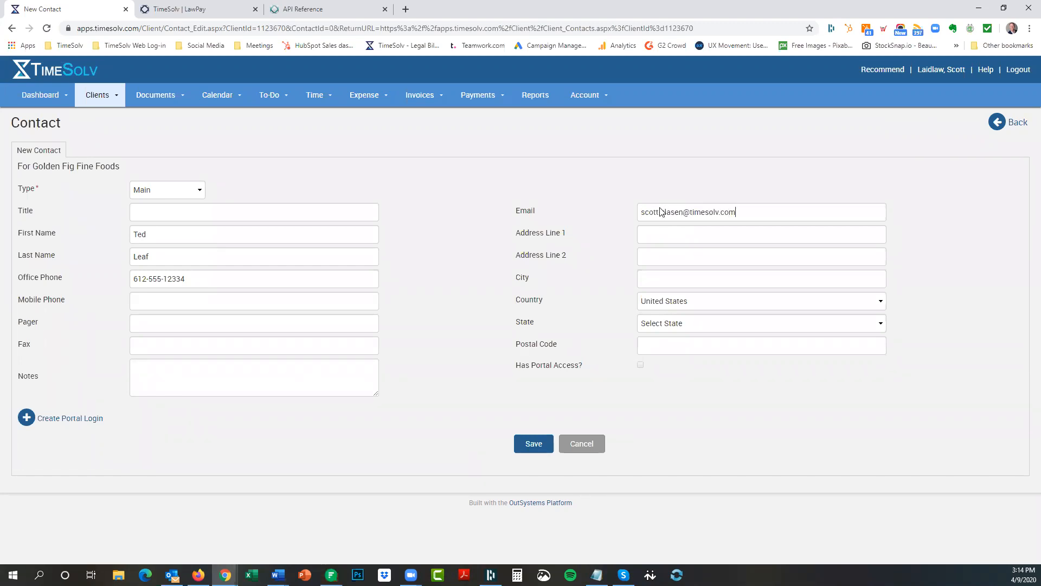
Fill in the contact's street address, city, state and postal code.
click(670, 235)
key(Tab)
key(Tab)
text(Minneapolis)
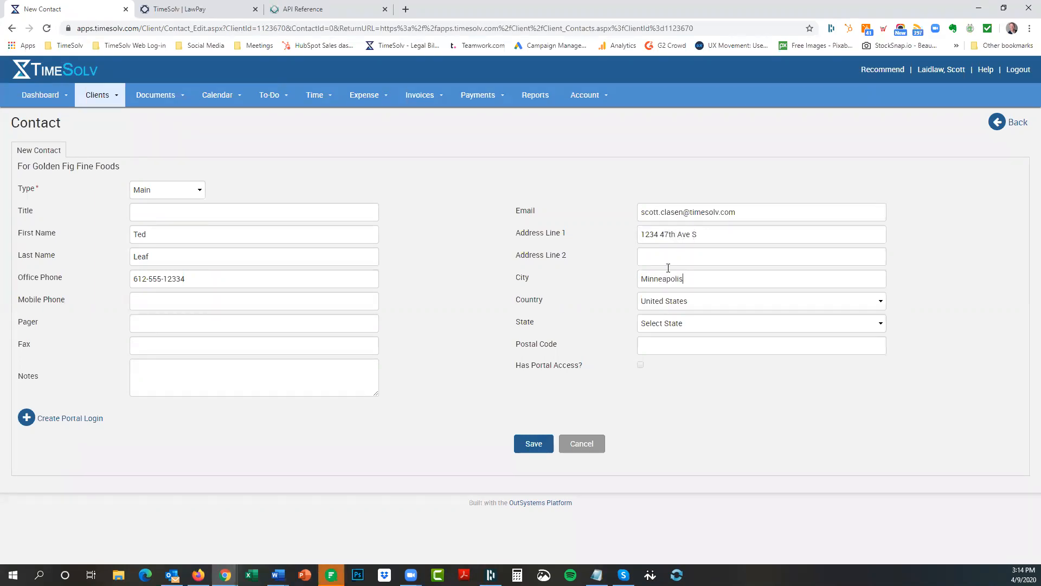
click(677, 323)
text(minn)
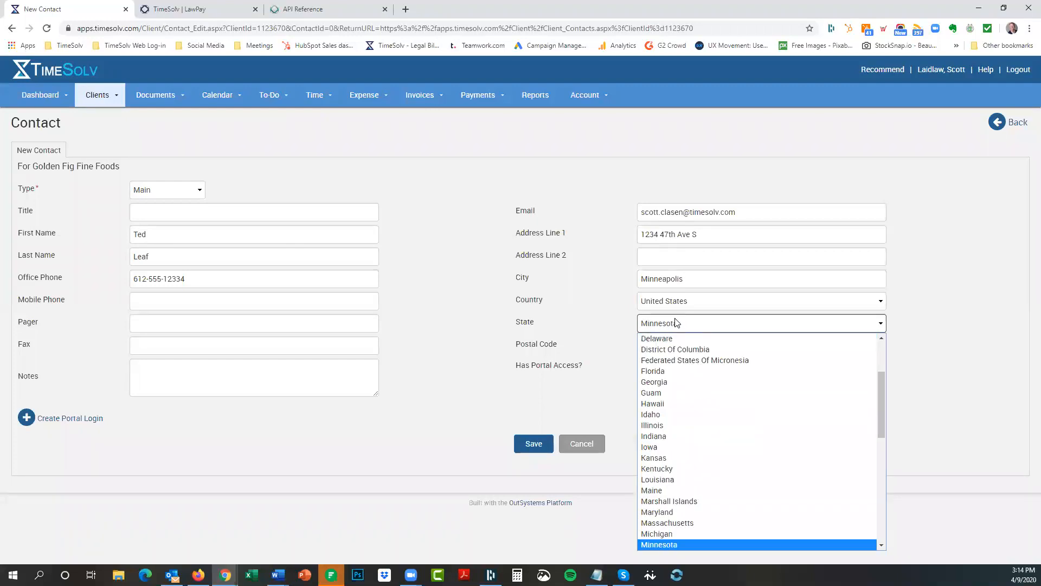
scroll(694, 475, up, 1)
scroll(705, 499, down, 1)
scroll(702, 488, down, 3)
click(683, 349)
click(673, 347)
text(55406)
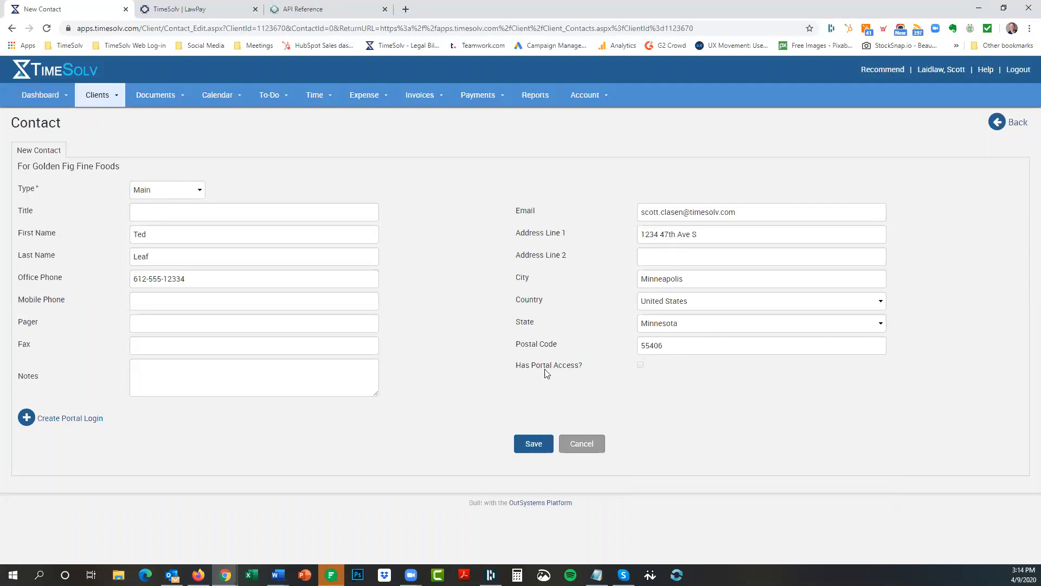
drag(546, 372, 653, 370)
click(596, 372)
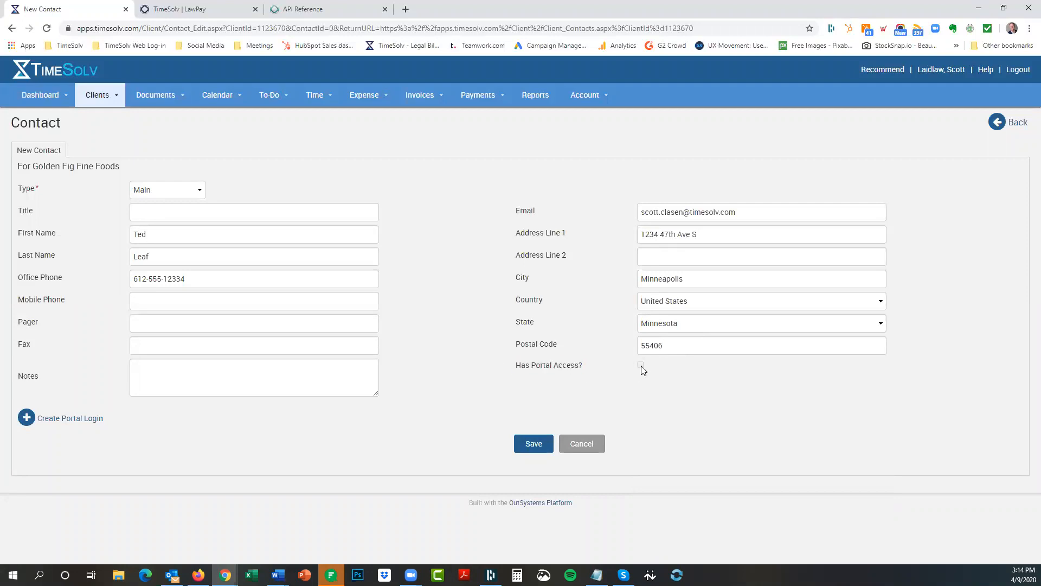
Enable a portal login for the contact with their e-mail address as the login name.
click(58, 418)
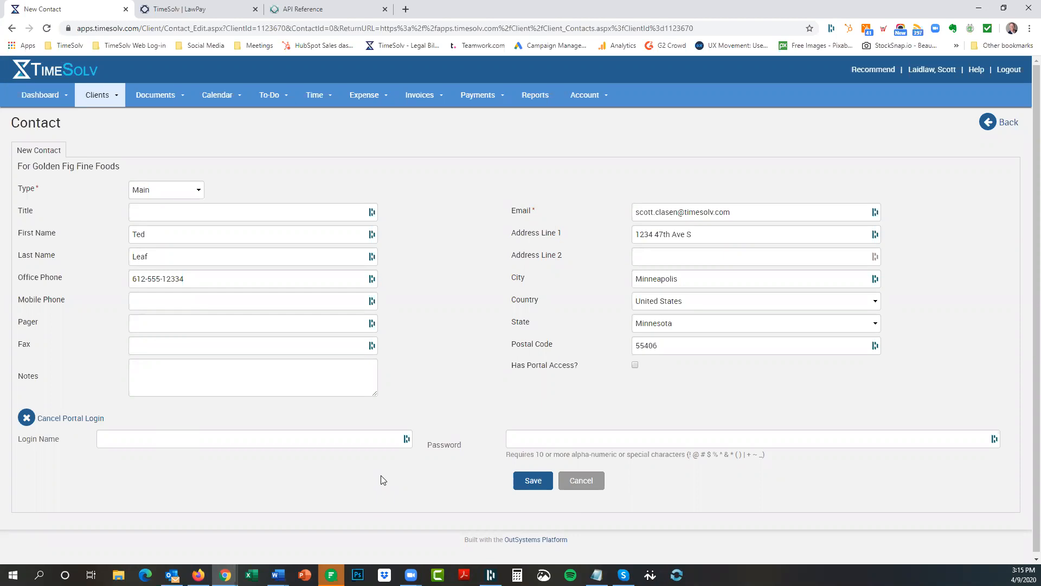
click(118, 438)
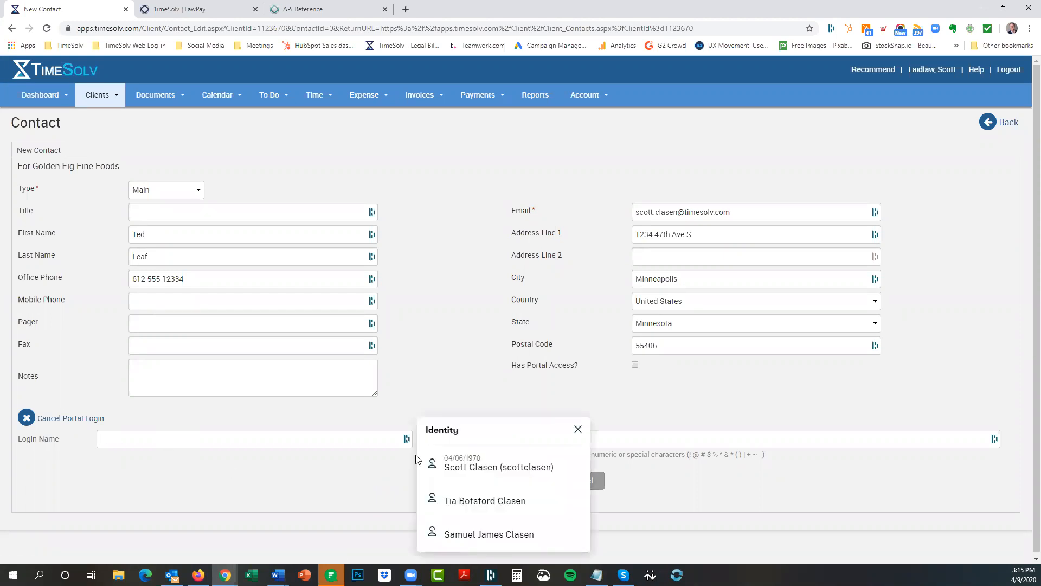
click(578, 429)
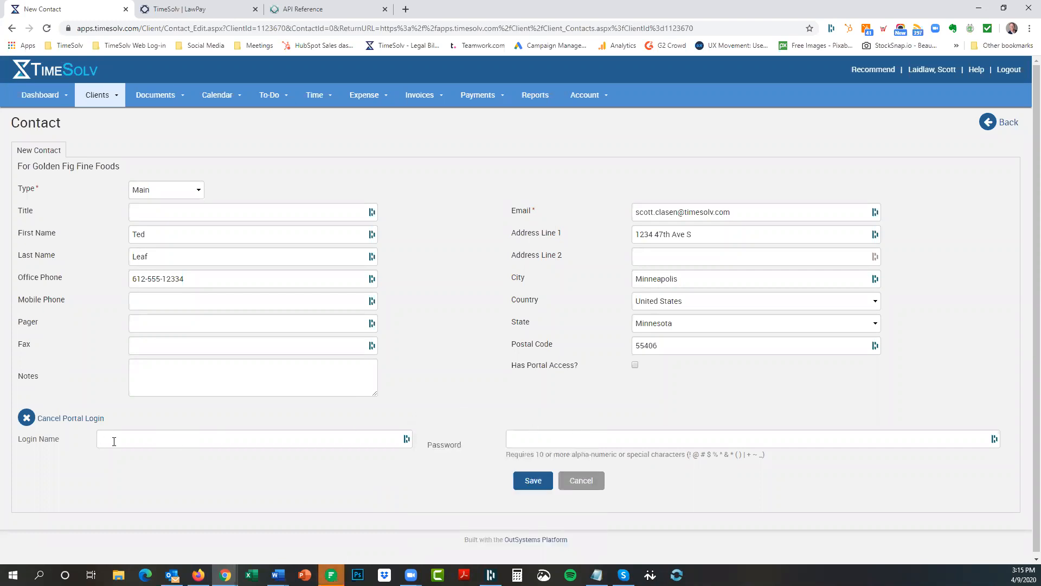
Generate a password without symbols in Dashlane and copy it.
click(831, 29)
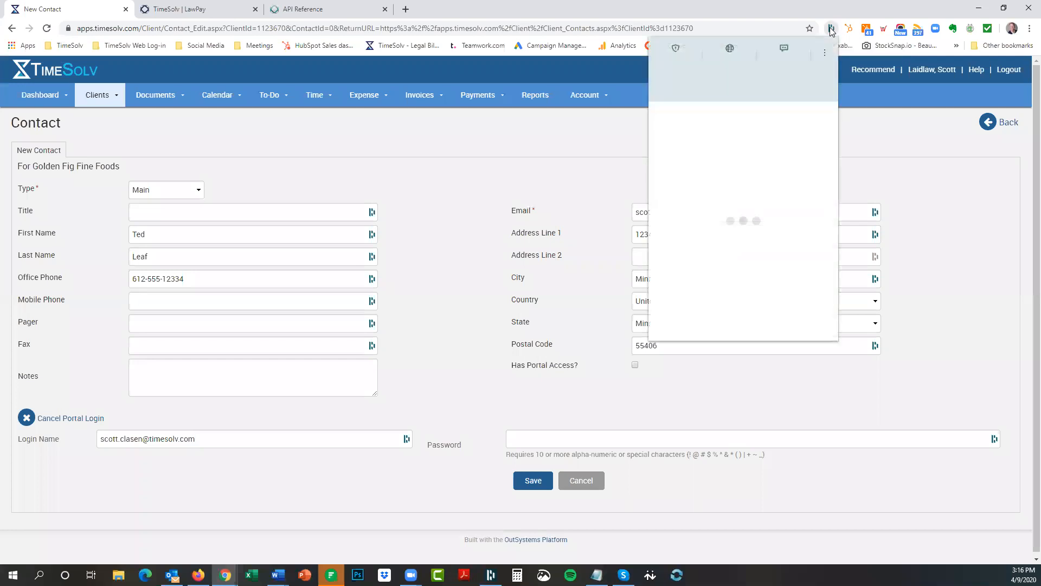
click(792, 66)
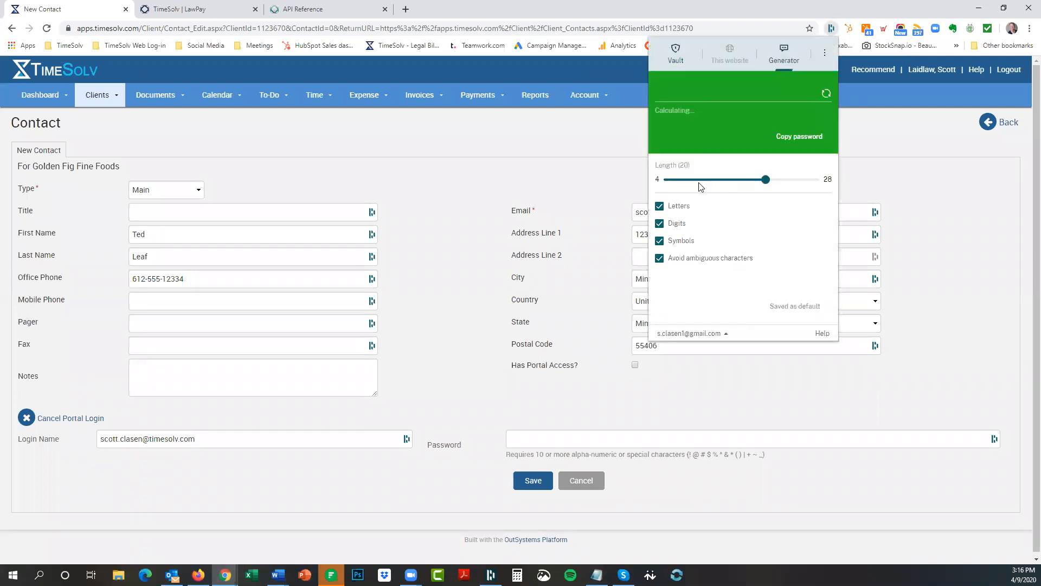
click(661, 241)
click(661, 243)
click(660, 243)
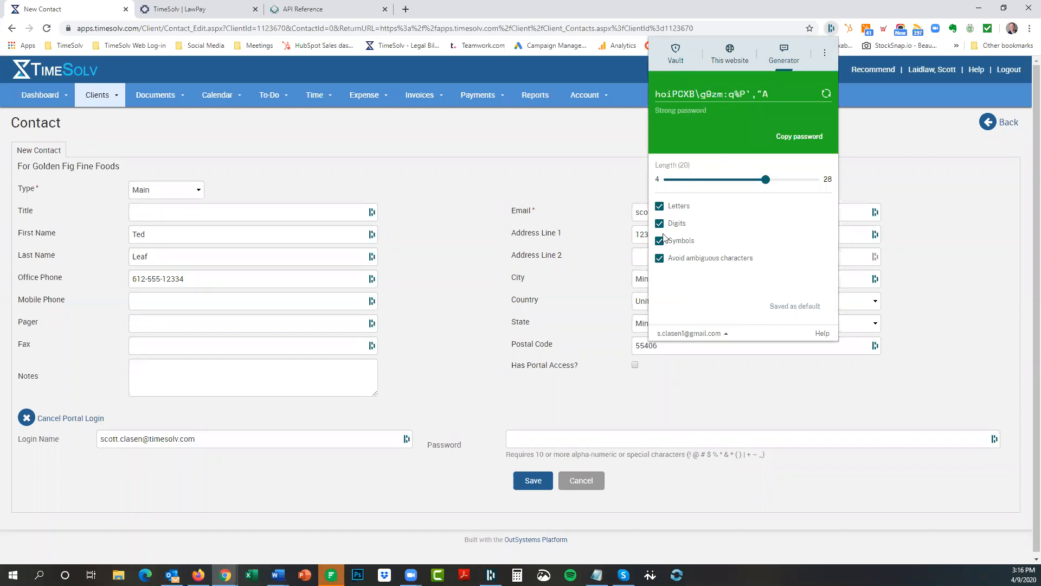
click(659, 241)
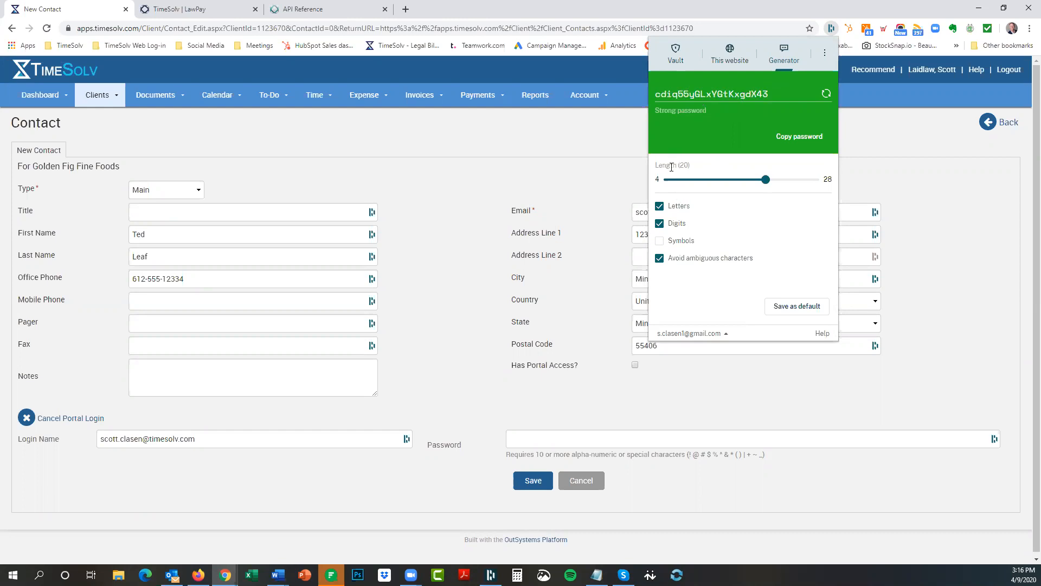
click(799, 136)
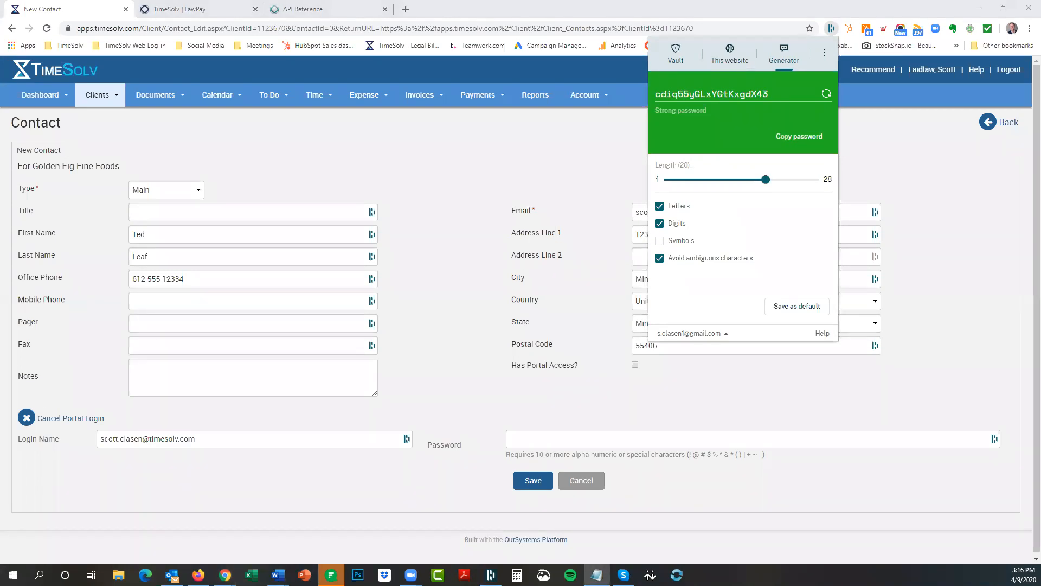
Paste the generated password into the portal Password field and tick Has Portal Access.
click(559, 443)
key(ctrl+v)
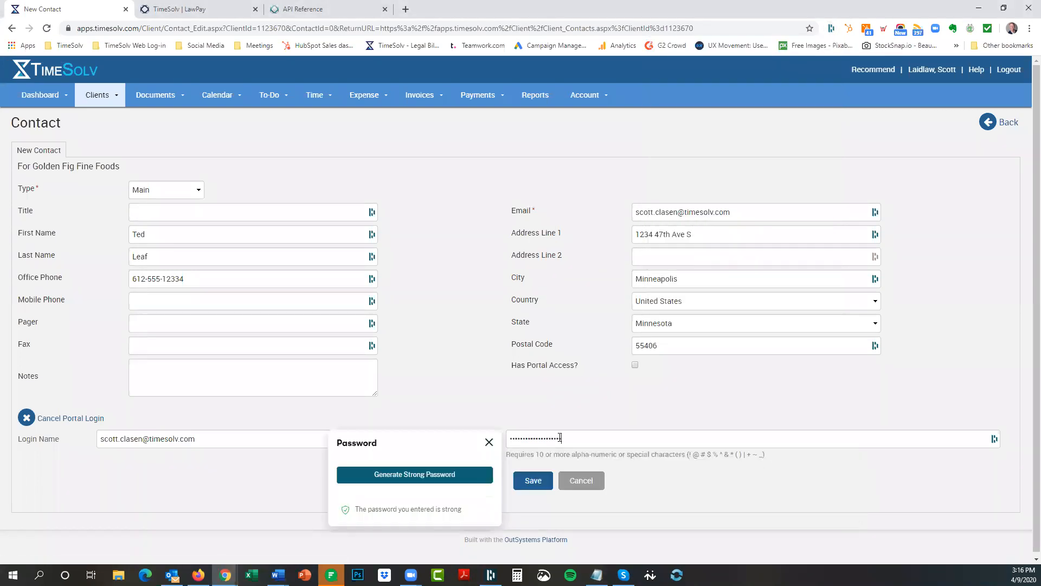
click(488, 442)
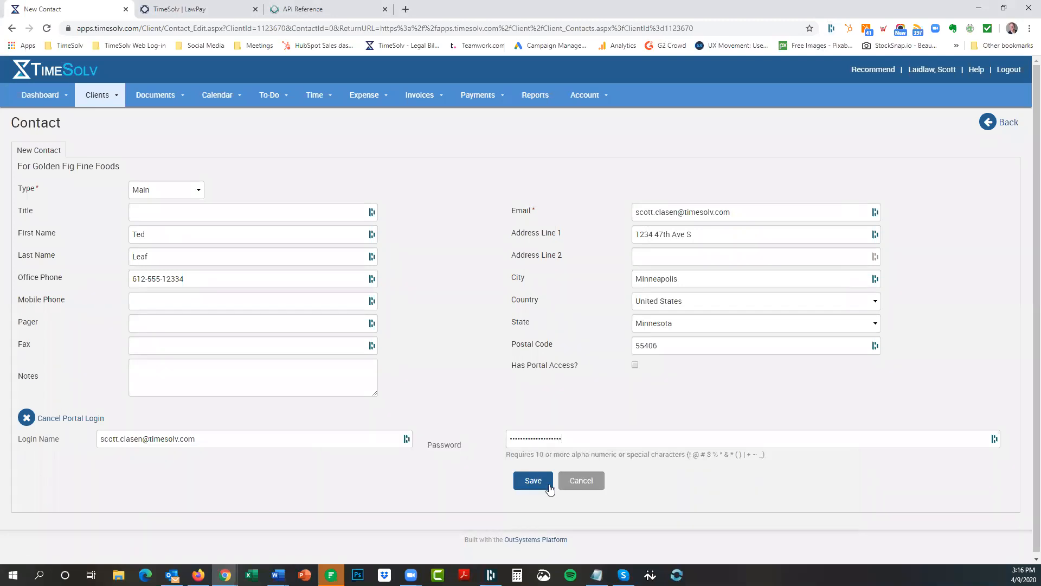
click(636, 366)
Save the new Golden Fig contact after replacing the rejected login name with a new one.
click(537, 484)
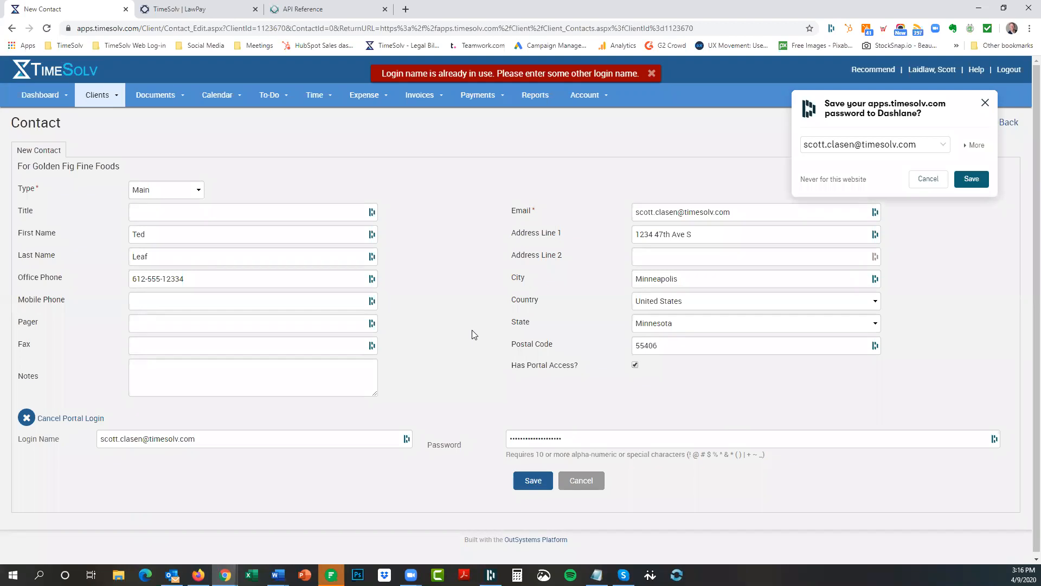
click(984, 104)
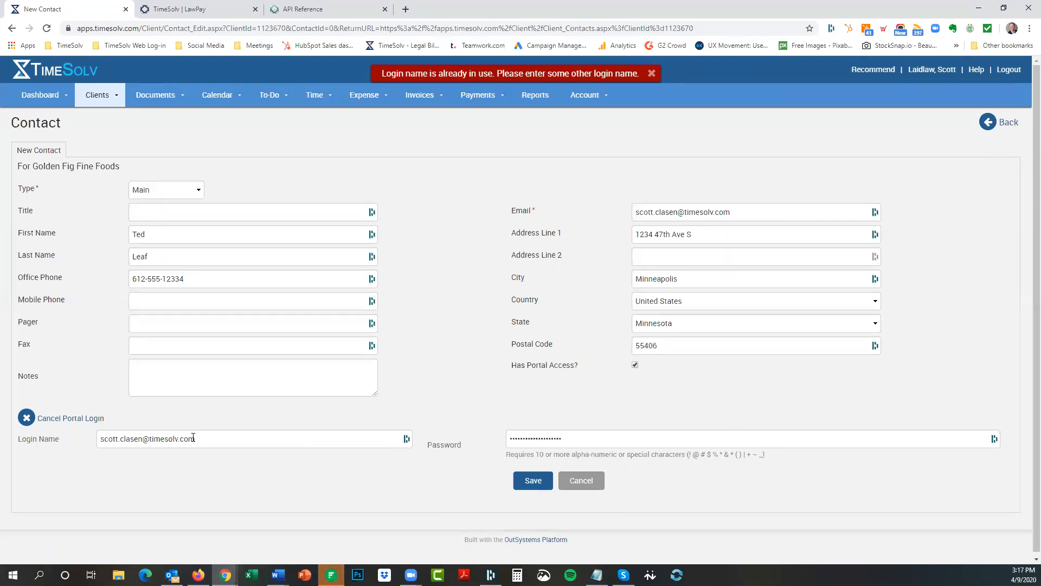
triple_click(102, 435)
key(BackSpace)
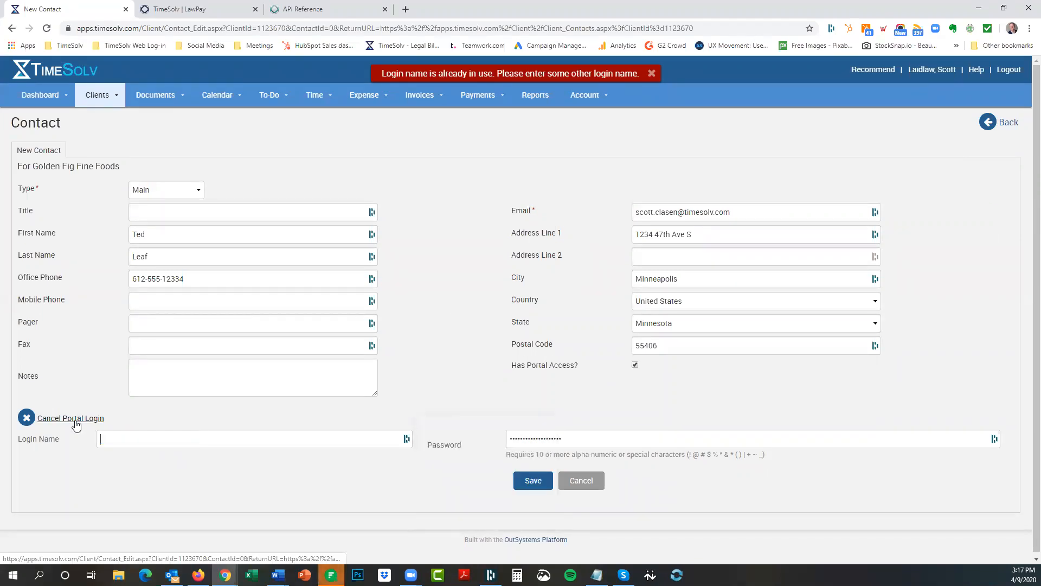
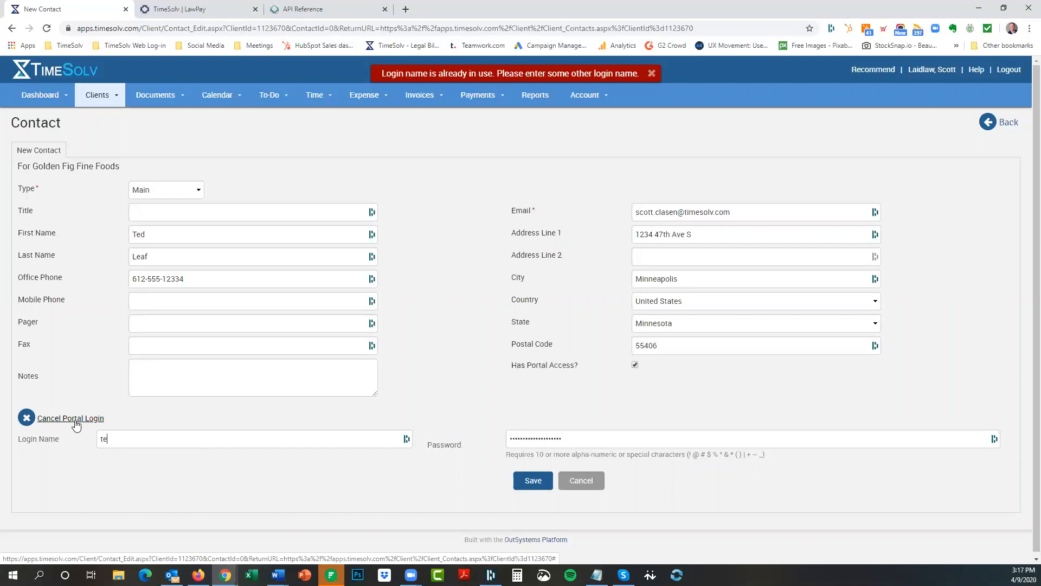
click(532, 480)
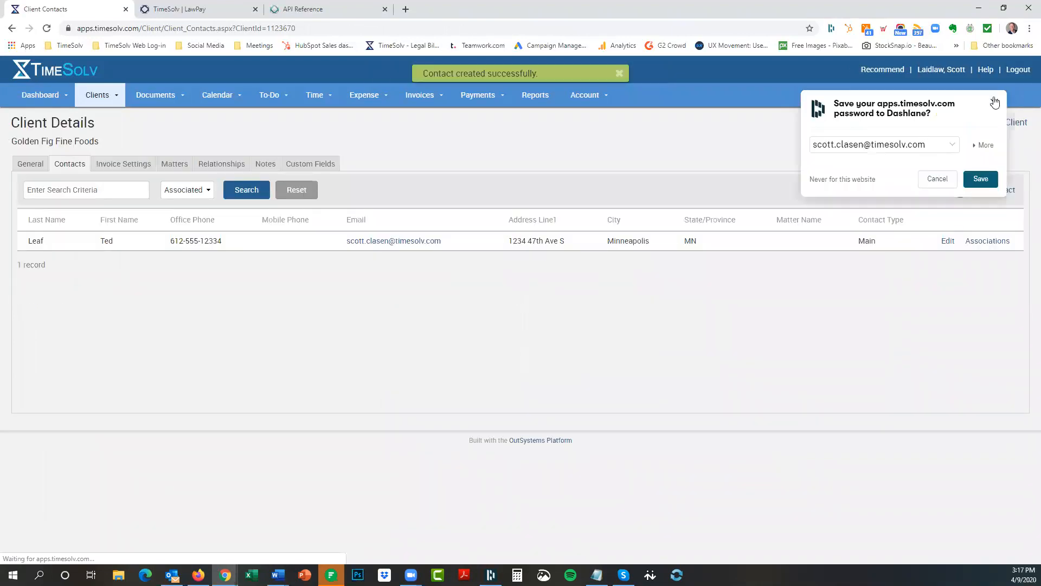
click(994, 104)
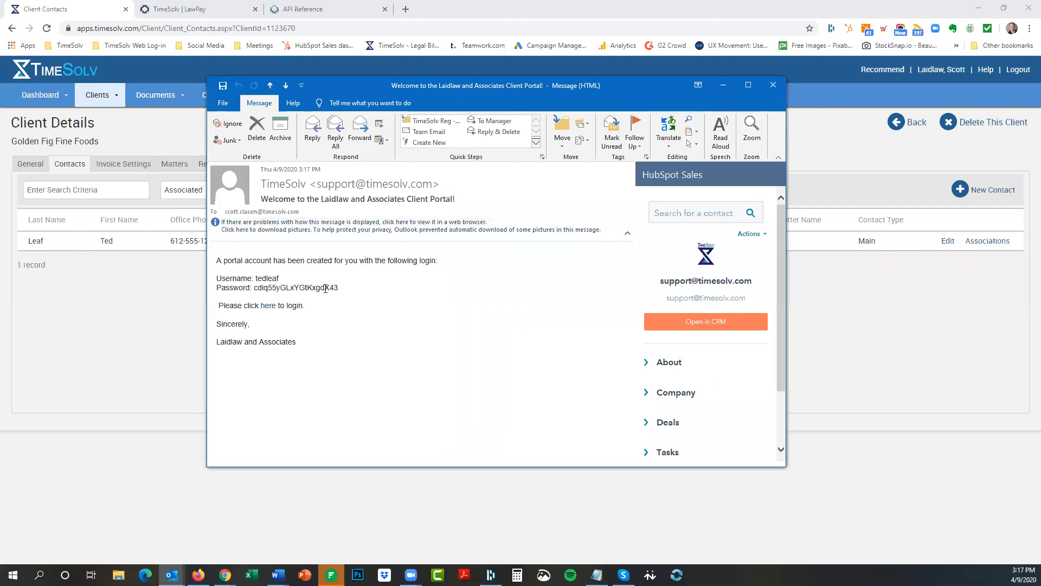
Copy the portal login link from the welcome e-mail and close the message.
double_click(264, 278)
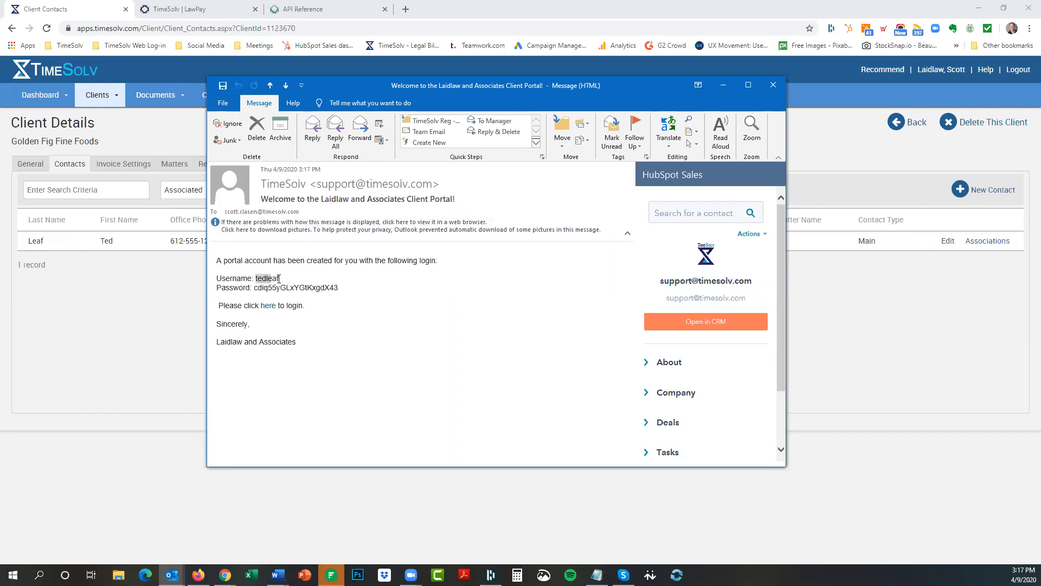
right_click(270, 308)
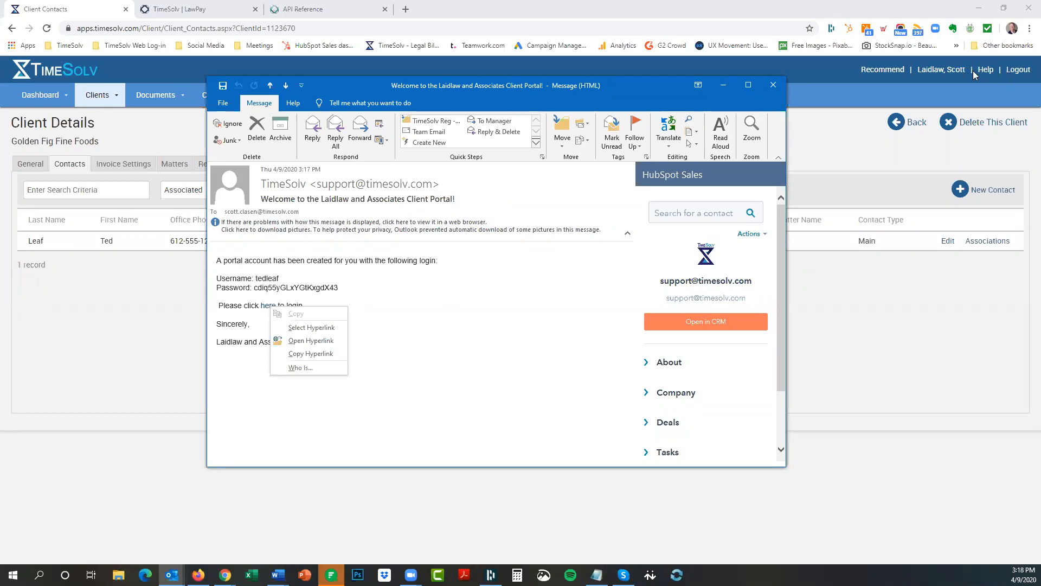
click(323, 356)
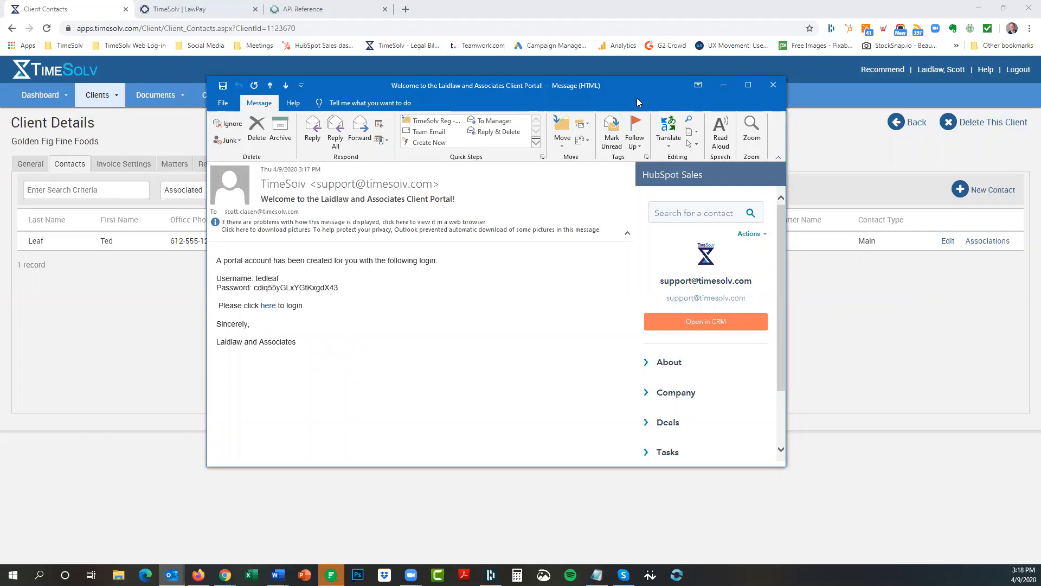
click(723, 85)
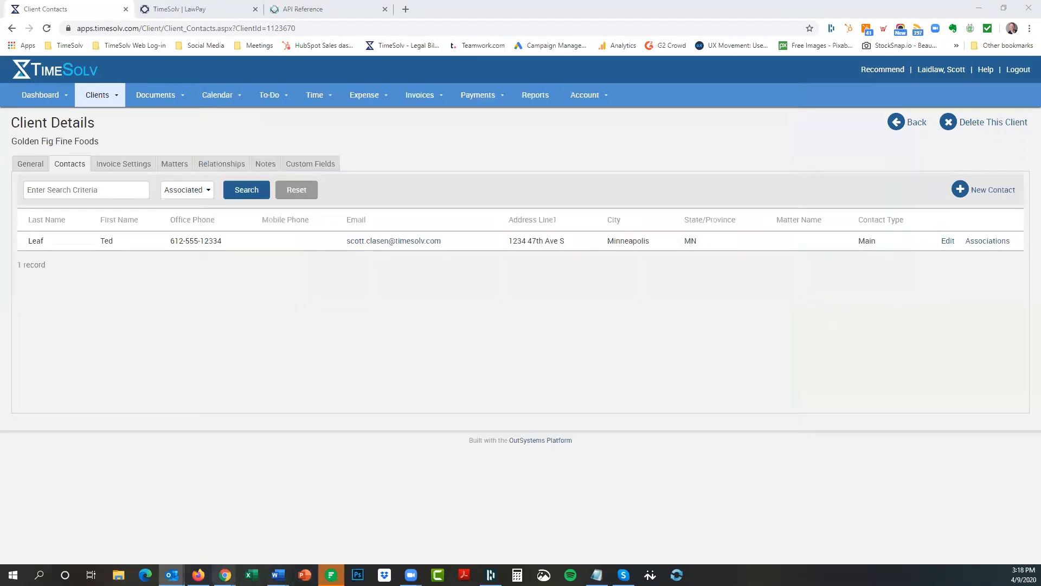
Load the copied portal login link in Firefox and dismiss the cookie notice.
click(199, 575)
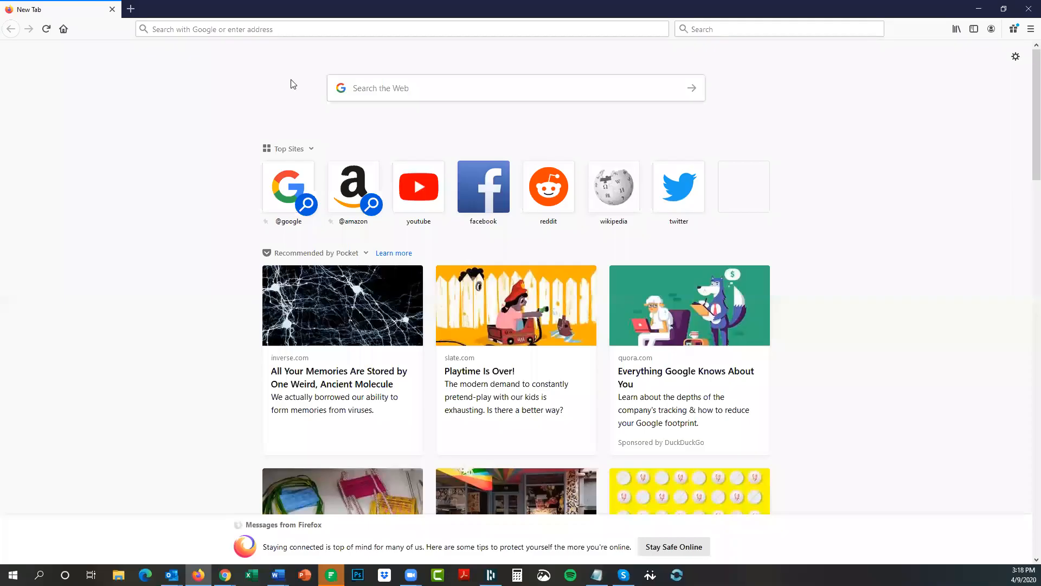
click(238, 30)
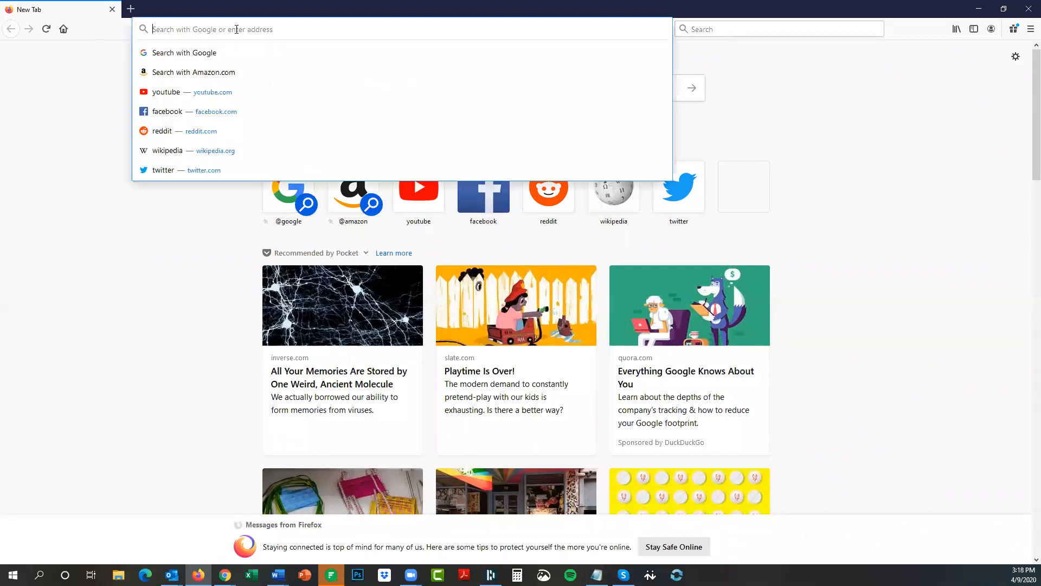
key(ctrl+v)
key(Return)
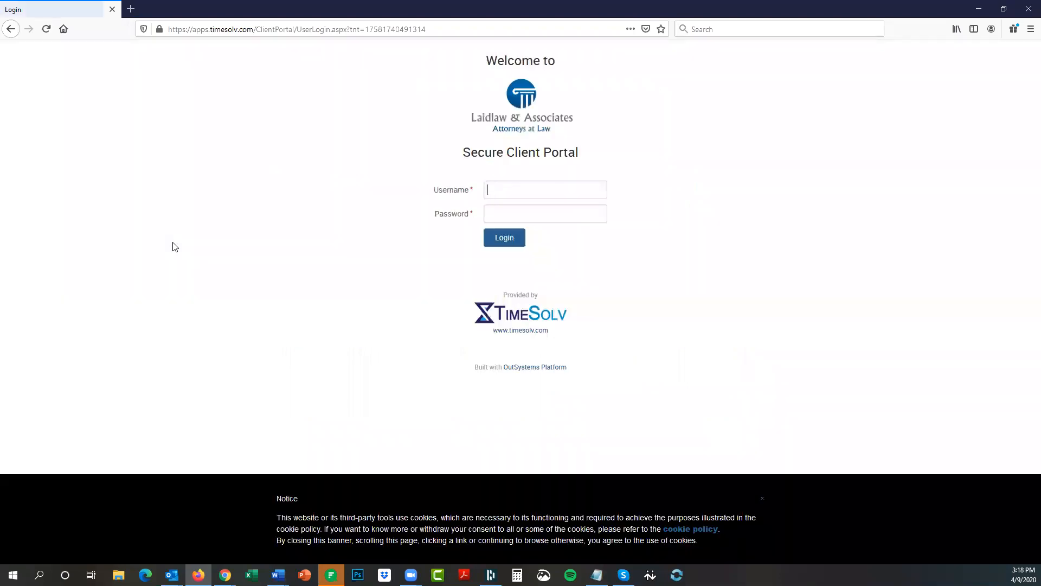
click(764, 502)
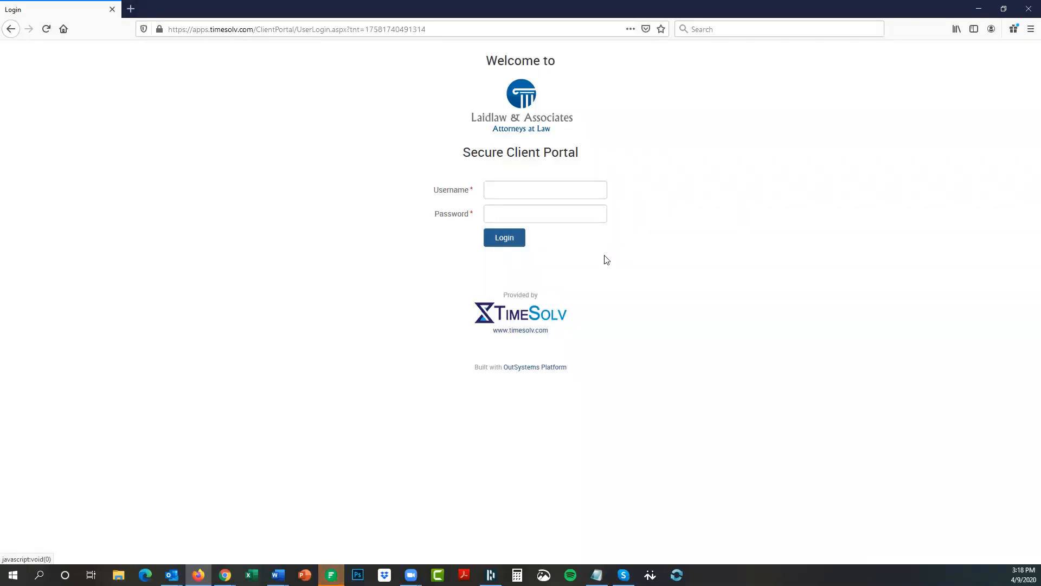
Sign in to the client portal with the username and password from the welcome e-mail.
click(515, 190)
key(alt+Tab)
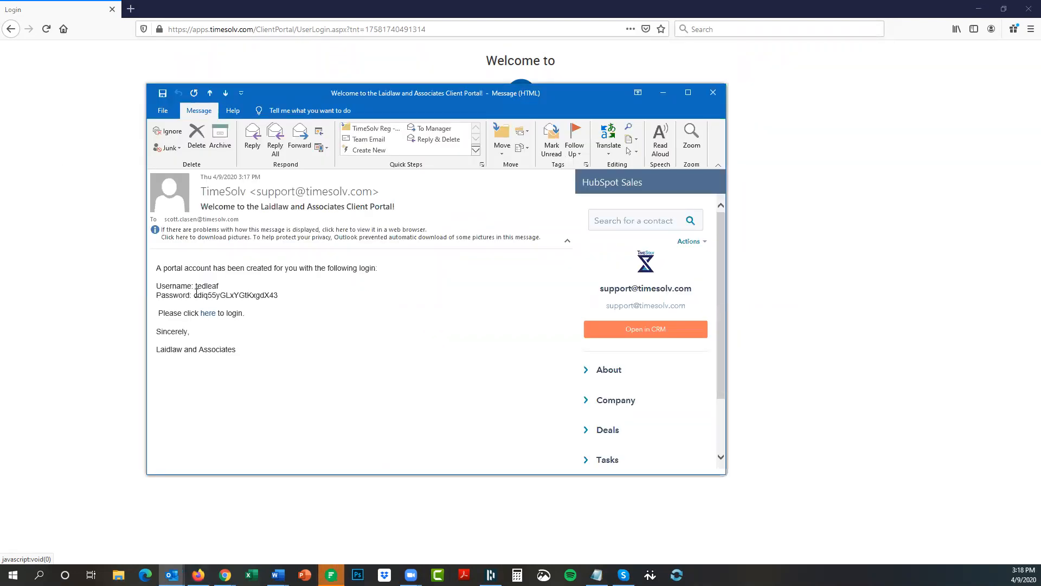
drag(194, 296, 278, 296)
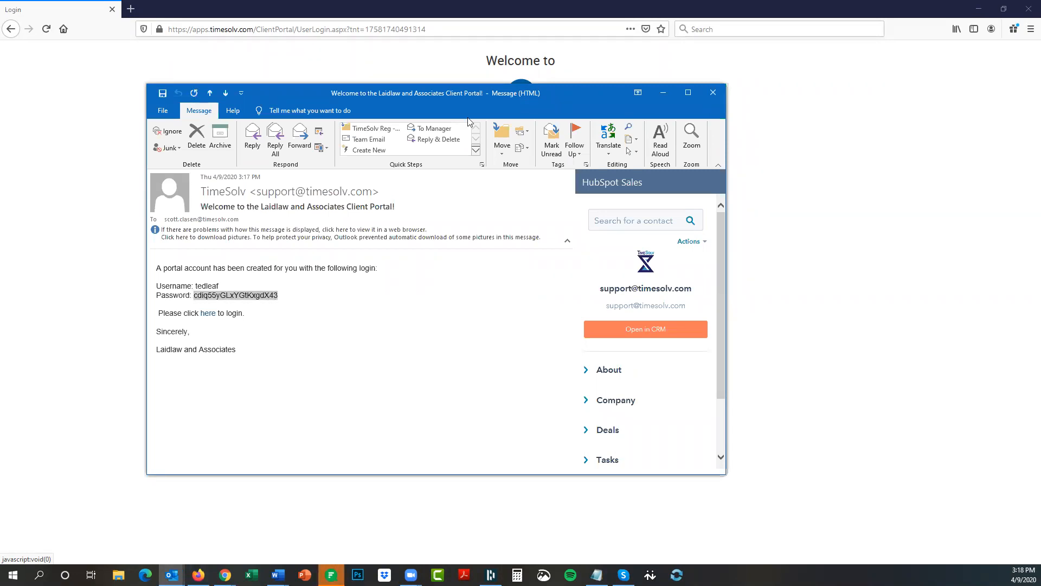
key(alt+Tab)
click(503, 212)
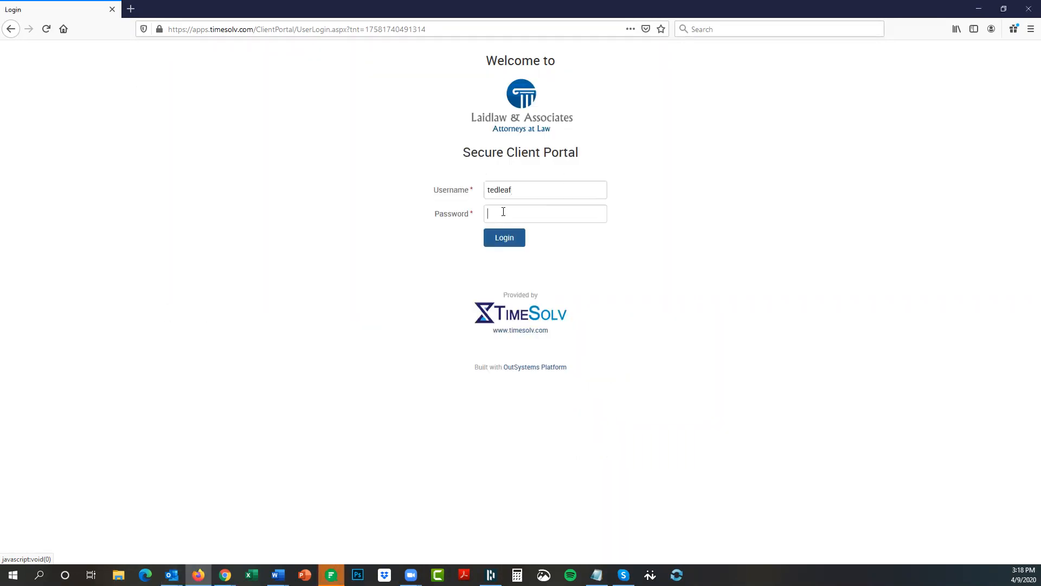
key(ctrl+v)
click(508, 240)
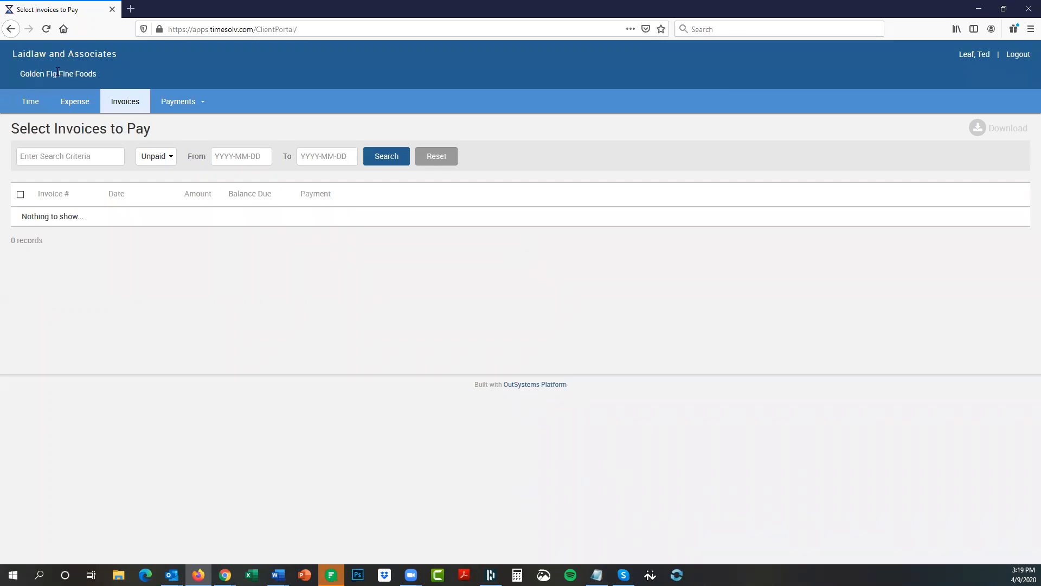
Browse the portal's My Info, Invoices, Time and Expense pages, then log out.
click(972, 55)
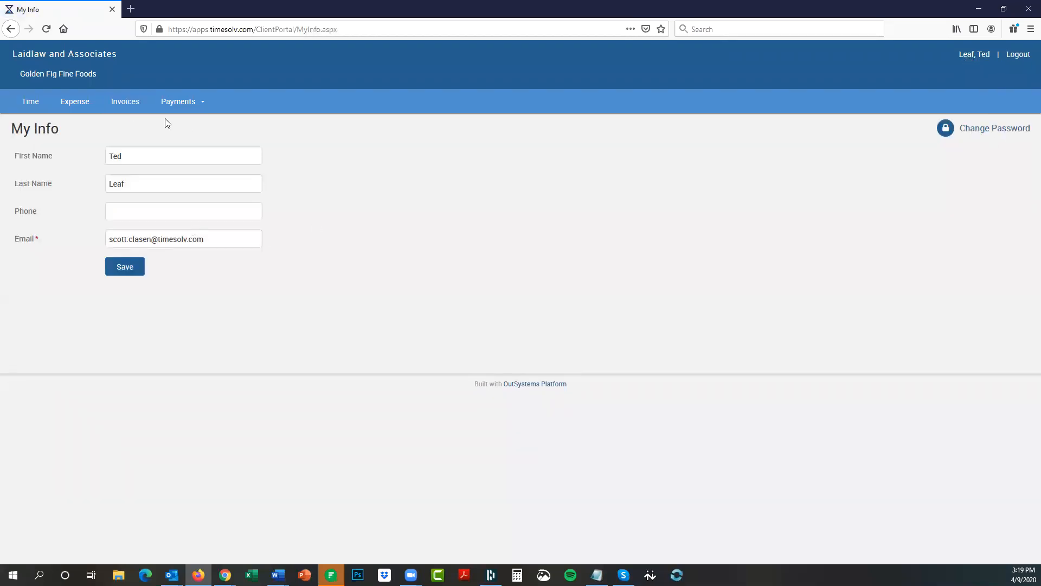
click(125, 105)
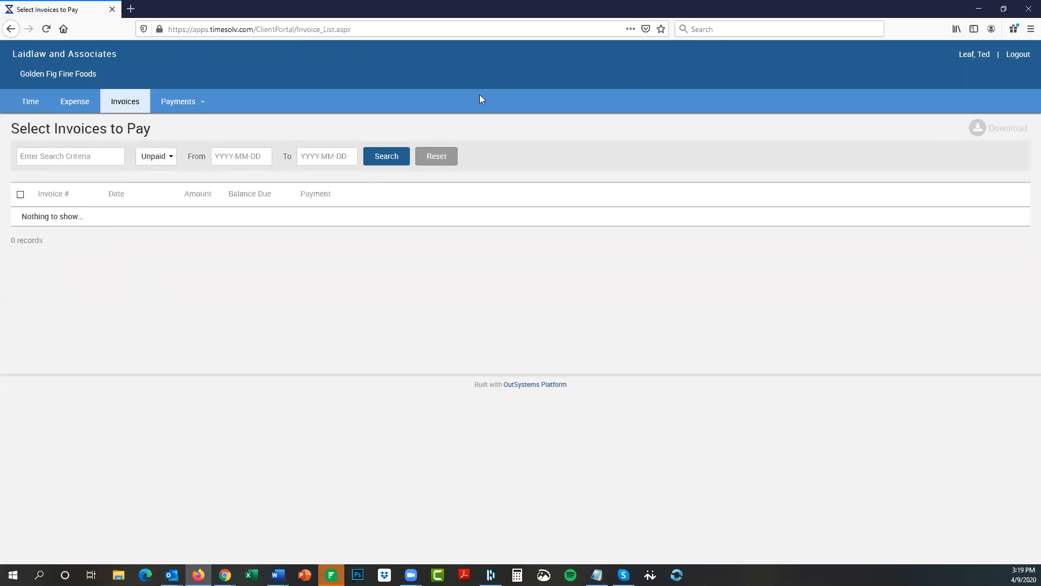
click(33, 103)
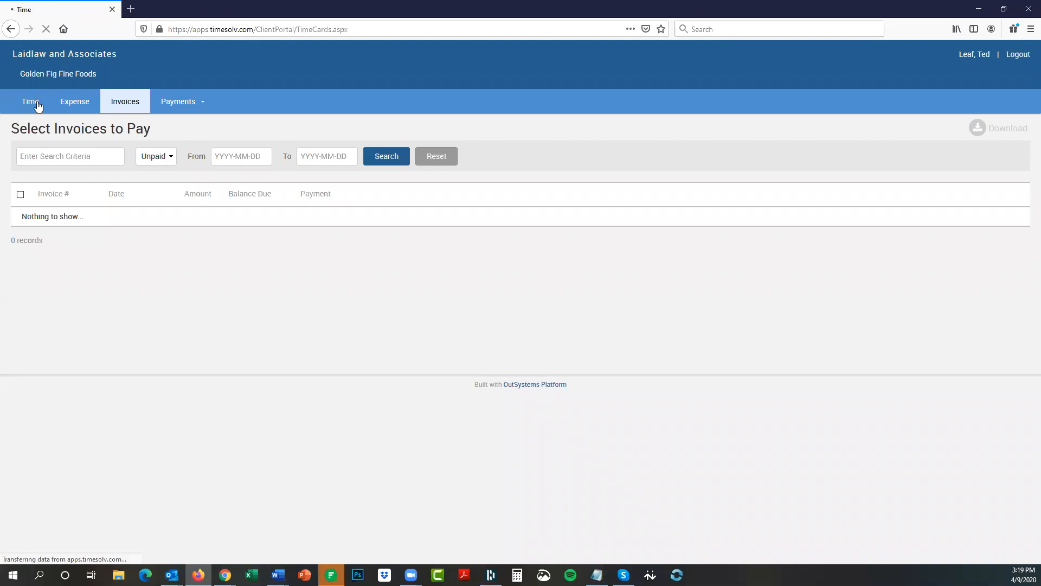
click(75, 103)
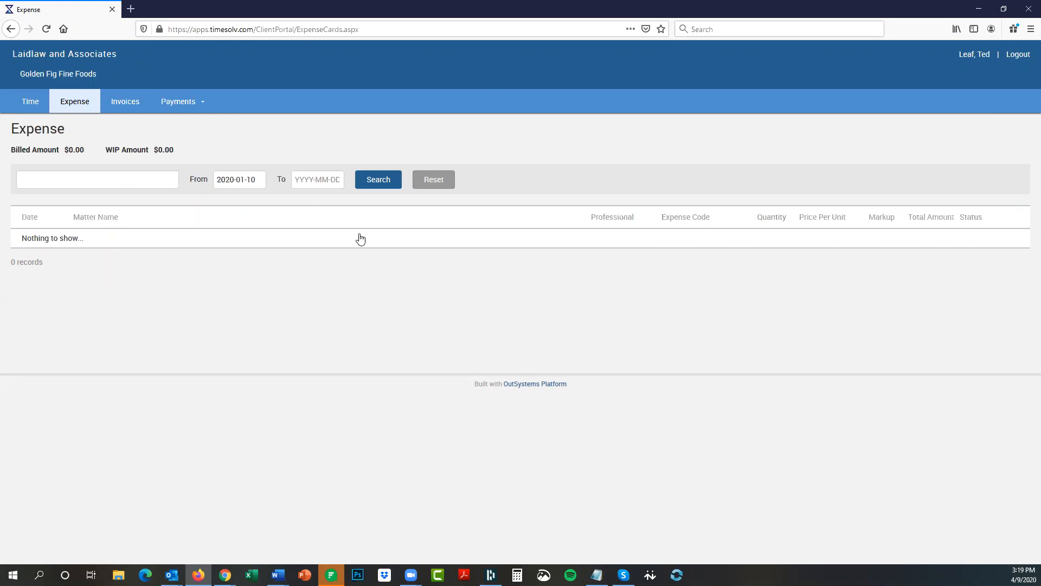
click(1018, 55)
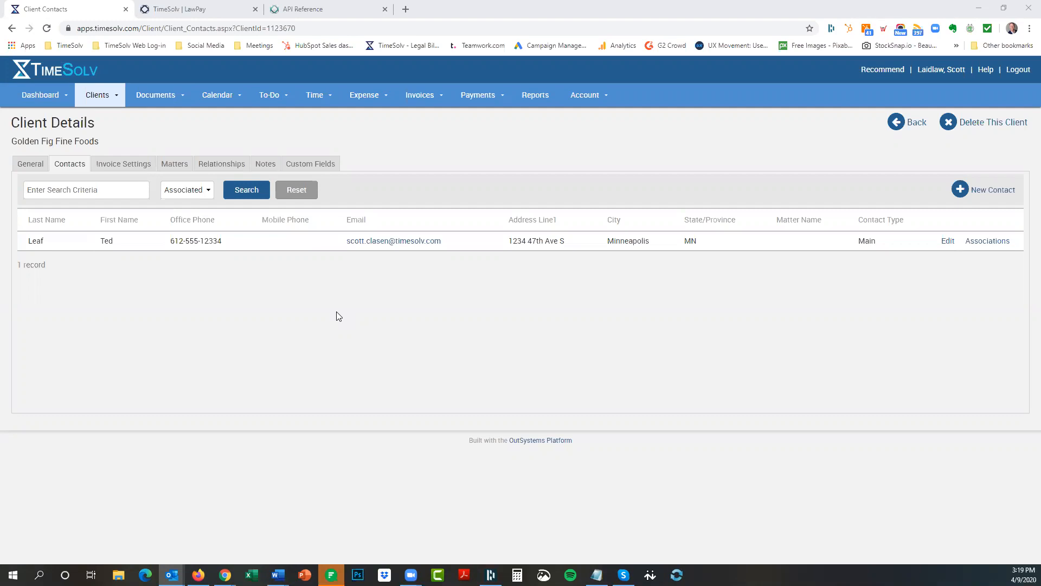
Log 5 hours on Golden Fig Lease Extension: 'Office action for review of patent renewal', then view drafts.
click(313, 99)
click(312, 117)
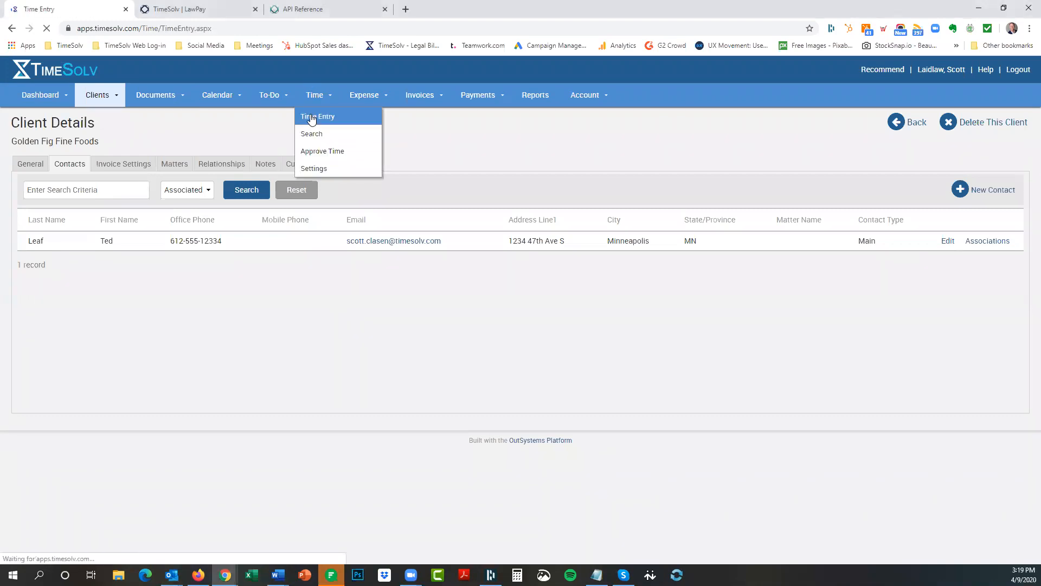
text(golde)
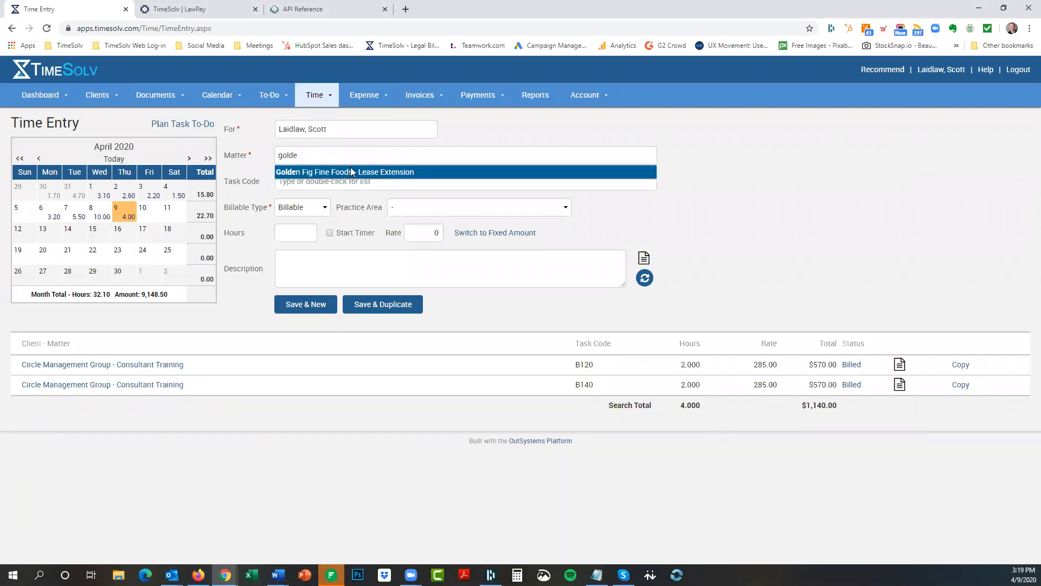
click(351, 172)
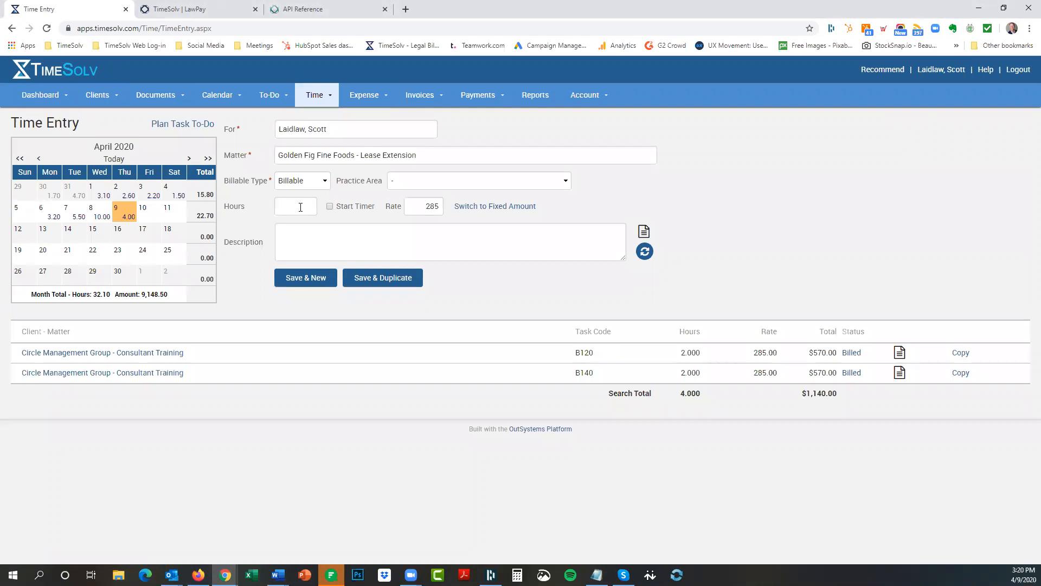
click(326, 240)
text(Office action for review of patent renewal)
click(301, 279)
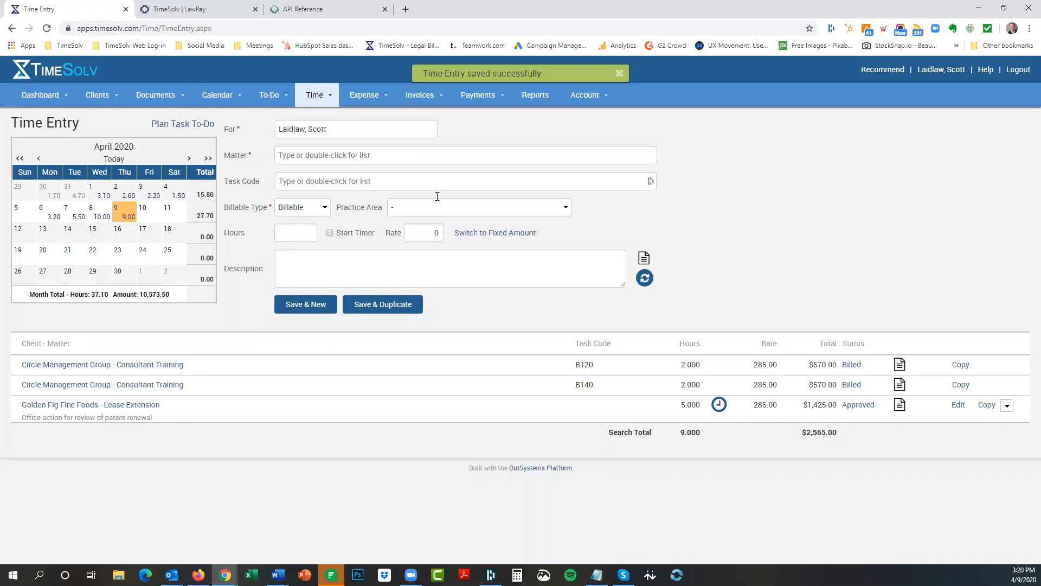
mouse_move(419, 95)
click(416, 118)
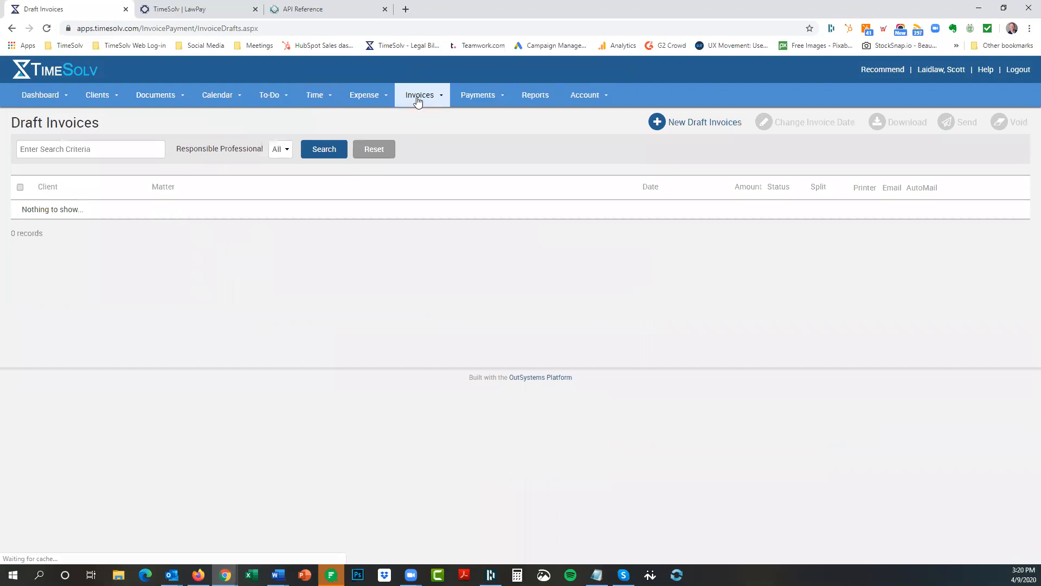
Generate a new draft invoice for Golden Fig Fine Foods.
click(685, 122)
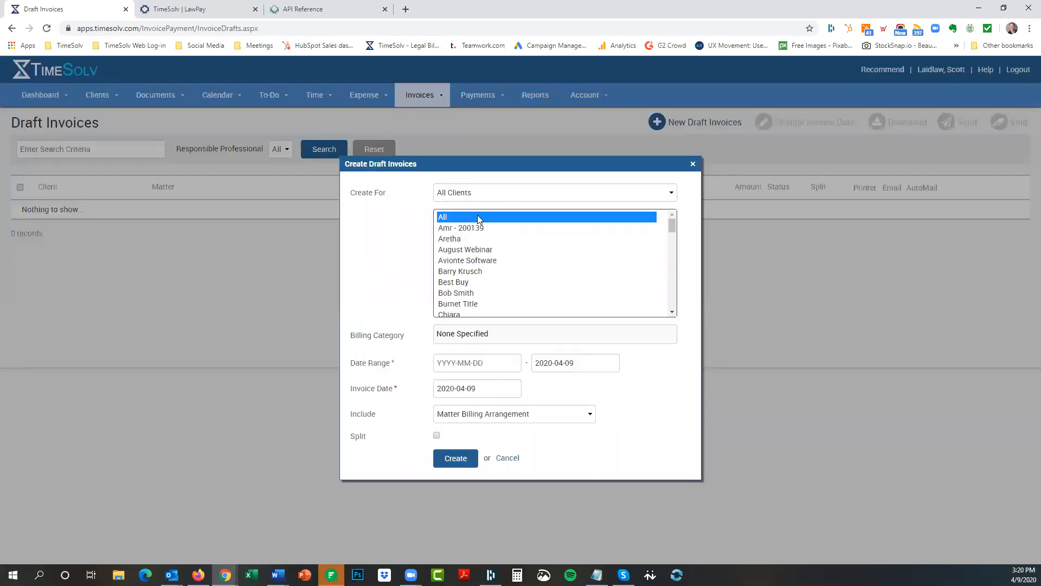
text(go)
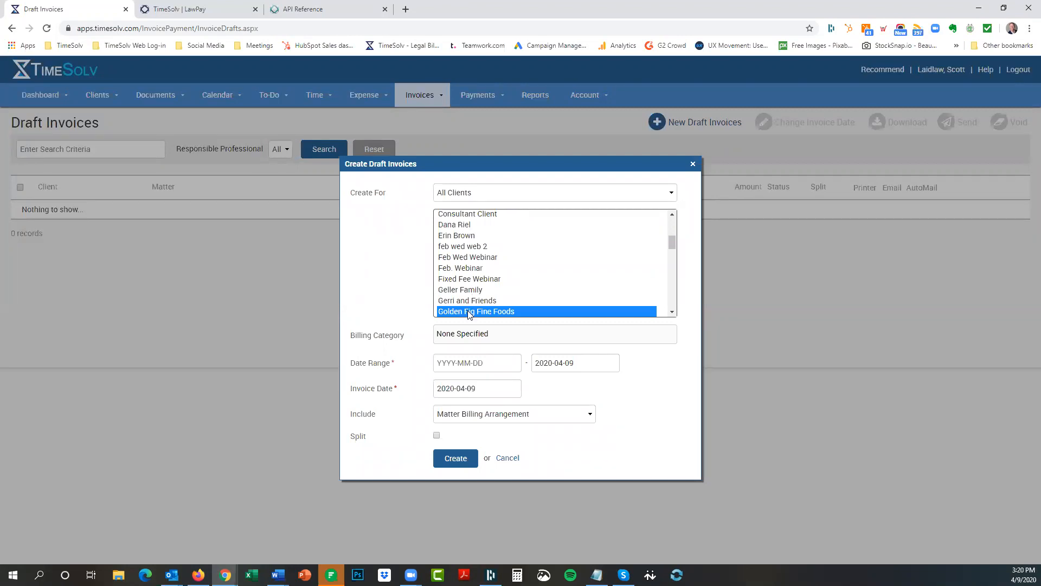
click(449, 460)
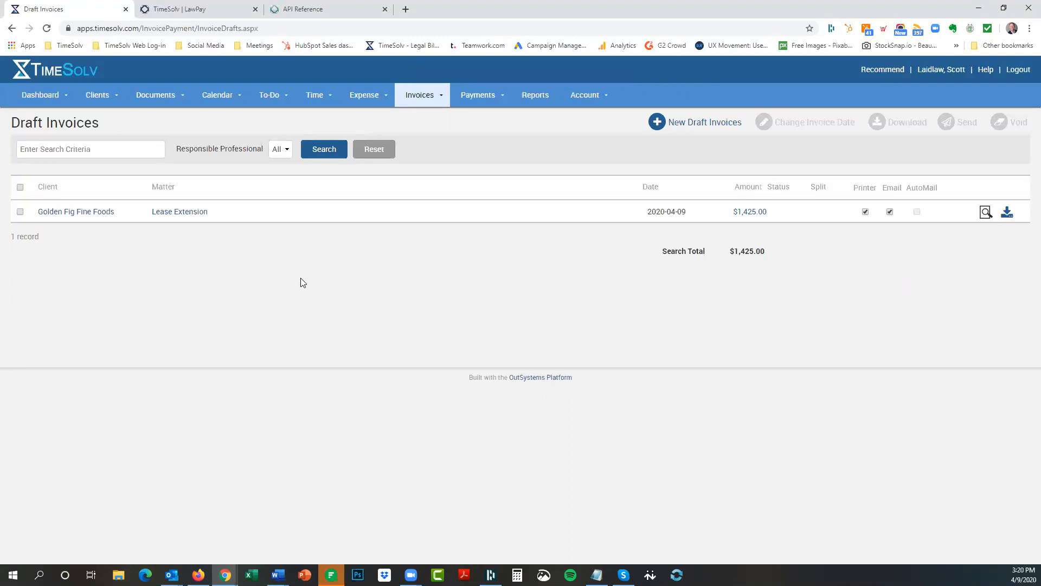
Send the Golden Fig draft invoice to the client and confirm.
click(22, 212)
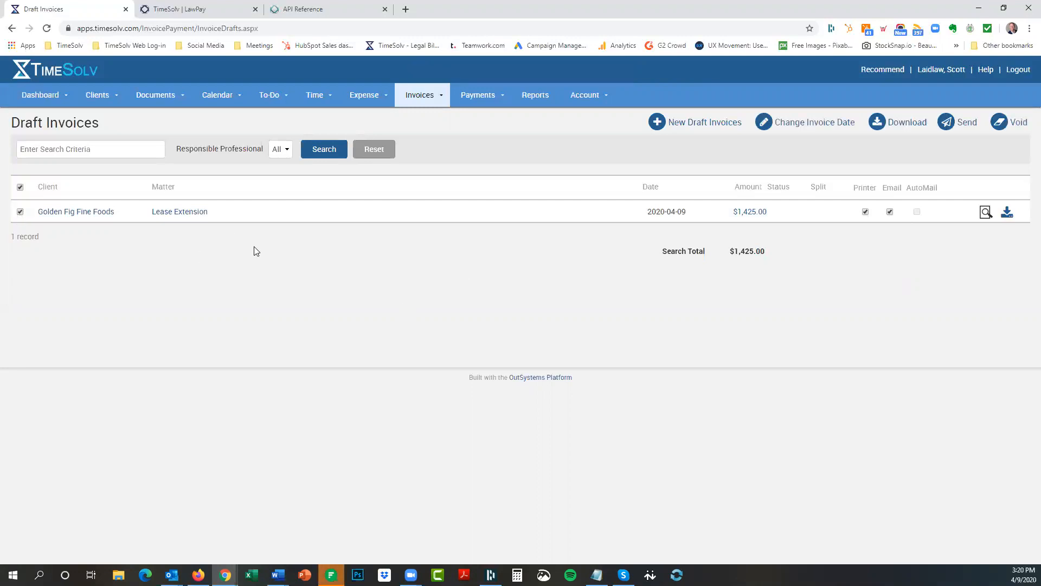
click(968, 123)
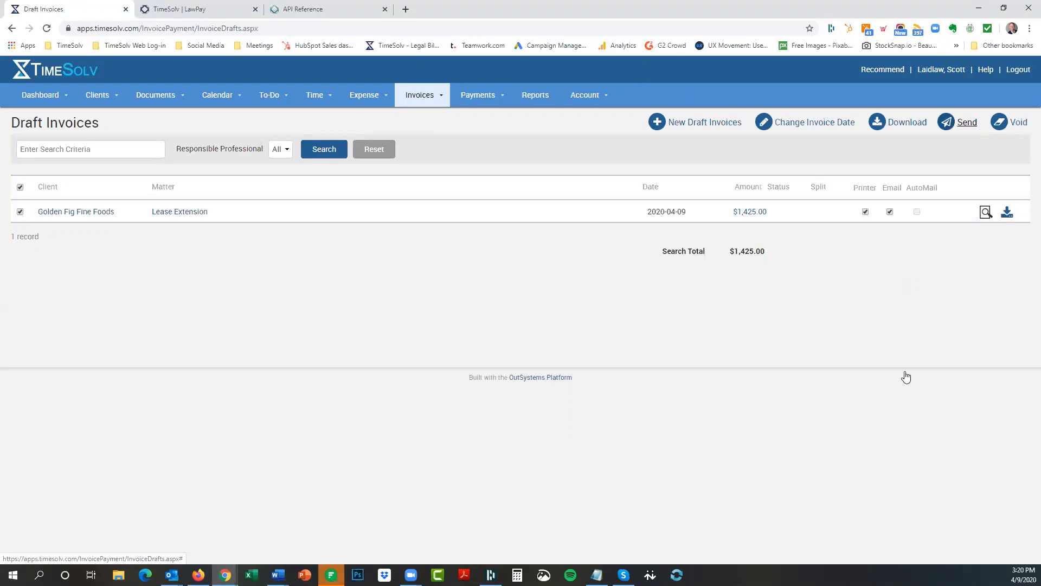
key(Return)
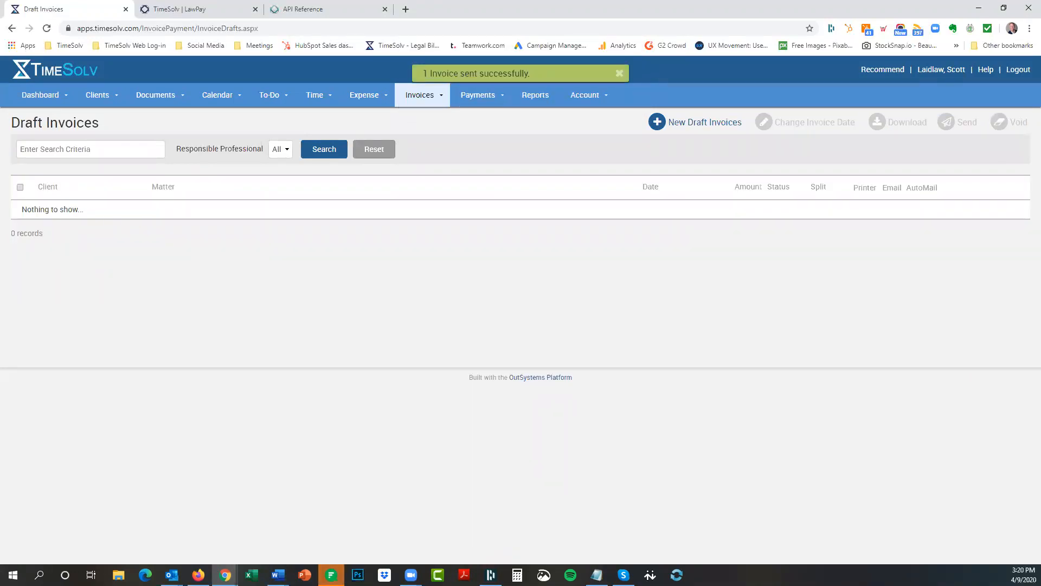
key(alt+Tab)
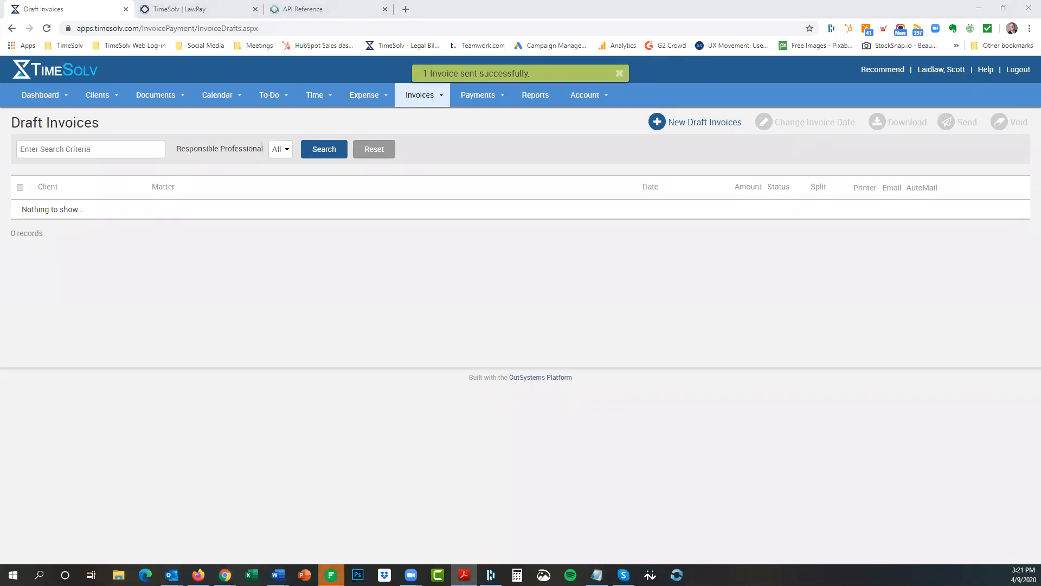
Scroll through the emailed invoice 329 PDF to review it.
scroll(555, 258, down, 1)
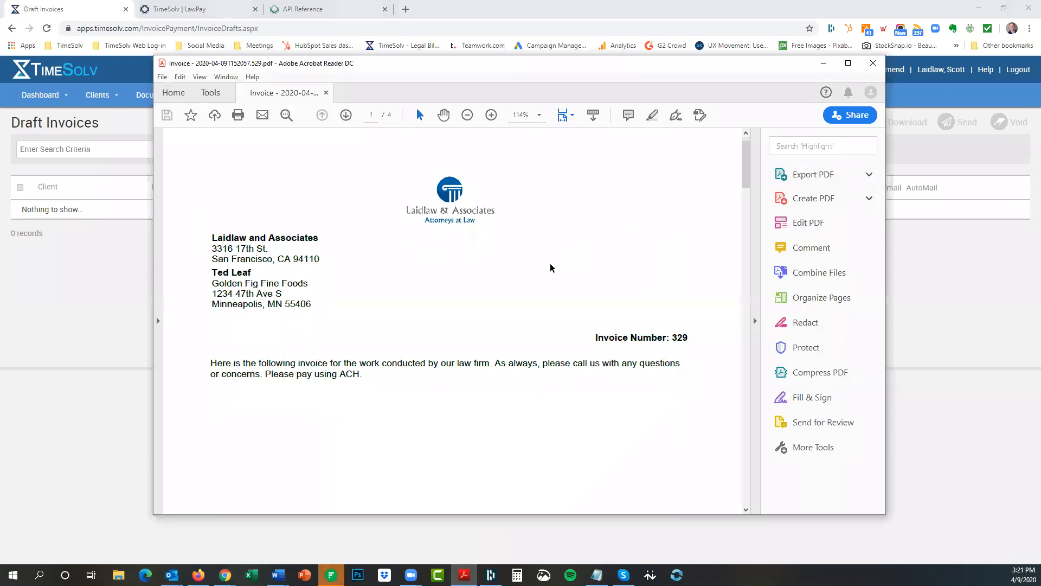
scroll(652, 210, down, 10)
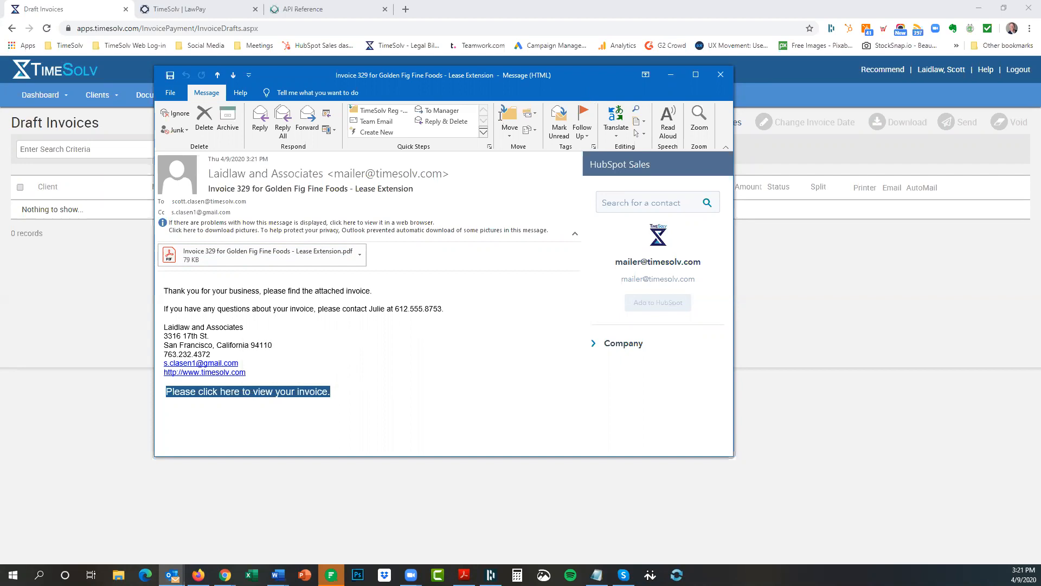
Copy the view-invoice link from the Invoice 329 e-mail and bring the portal browser forward.
drag(584, 89, 501, 81)
right_click(188, 385)
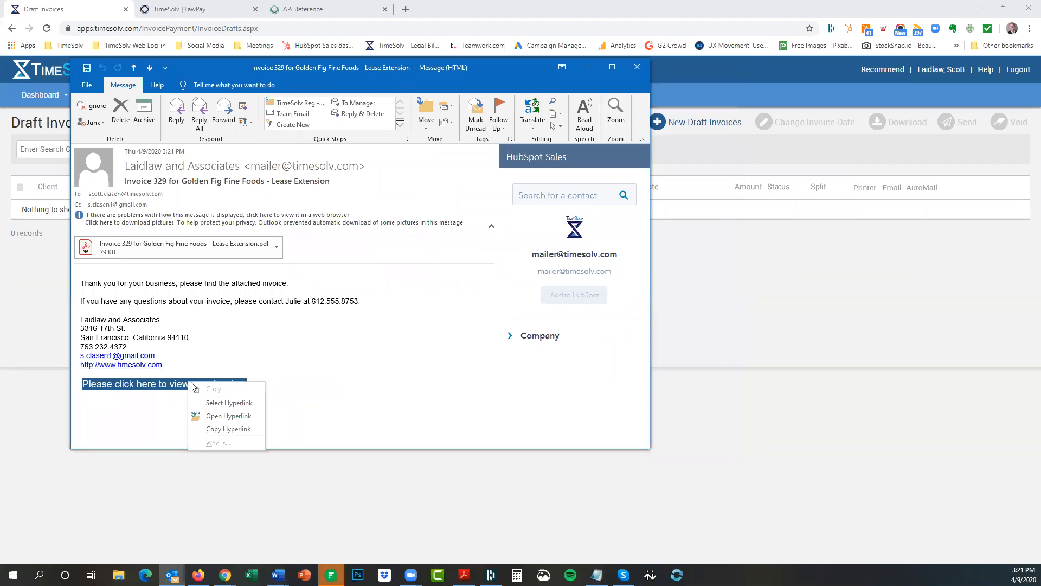
click(211, 429)
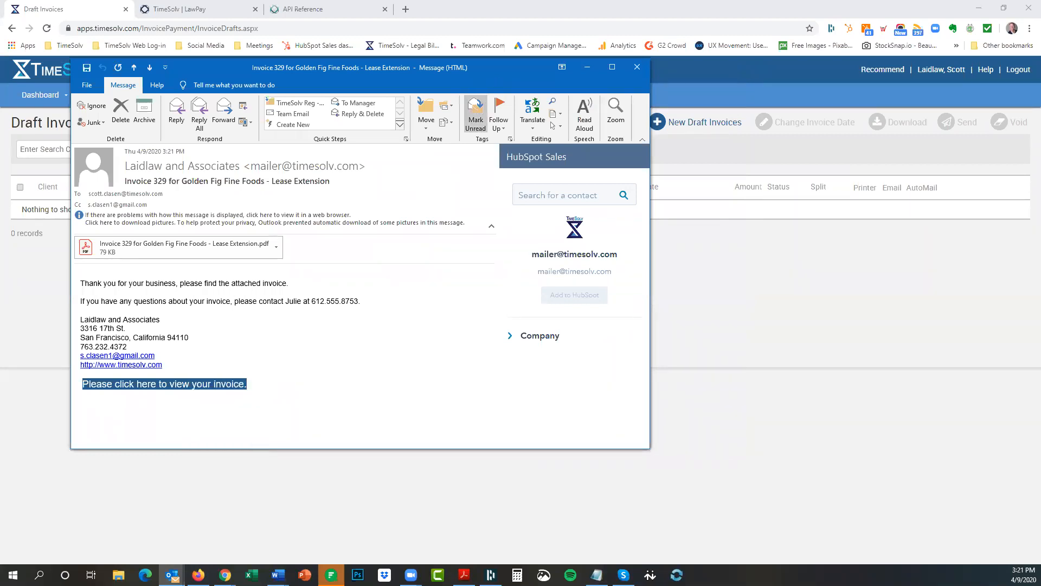
click(164, 567)
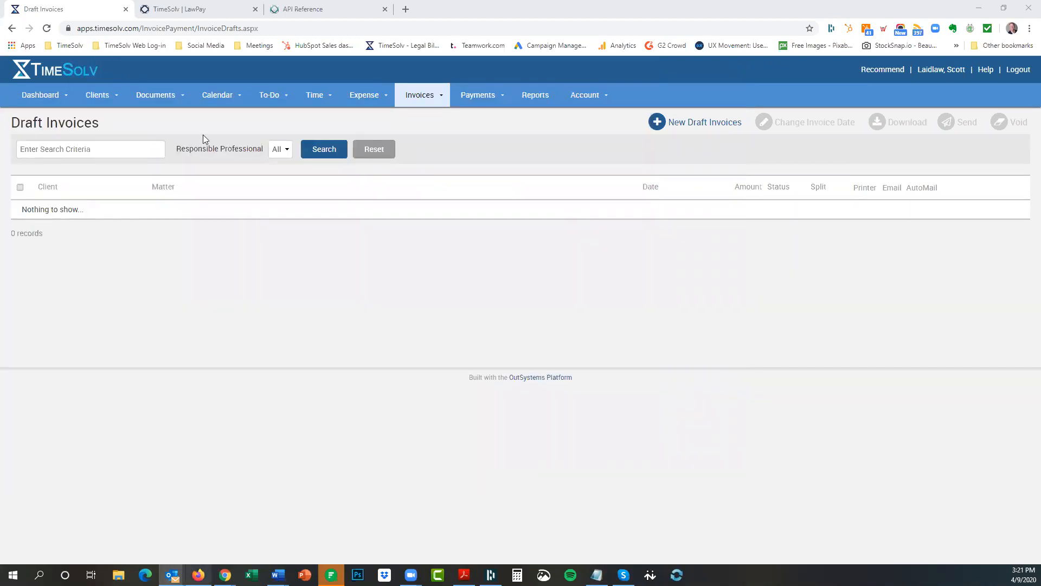
click(198, 575)
click(372, 29)
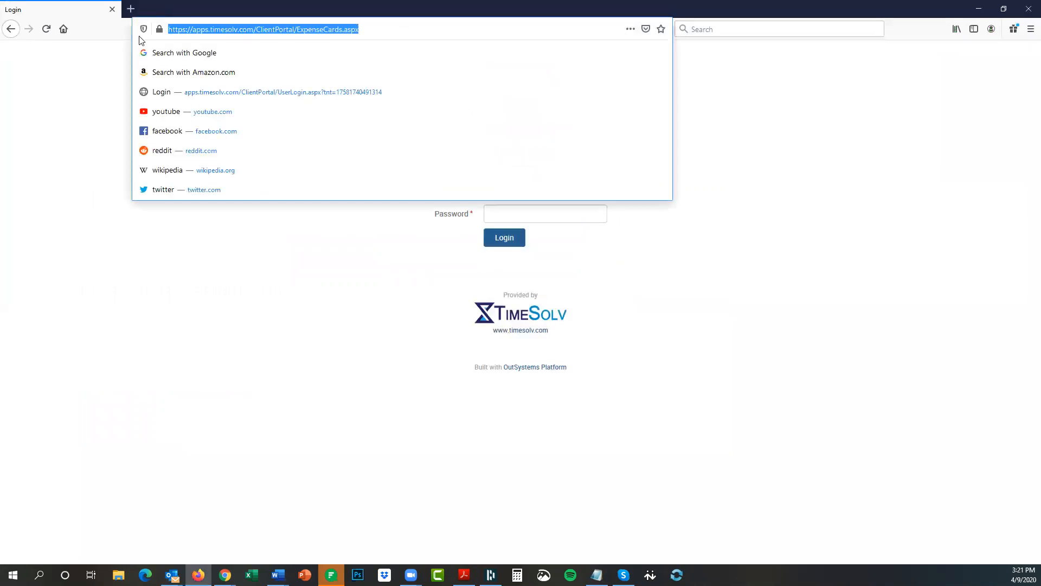
Open the pasted invoice link and log in to the client portal with the client credentials.
key(ctrl+v)
key(Return)
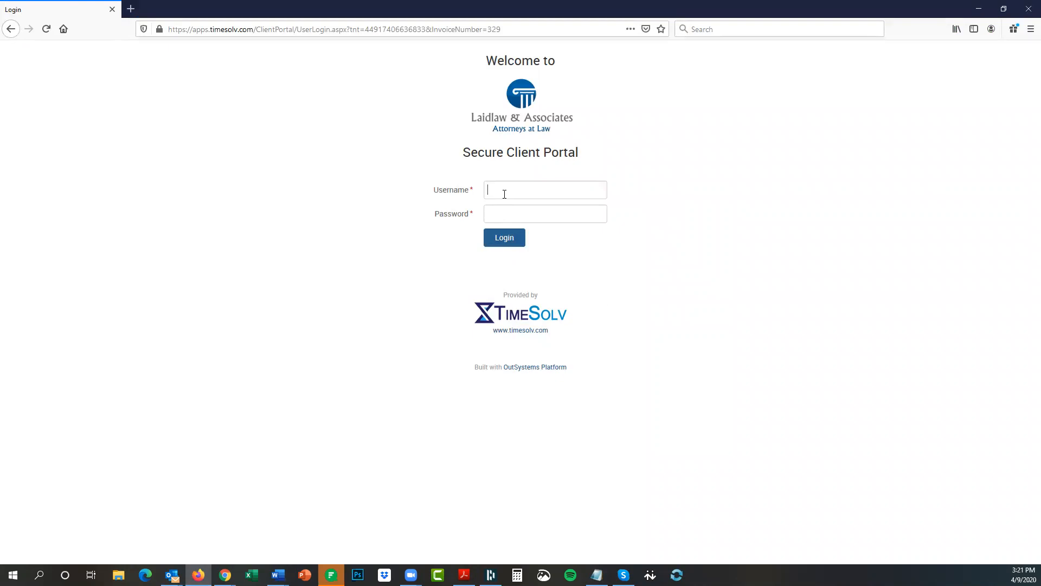
key(alt+Tab)
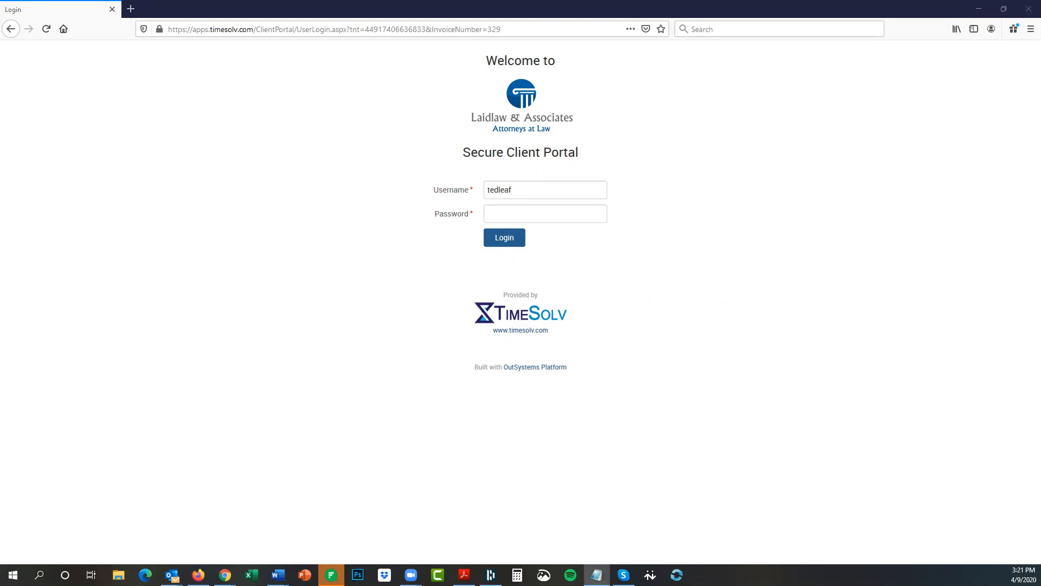
click(506, 217)
key(ctrl+v)
click(499, 241)
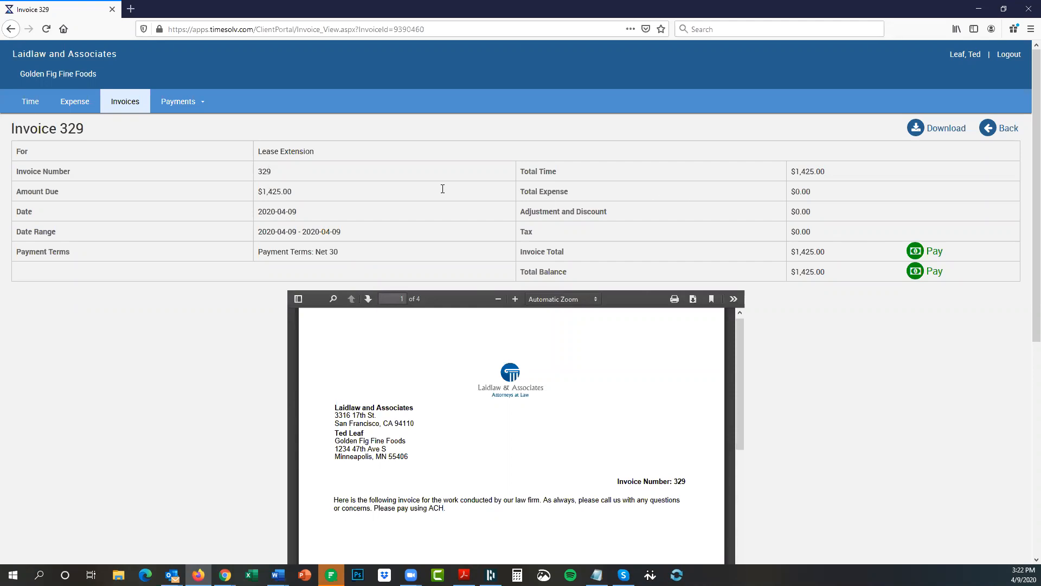
On the Invoices page, try the status and date filters, ending on Unpaid invoices.
click(123, 109)
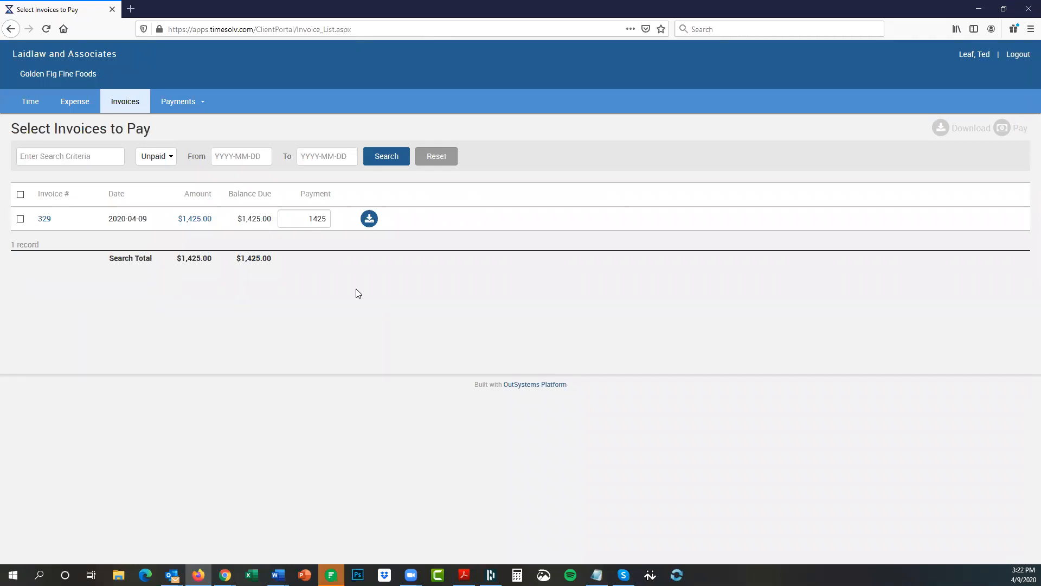
click(162, 159)
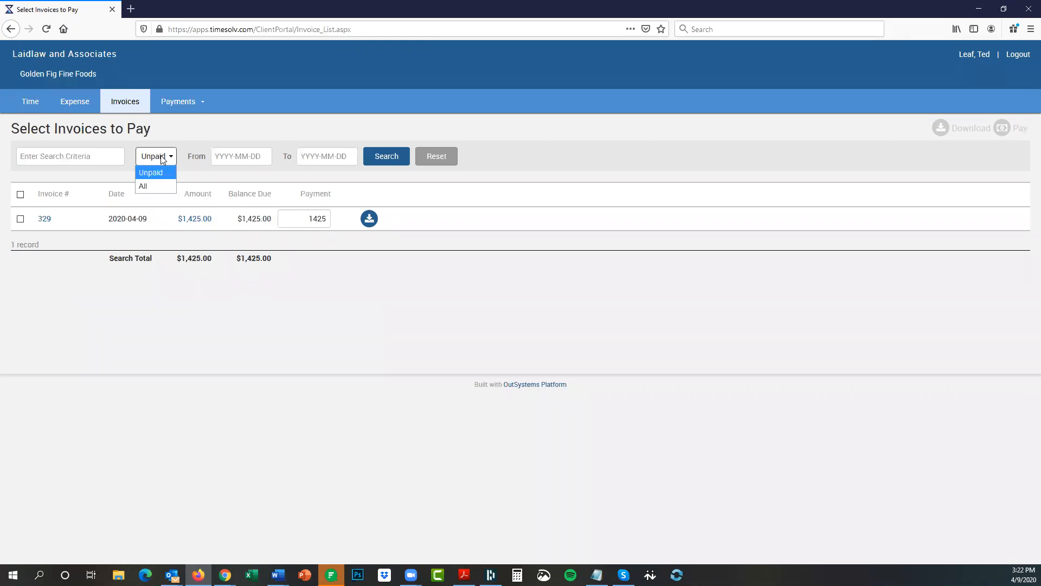
click(145, 187)
click(234, 160)
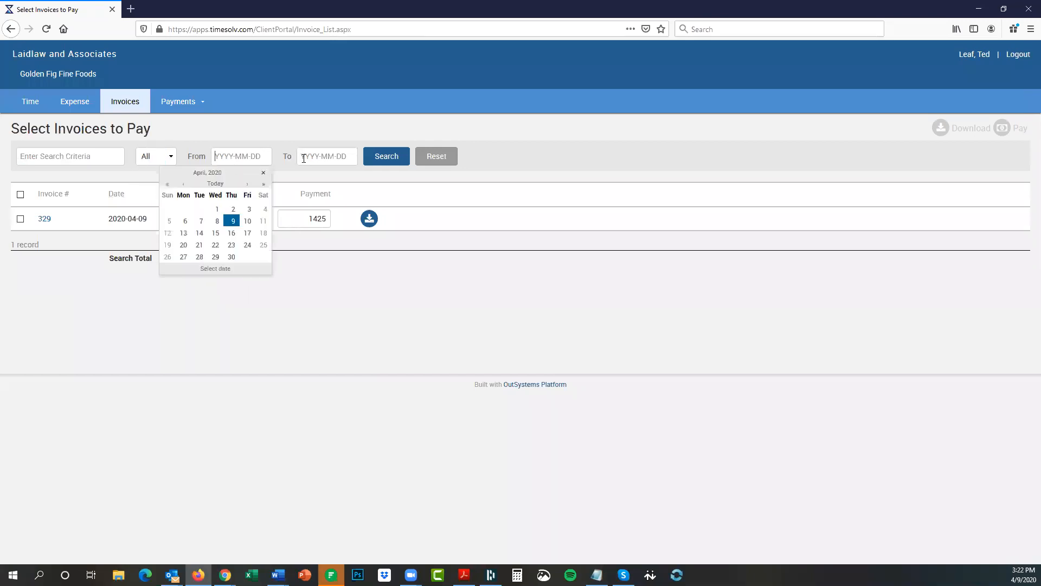
click(531, 135)
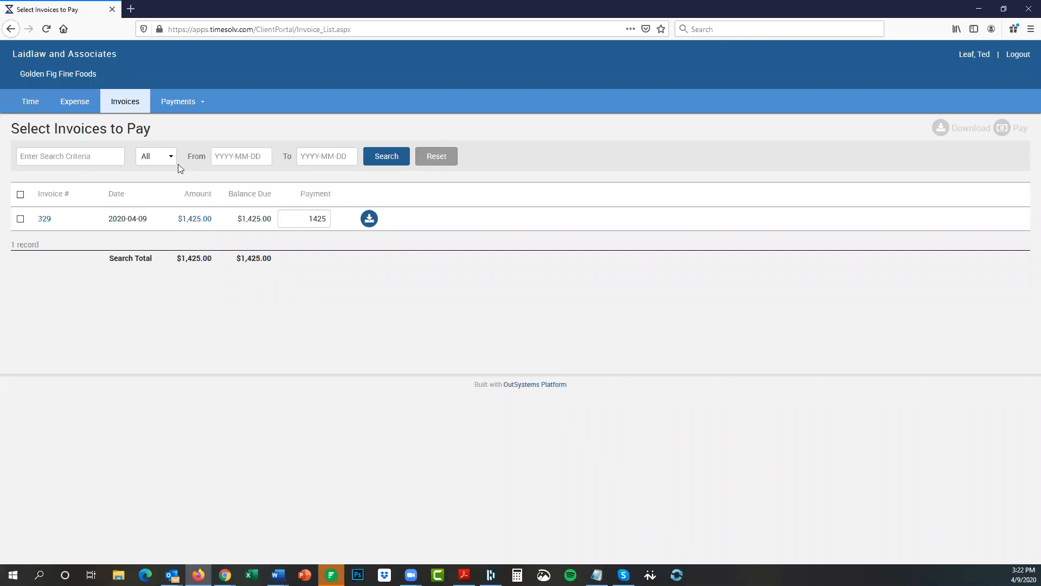
click(218, 137)
click(151, 158)
click(166, 159)
click(149, 158)
click(158, 173)
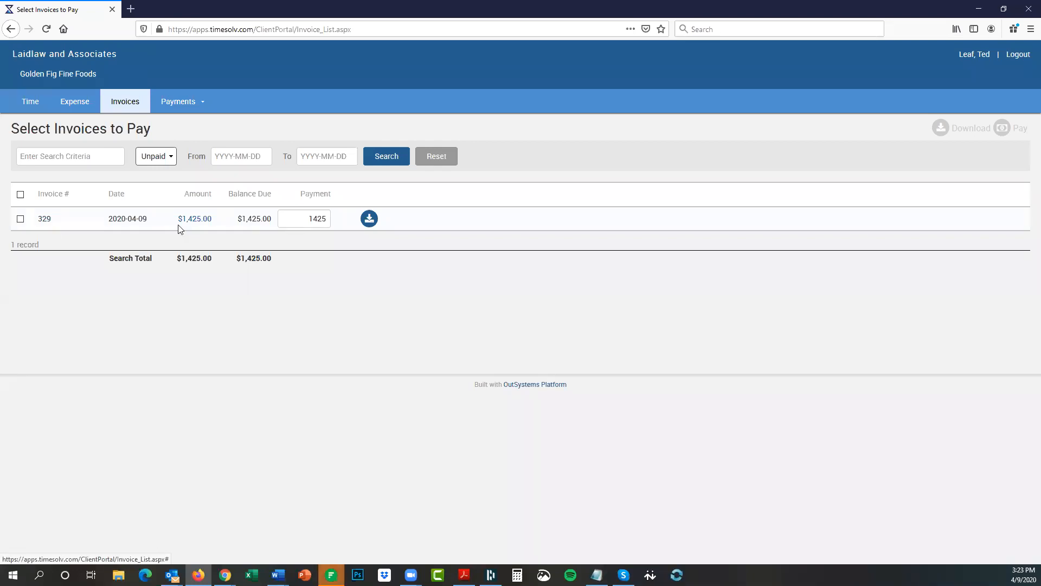
View the details of invoice 329, then return to the invoices to pay.
click(198, 221)
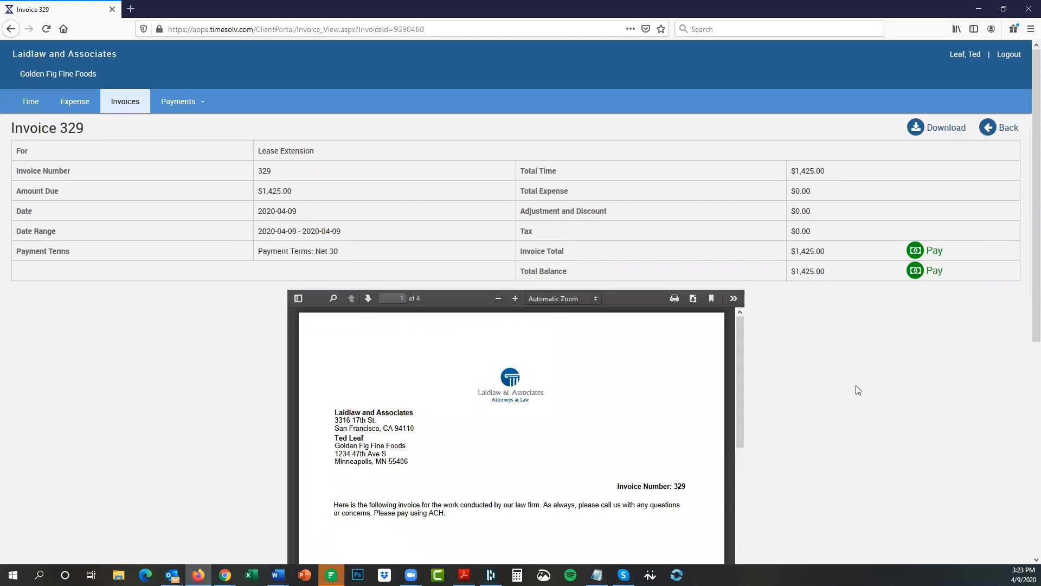
scroll(857, 388, down, 3)
scroll(571, 345, down, 3)
scroll(571, 345, up, 5)
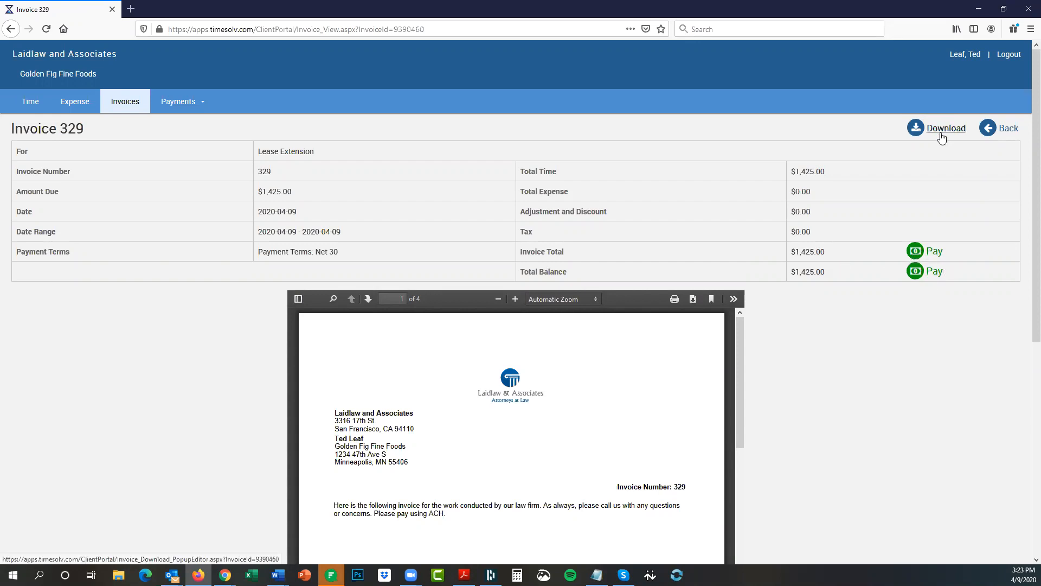
click(1009, 129)
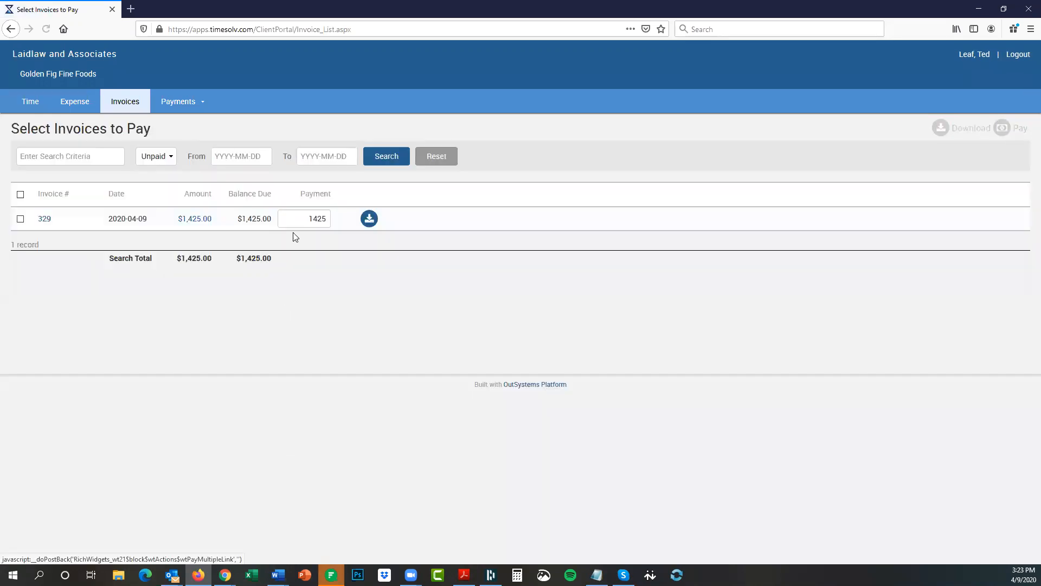
Select invoice 329 and proceed to pay it.
click(21, 219)
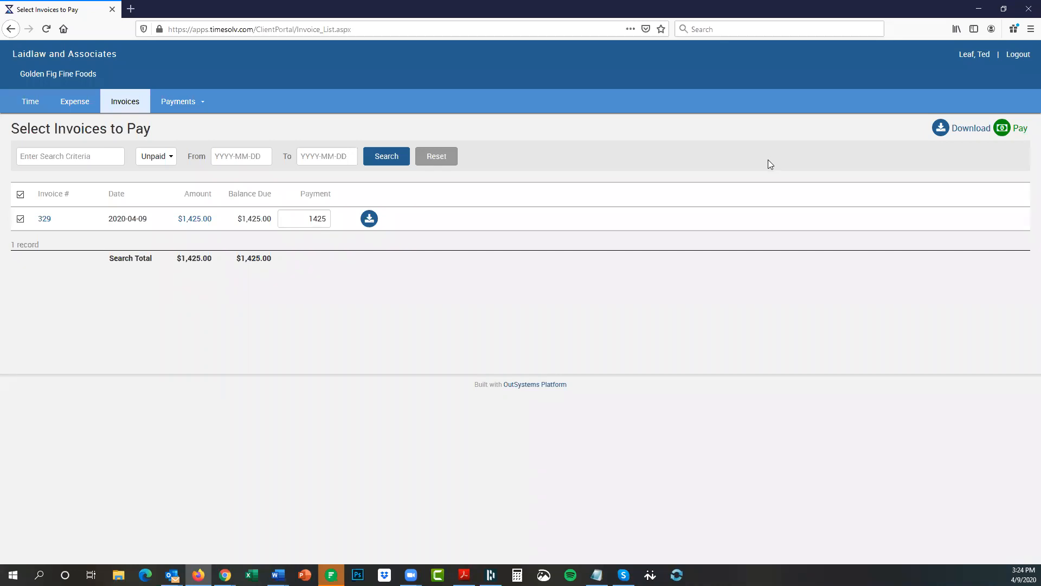
click(1019, 131)
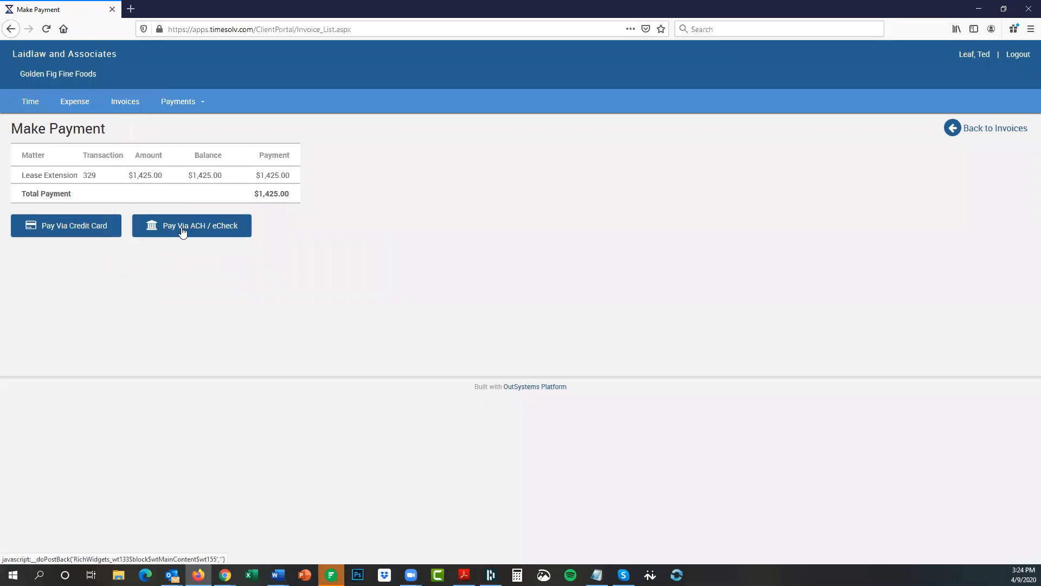
Pay invoice 329 by credit card with an American Express test number copied from the API Reference page.
click(80, 230)
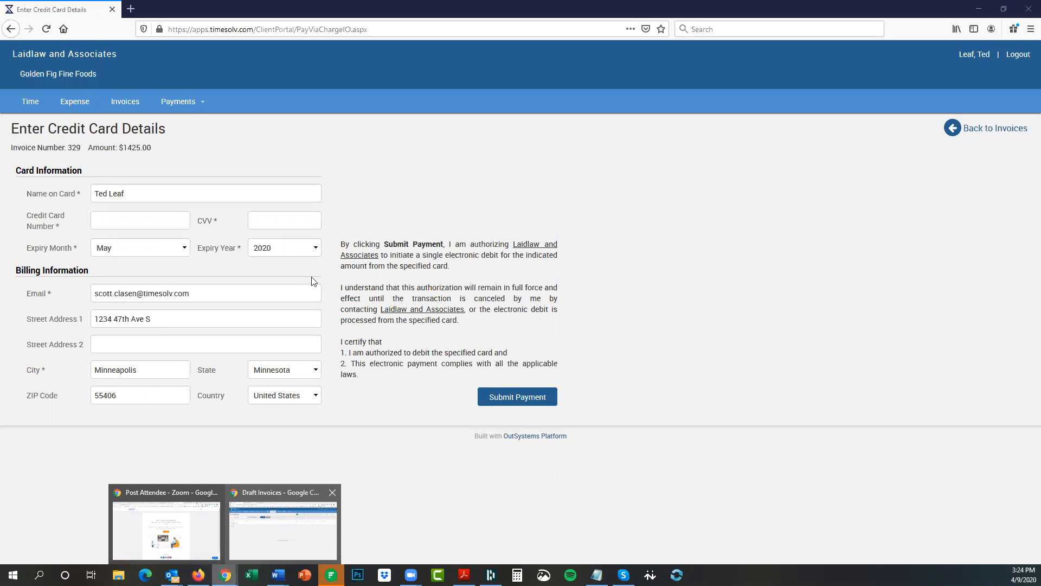
key(alt+Tab)
click(297, 9)
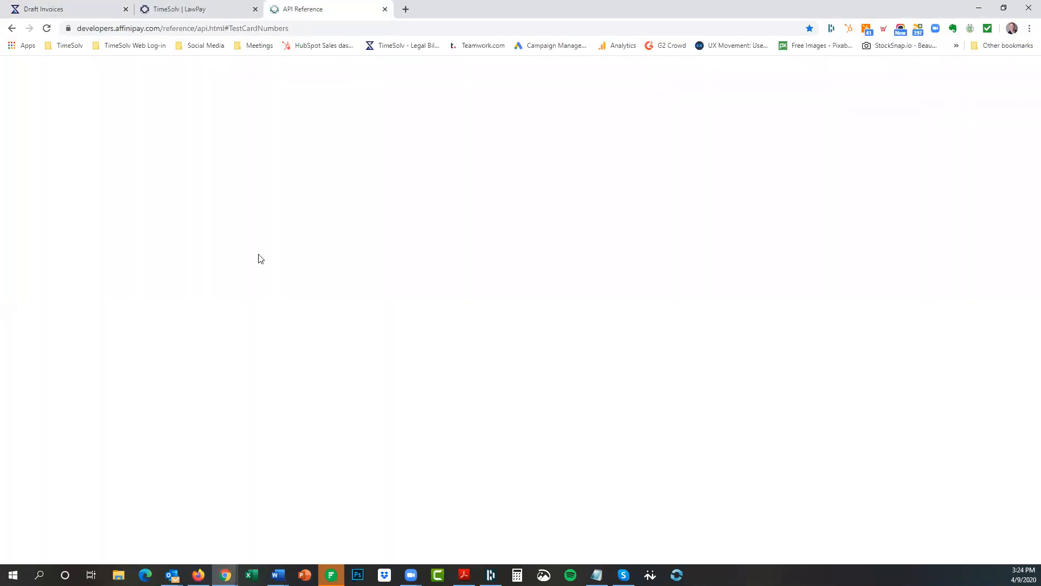
drag(211, 198, 135, 198)
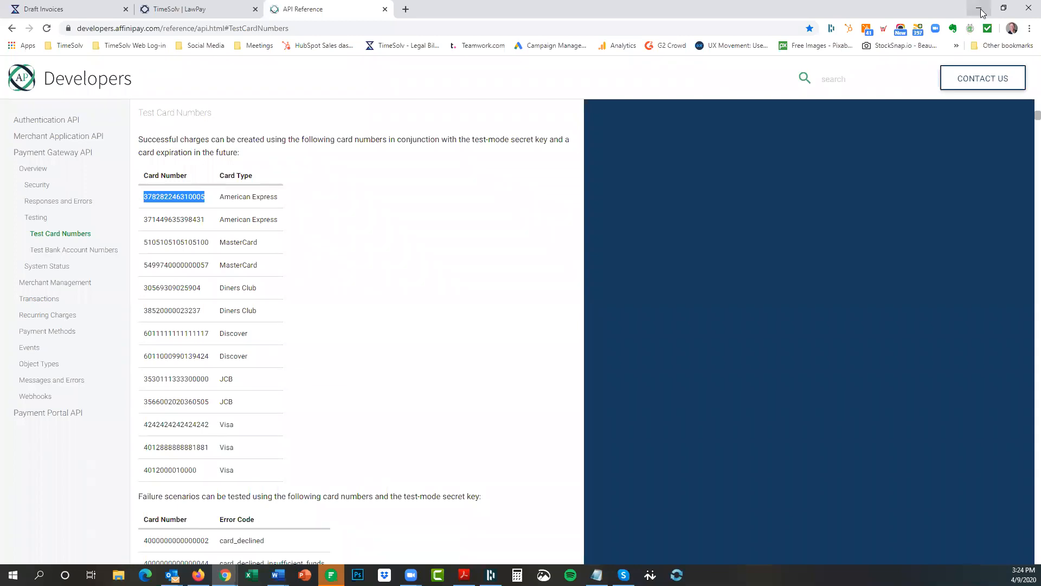
key(alt+Tab)
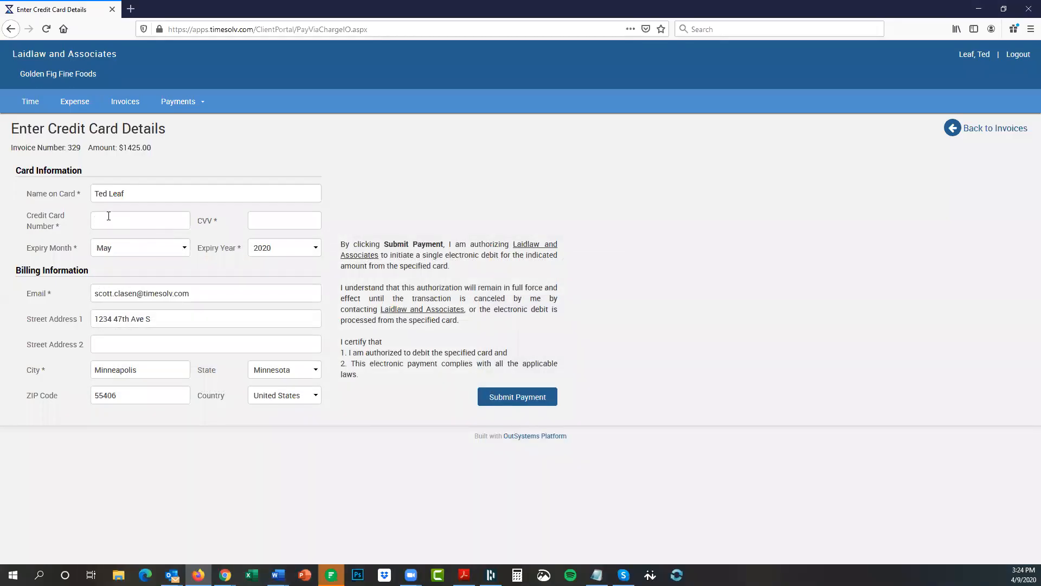
click(108, 215)
key(ctrl+v)
click(518, 397)
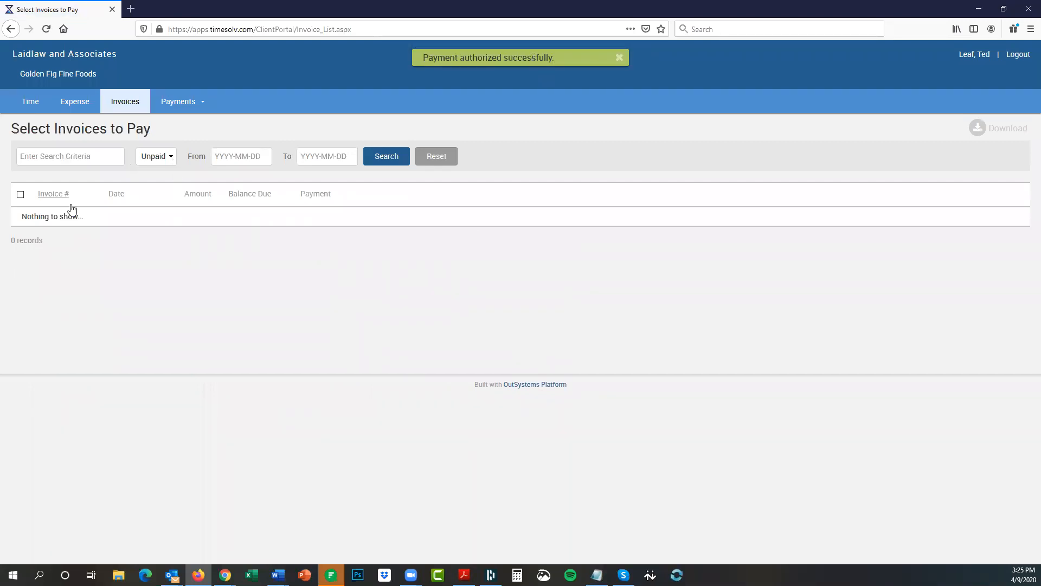
List All invoices and open the client's payment history showing the $1,425.00 card payment.
click(156, 161)
click(156, 187)
click(387, 160)
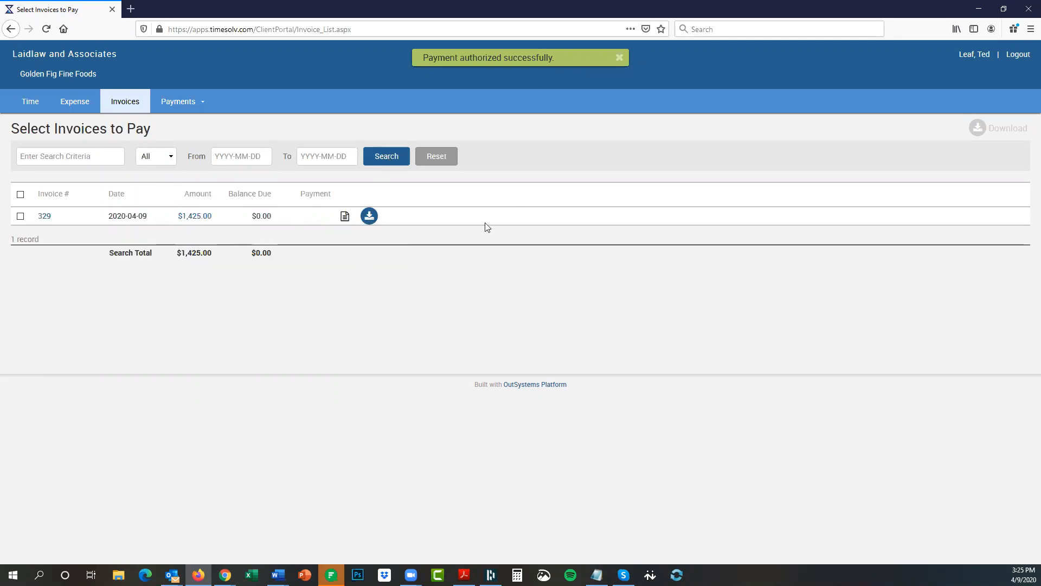
mouse_move(345, 217)
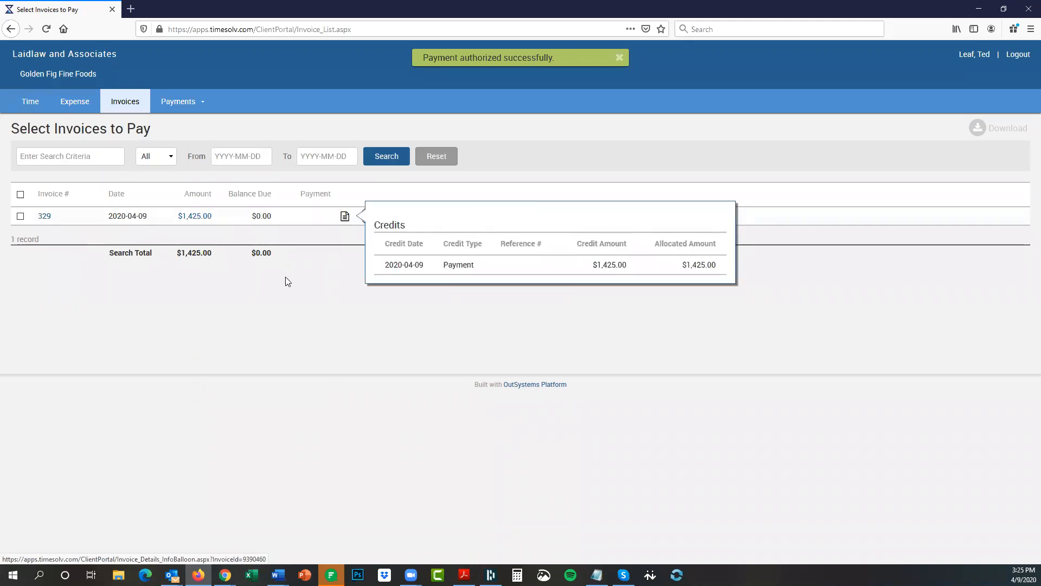
mouse_move(177, 103)
click(189, 125)
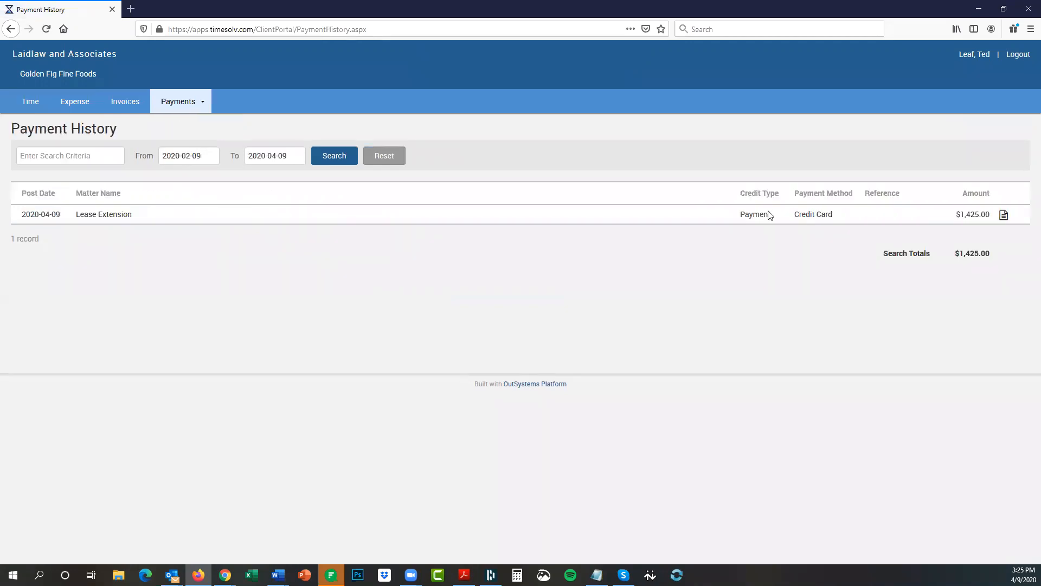
Bring up the Chrome window with the AffiniPay API Reference page.
key(alt+Tab)
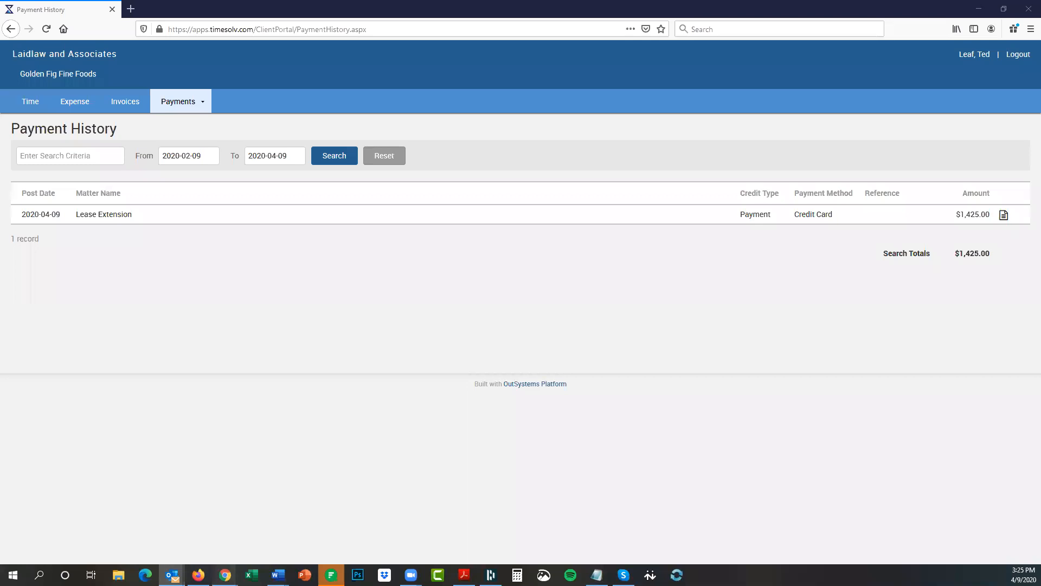
mouse_move(225, 575)
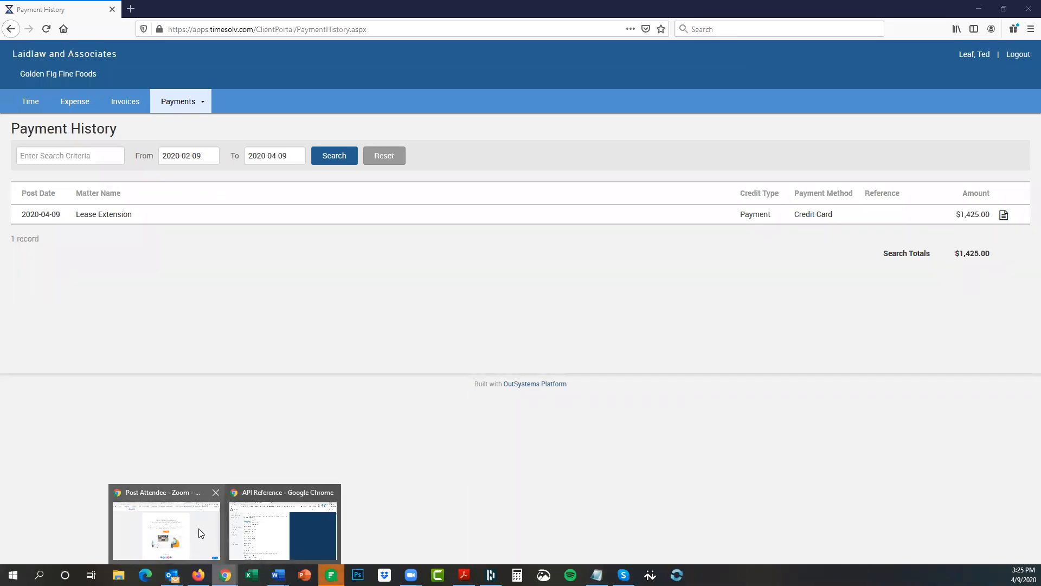
click(166, 529)
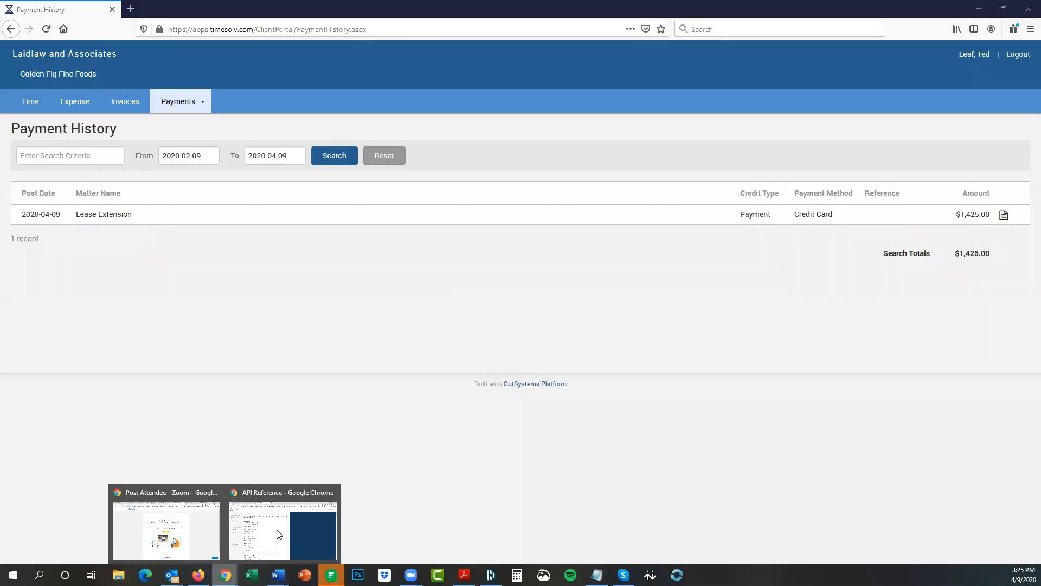
click(280, 532)
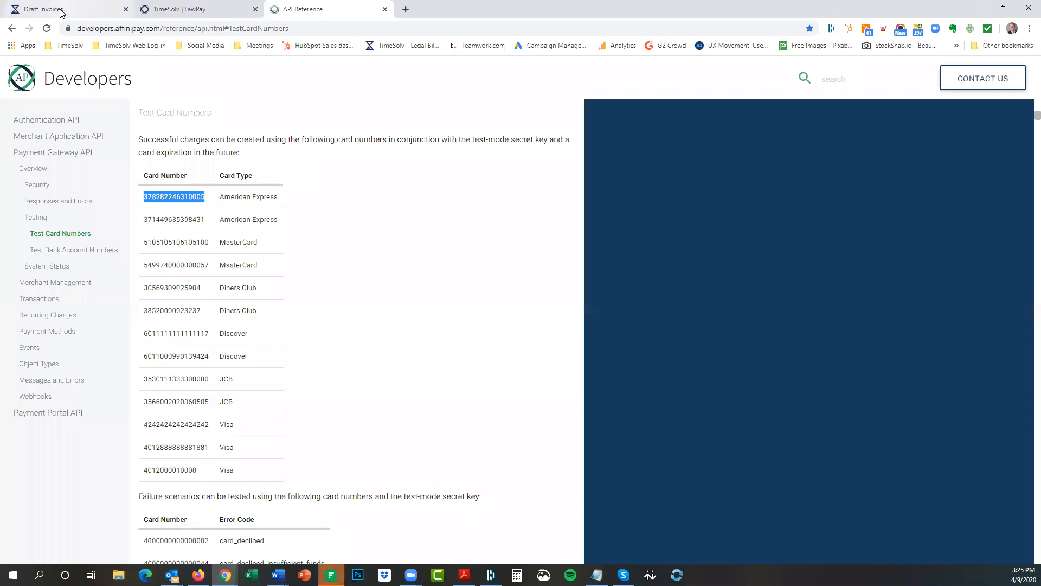
Confirm invoice 329 for Lease Extension is Paid in Sent invoices, then return to Draft Invoices.
click(63, 10)
mouse_move(421, 96)
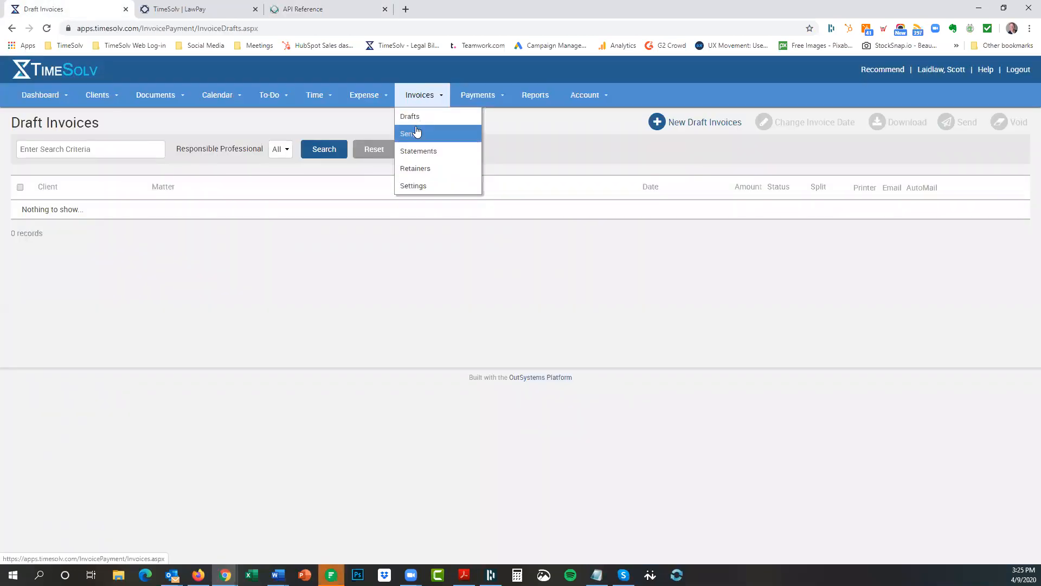
click(410, 136)
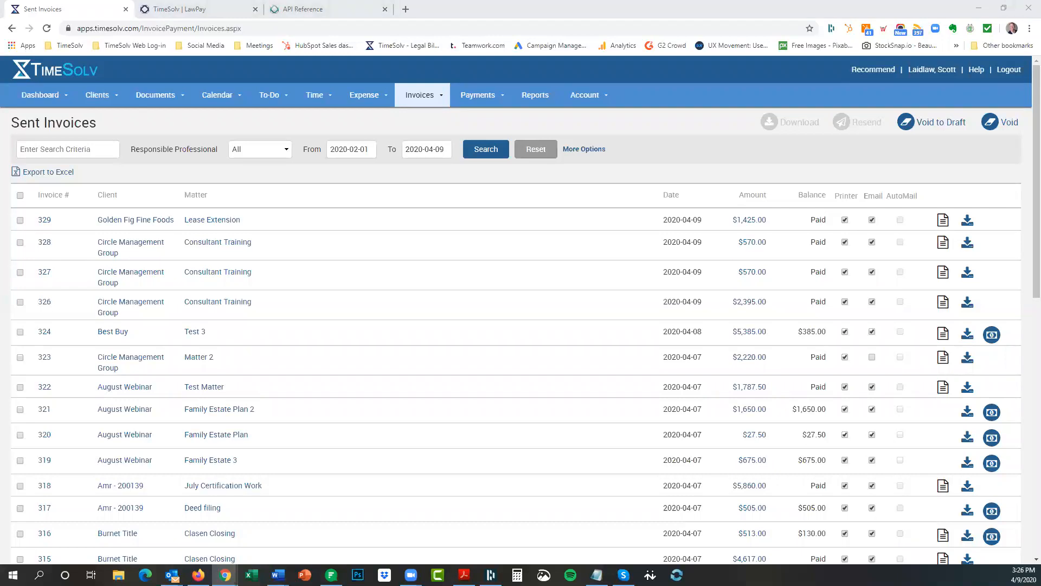
click(424, 97)
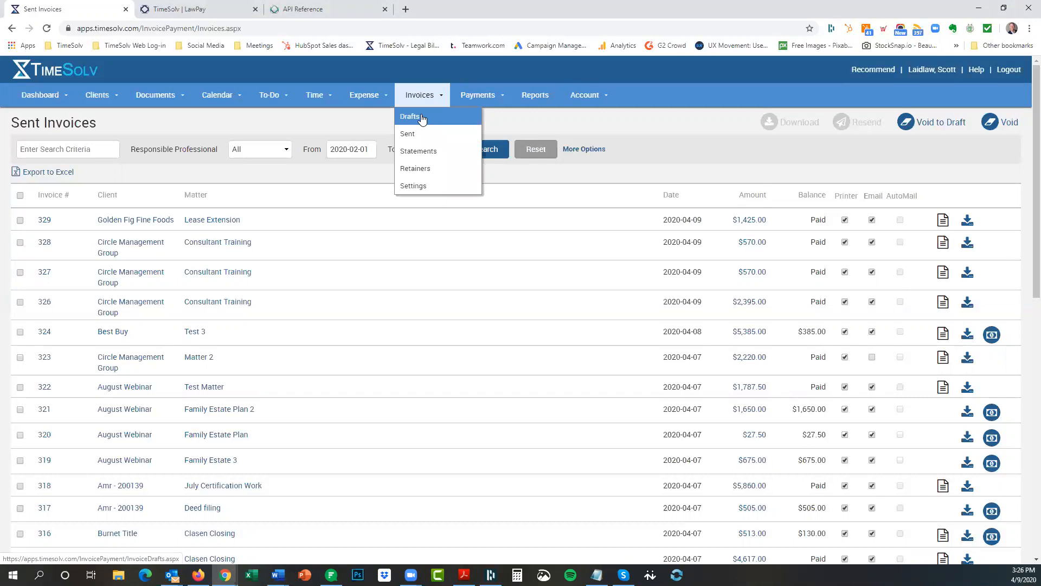
click(422, 118)
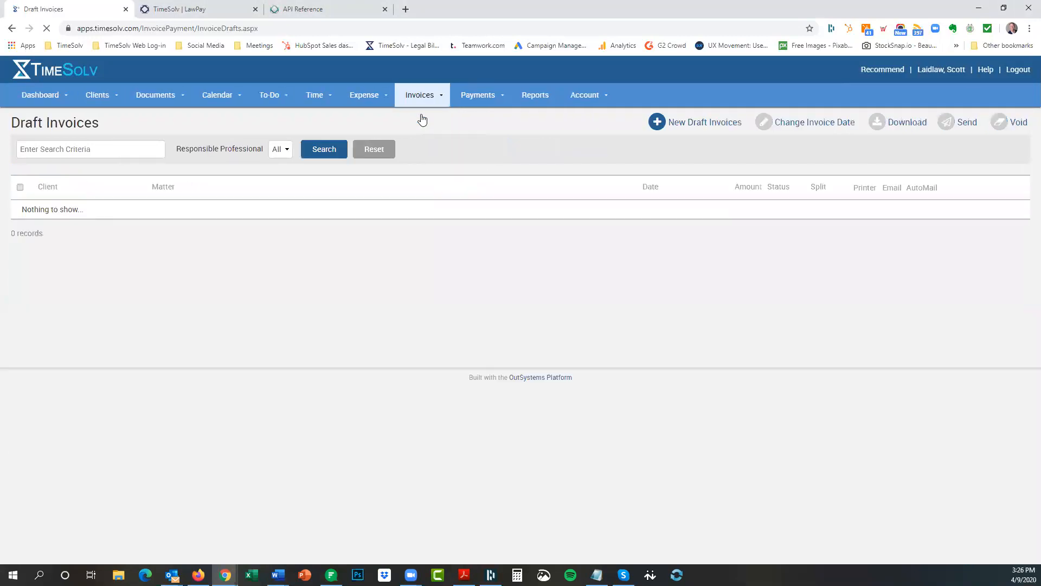
Generate draft invoices for all clients from 2020-04-01, producing the $420.95 and $427.50 drafts.
click(699, 124)
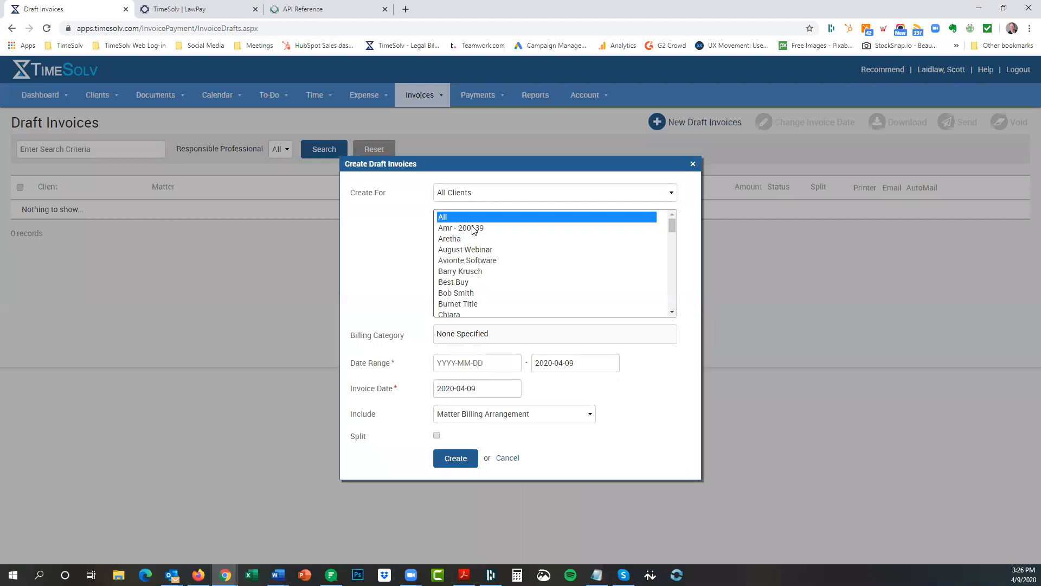
key(c)
key(c)
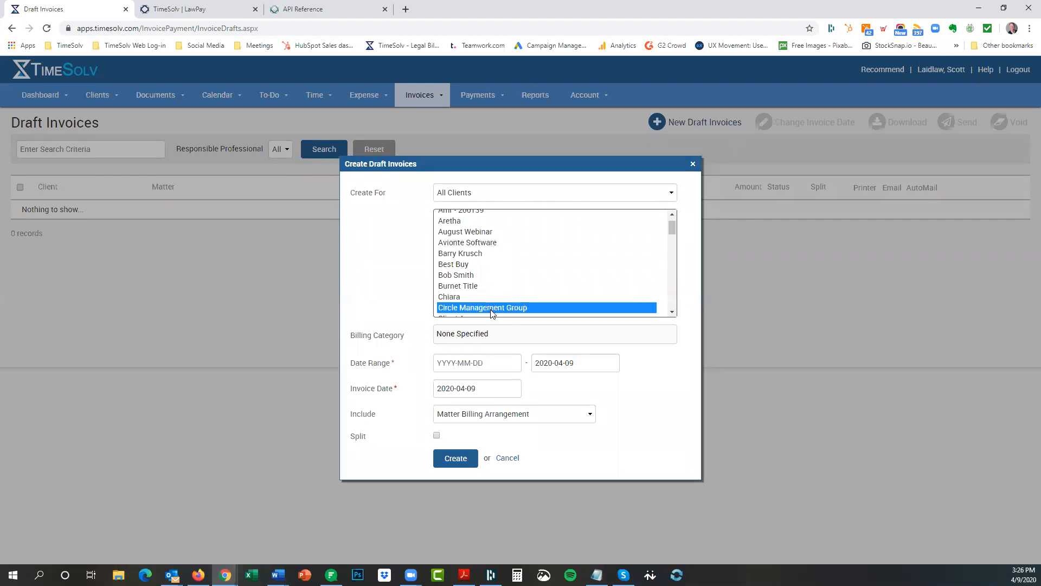
click(455, 465)
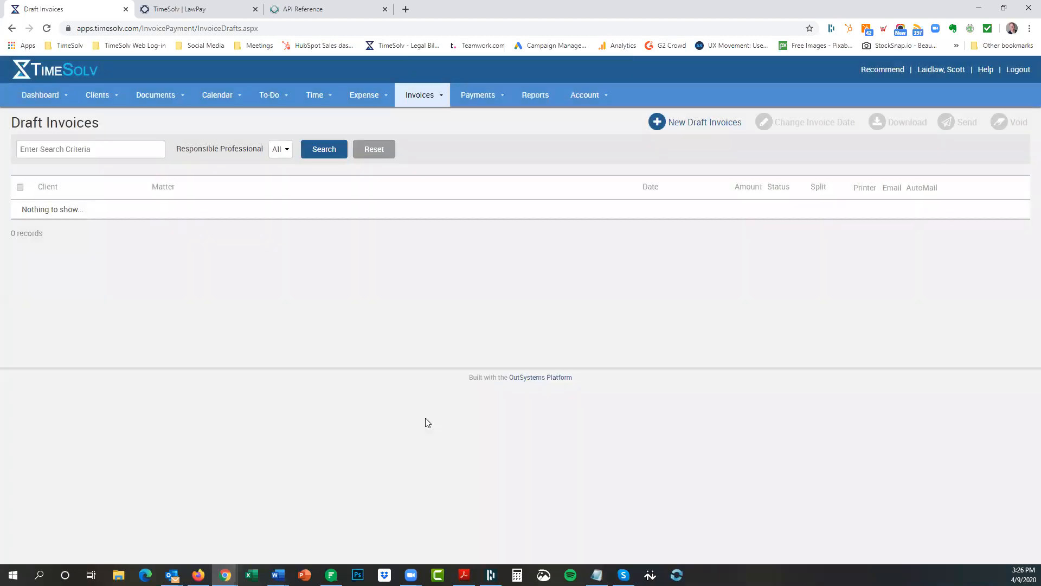
click(617, 74)
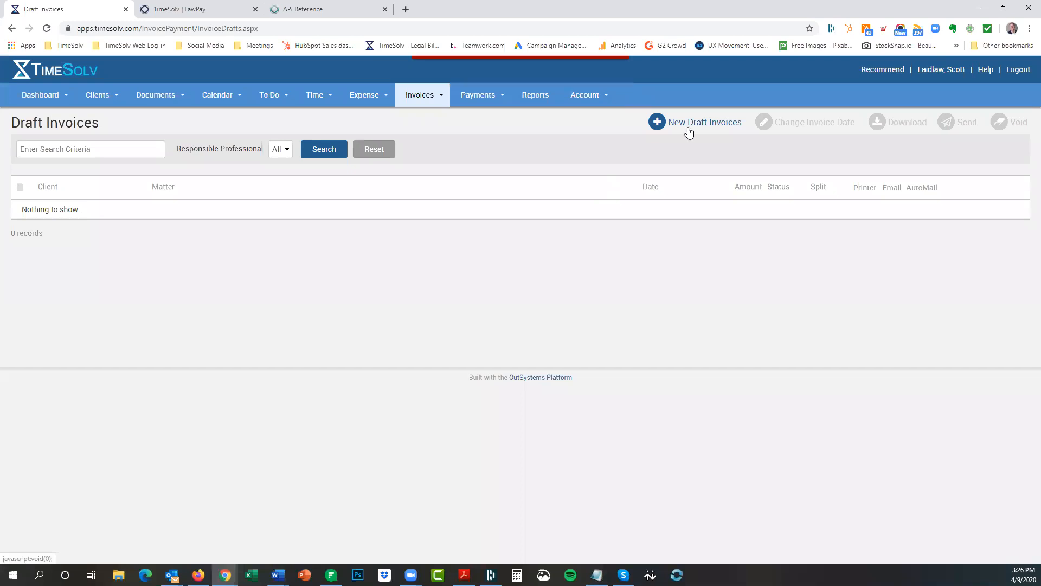
click(687, 124)
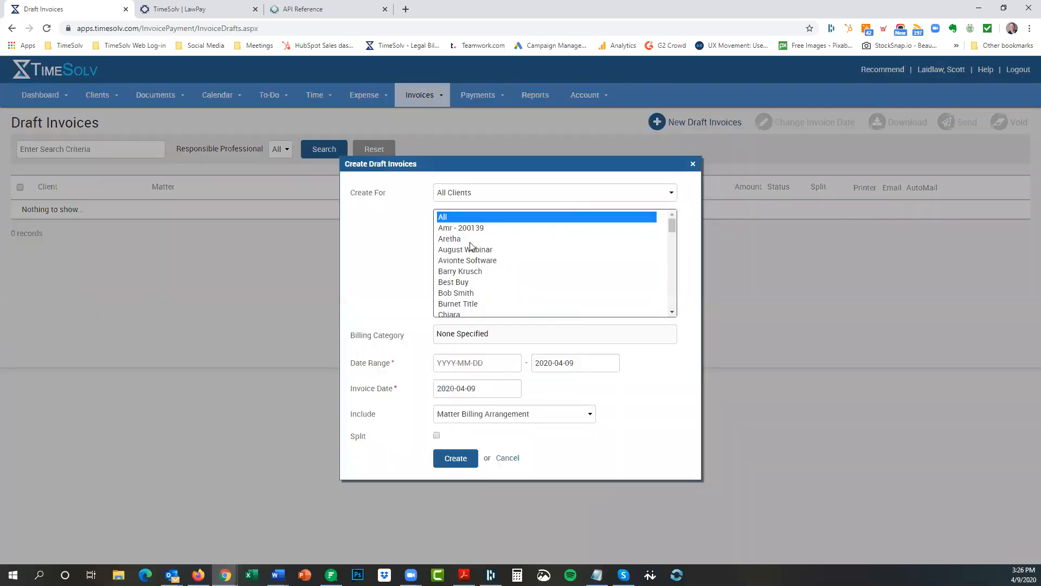
click(468, 353)
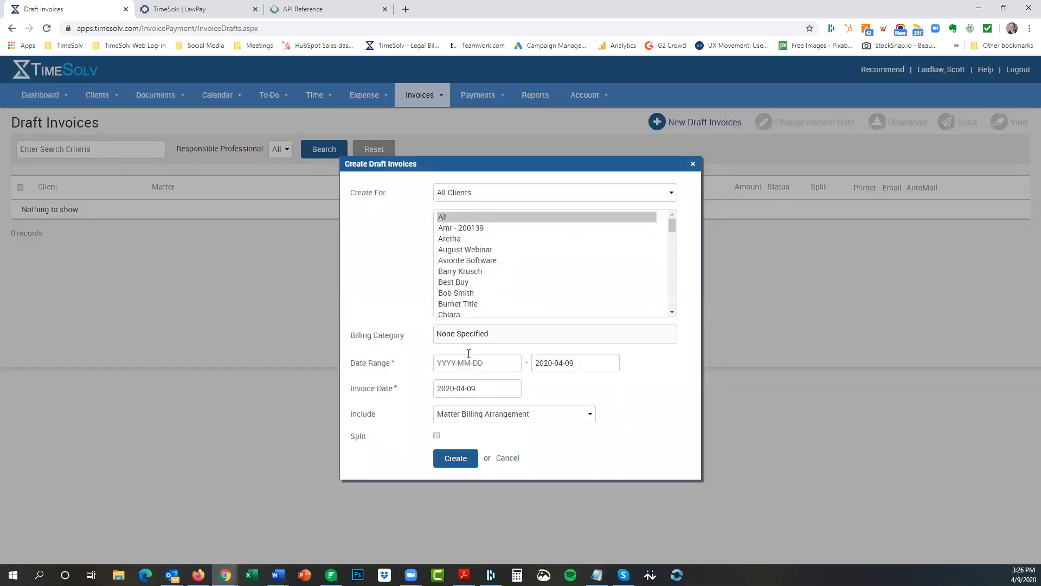
click(491, 289)
click(447, 463)
key(Return)
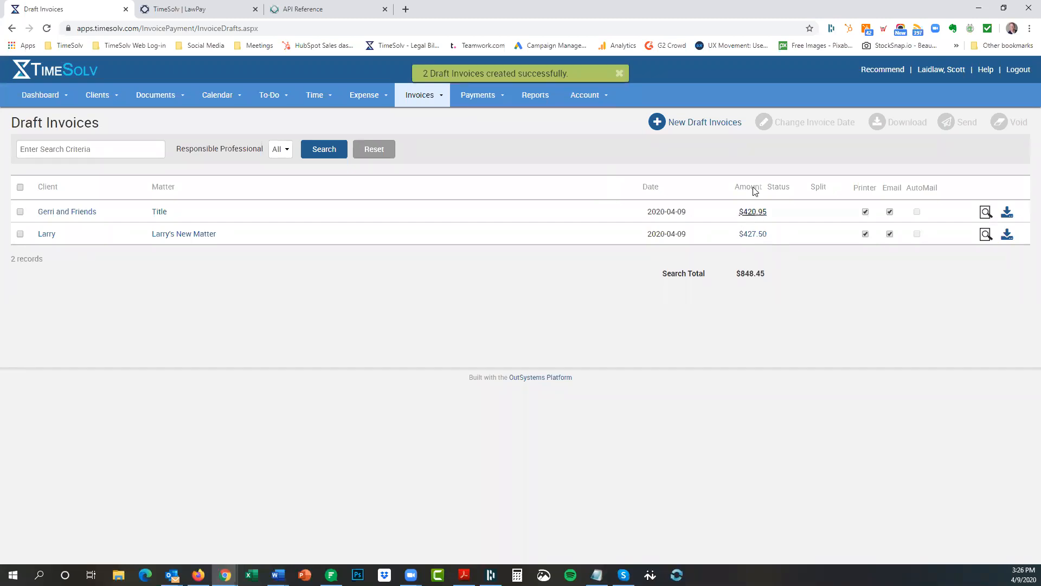
Open the Gerri and Friends – Title draft's Totals and leave the Adjustment at 0.
click(744, 212)
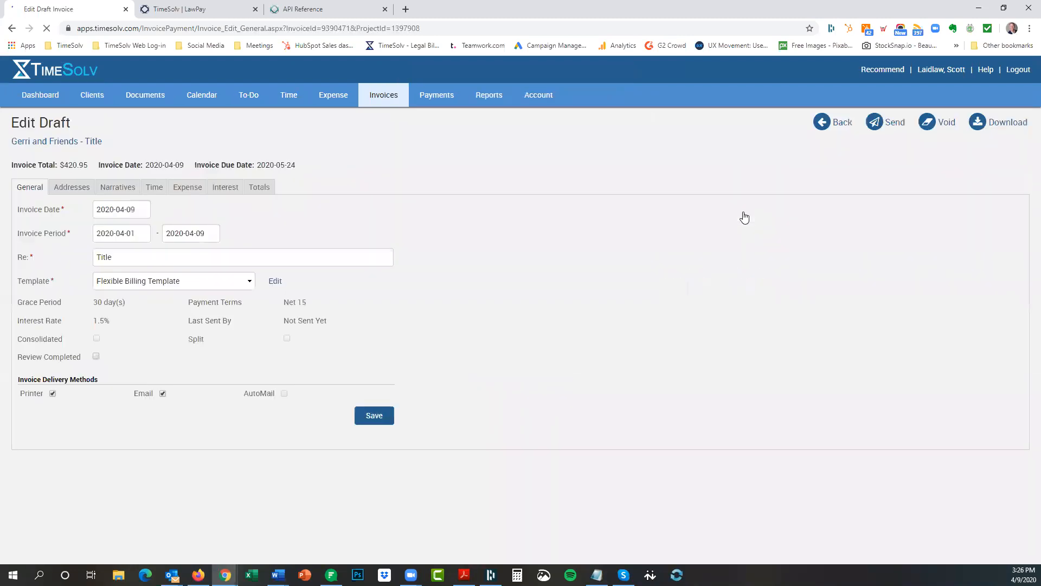
click(258, 190)
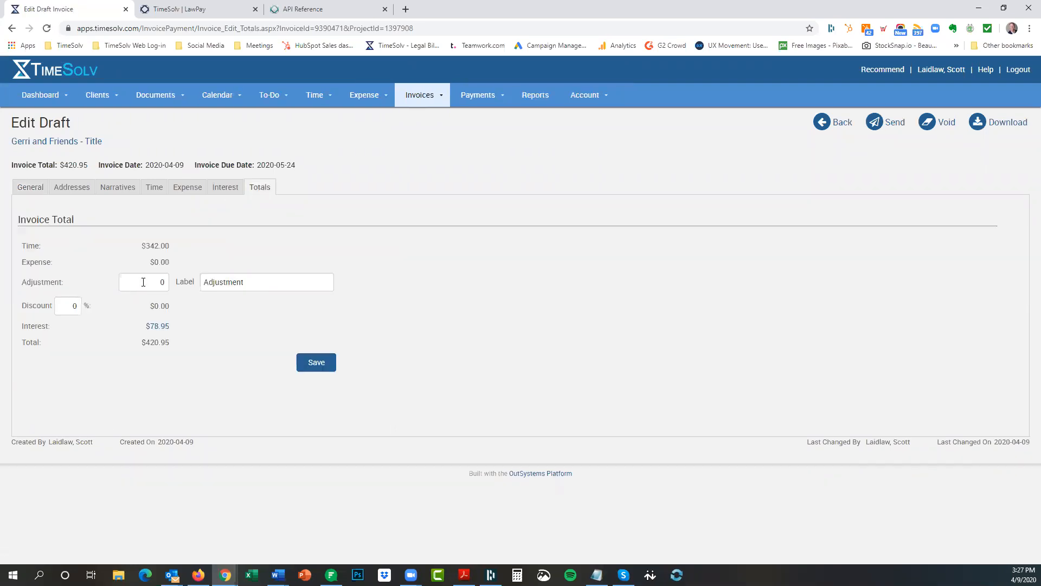
double_click(162, 282)
click(73, 307)
click(578, 100)
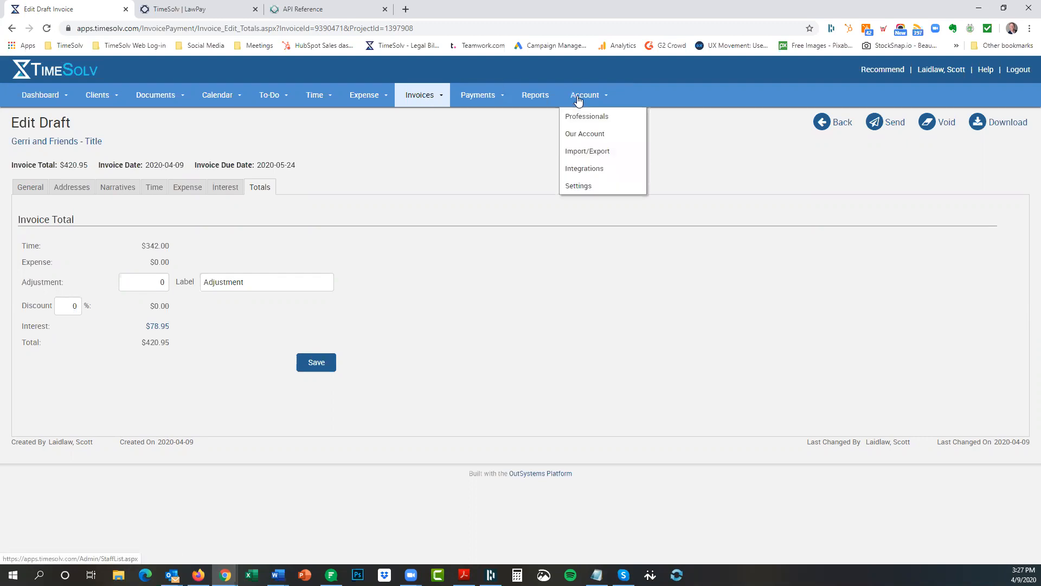
Check the Admin Fee label in Account Settings, then set Time Admin Fee Rate (%) to 2.
click(583, 187)
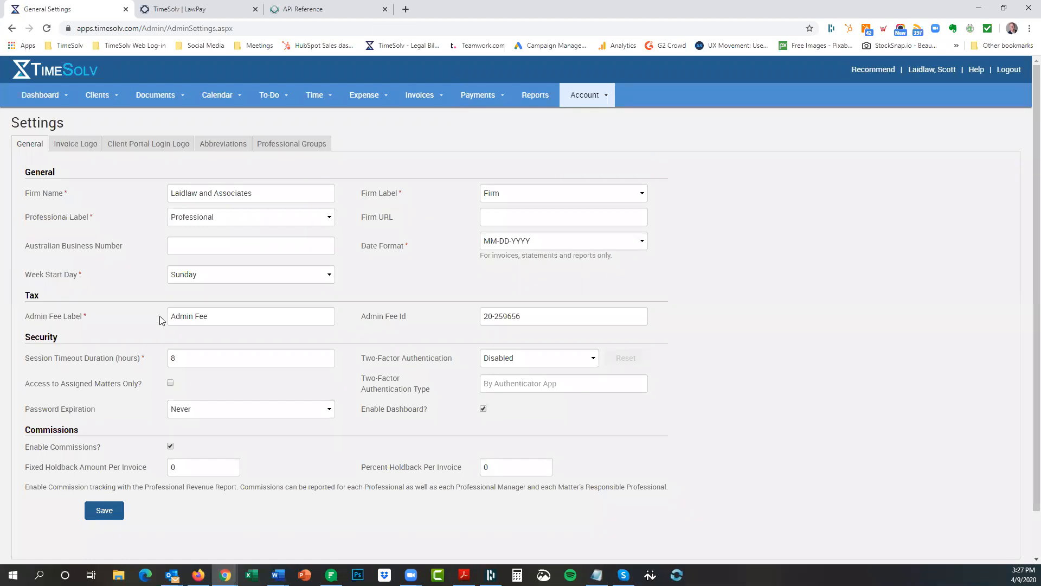
drag(214, 317, 170, 318)
click(315, 95)
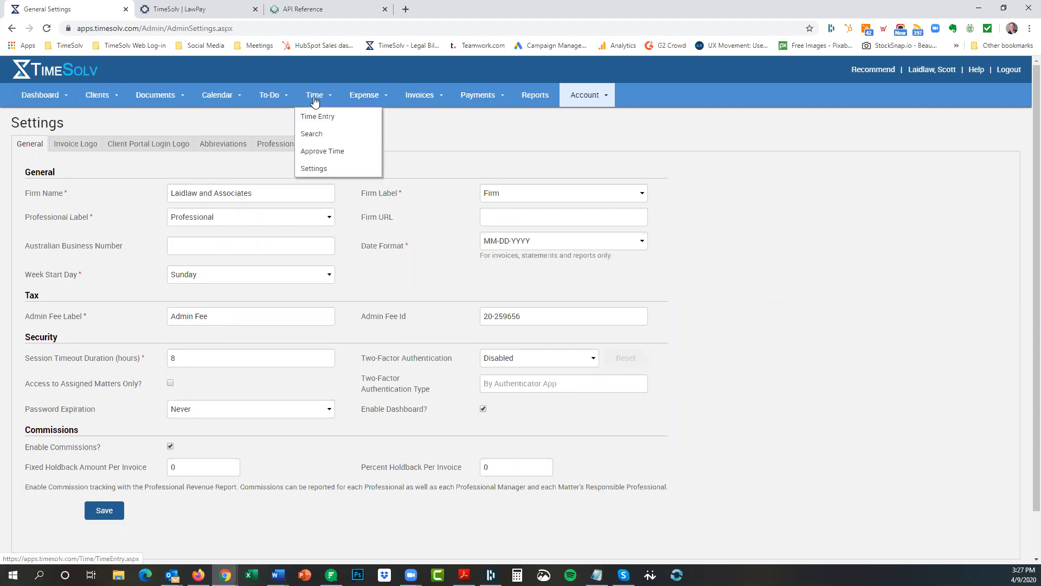
click(313, 173)
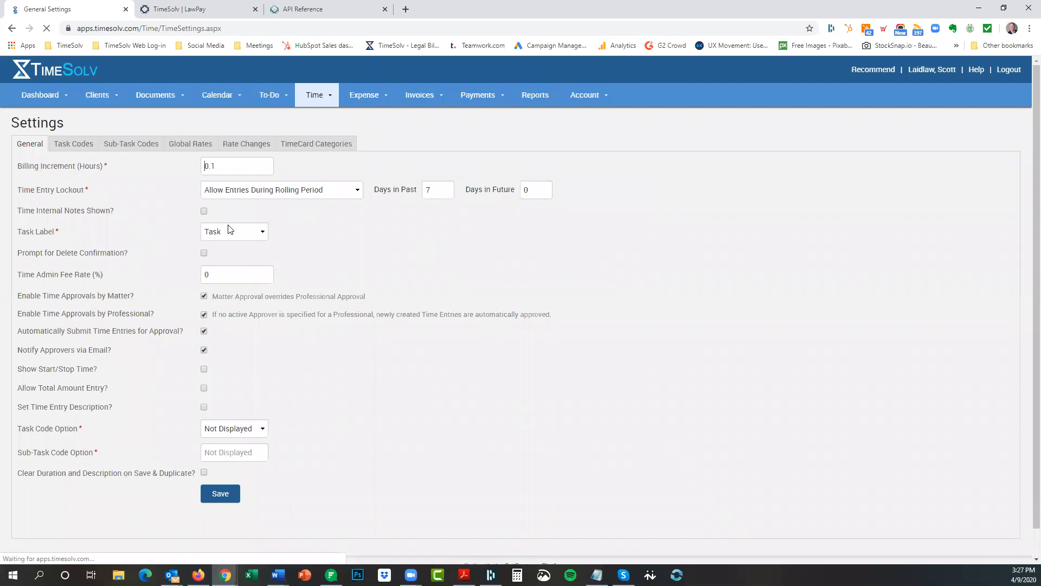
click(206, 266)
text(2)
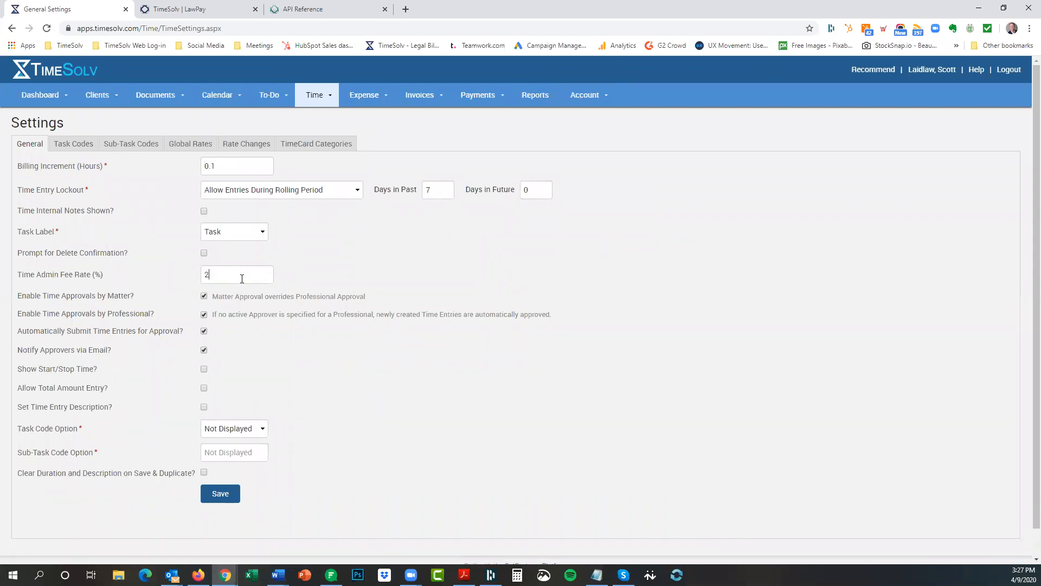
click(373, 100)
Change the Expense Tax Rate (%) in Expense Settings to 2.
click(354, 169)
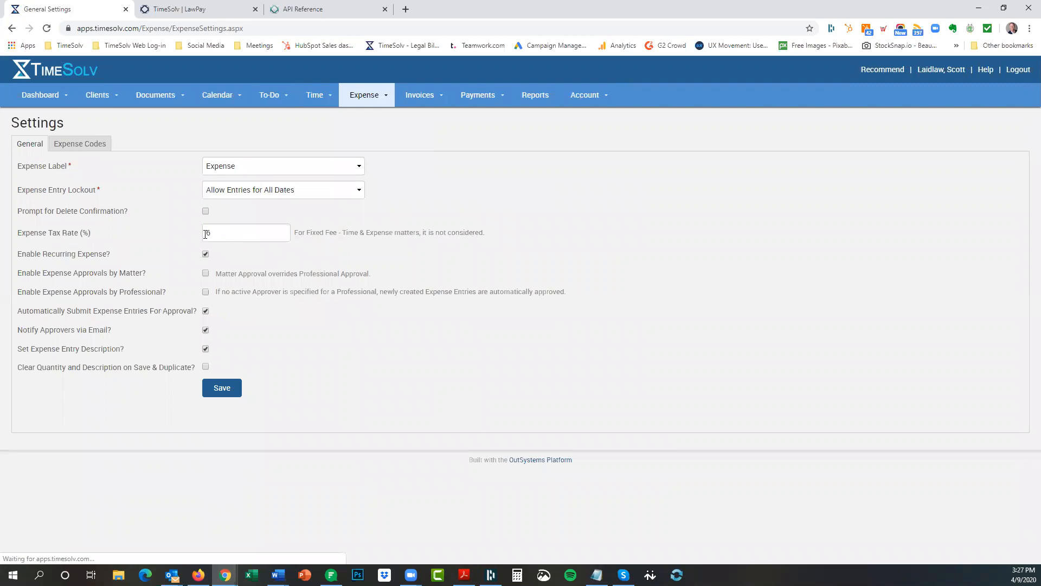
double_click(215, 233)
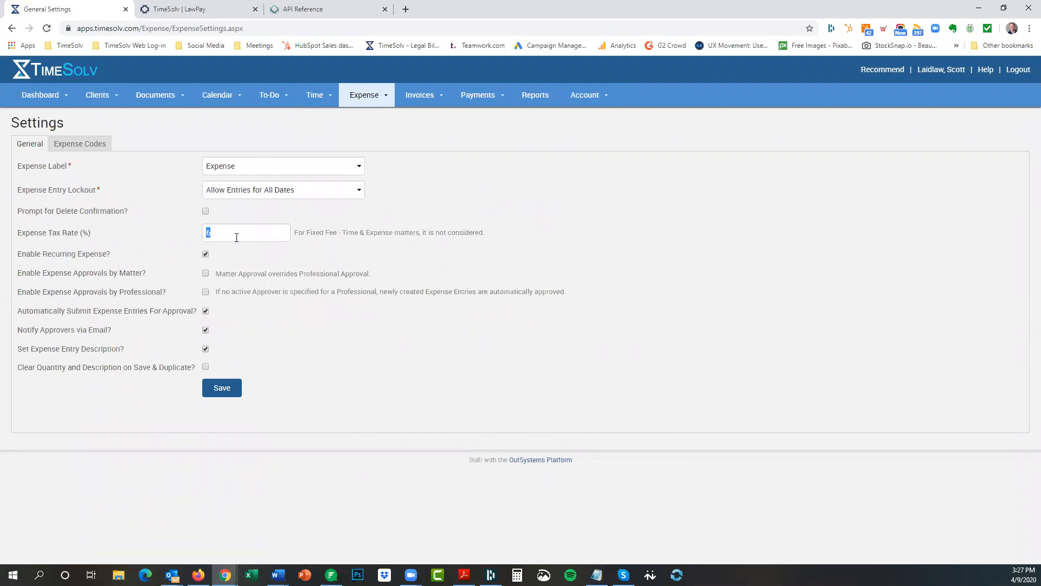
text(2)
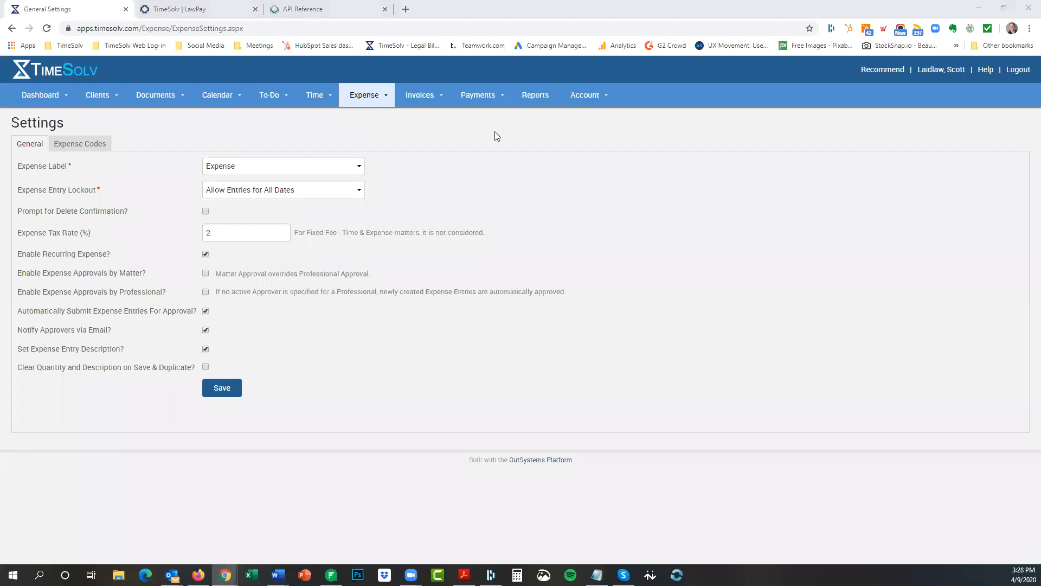
click(431, 100)
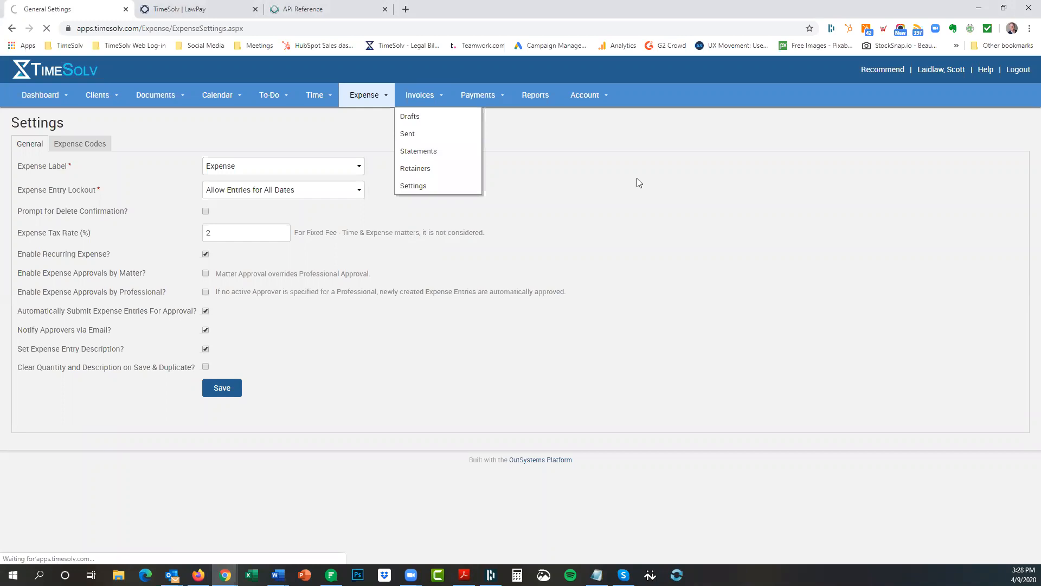
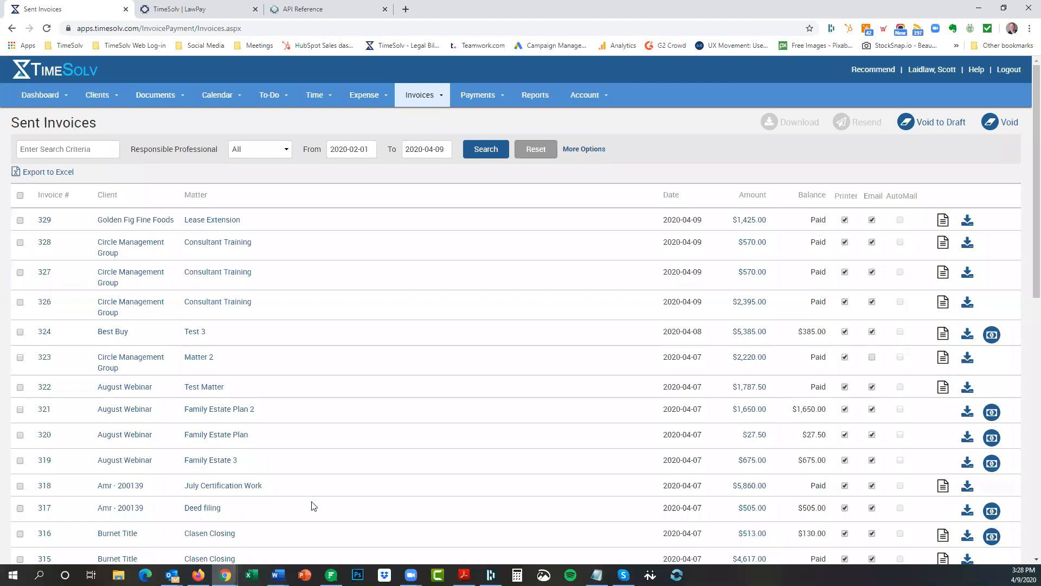
Route portal invoice payments to the Trust Account in Client Settings and save.
click(597, 575)
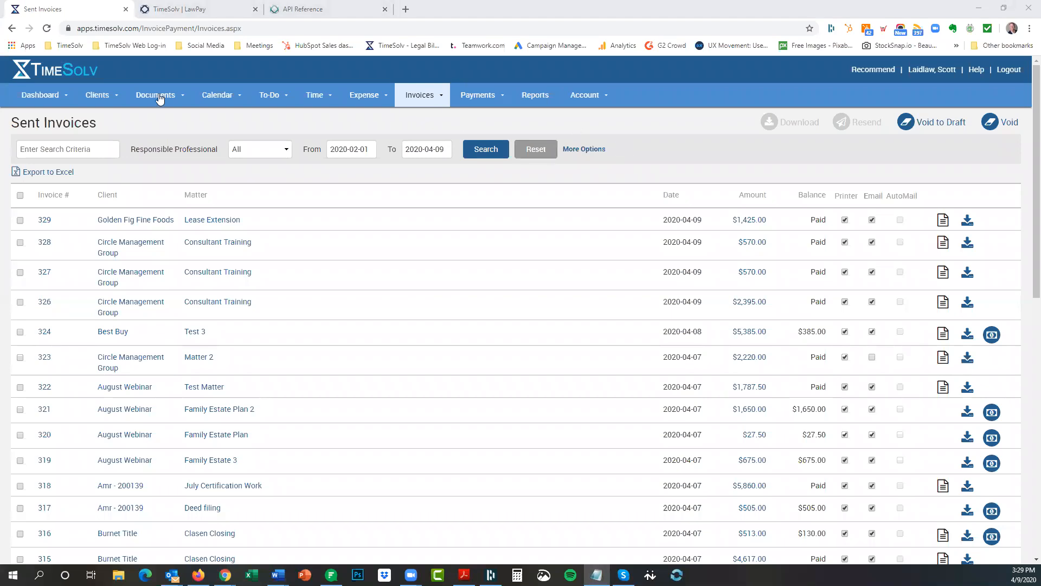
mouse_move(104, 98)
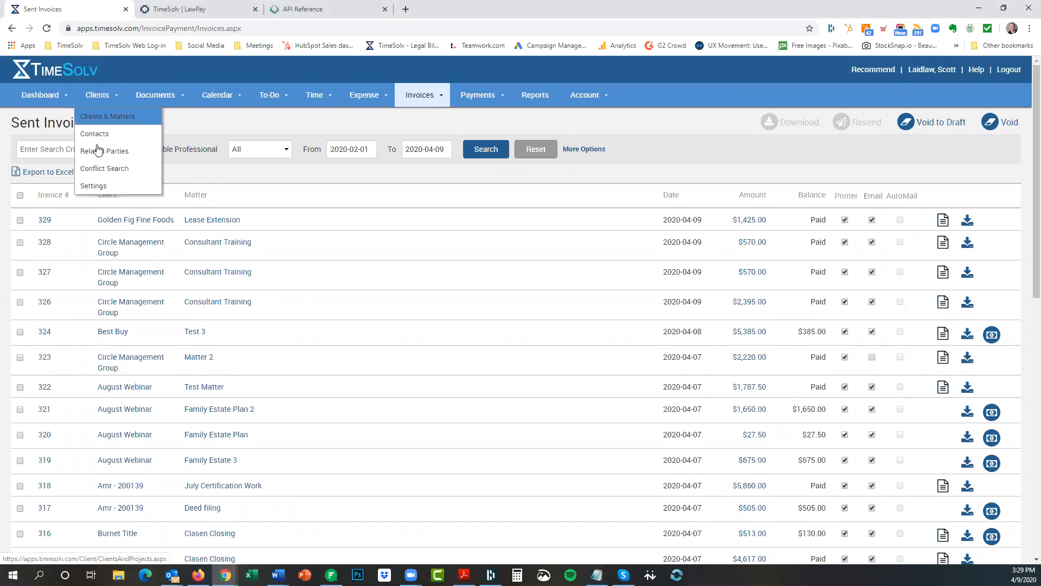
click(95, 186)
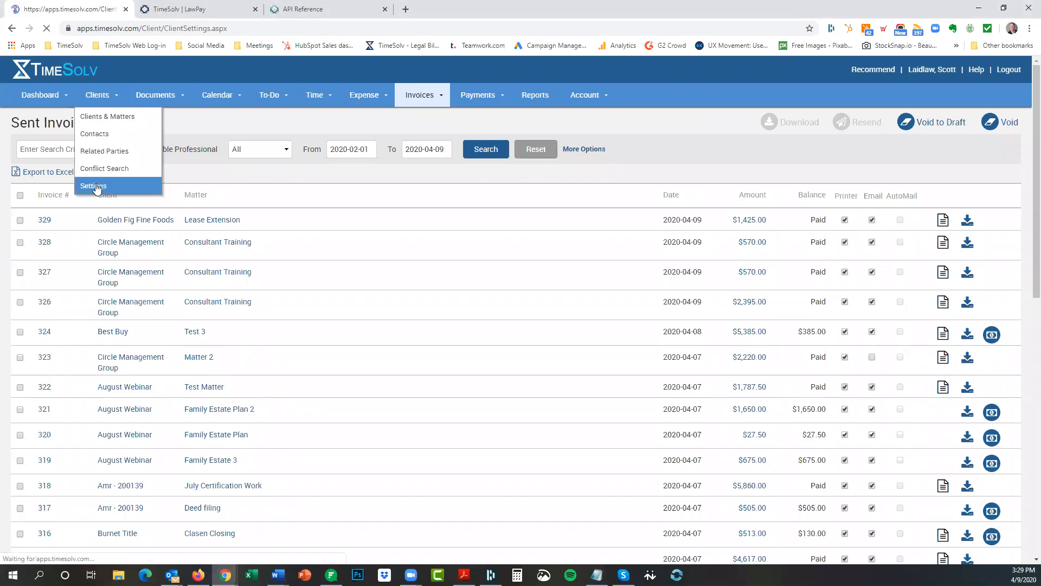
scroll(141, 379, down, 1)
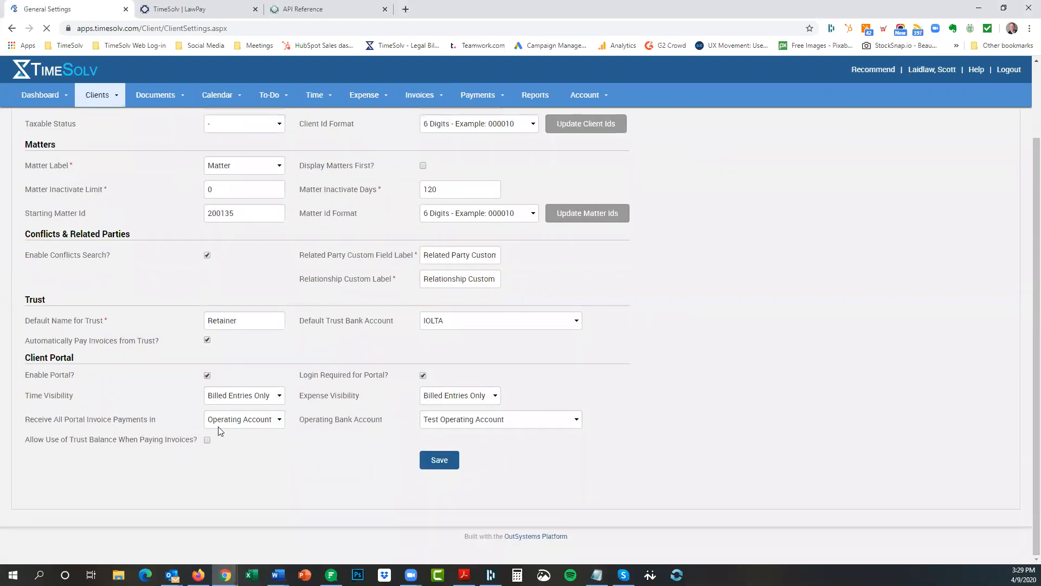
click(241, 421)
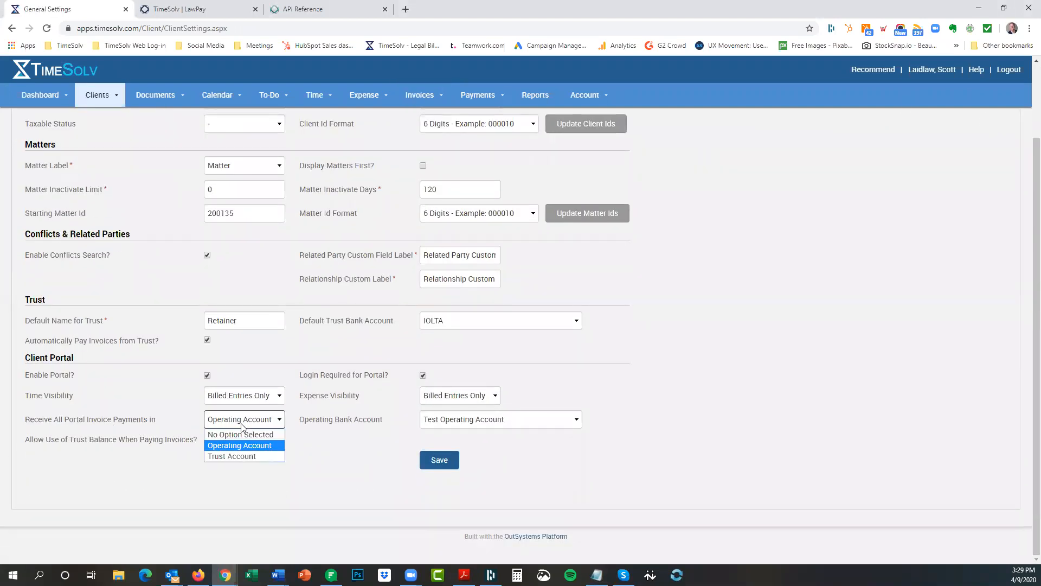
click(246, 457)
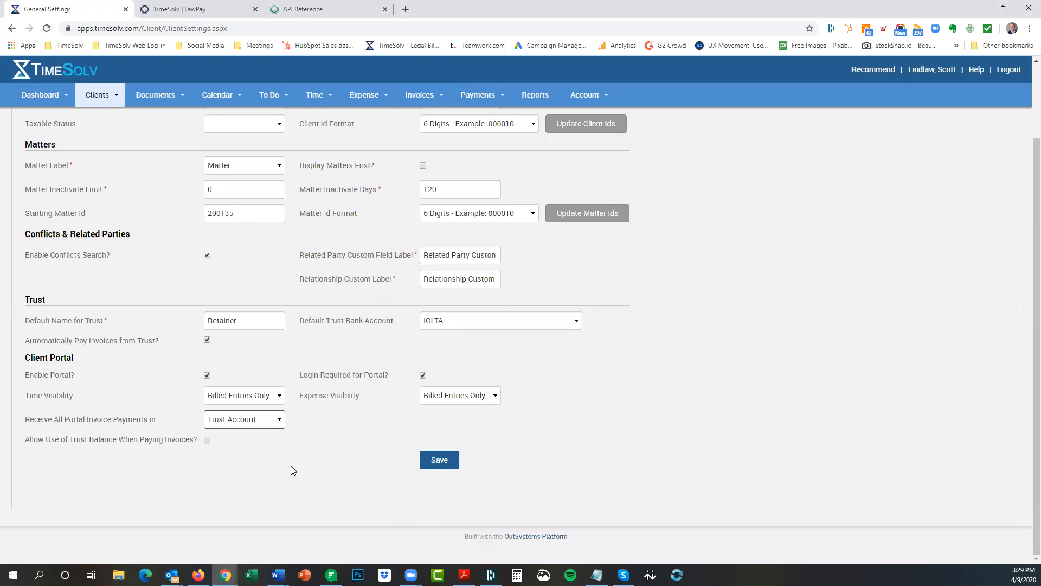
click(442, 461)
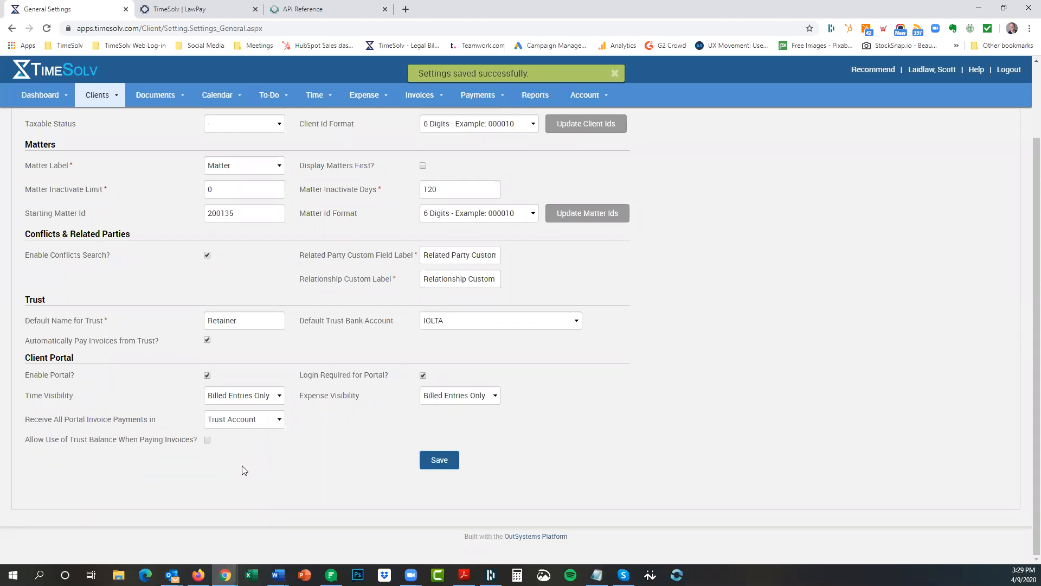
click(615, 73)
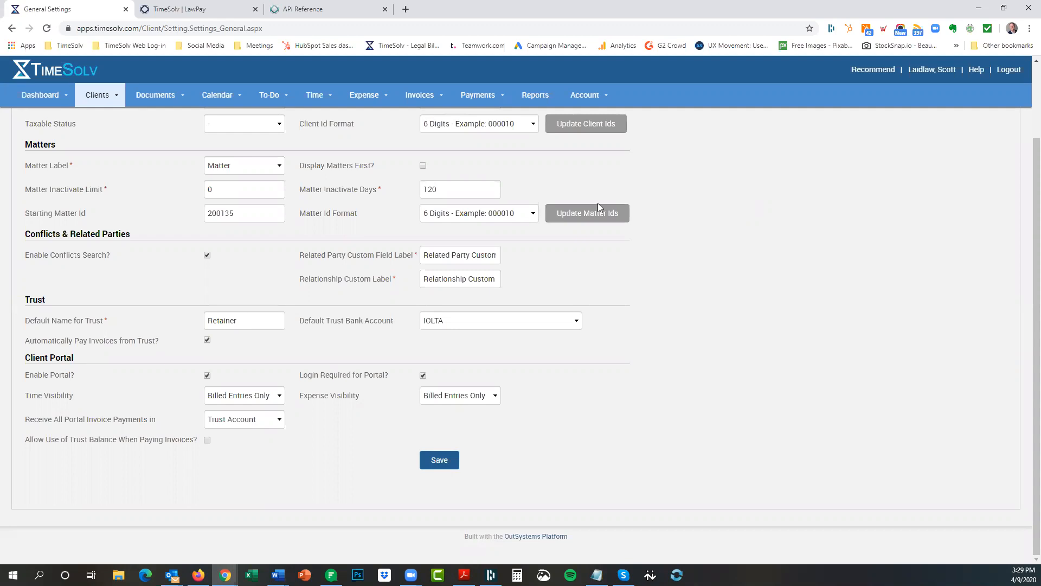
Re-check the trust balance option, save the settings again, and bring up the portal's Payment History.
scroll(499, 133, up, 2)
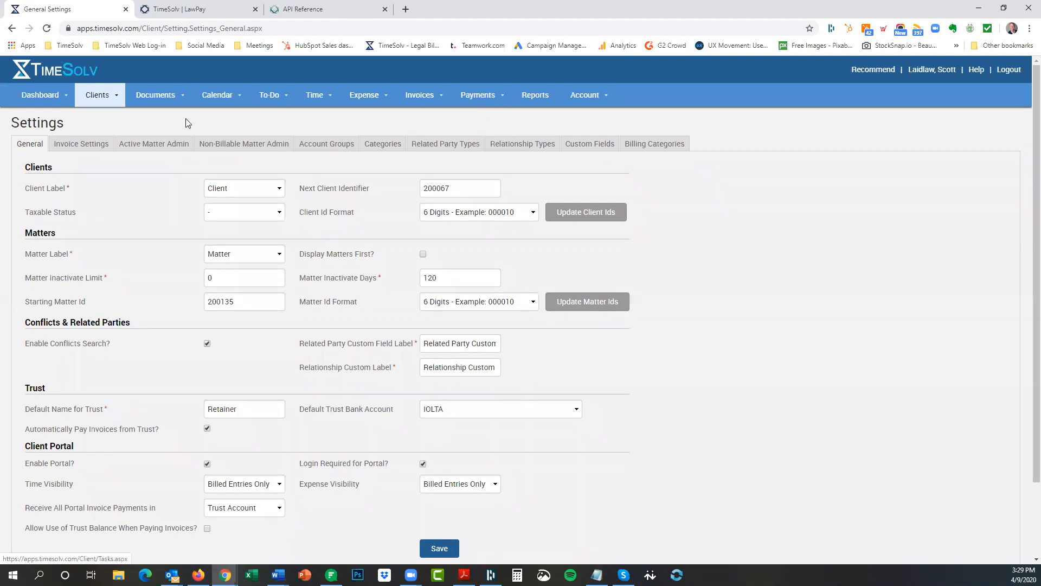
scroll(681, 297, down, 3)
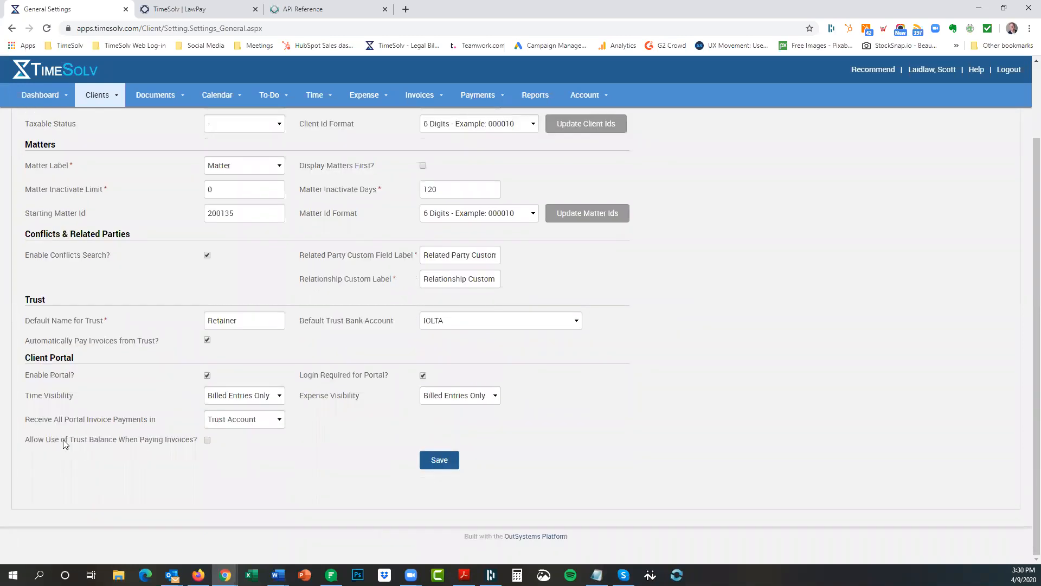
drag(73, 442, 198, 442)
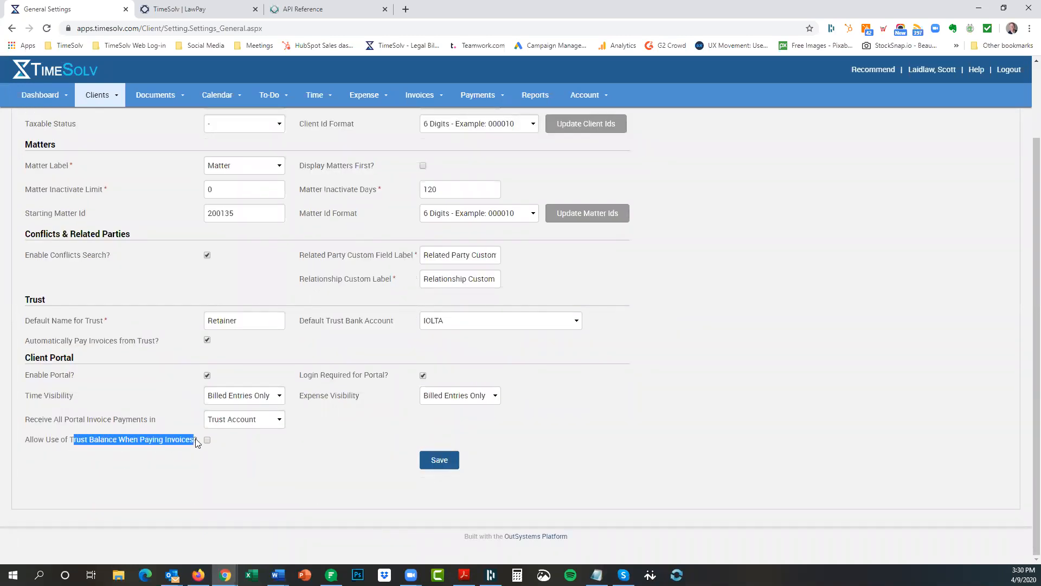
click(130, 457)
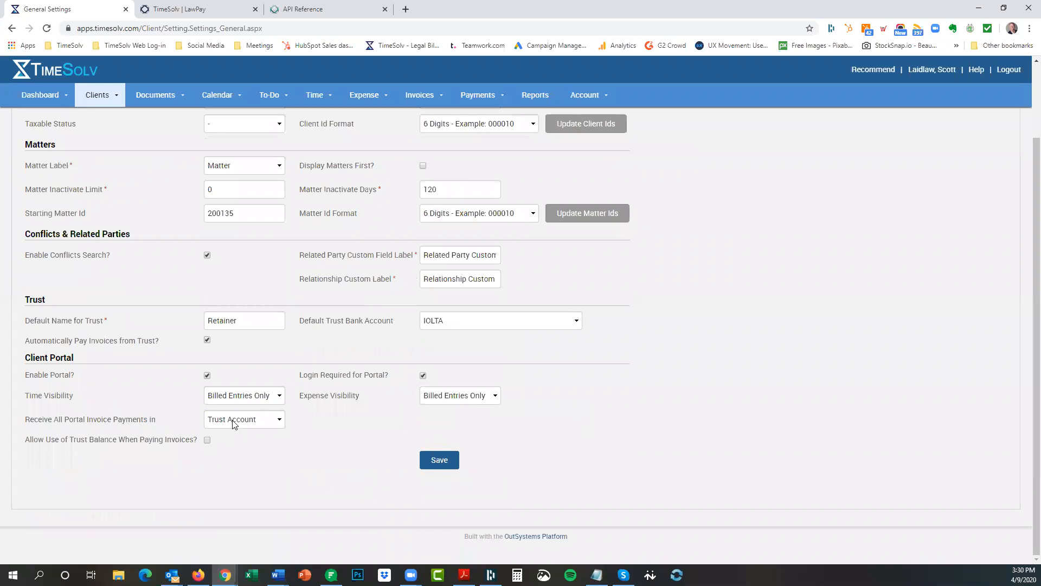
click(442, 462)
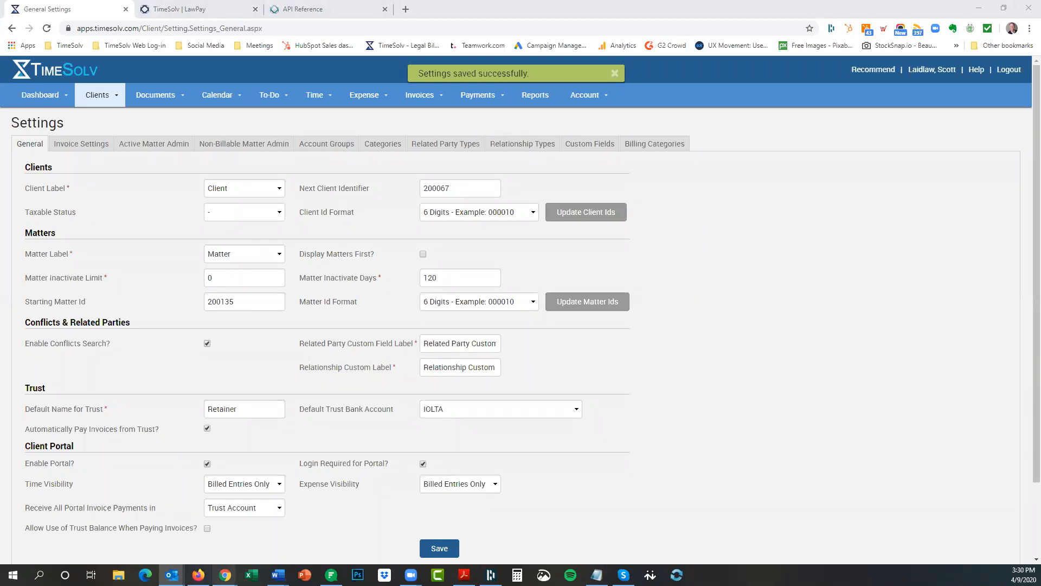
click(199, 574)
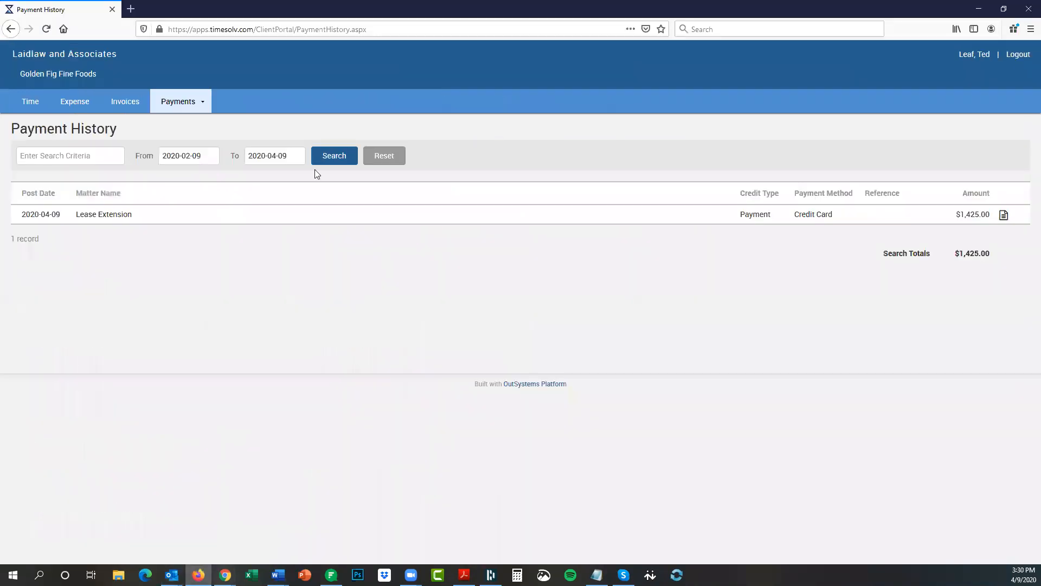
Reload the portal's Payment History, then open the Golden Fig Fine Foods Lease Extension matter.
click(47, 29)
mouse_move(224, 574)
click(274, 539)
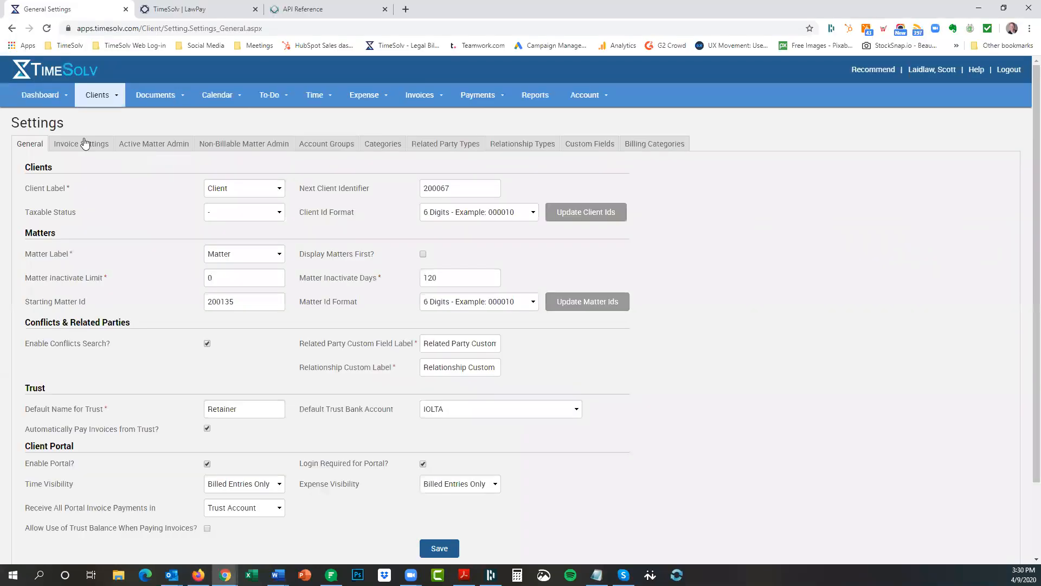
click(98, 95)
click(108, 116)
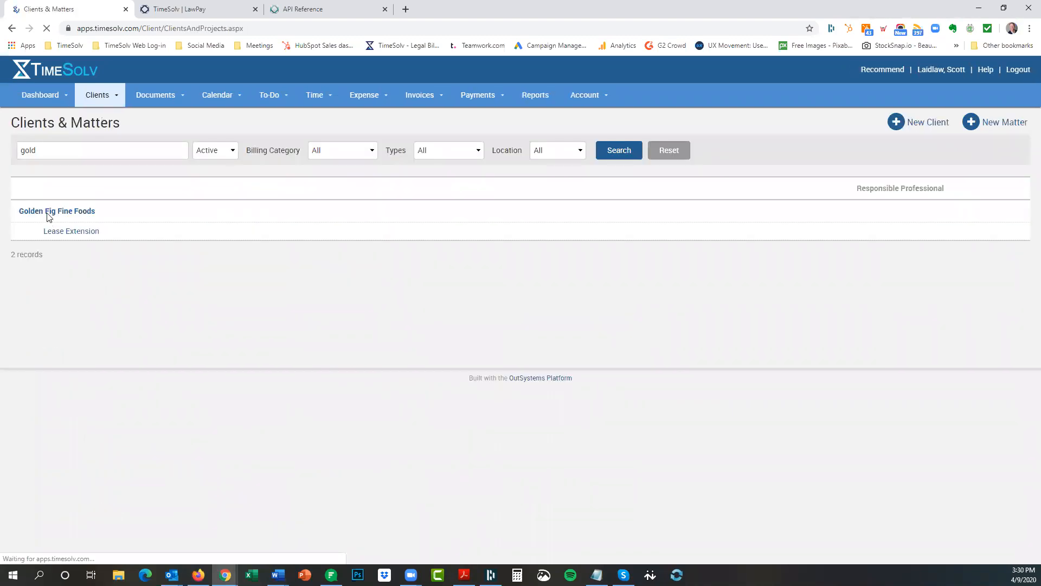
click(75, 233)
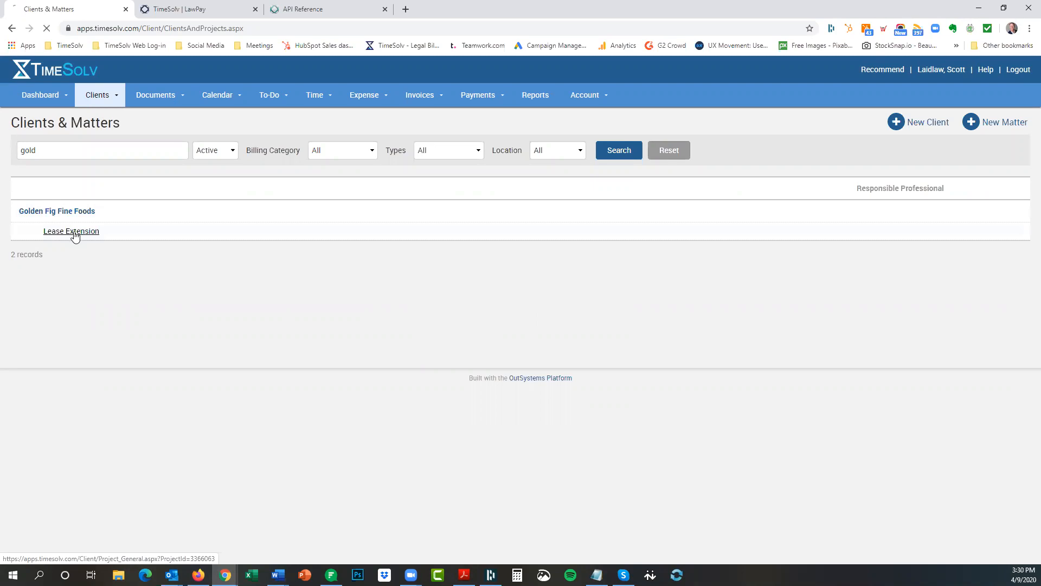
Add a Retainer trust on IOLTA to the matter, then log the client out of the portal.
click(518, 166)
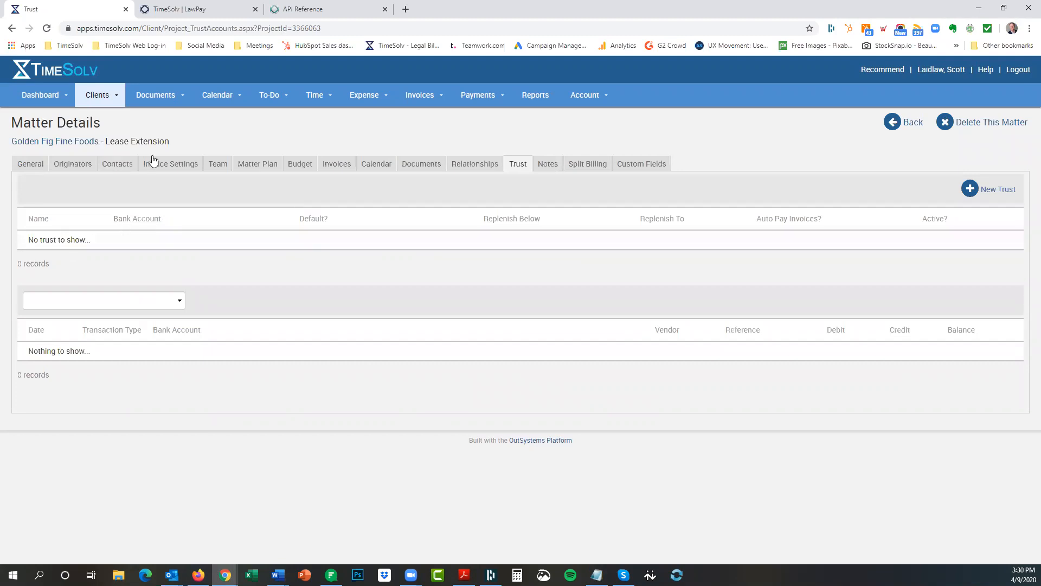
click(988, 193)
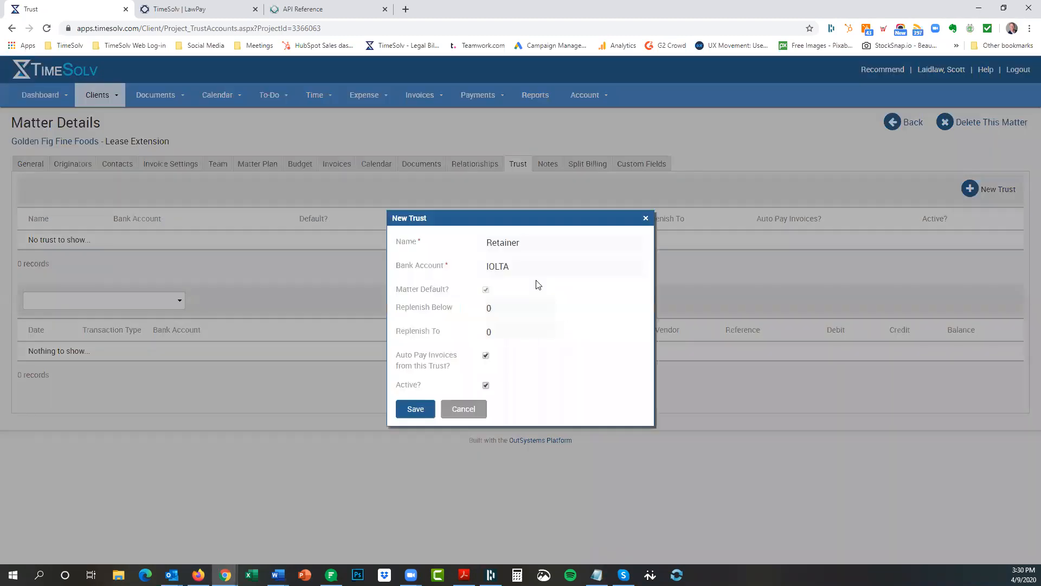
click(515, 267)
click(519, 282)
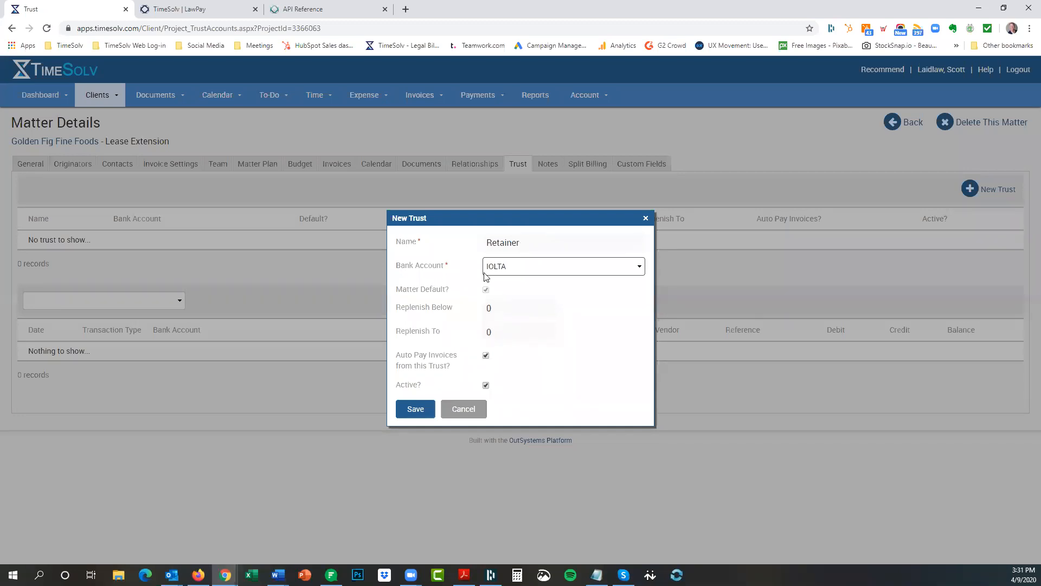
click(415, 409)
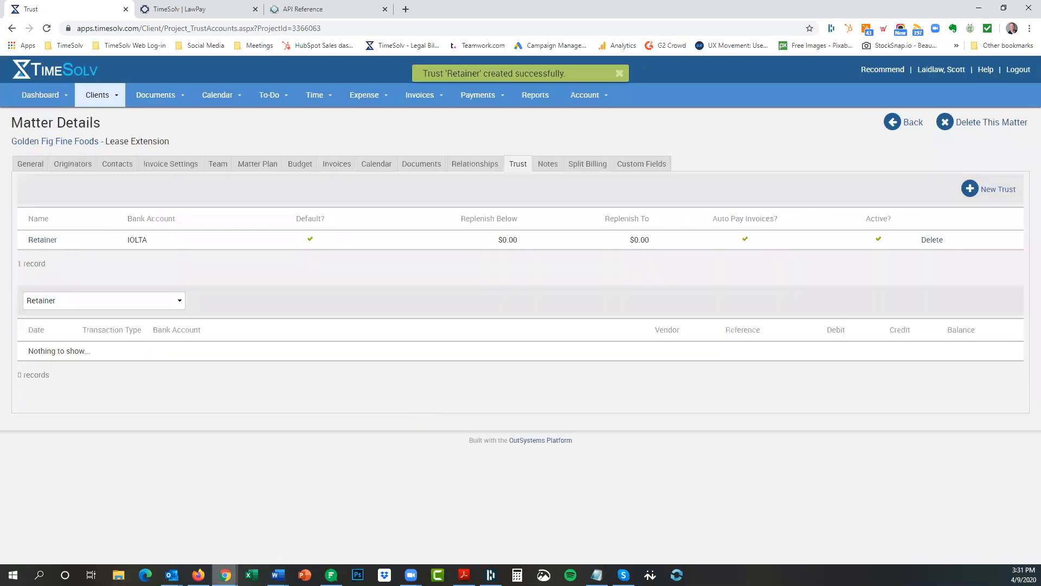
click(198, 575)
click(1018, 55)
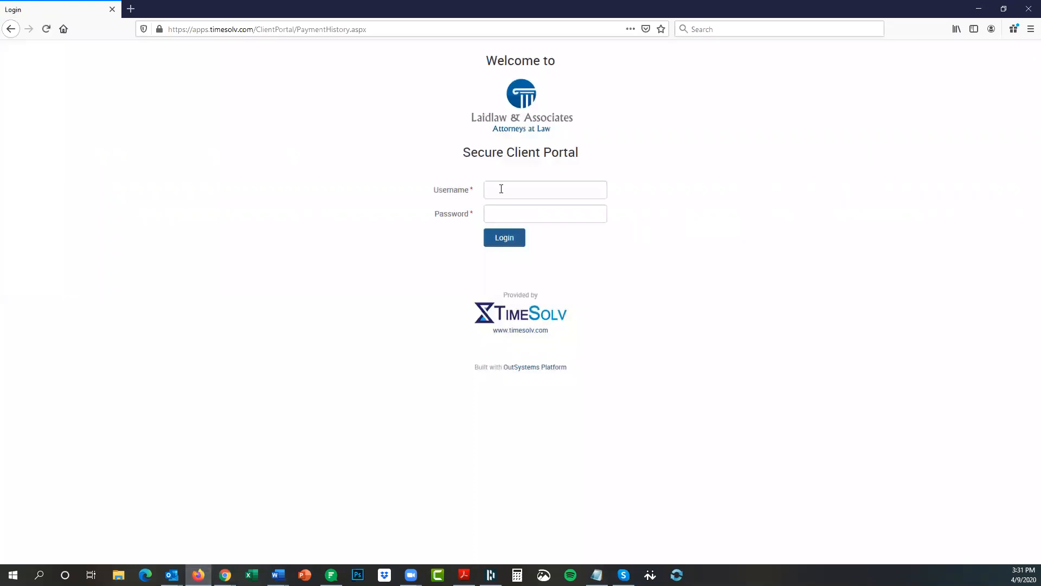
Log in to the client portal with the client's username and pasted password.
click(496, 191)
key(alt+Tab)
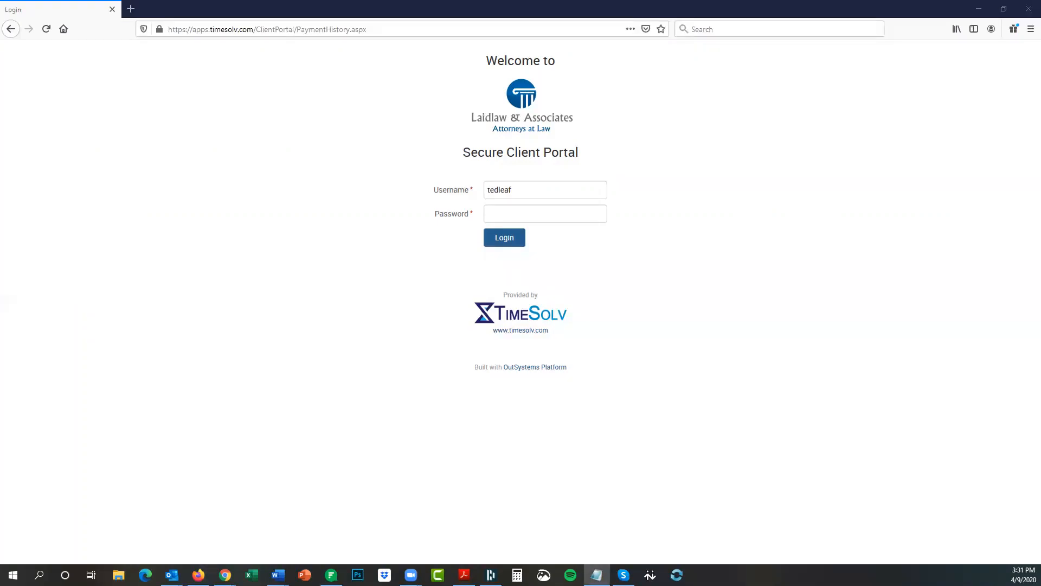
click(507, 213)
key(ctrl+v)
click(504, 238)
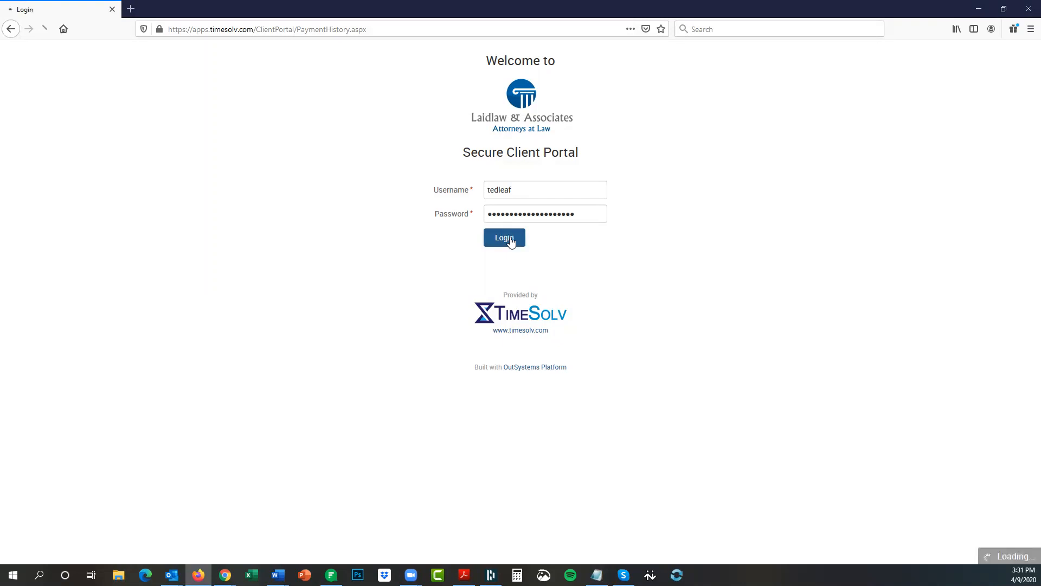
Open the portal's Trust Deposit page, check its zero amount, and return to TimeSolv's trust page.
mouse_move(174, 105)
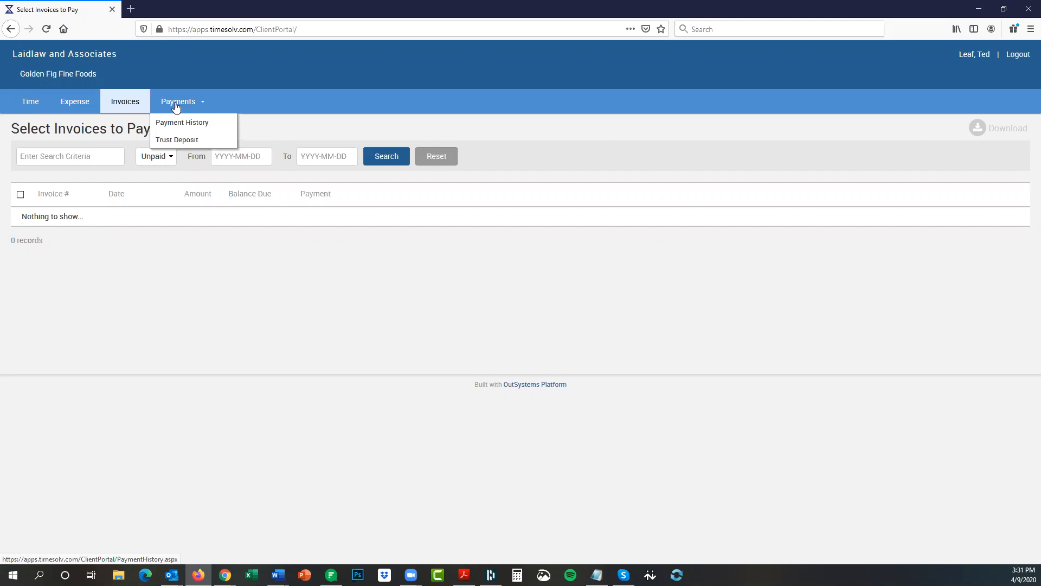
click(183, 142)
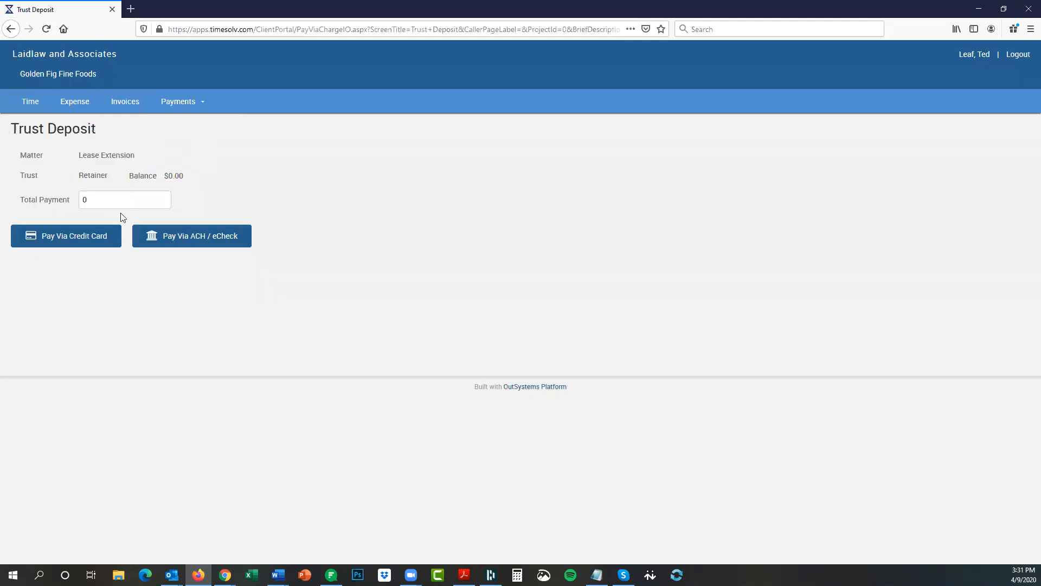
drag(64, 197, 67, 196)
mouse_move(225, 573)
click(265, 523)
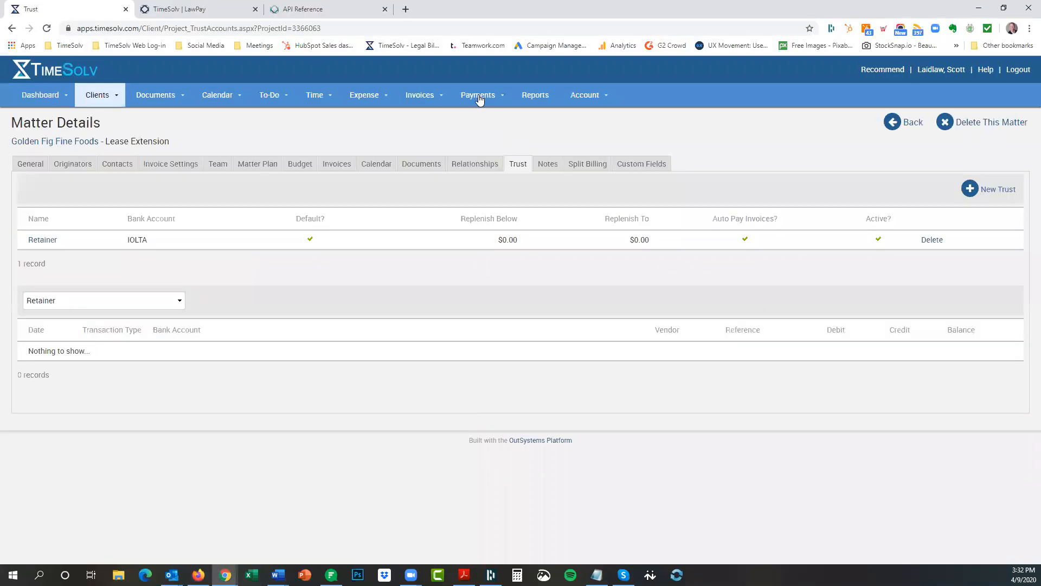
Start a new retainer invoice and retitle it 'Annual Invoice'.
mouse_move(479, 98)
mouse_move(423, 100)
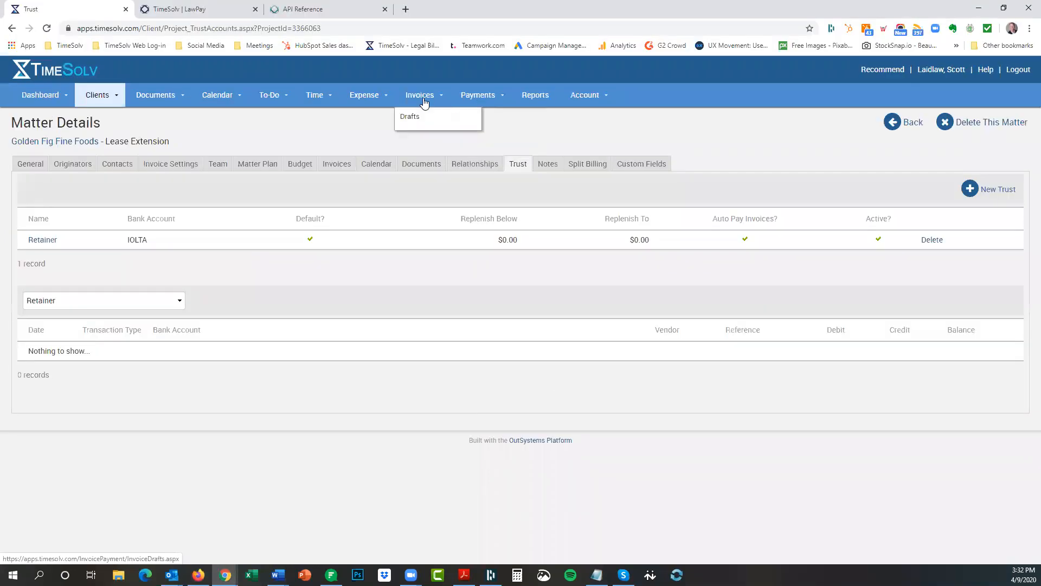
click(420, 171)
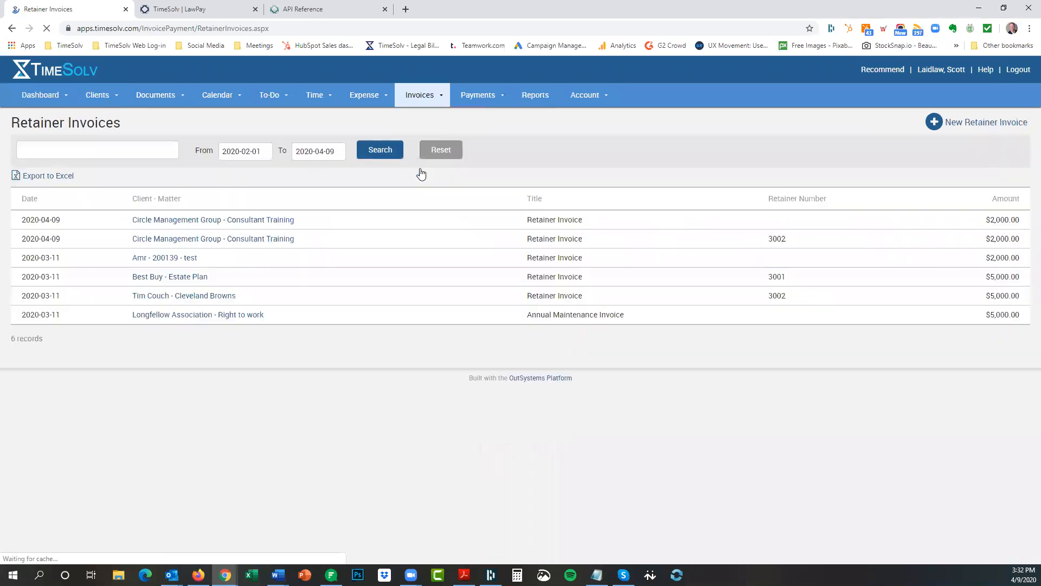
click(974, 126)
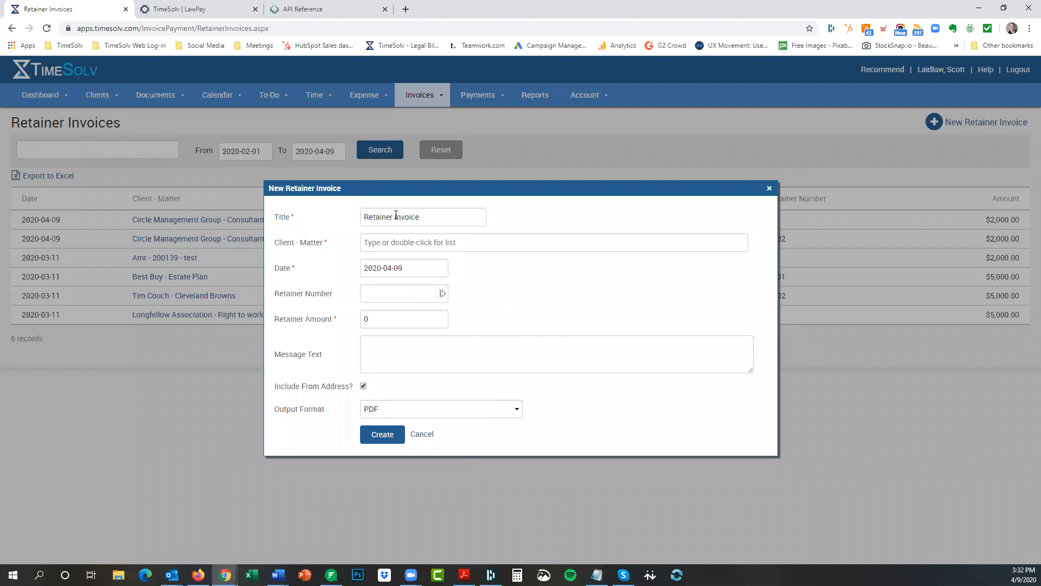
drag(393, 217, 336, 231)
text(Annual)
key(BackSpace)
Bill the retainer to Golden Fig Fine Foods - Lease Extension for 3000, then create and email it.
click(379, 243)
text(gol)
click(447, 260)
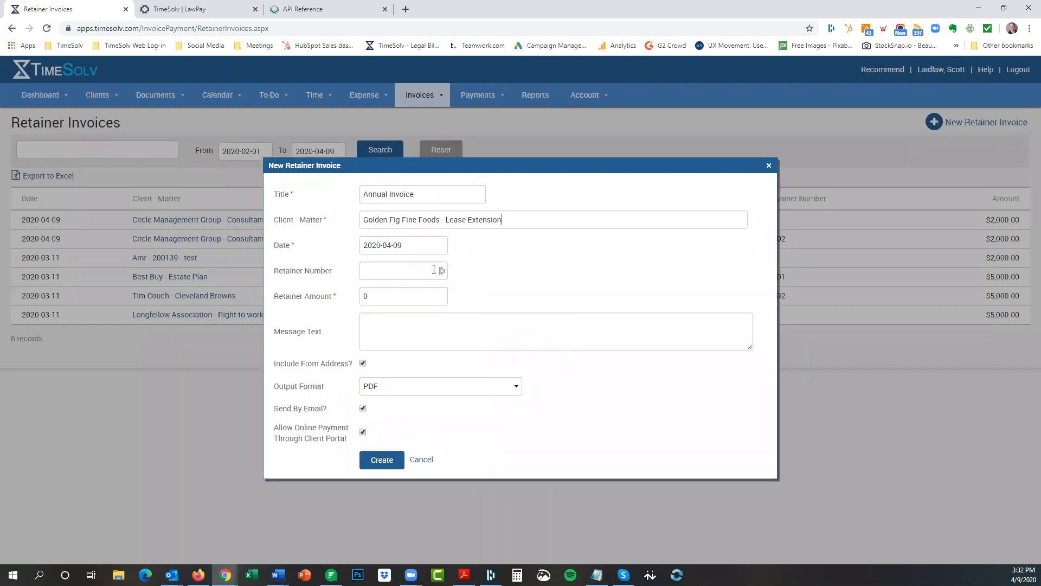
drag(369, 296, 347, 303)
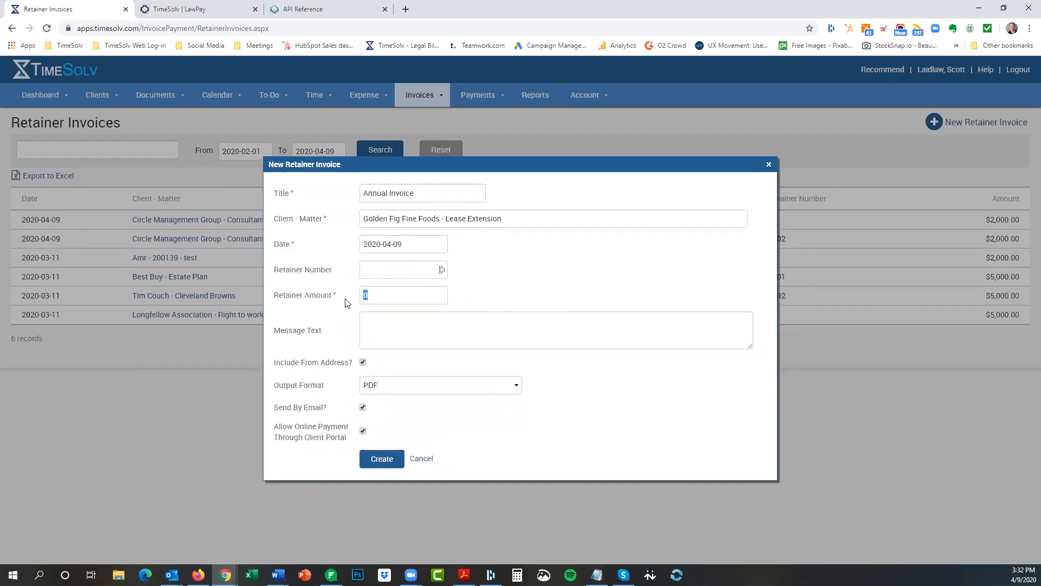
text(3000)
click(379, 461)
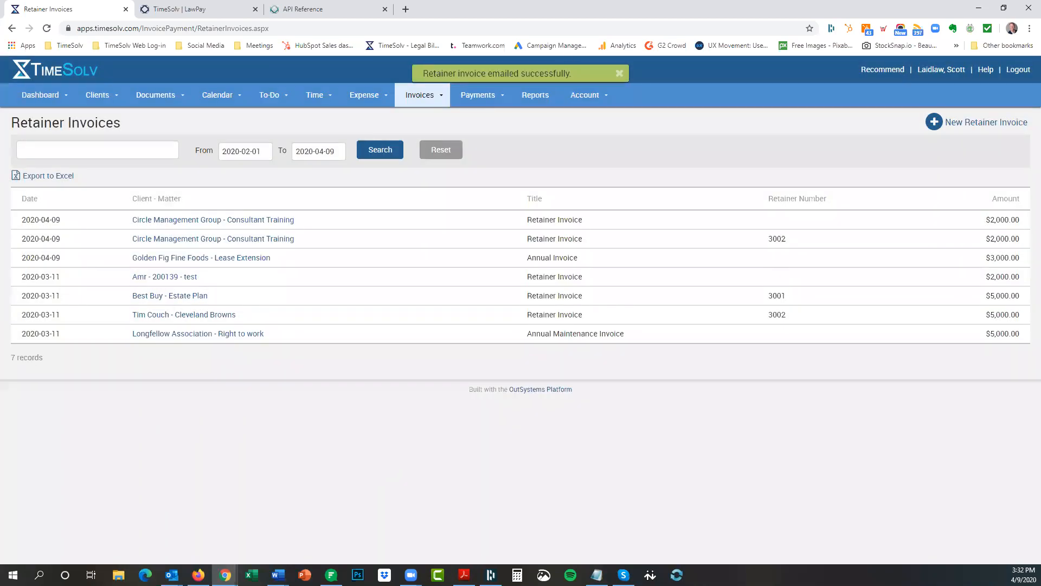
key(alt+Tab)
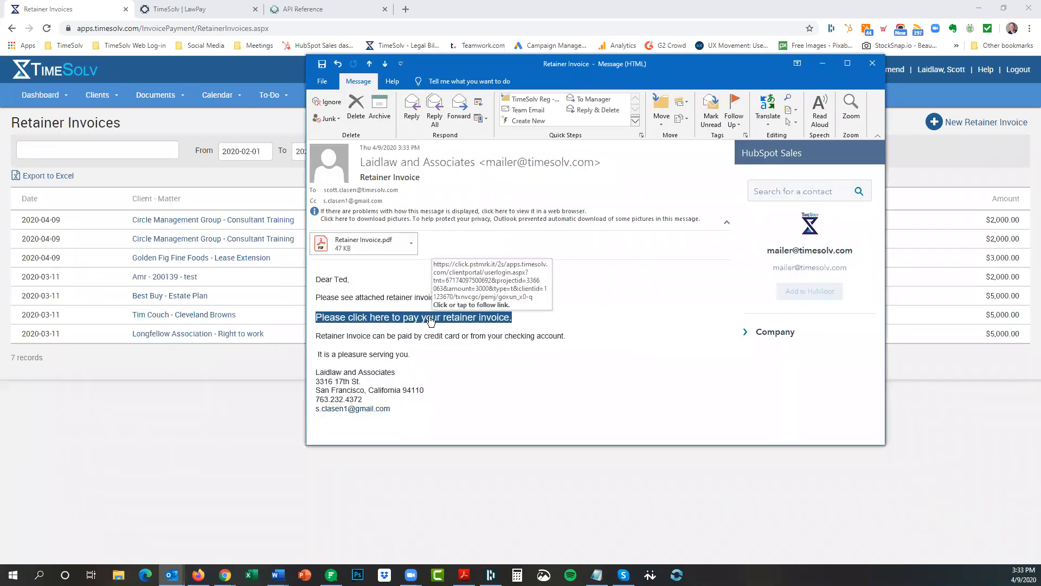
Copy the retainer email's payment link and close the message.
right_click(430, 321)
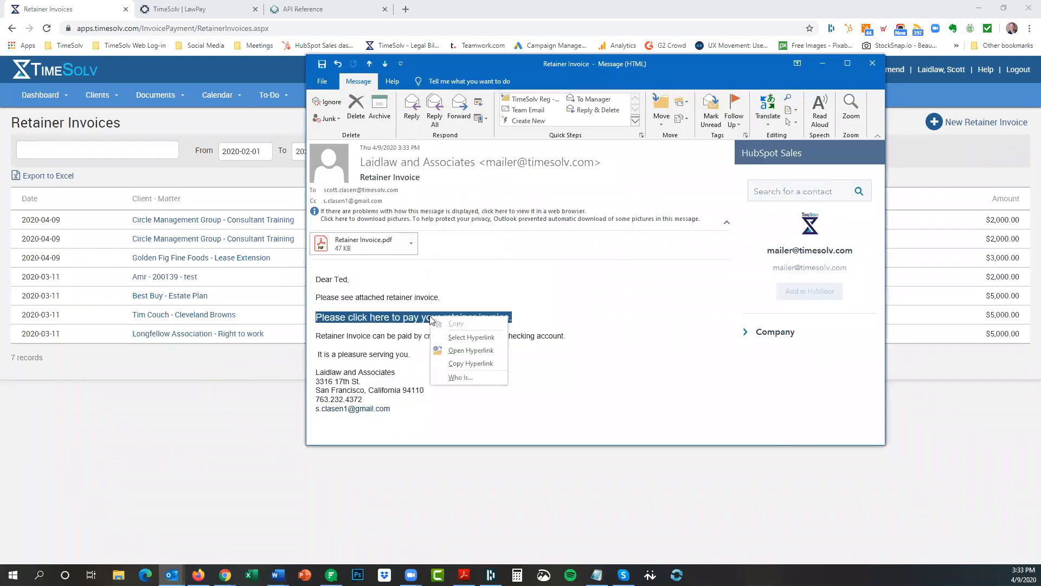
click(467, 365)
click(872, 63)
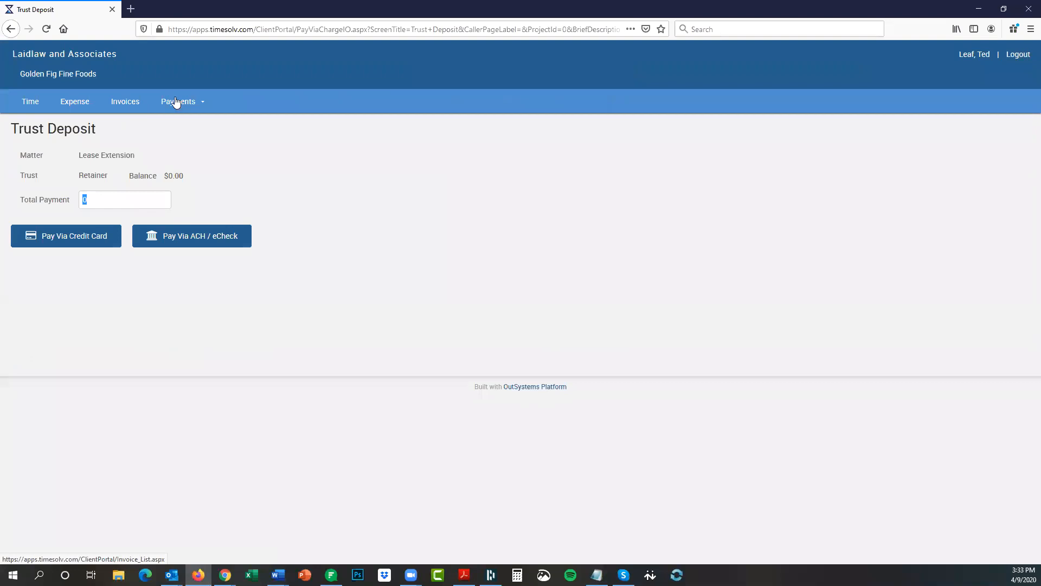
Log out, open the copied payment link, and sign in with the client's username and pasted password.
click(1025, 57)
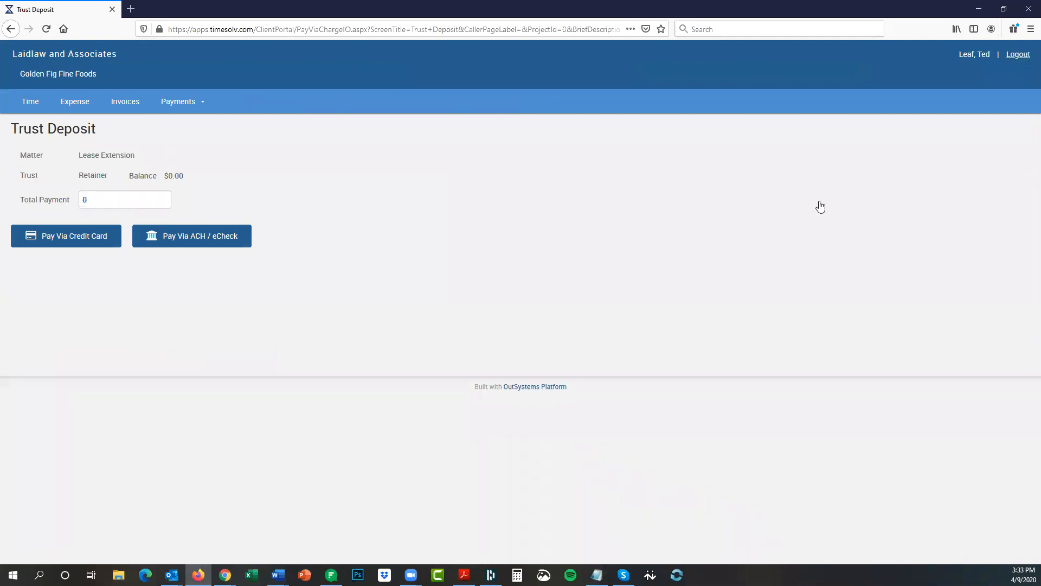
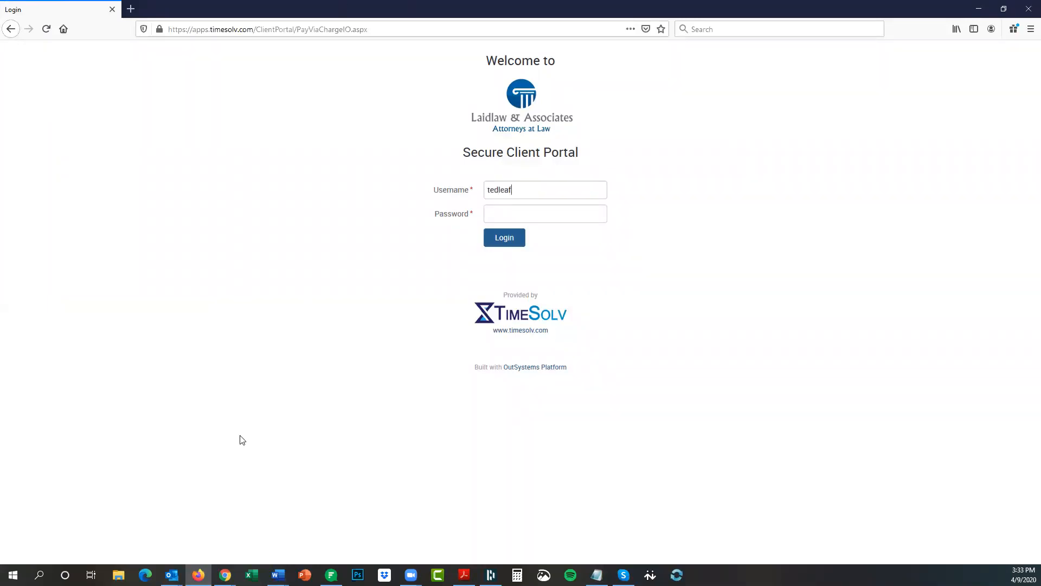
click(390, 31)
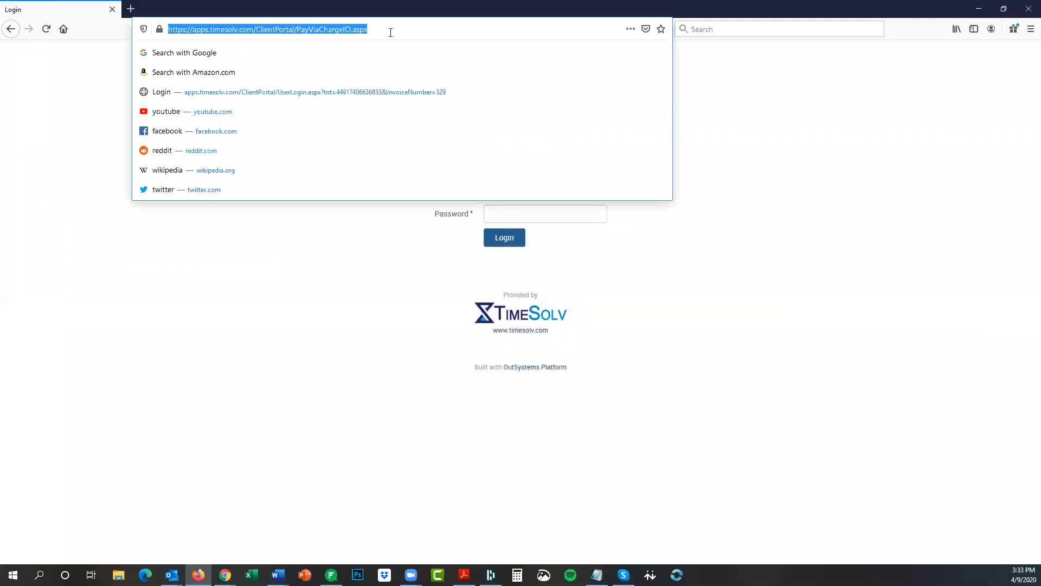
key(ctrl+v)
key(Return)
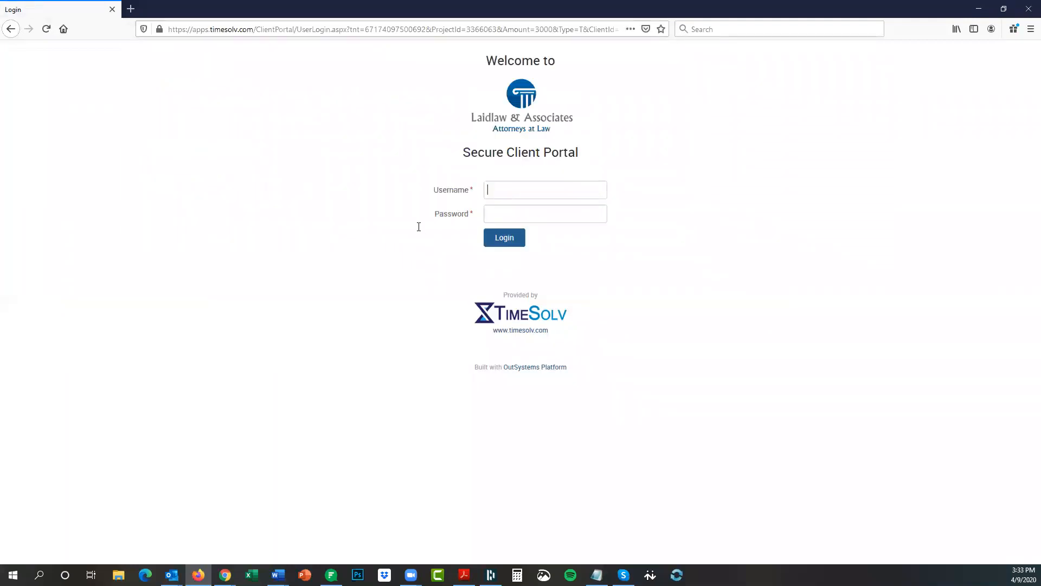
key(alt+Tab)
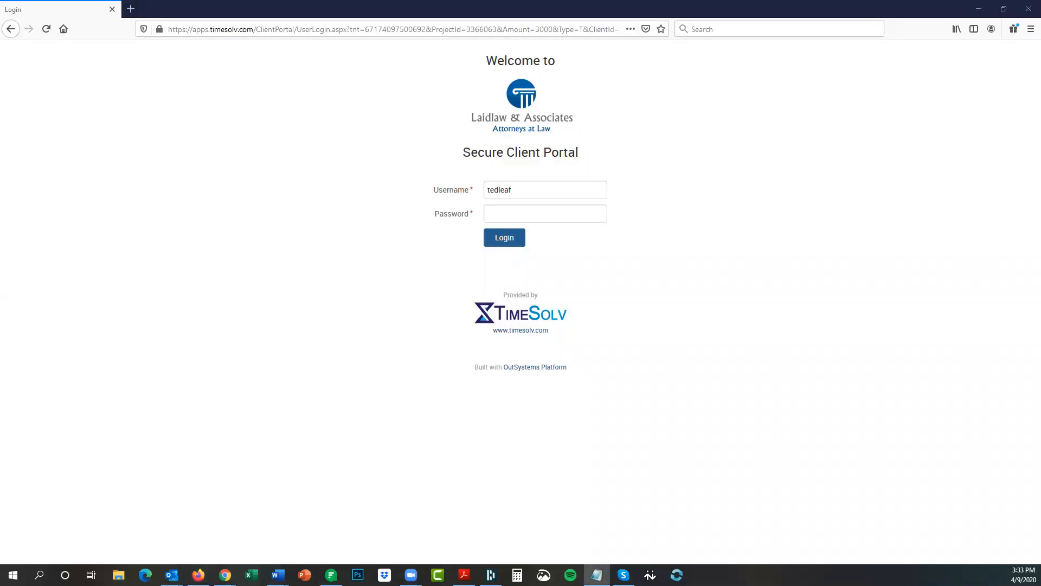
click(507, 225)
key(ctrl+v)
click(507, 237)
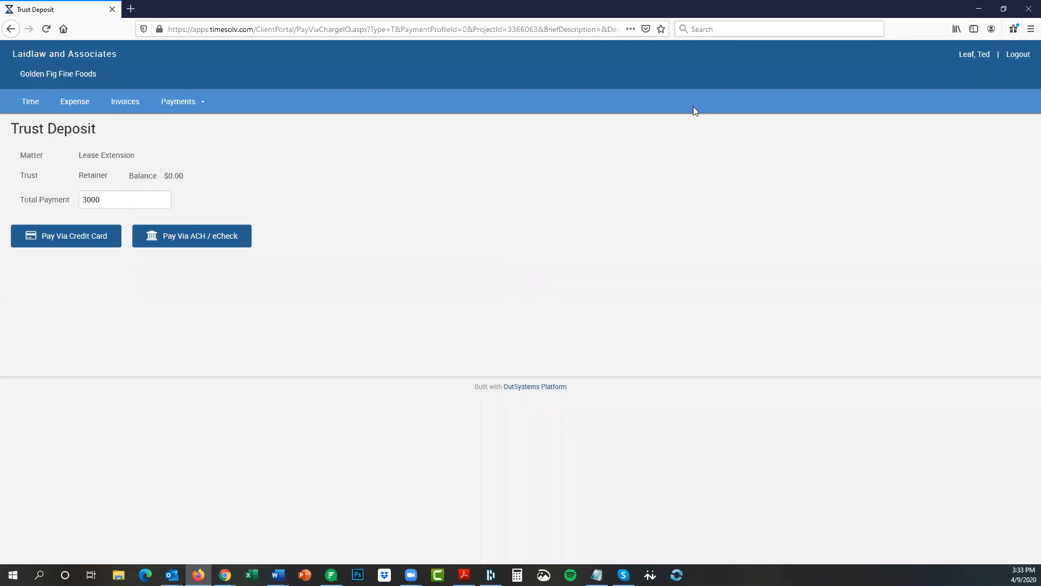
Inspect the 3000 payment amount, then list the client's invoices of every status.
drag(106, 197, 68, 200)
click(111, 200)
click(108, 200)
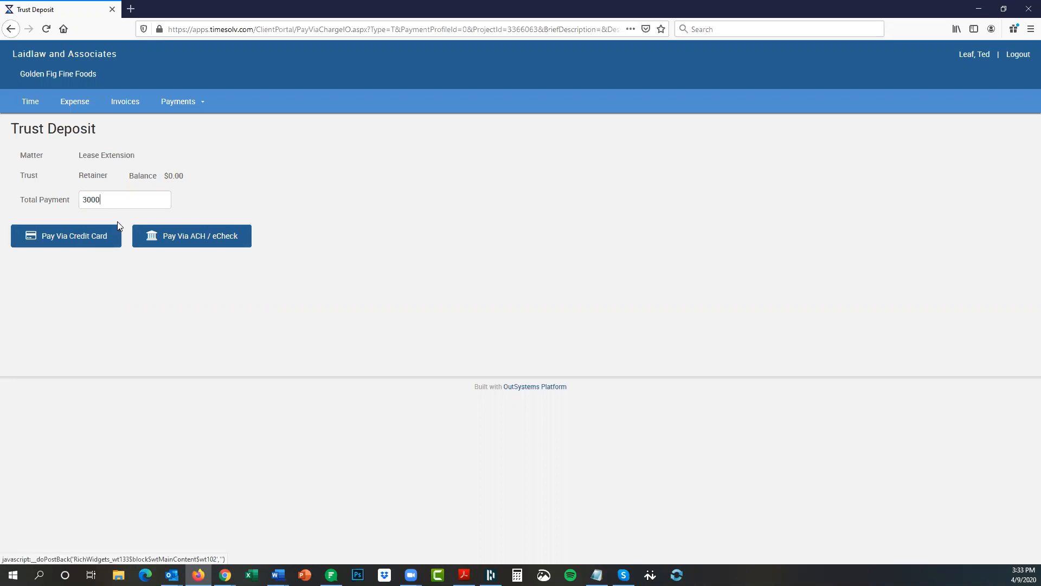
click(136, 105)
click(149, 162)
click(143, 186)
click(372, 157)
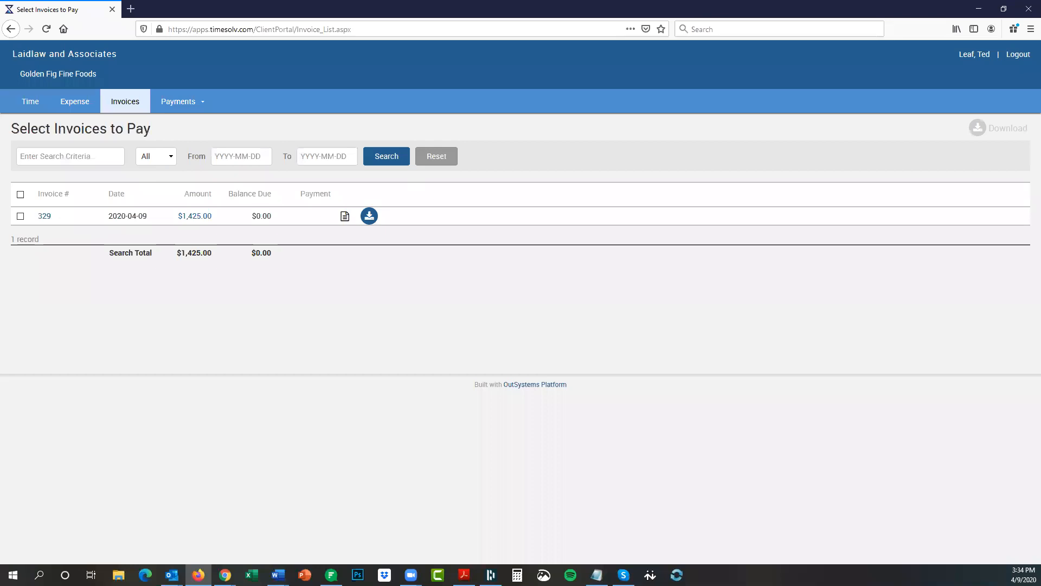
Open the portal's Trust Deposit page, then minimize the portal window.
mouse_move(192, 107)
click(177, 140)
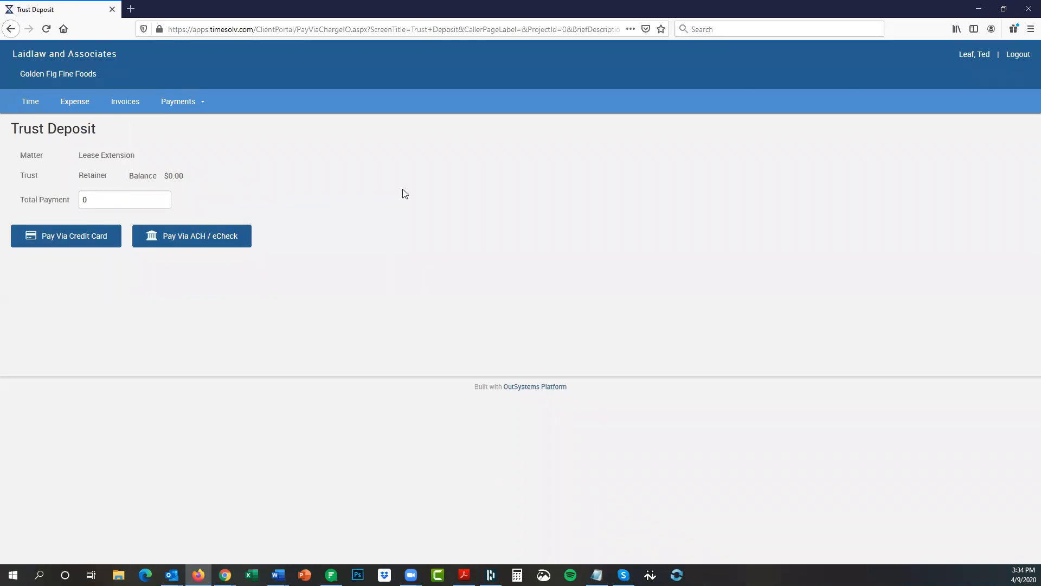
click(978, 12)
Enable Allow Use of Trust Balance When Paying Invoices in Client Settings and save.
click(112, 98)
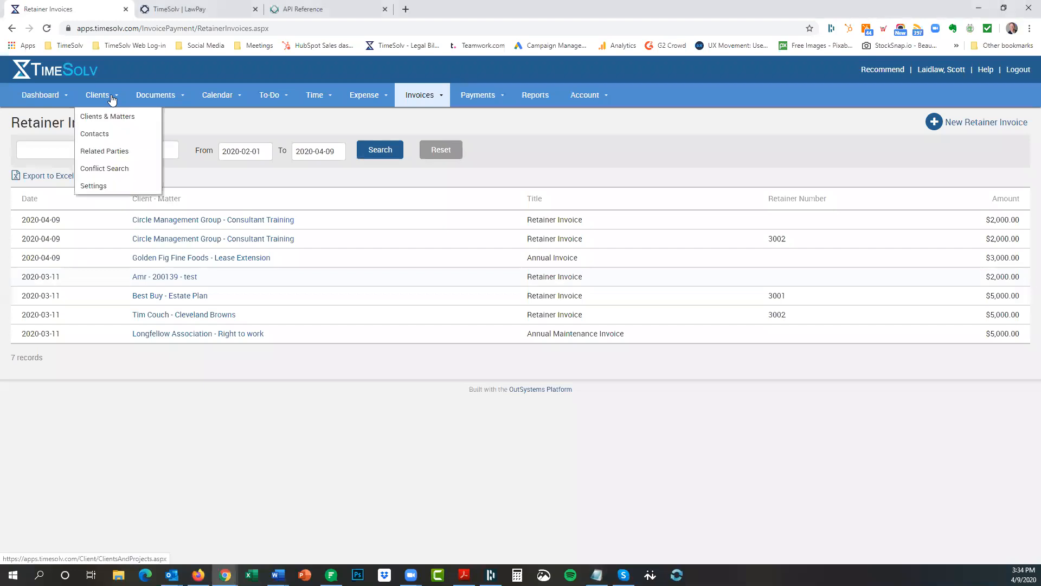
click(102, 187)
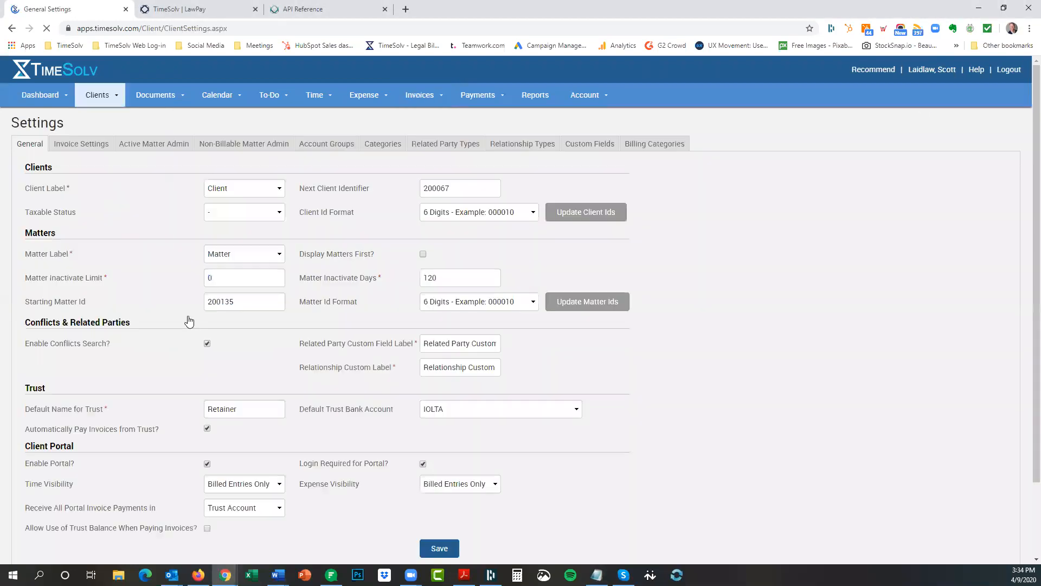
scroll(186, 321, down, 2)
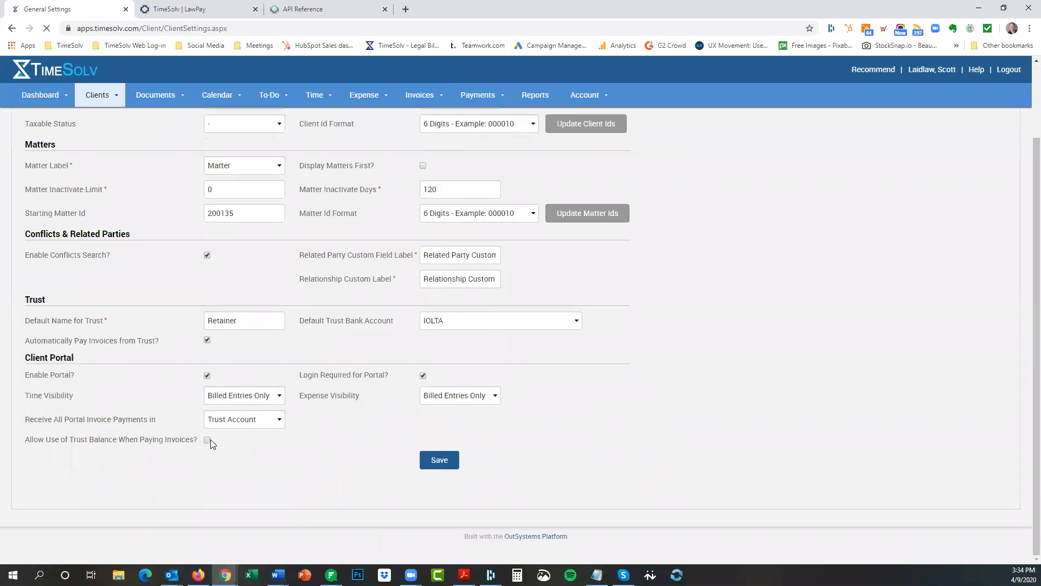
click(439, 460)
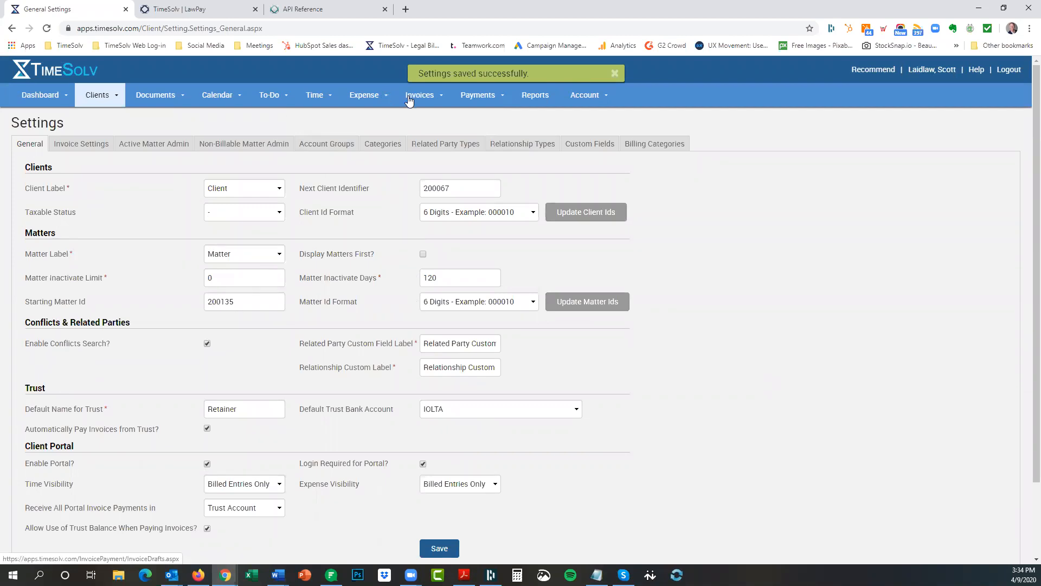
scroll(209, 426, down, 2)
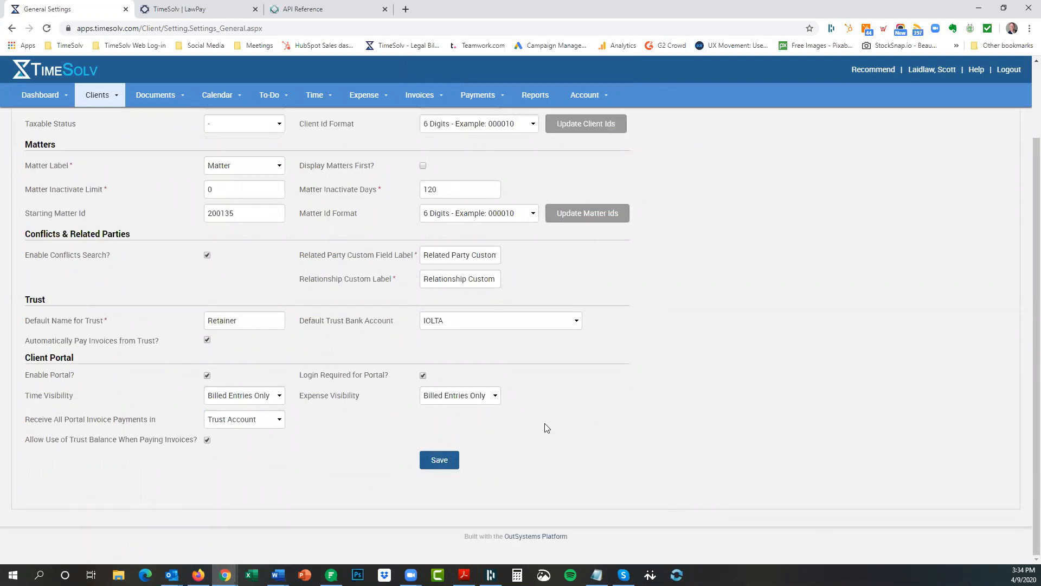
scroll(574, 417, up, 2)
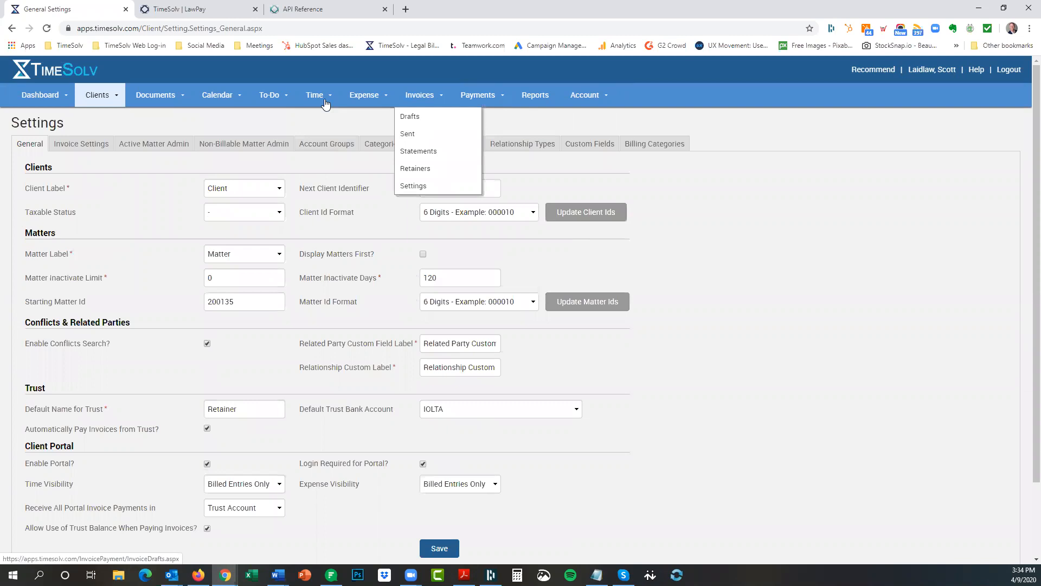
Log a 3-hour 'conference call with client to discuss matter' entry for Golden Fig Fine Foods - Lease Extension.
click(312, 117)
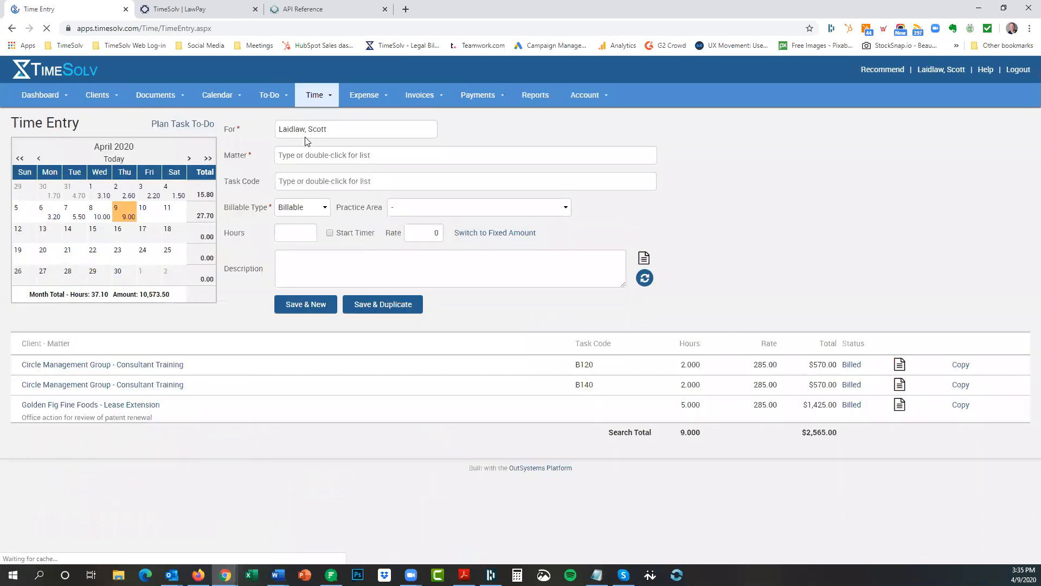
text(golden)
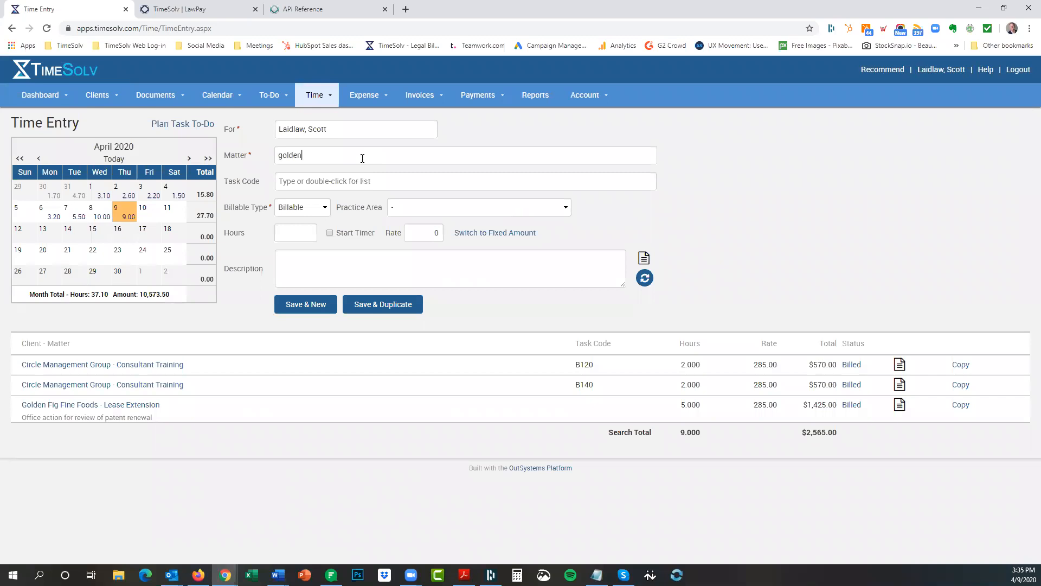
click(361, 175)
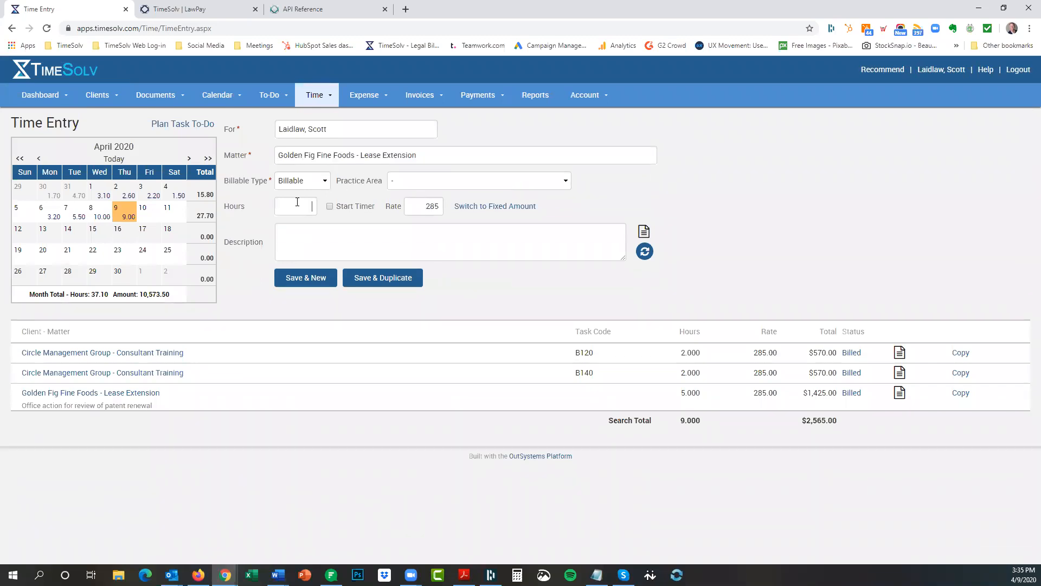
click(287, 233)
text(conference call with client to discuss matter)
click(310, 280)
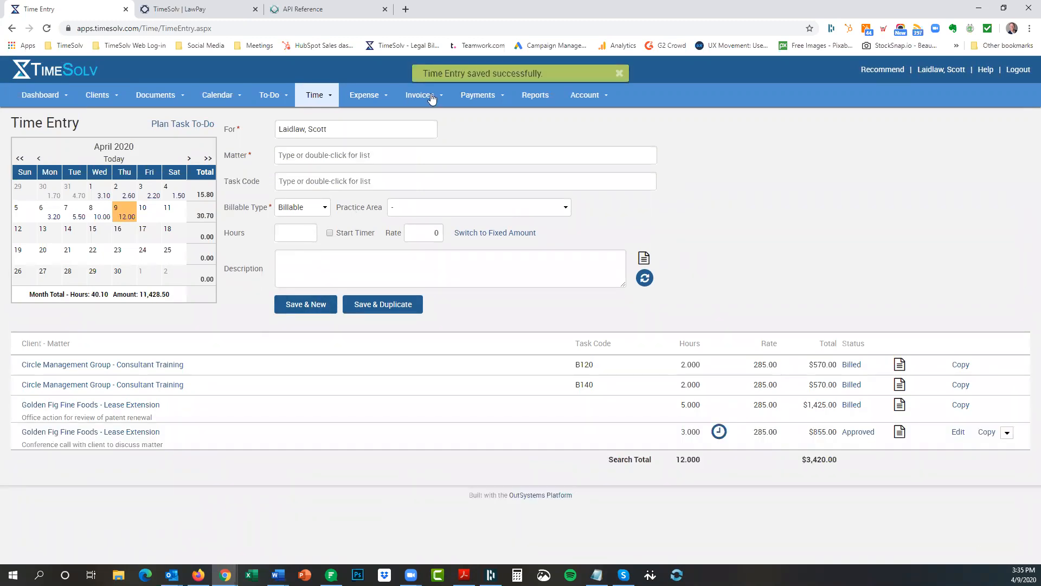
click(412, 115)
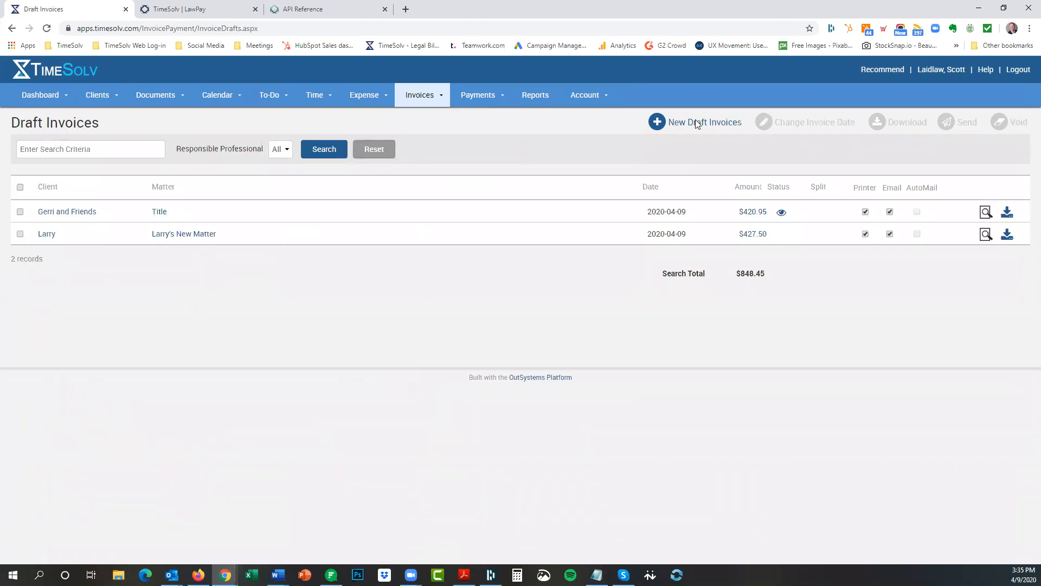
Generate a new draft invoice for Golden Fig Fine Foods.
click(697, 122)
click(463, 195)
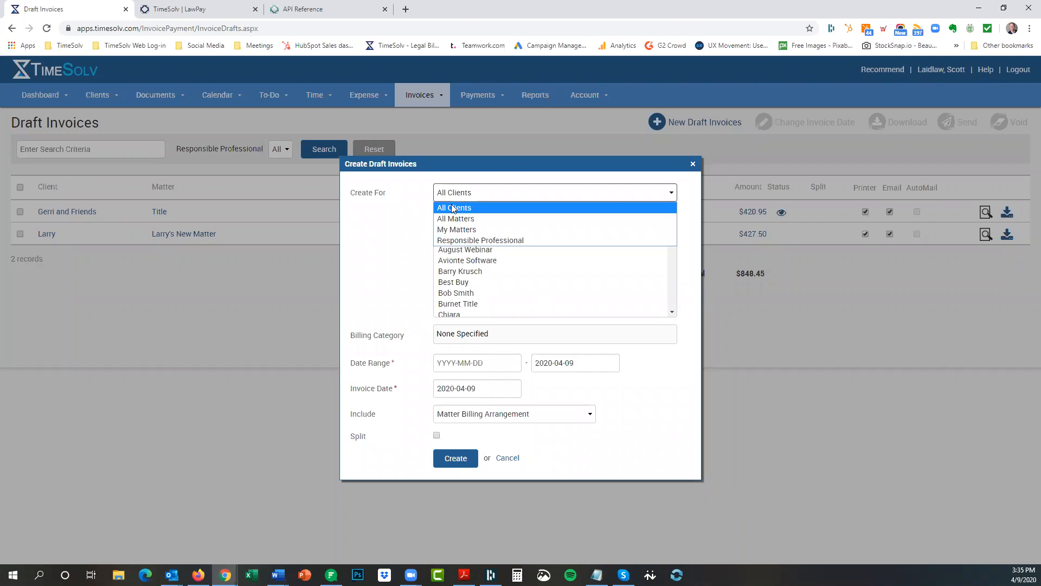
click(454, 208)
click(494, 217)
text(go)
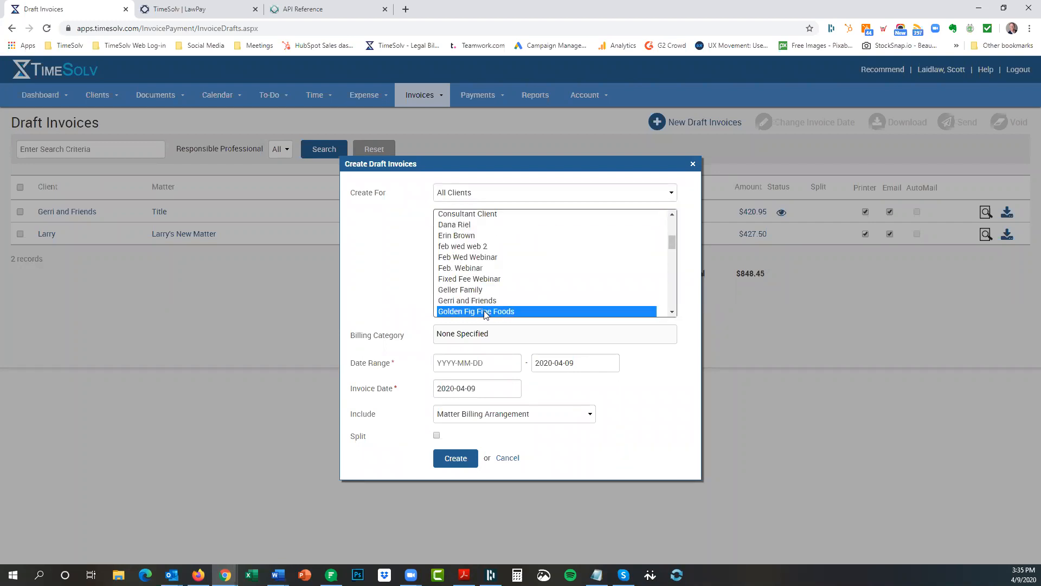
click(448, 453)
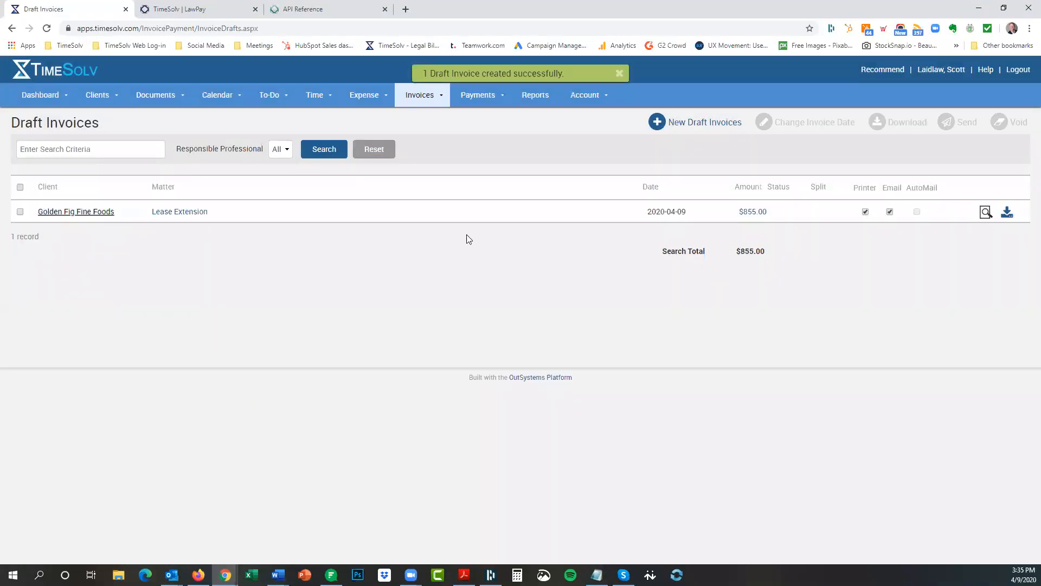
Send the $855 Golden Fig draft invoice and confirm.
click(20, 213)
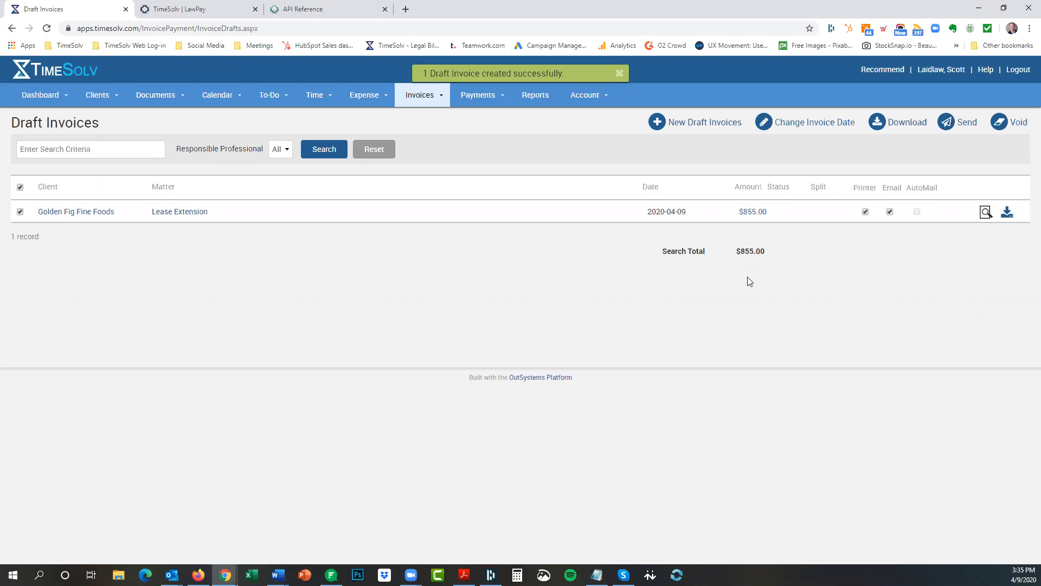
click(965, 122)
click(583, 102)
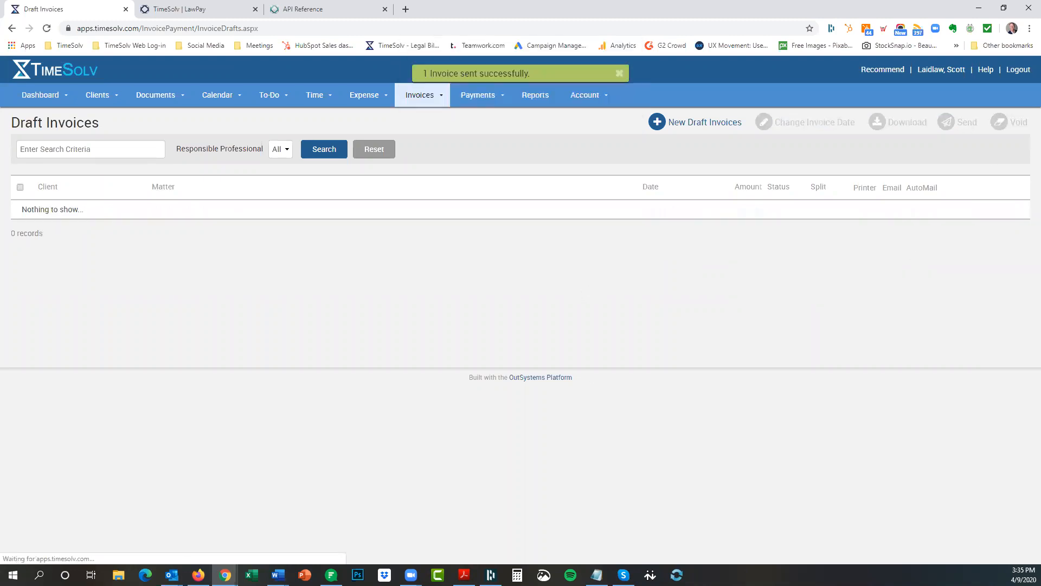
key(alt+Tab)
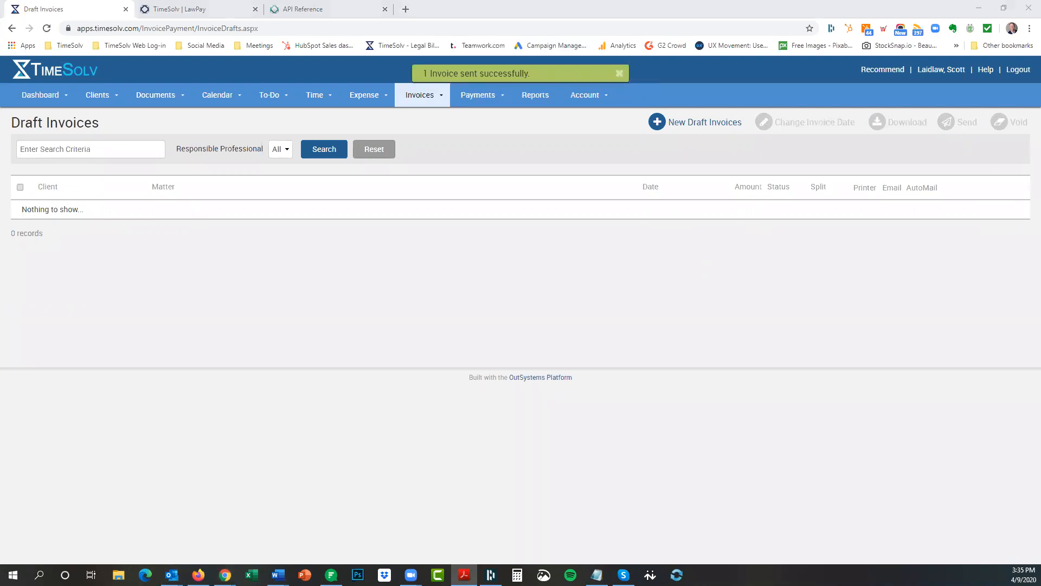
Close the invoice PDF, copy Invoice 330's view-invoice link, and put the email away.
scroll(417, 310, down, 10)
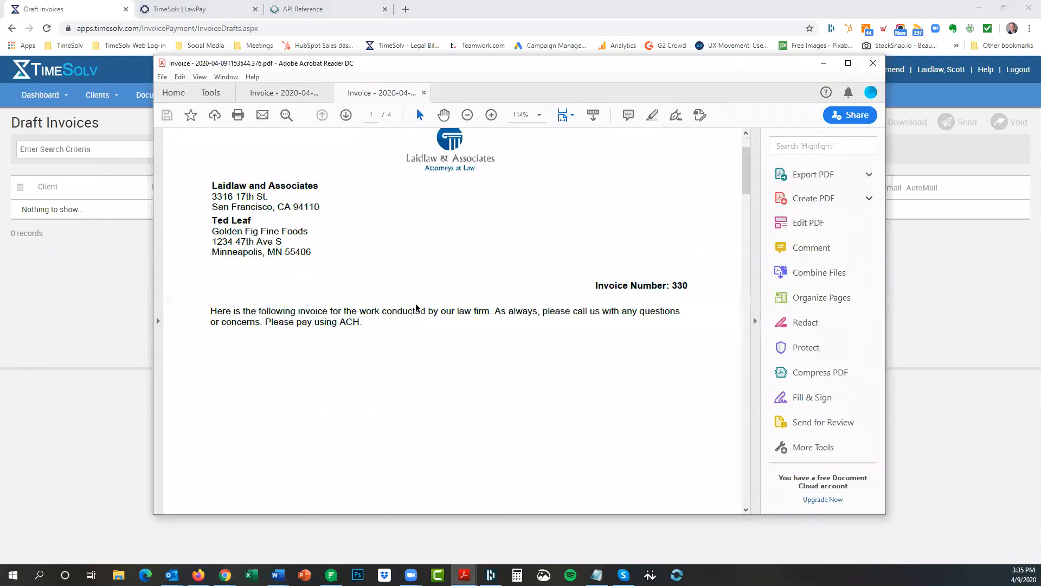
scroll(415, 313, up, 6)
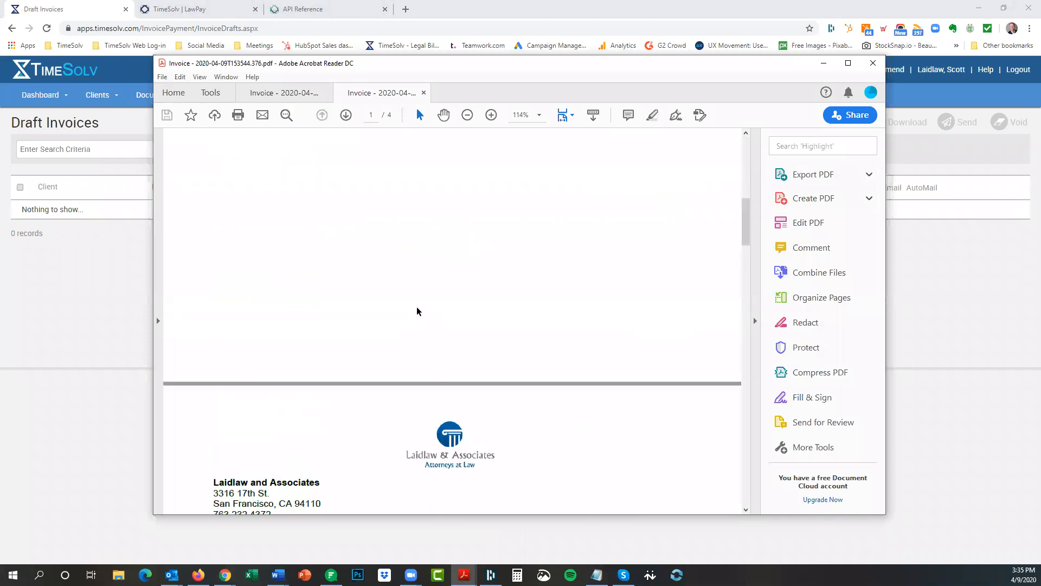
click(823, 63)
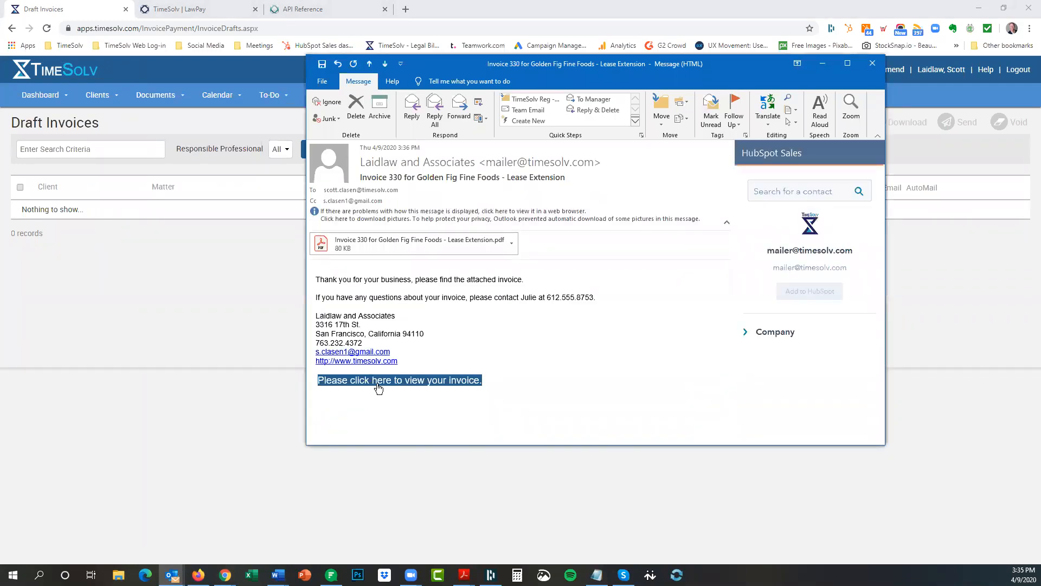
right_click(379, 387)
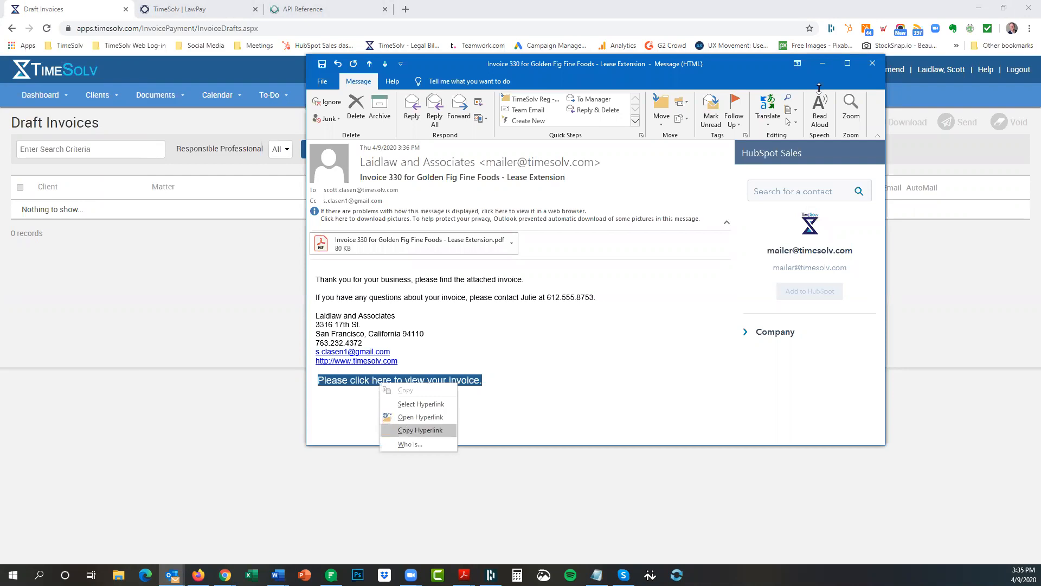
click(823, 66)
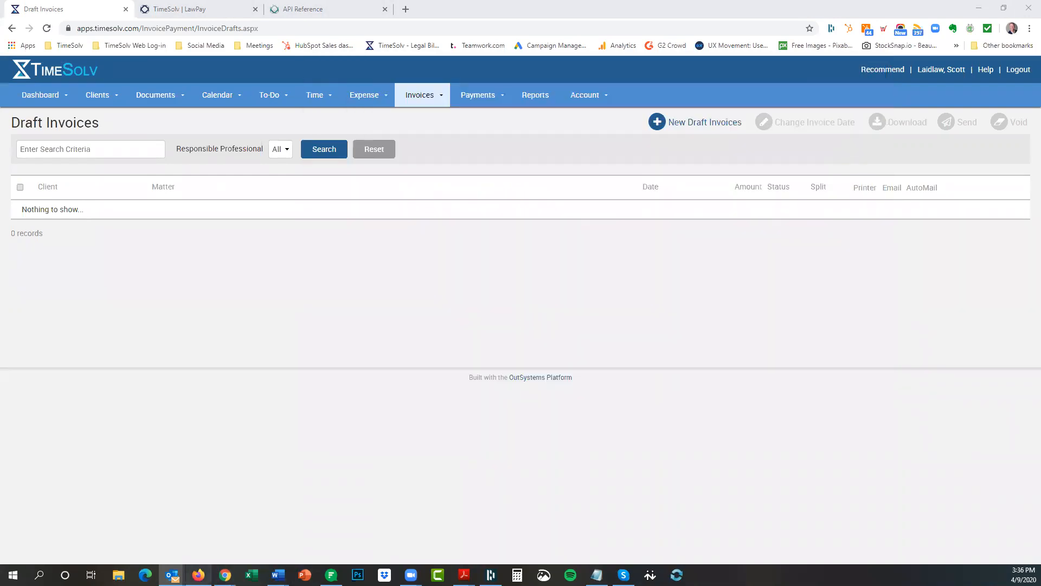
Open the Invoice 330 link in the client portal and choose to pay by credit card.
click(199, 575)
click(195, 33)
double_click(196, 34)
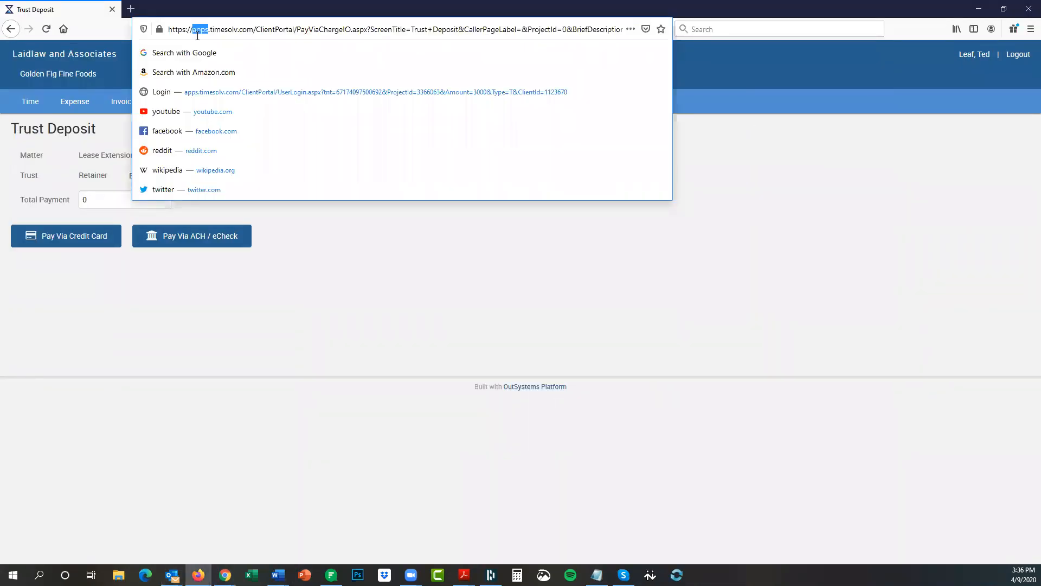
double_click(233, 32)
click(233, 32)
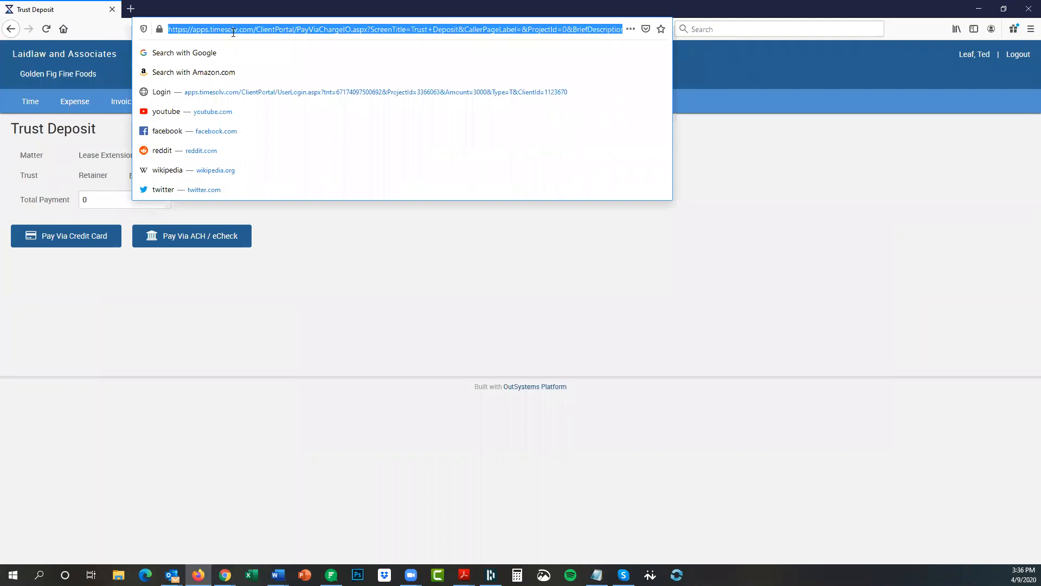
key(ctrl+v)
key(Return)
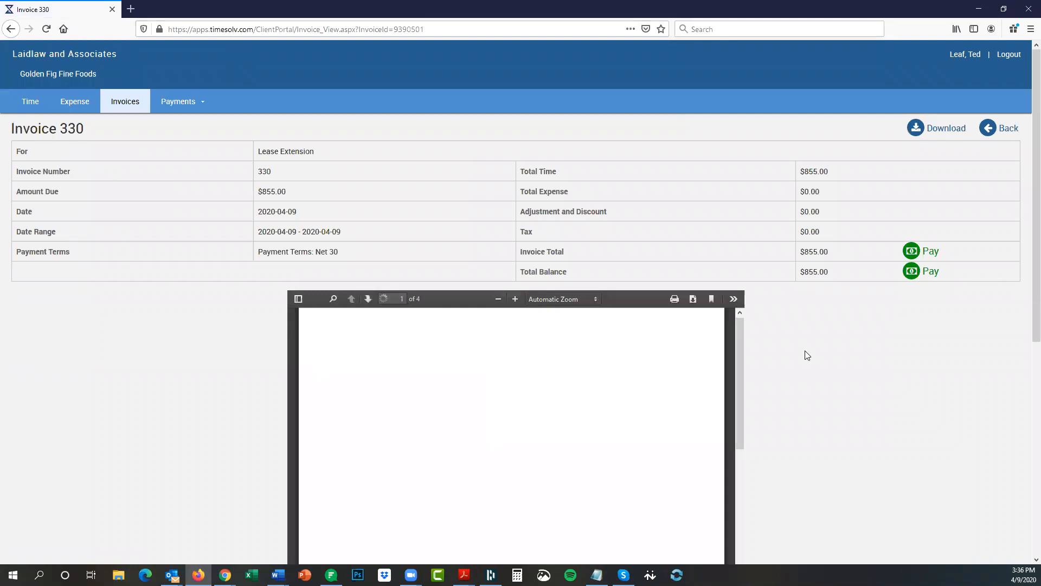
click(931, 253)
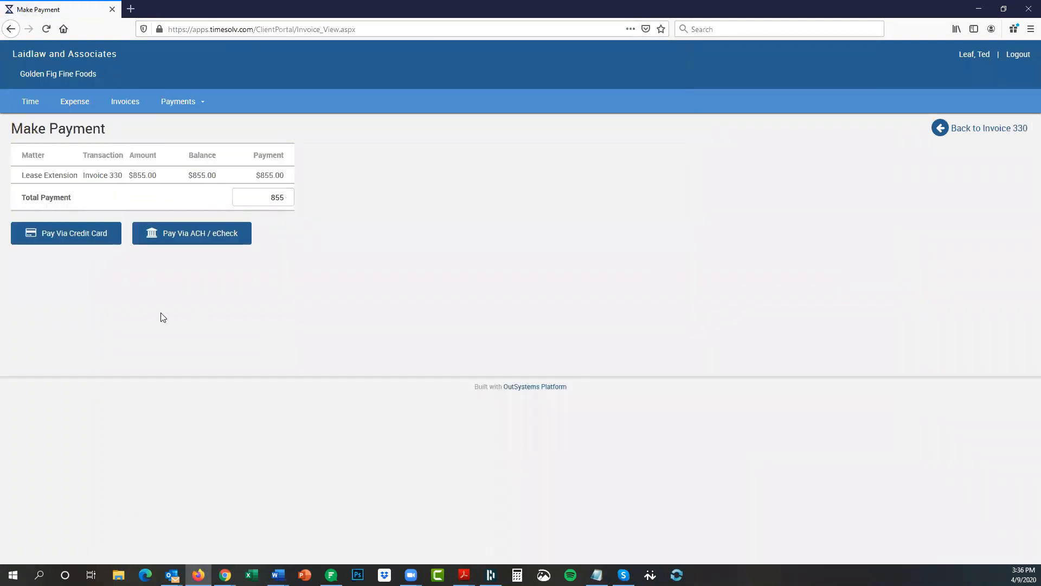
click(57, 237)
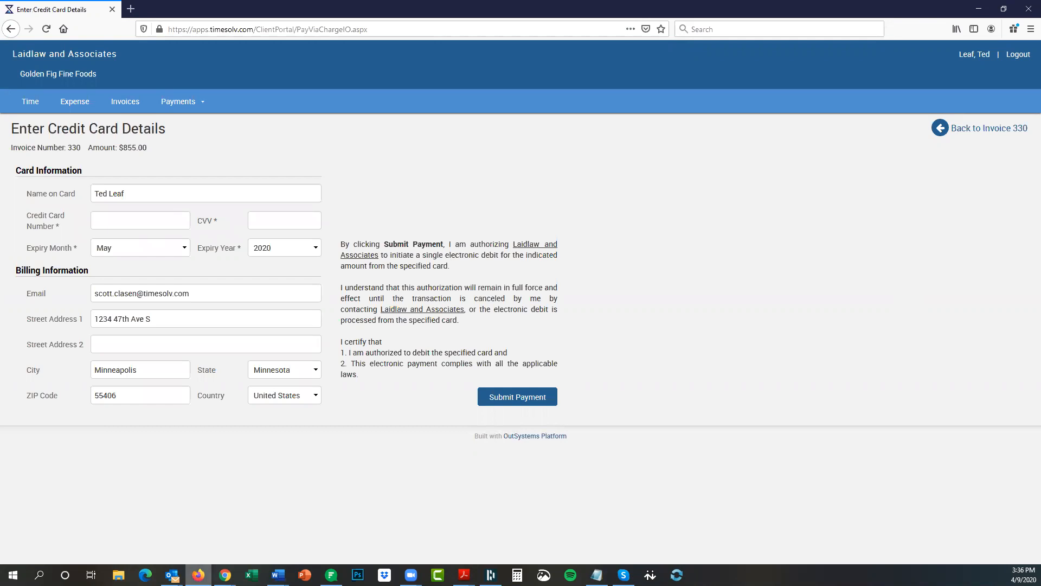
Paste a test card number into the card form and submit the payment.
mouse_move(225, 575)
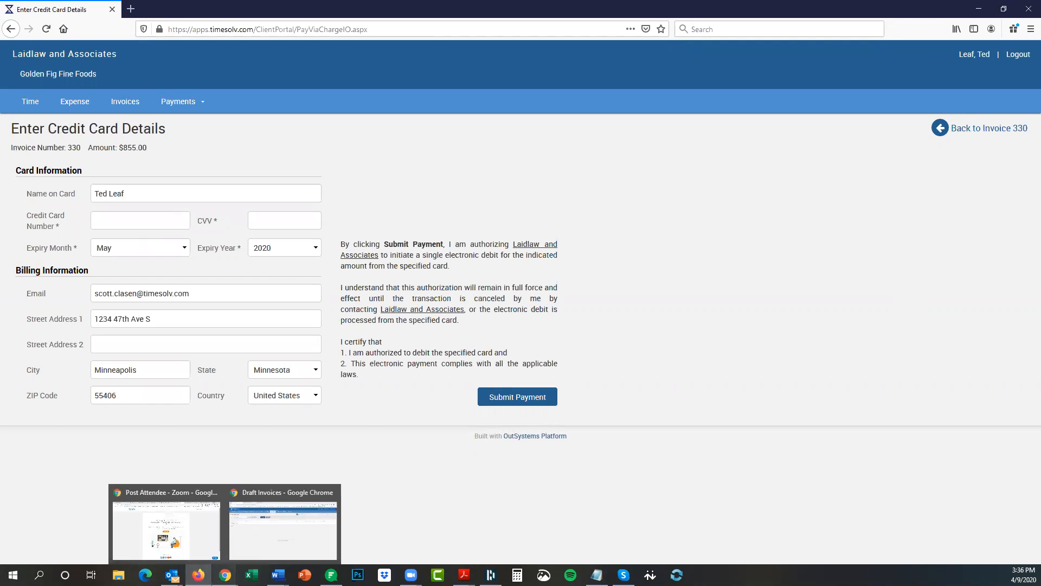
click(262, 553)
click(309, 9)
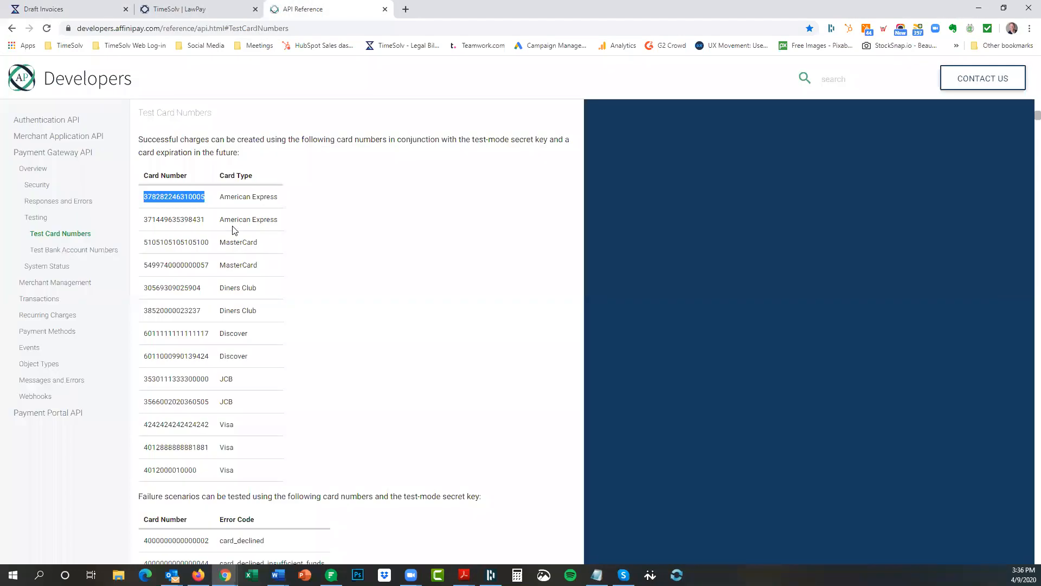
click(44, 12)
click(199, 574)
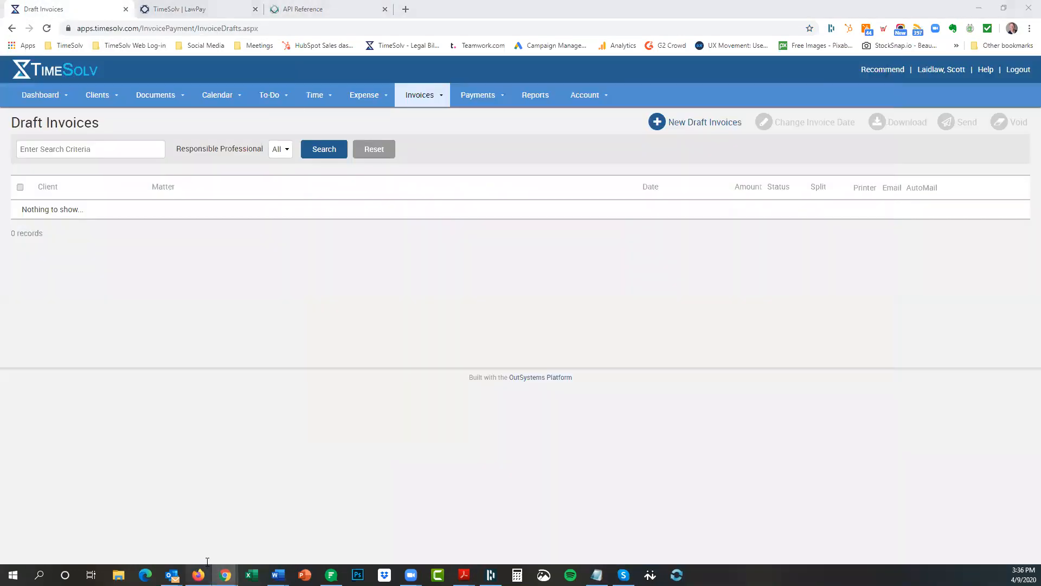
key(ctrl+v)
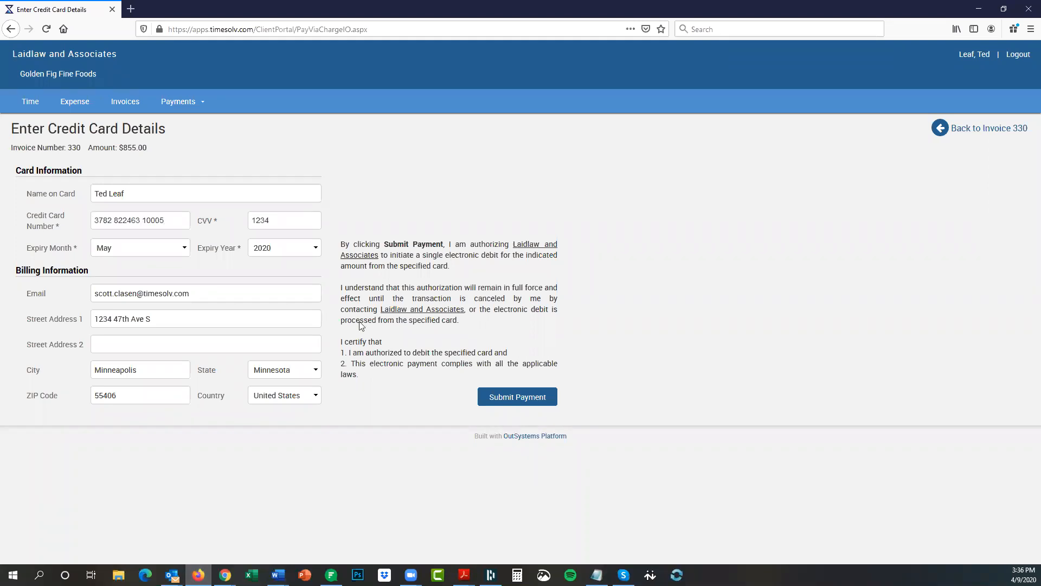
click(505, 398)
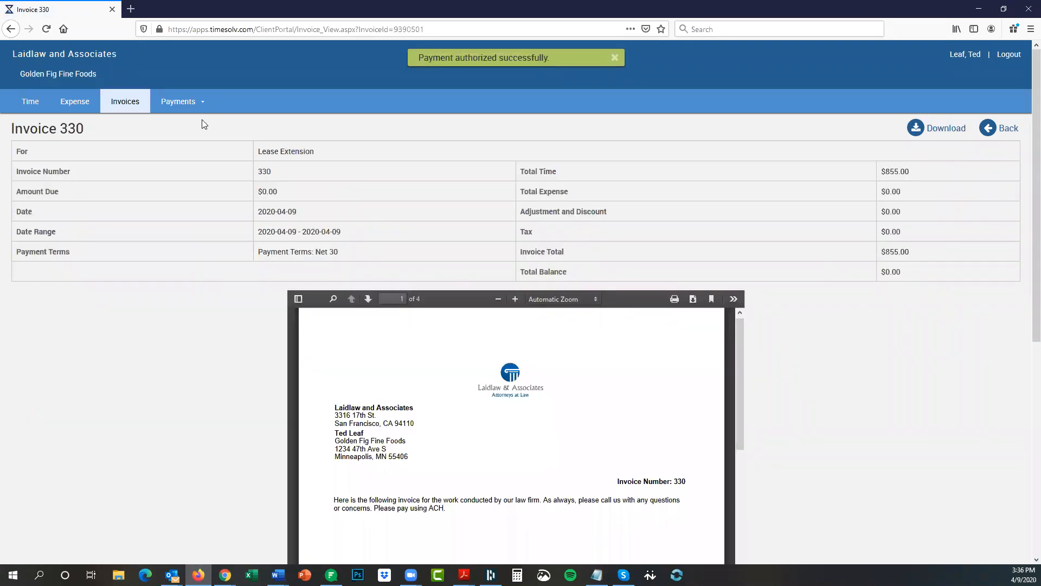
Review the client's payment history listing the $855.00 transfer from trust.
click(187, 102)
click(182, 123)
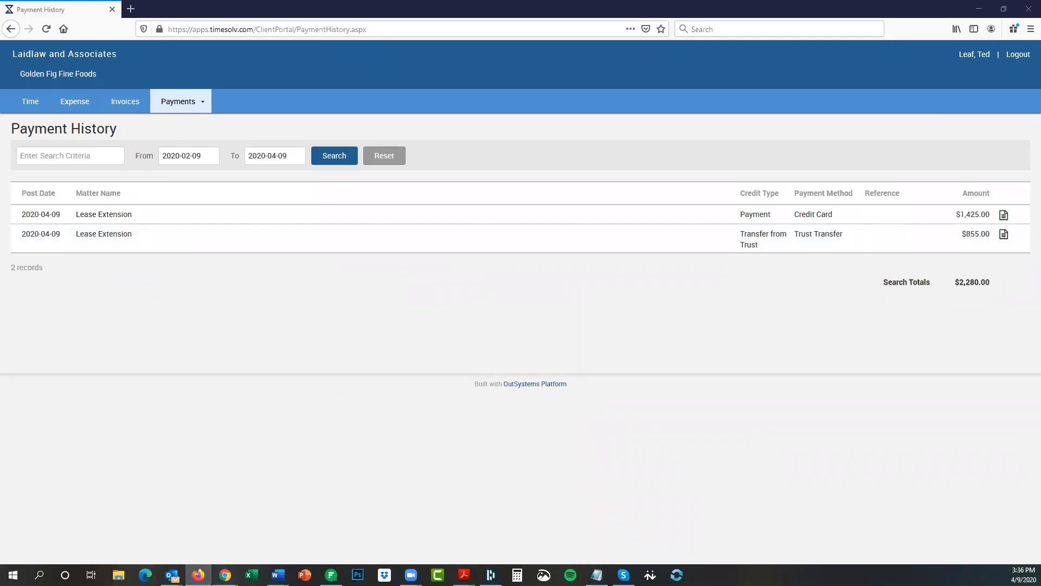
mouse_move(225, 575)
click(267, 532)
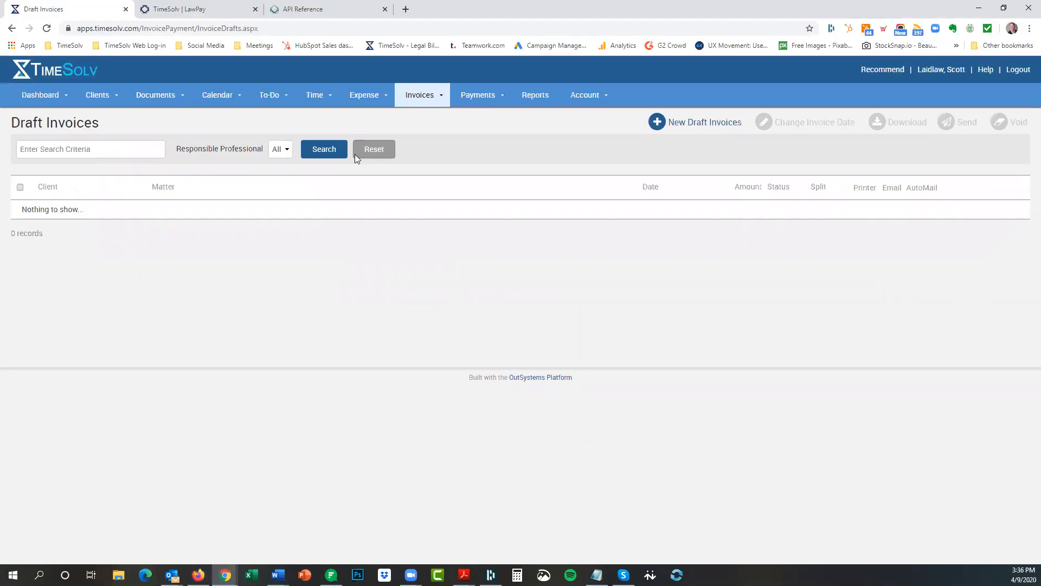
Filter trust transactions to Golden Fig Fine Foods - Lease Extension and inspect the transfer to operating.
click(478, 95)
click(473, 135)
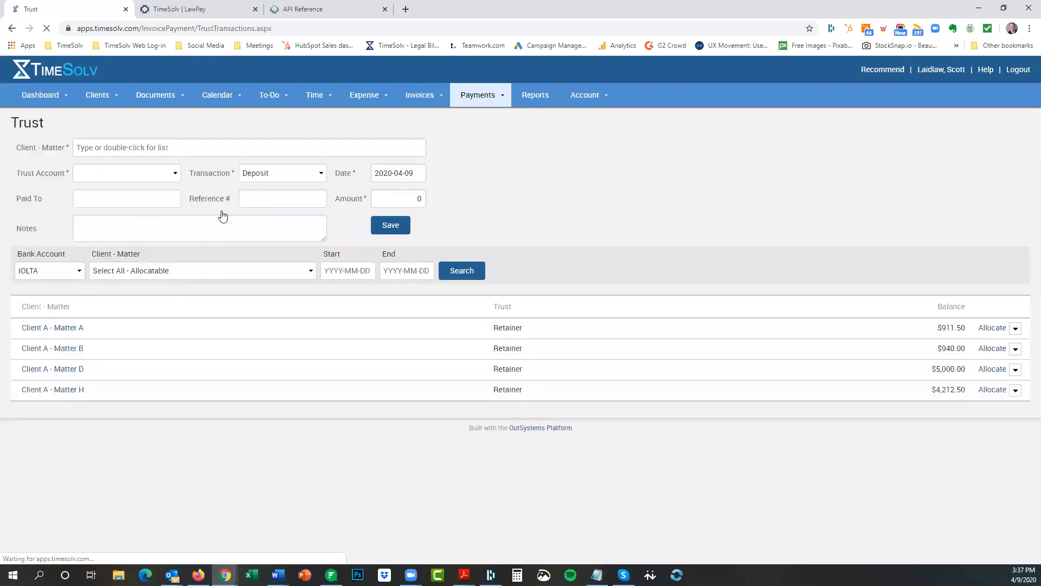
click(137, 272)
key(g)
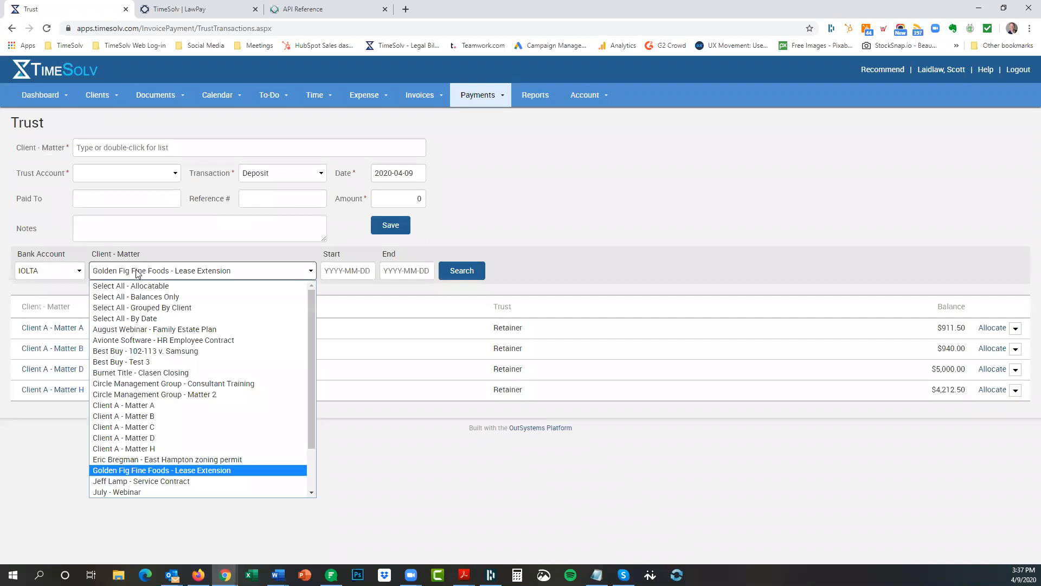
click(137, 272)
click(461, 272)
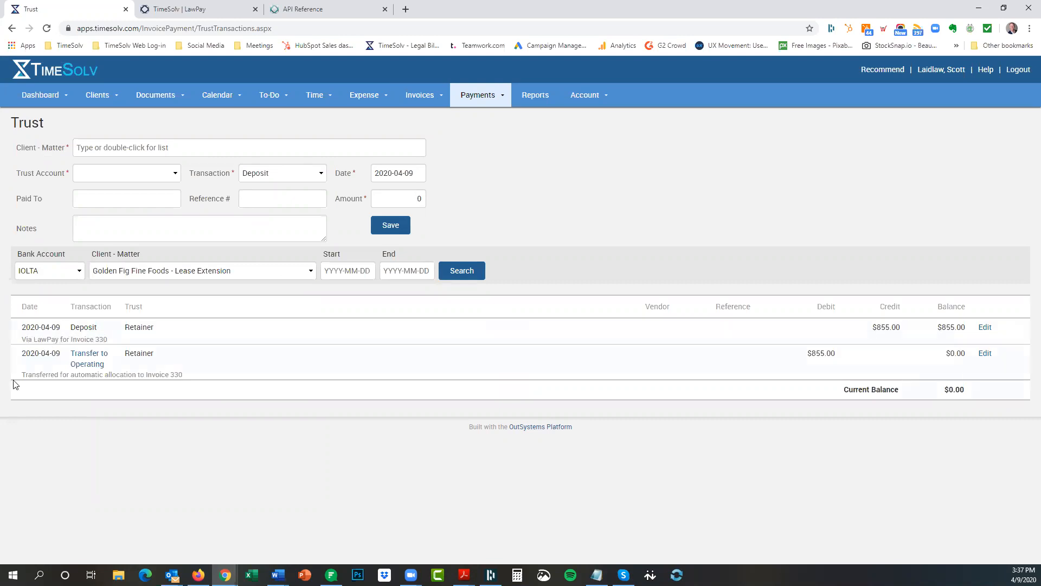
click(80, 357)
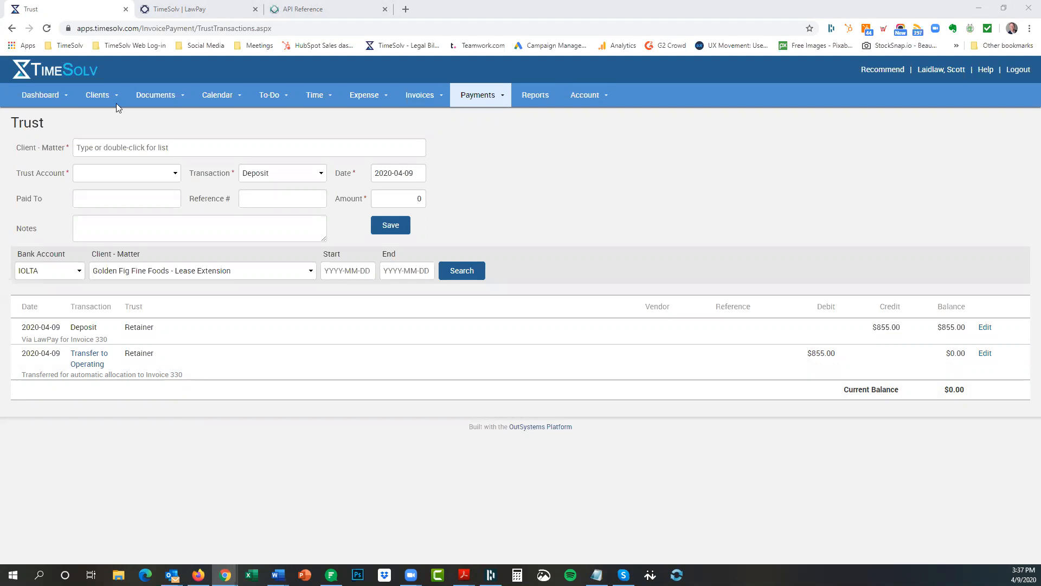
click(98, 95)
Go to client Invoice Settings and enlarge the Invoice Email Message box to reveal its signature.
click(102, 190)
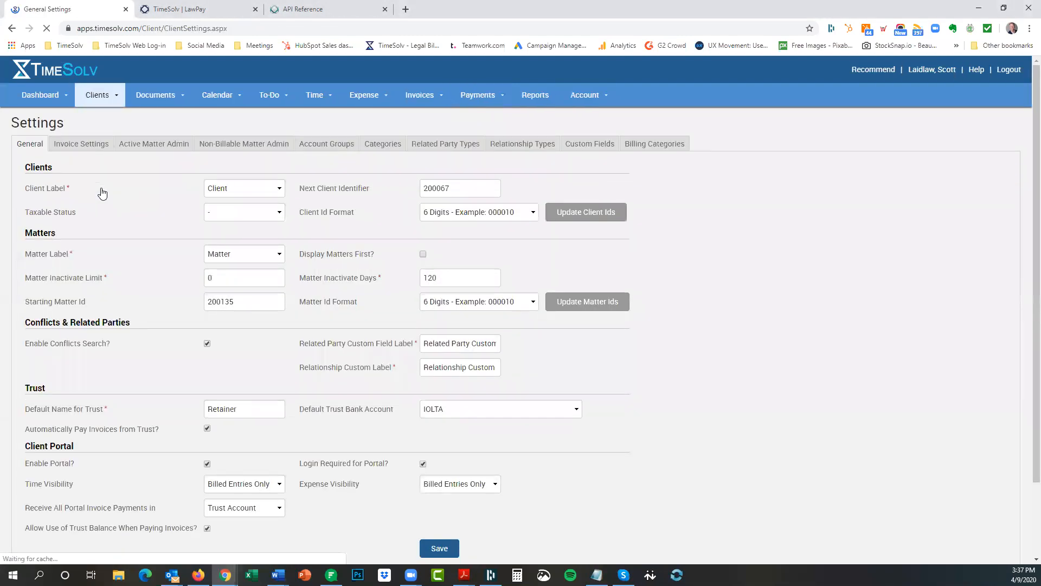
scroll(244, 379, down, 2)
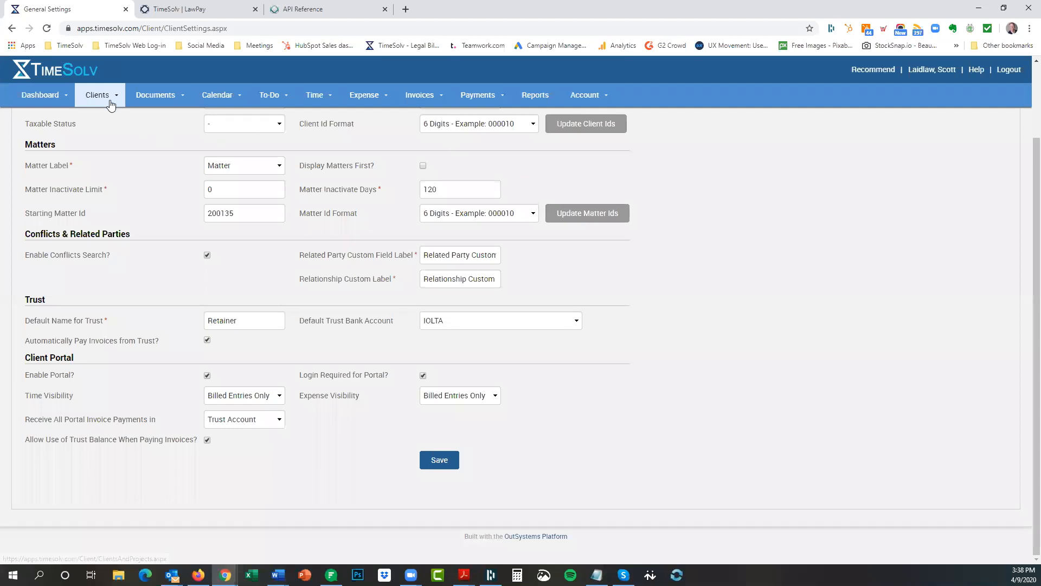
click(112, 120)
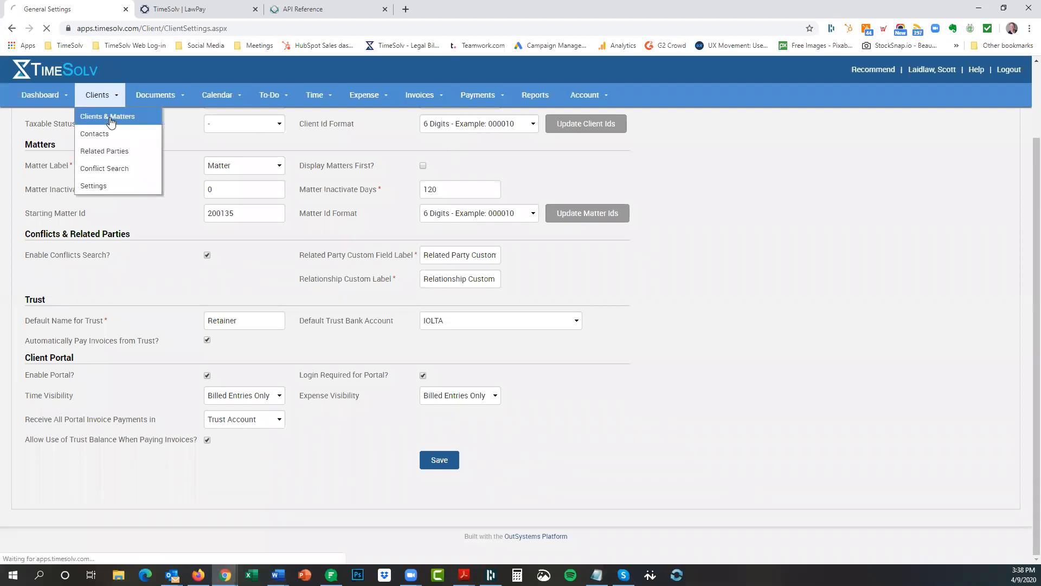
mouse_move(108, 103)
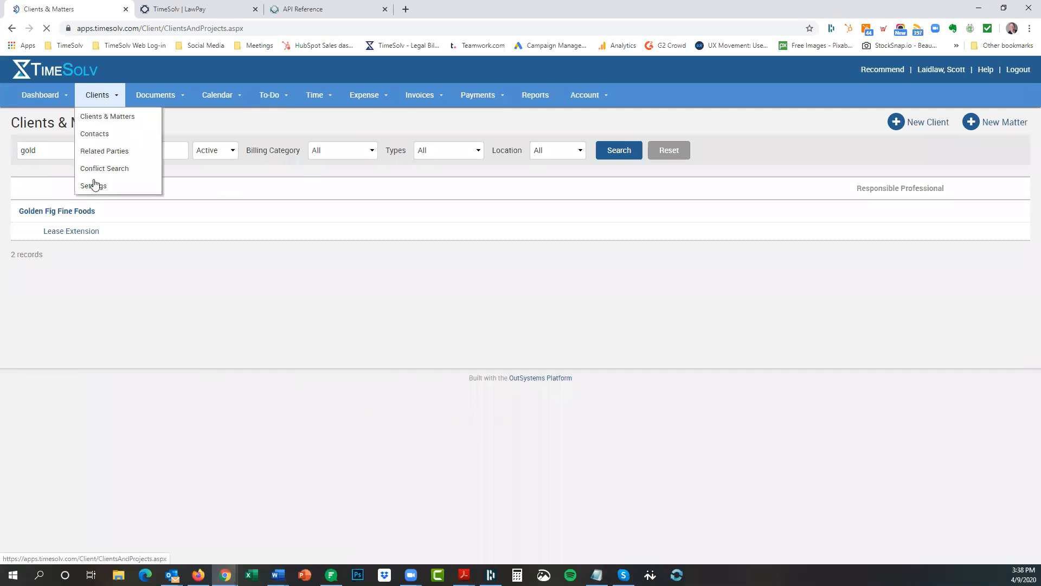
click(95, 184)
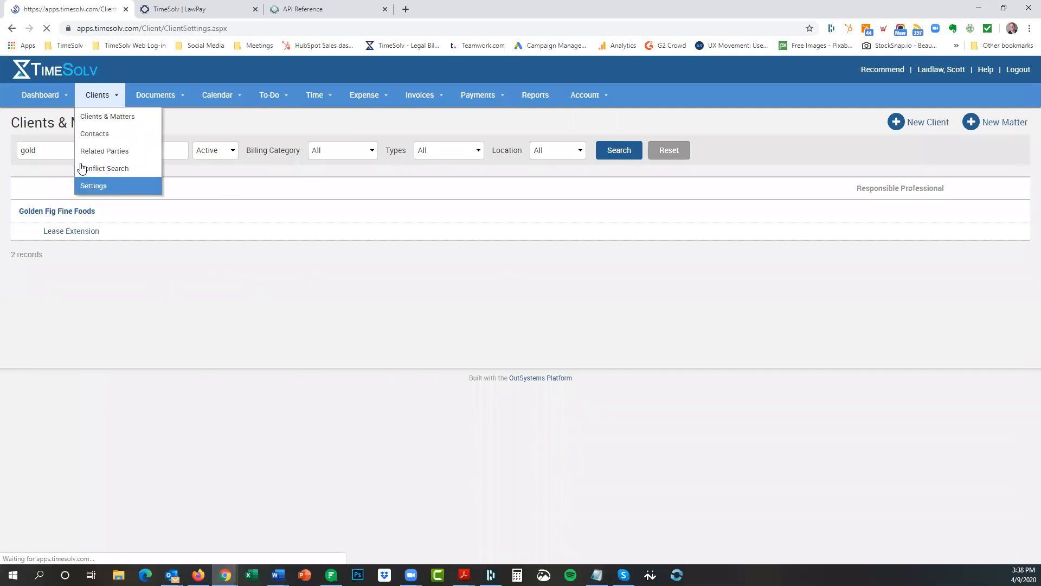
click(80, 148)
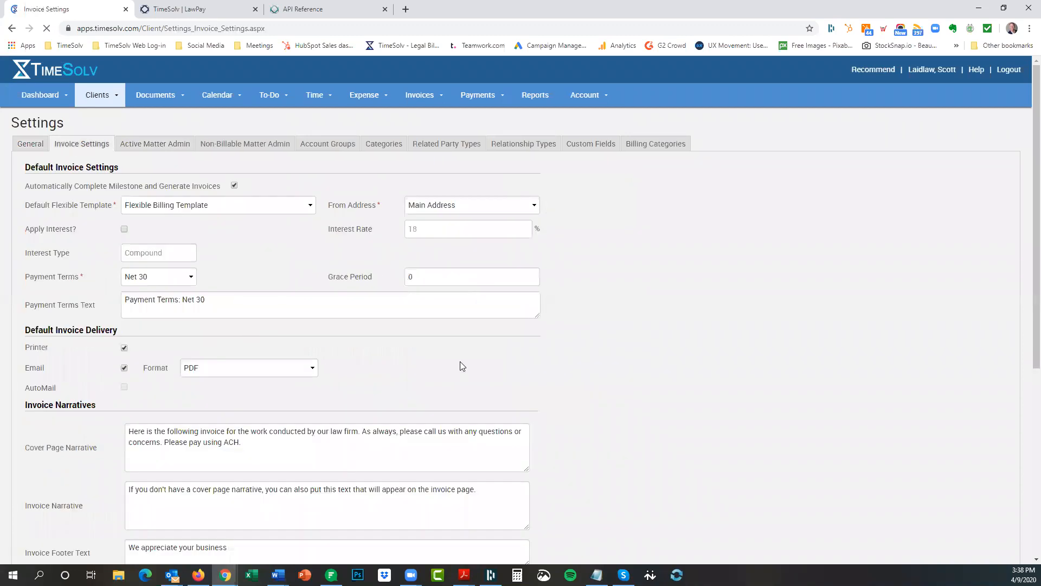
scroll(460, 361, down, 5)
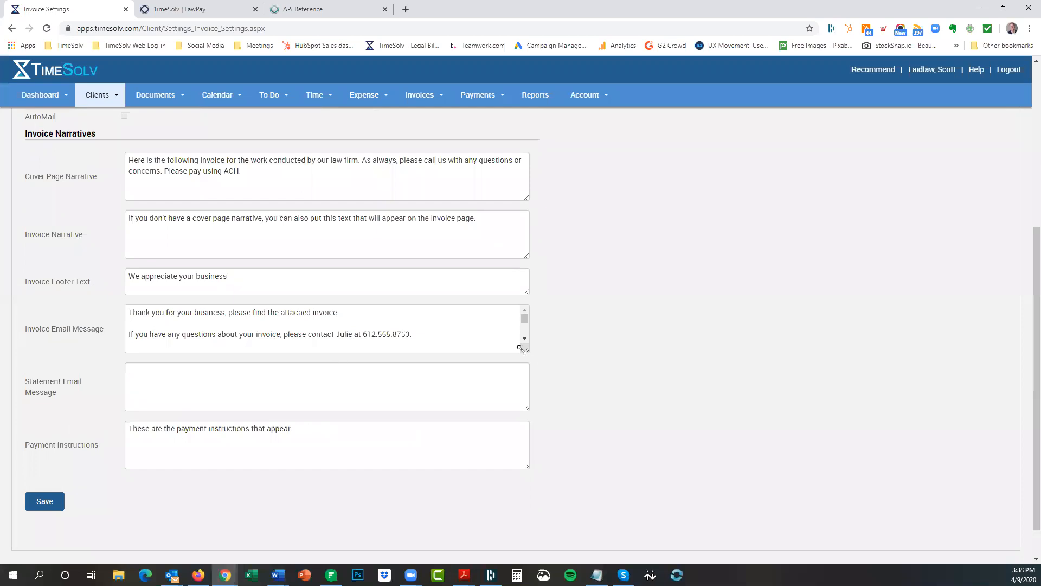
drag(526, 351, 539, 443)
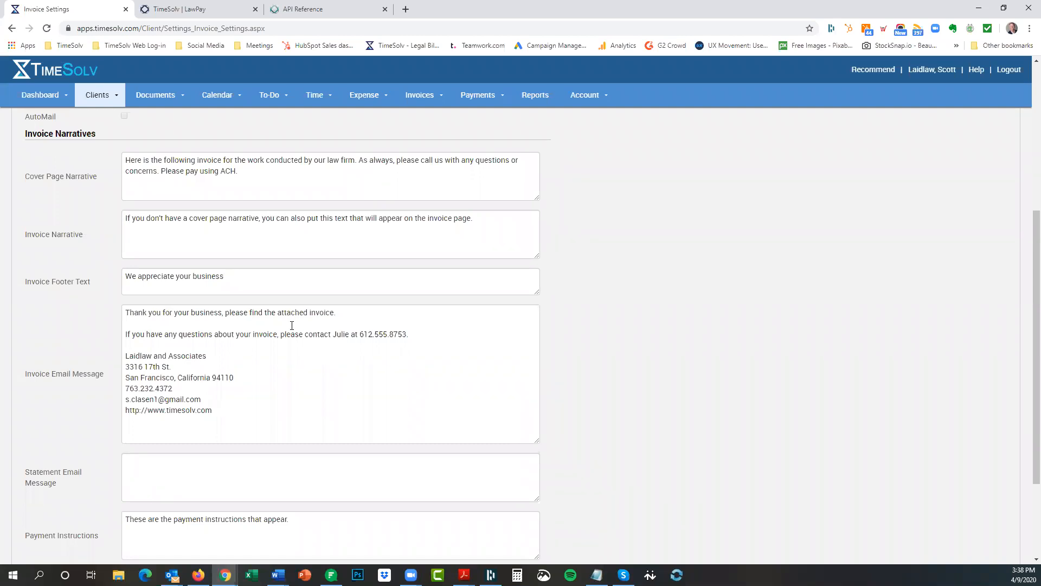
Turn on Edit Narratives for this Client in Golden Fig Fine Foods' invoice settings.
scroll(577, 227, up, 5)
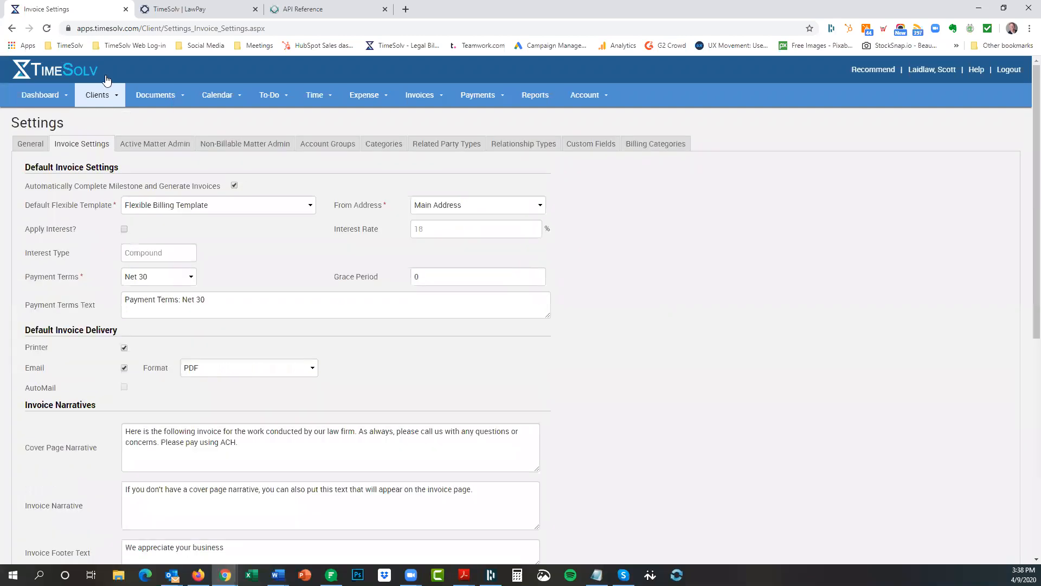
click(104, 102)
click(109, 115)
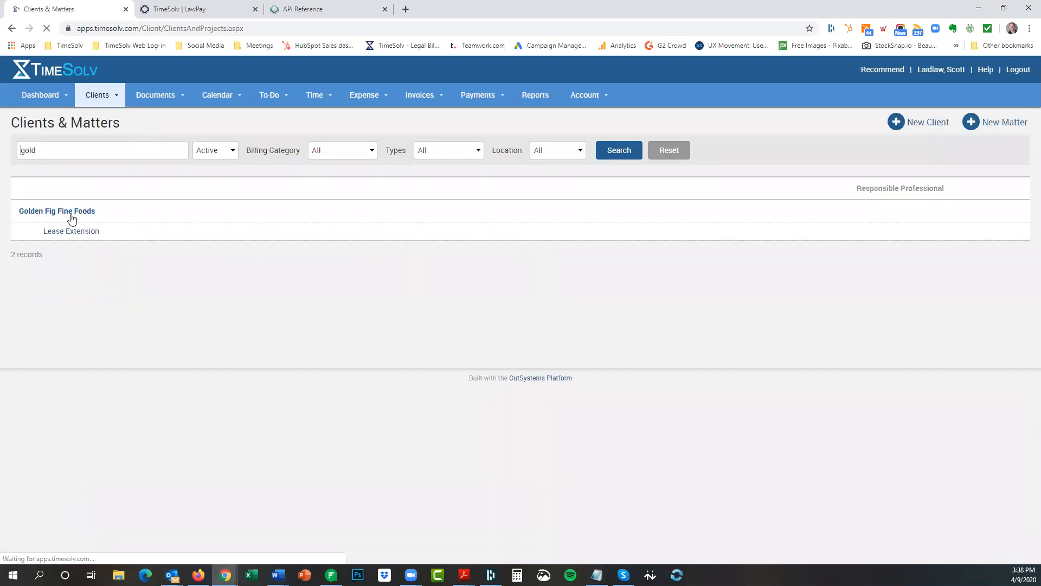
click(46, 212)
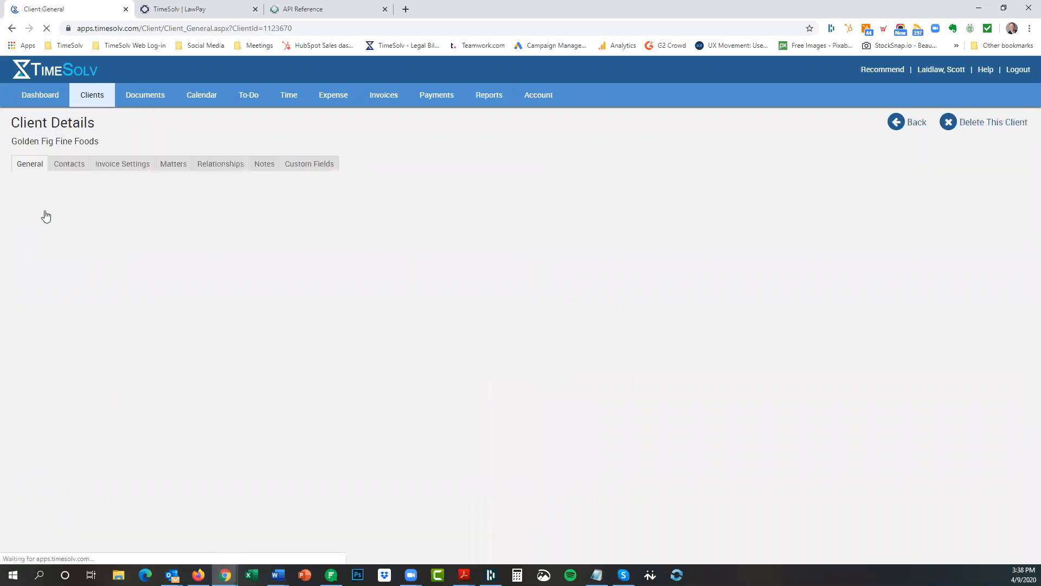
click(110, 165)
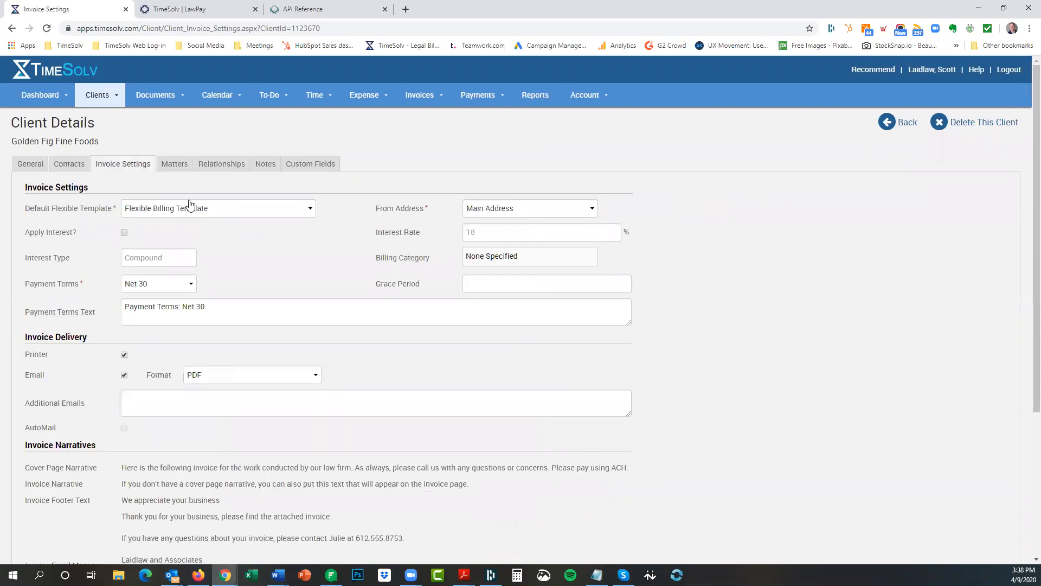
scroll(132, 251, down, 4)
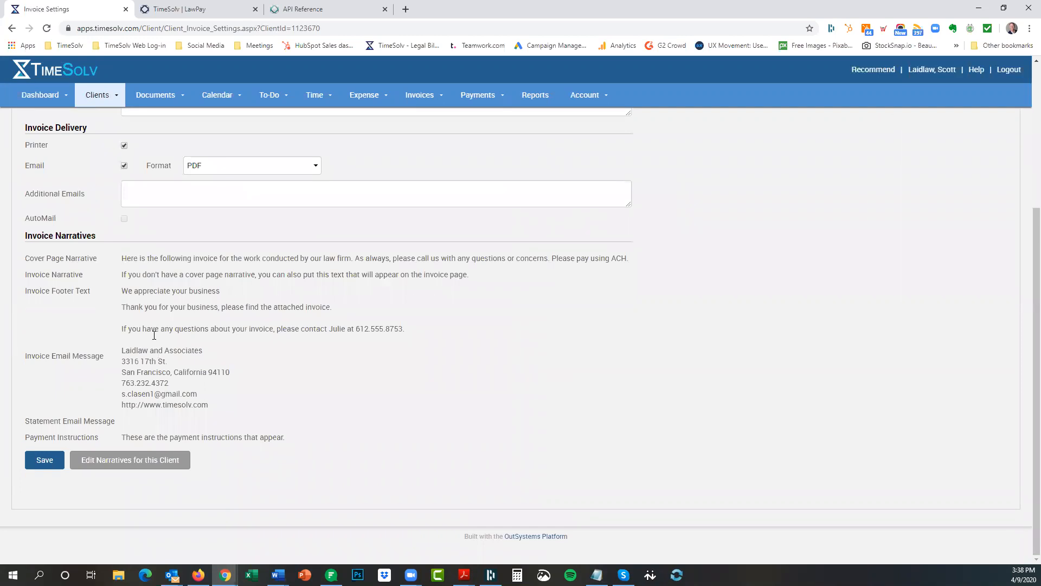
click(120, 462)
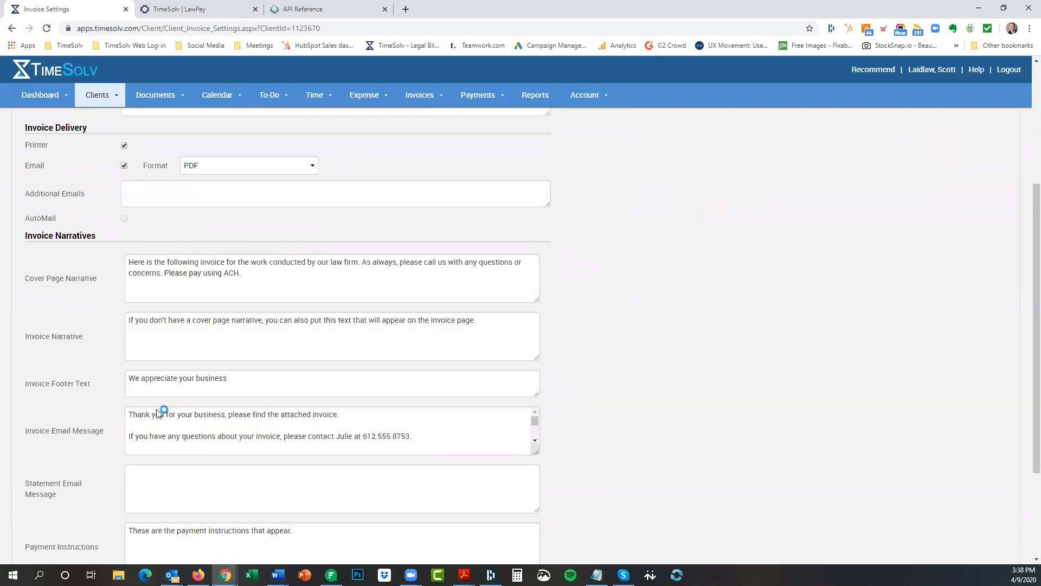
Enlarge the client's invoice email message box, then return to the Clients & Matters list.
scroll(476, 330, down, 2)
drag(530, 343, 534, 427)
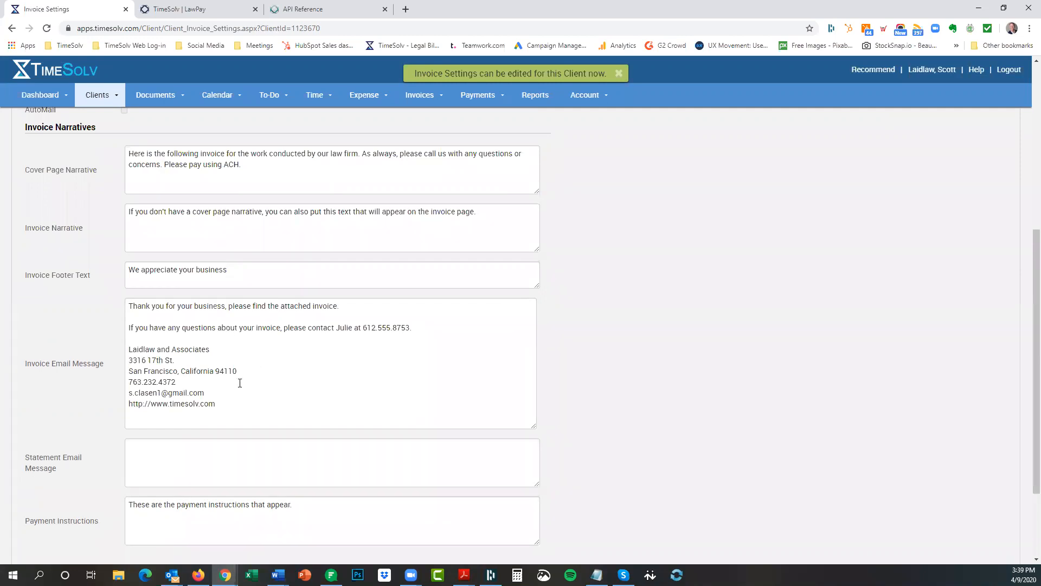
scroll(234, 367, up, 6)
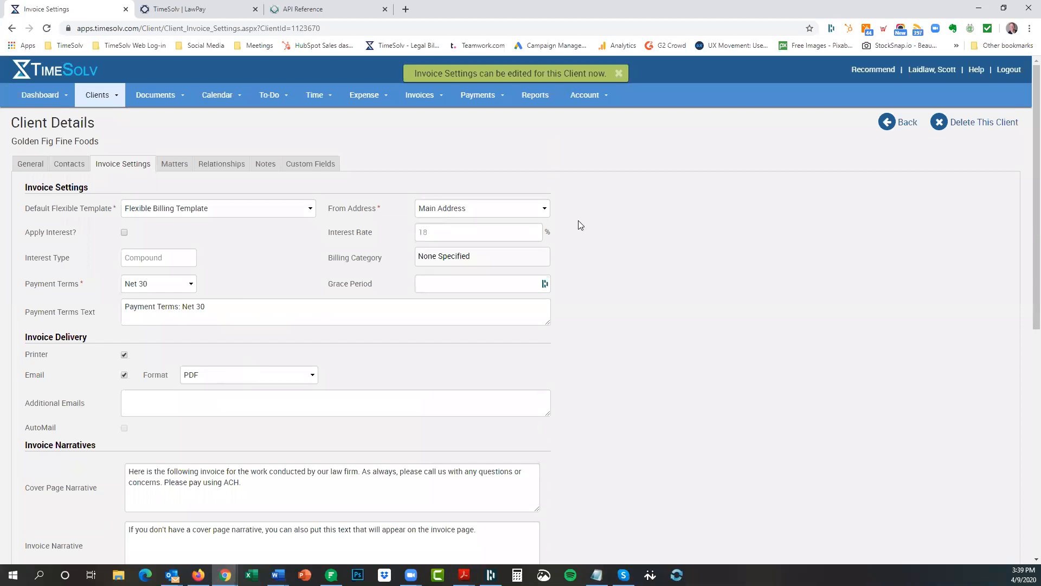
click(902, 123)
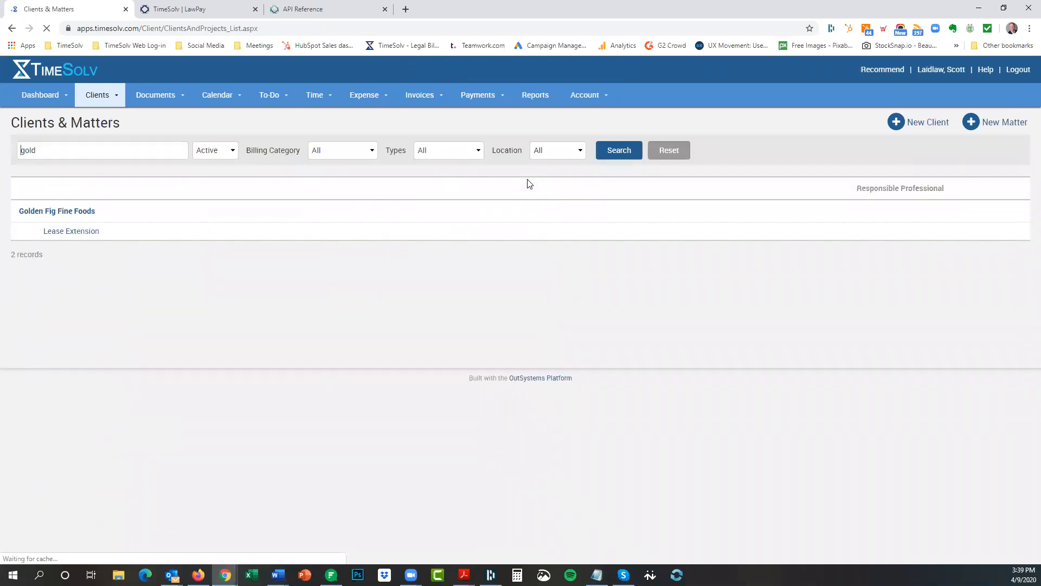
Turn on Edit Narratives for this Matter on Lease Extension, then show the Draft Invoices list.
click(68, 232)
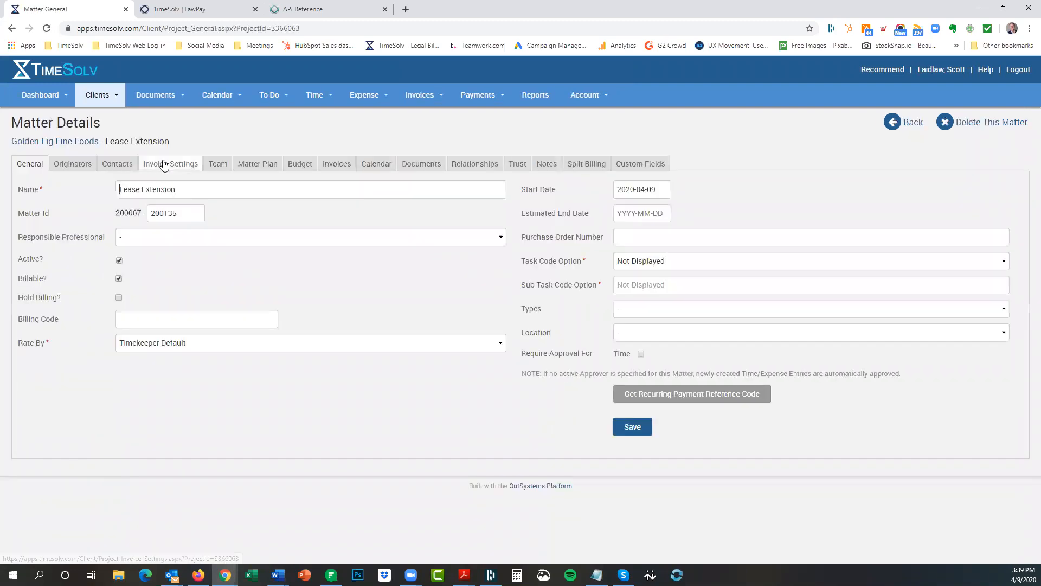
click(161, 164)
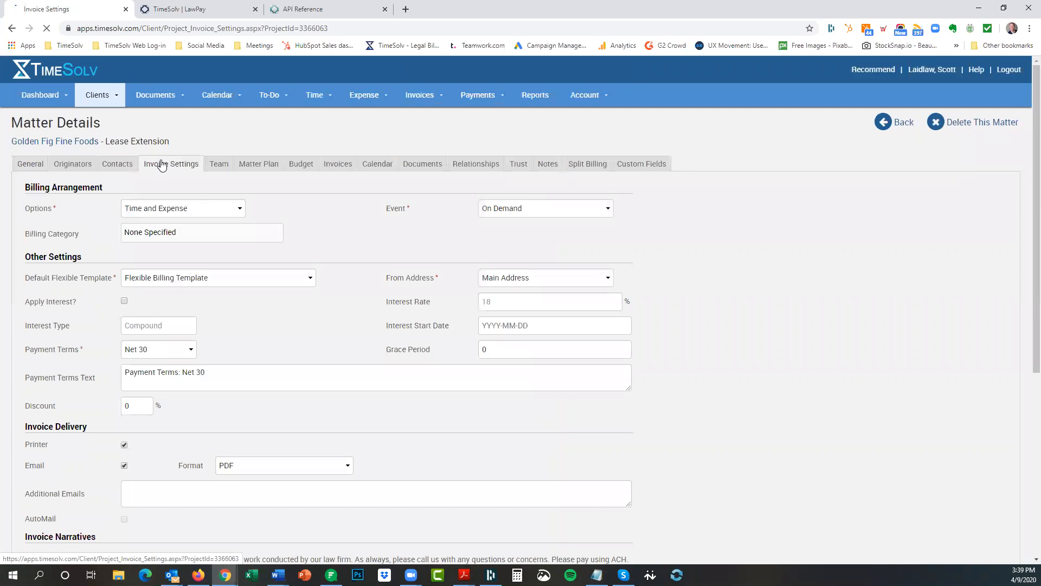
scroll(298, 317, down, 5)
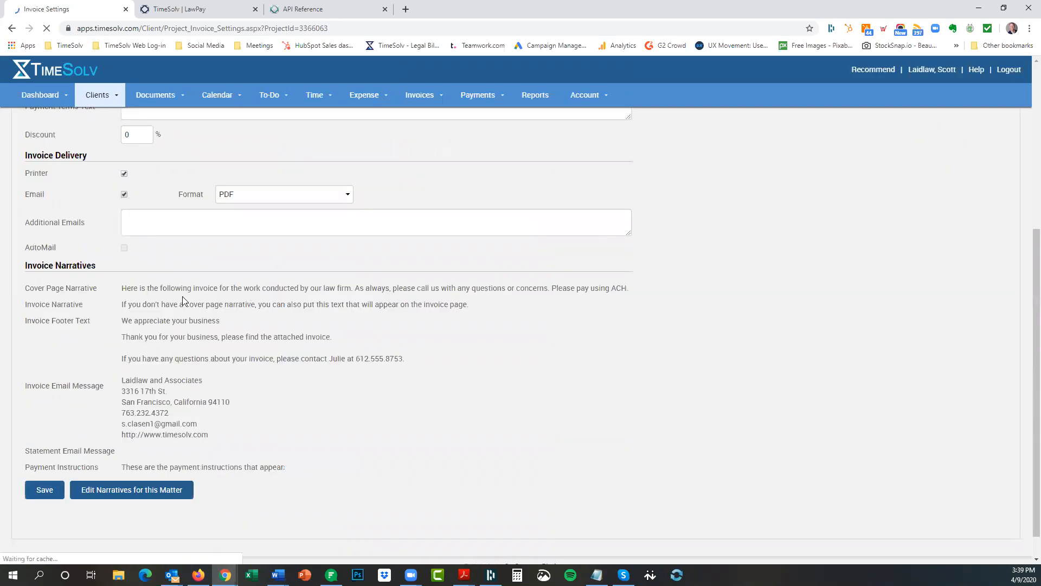
click(122, 484)
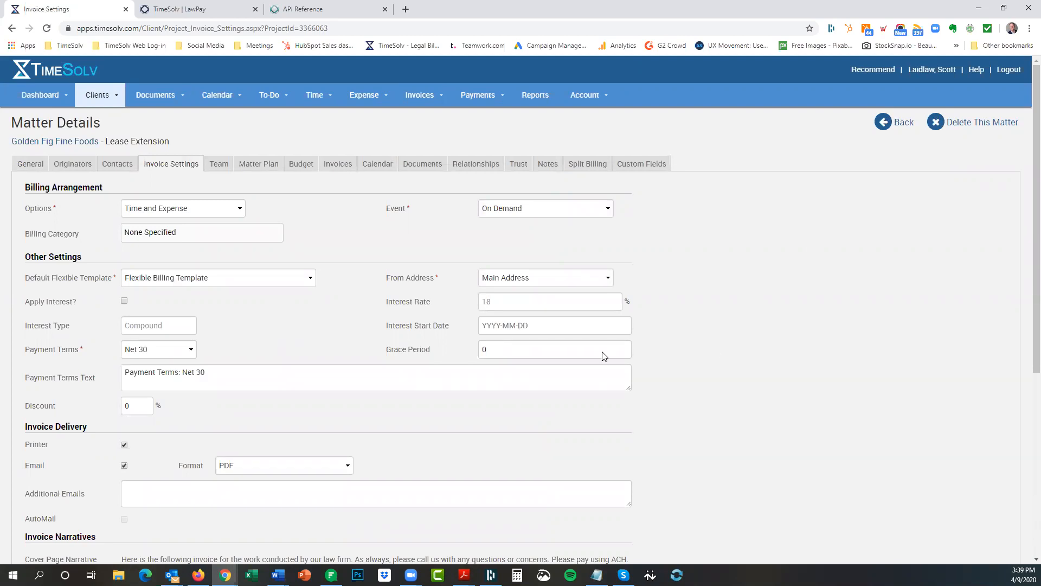
scroll(315, 358, down, 5)
scroll(422, 276, up, 5)
click(421, 96)
click(421, 117)
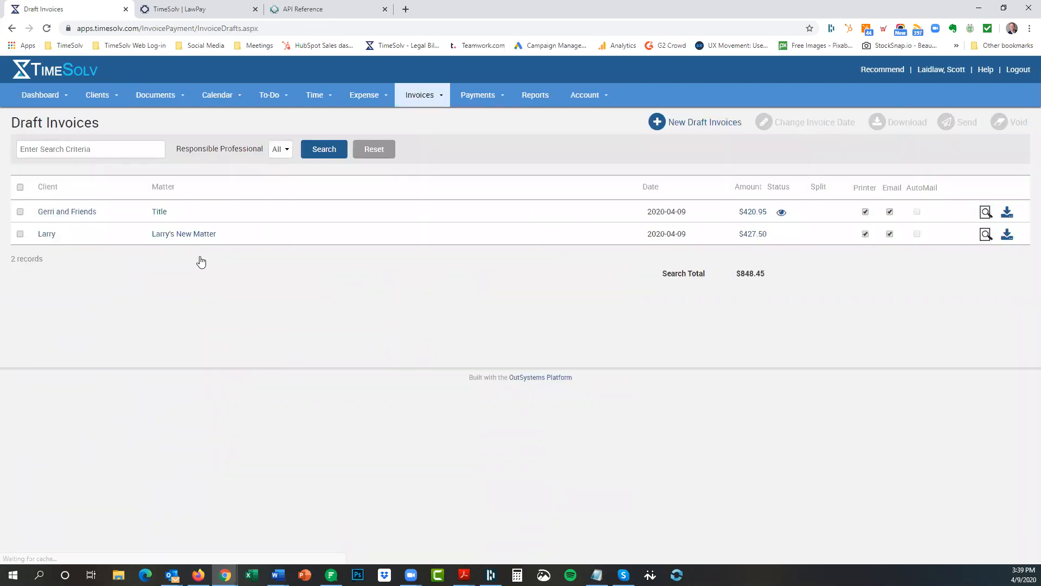
Enlarge the $420.95 draft's Invoice Email Message narrative, then return to Clients & Matters.
click(751, 213)
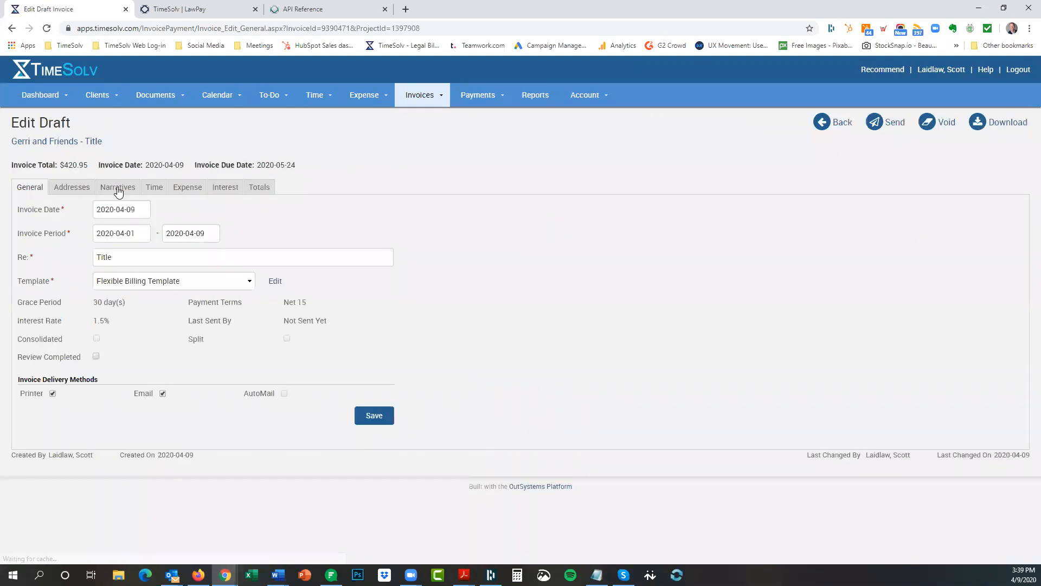
click(119, 191)
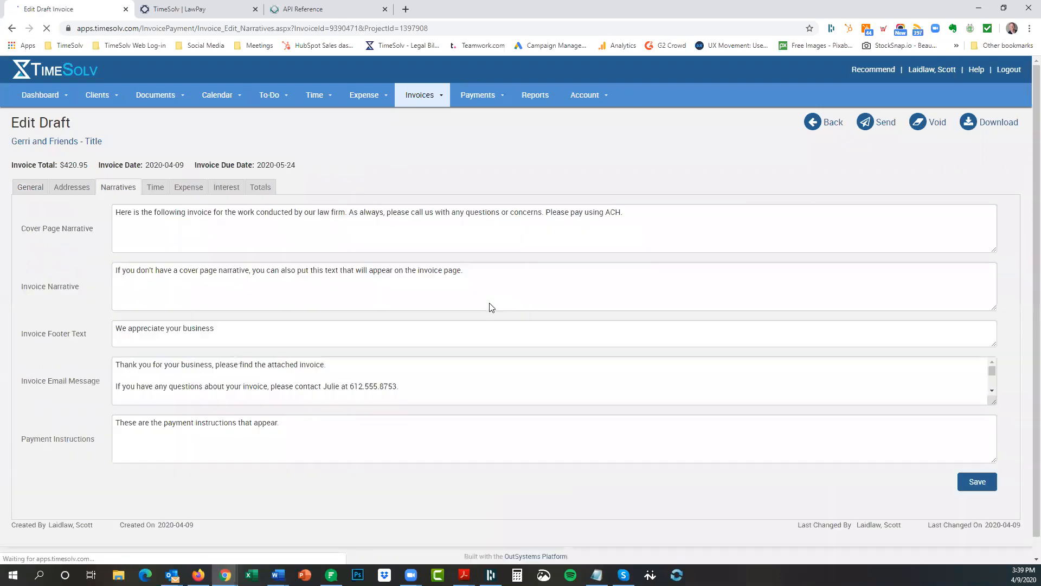
drag(994, 403, 982, 493)
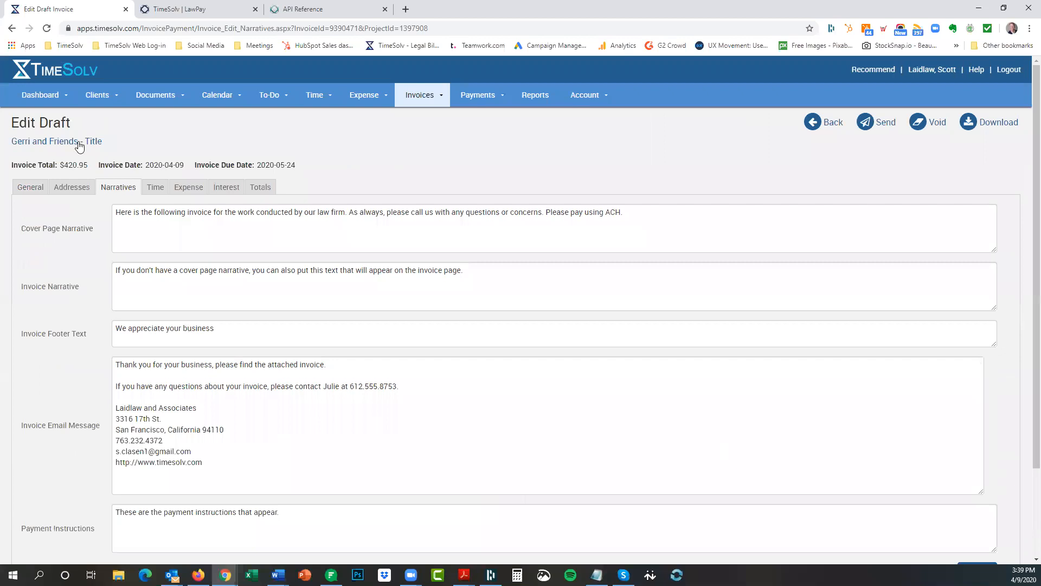
mouse_move(110, 97)
click(107, 122)
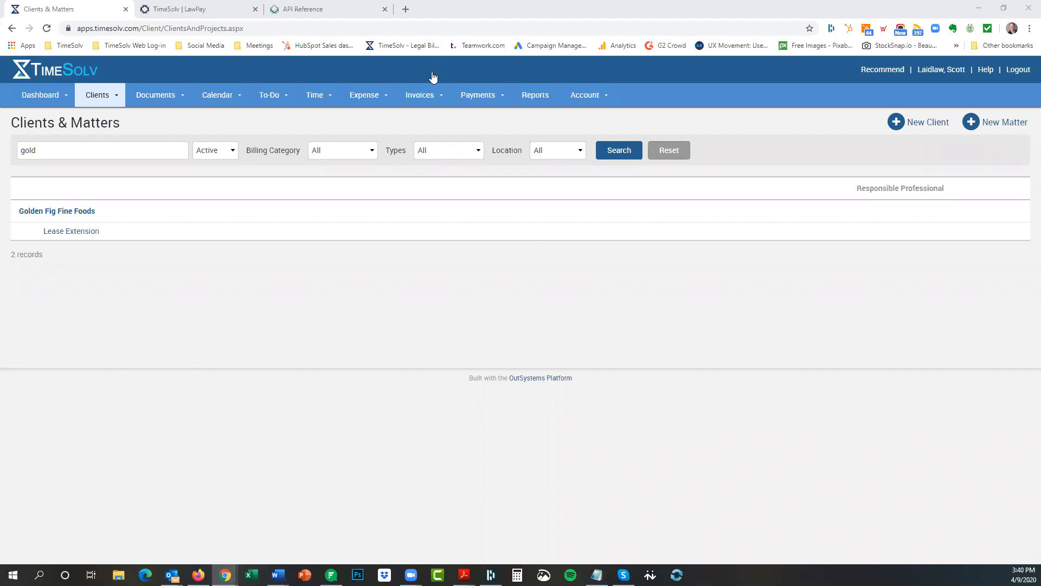
click(404, 10)
click(245, 46)
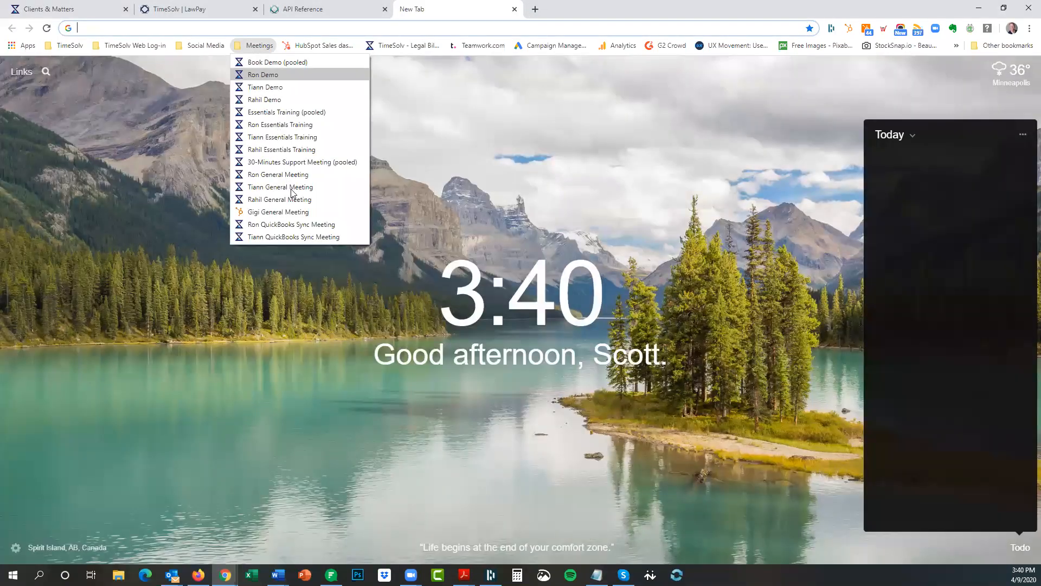
click(320, 162)
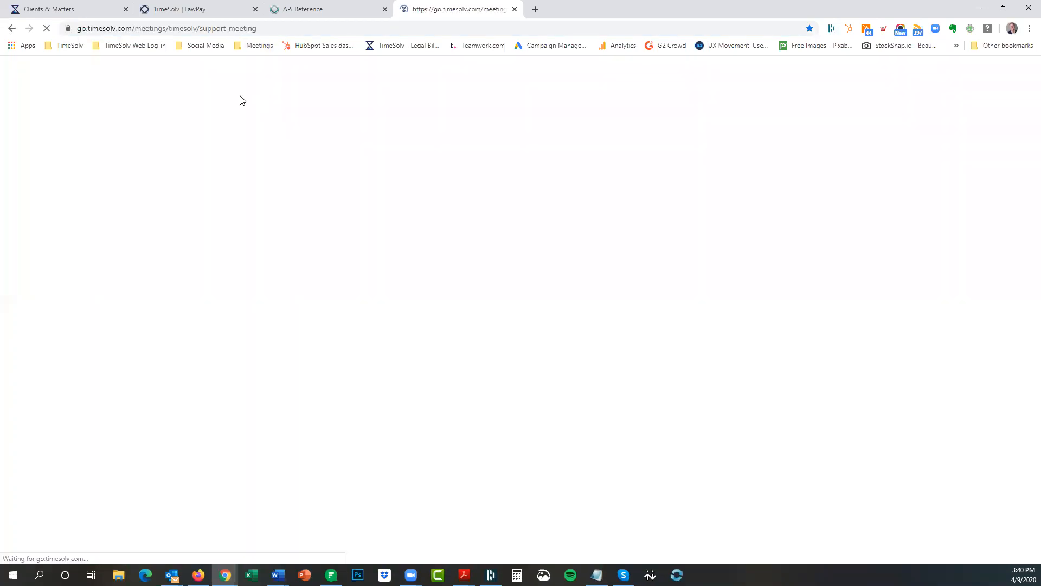
click(182, 30)
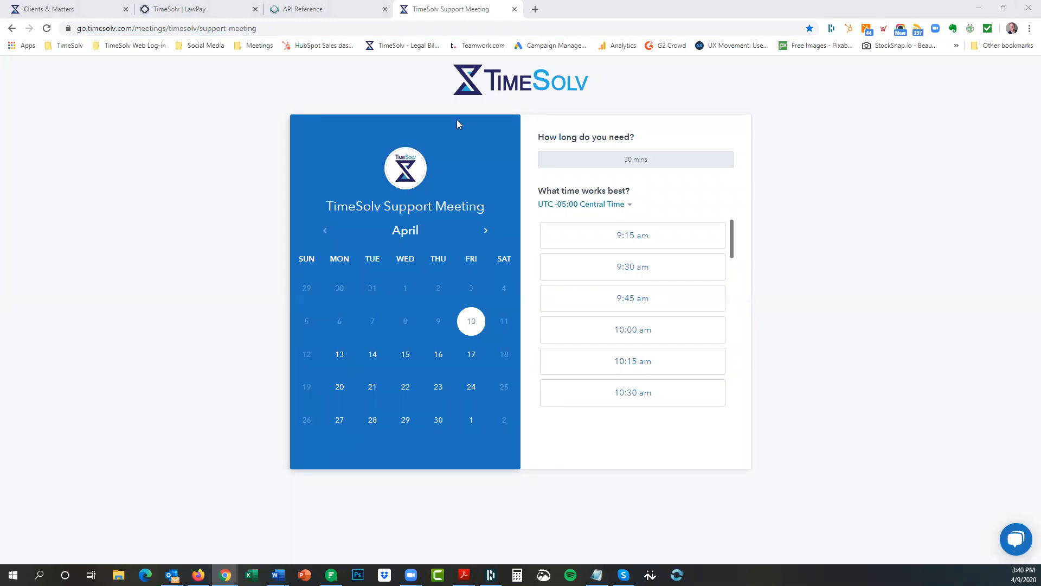
click(513, 10)
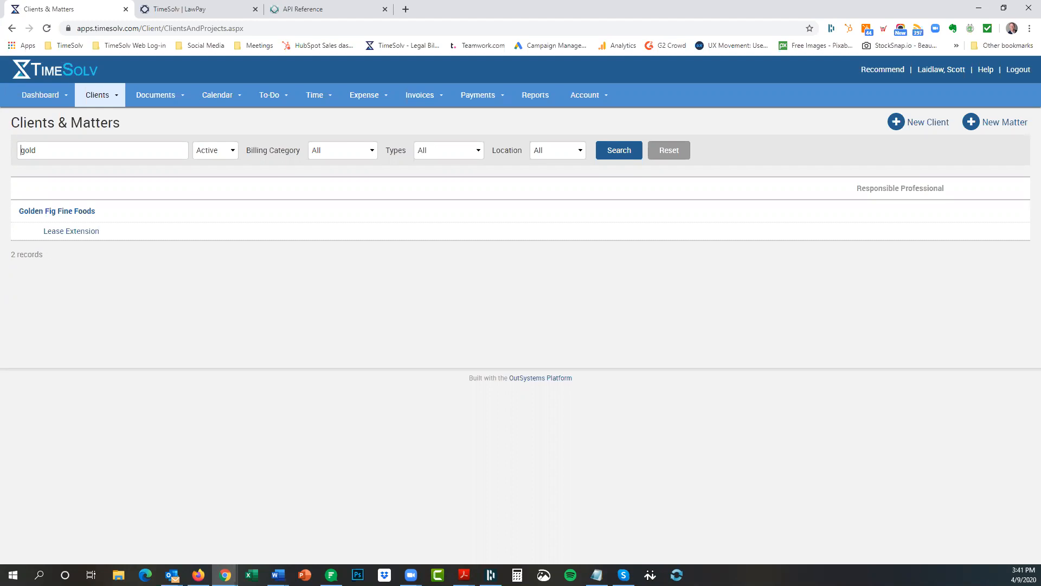
key(alt+Tab)
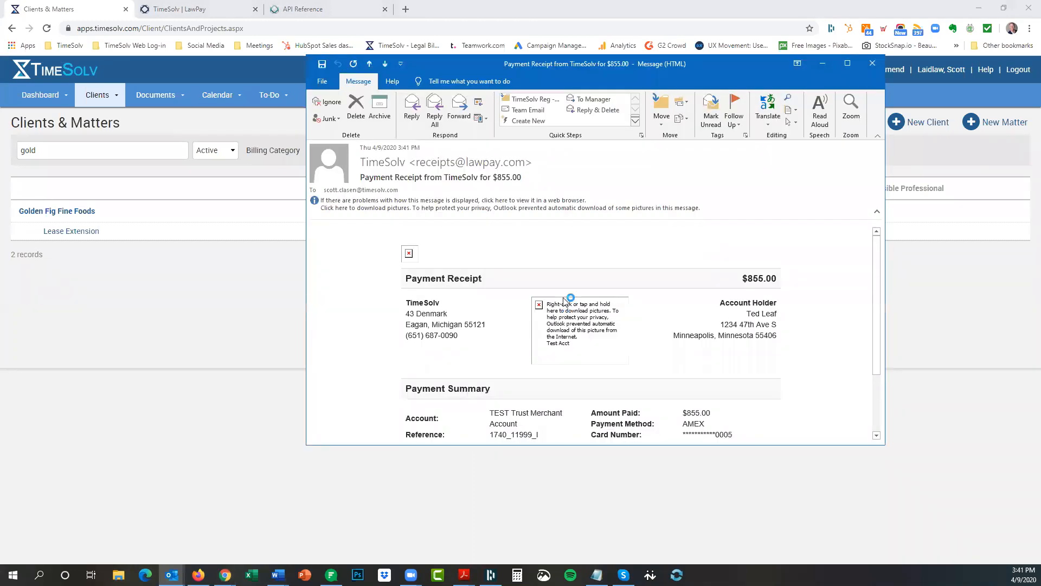
click(539, 207)
click(567, 212)
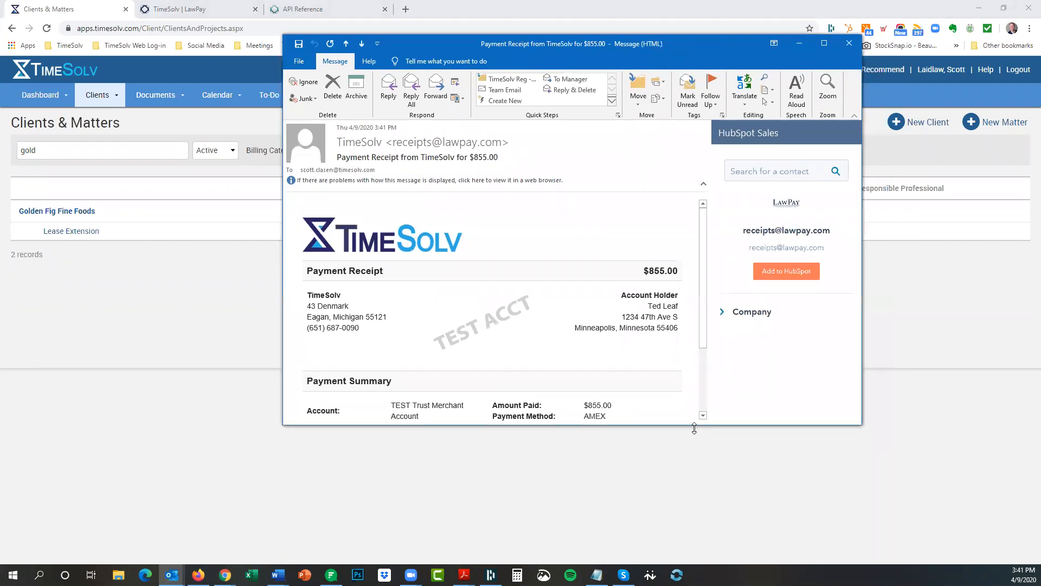
drag(694, 428, 694, 564)
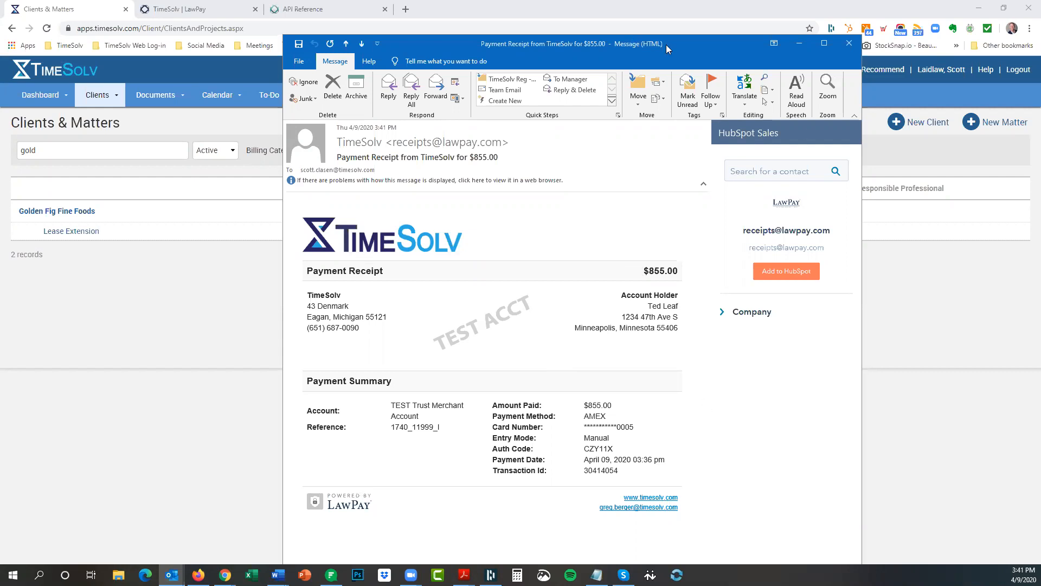
drag(685, 49, 661, 19)
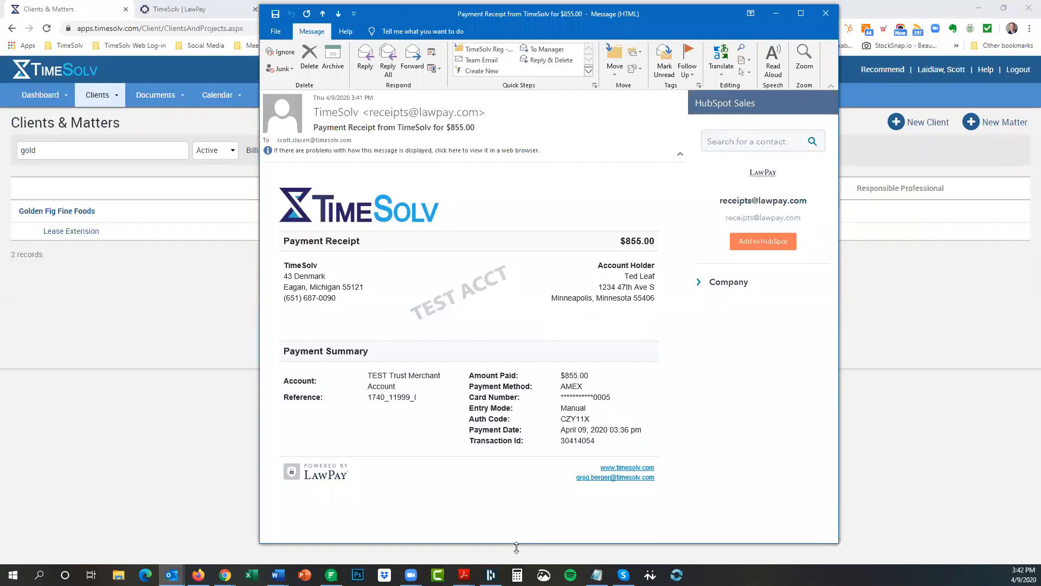
drag(517, 547, 517, 418)
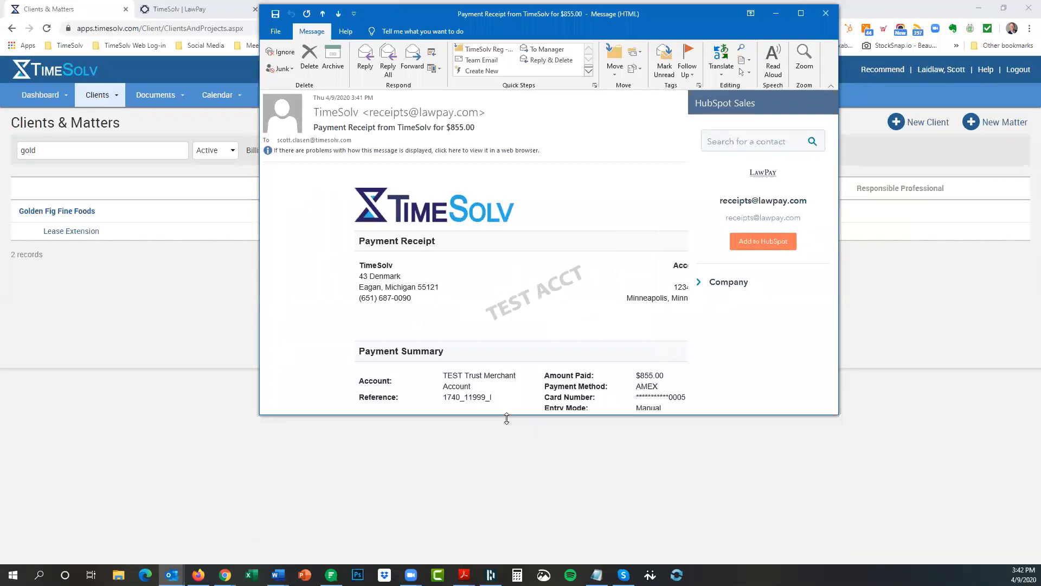
click(835, 17)
click(524, 317)
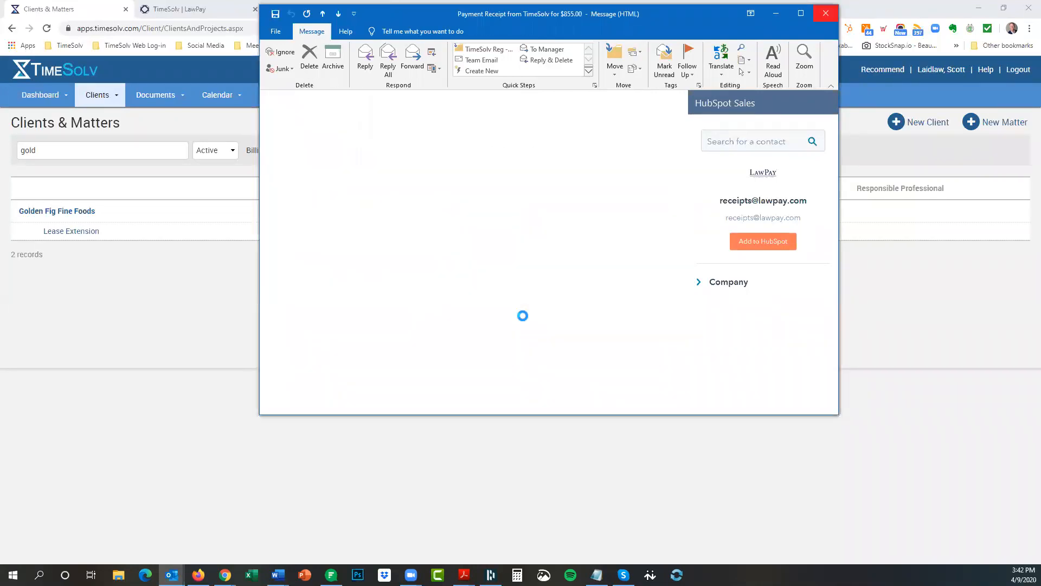
Review LawPay's pricing, highlighting the 2.95% specialty card rate, then return to TimeSolv Clients & Matters.
click(189, 7)
scroll(488, 358, down, 15)
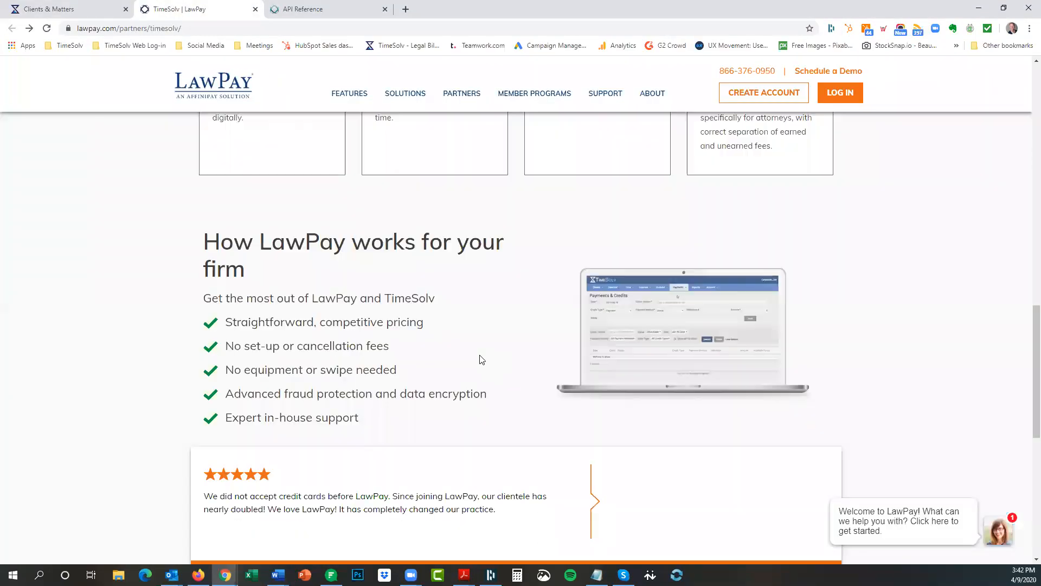
click(220, 346)
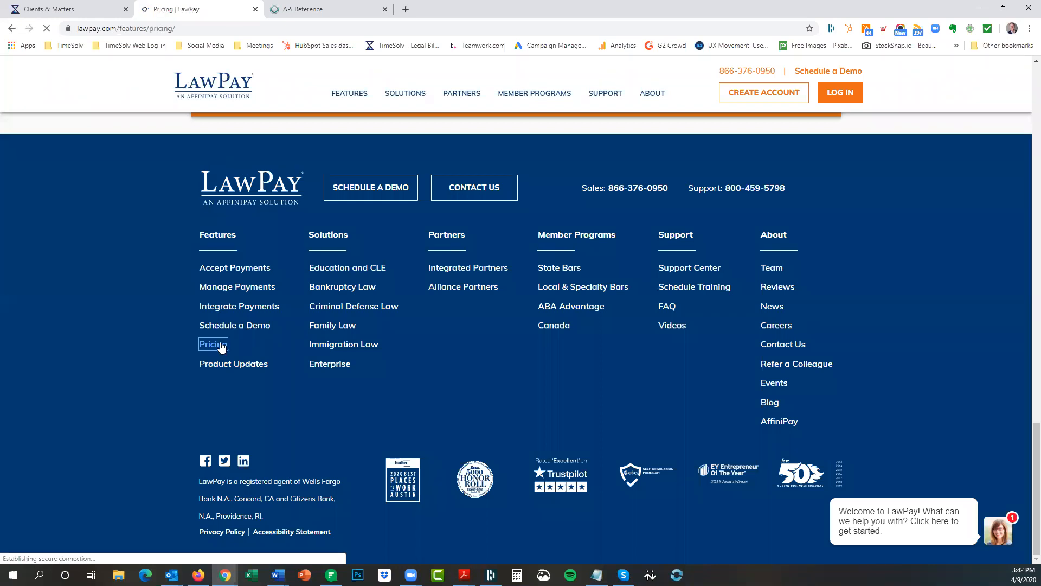
scroll(205, 343, down, 3)
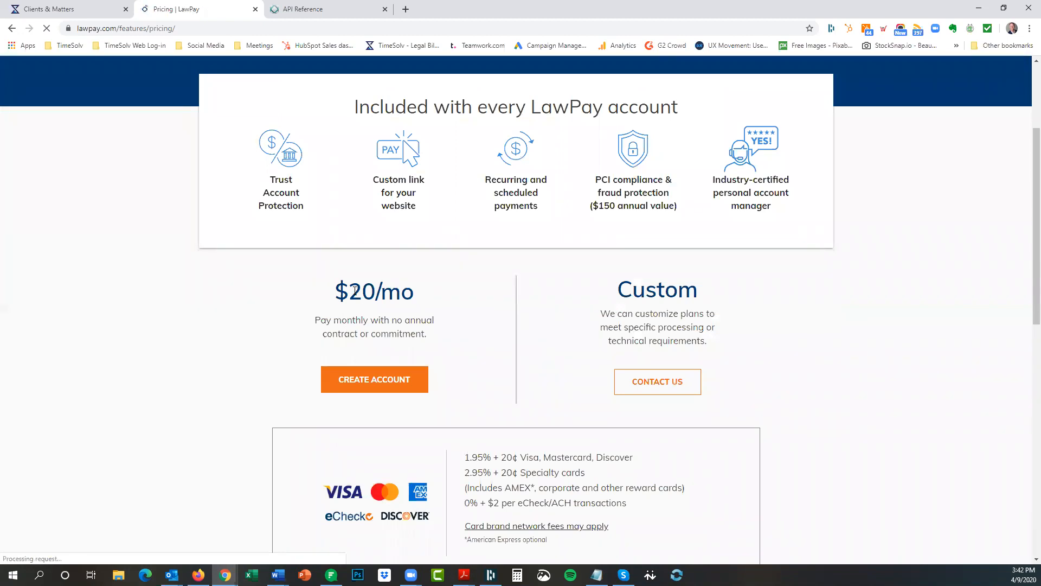
scroll(249, 321, down, 2)
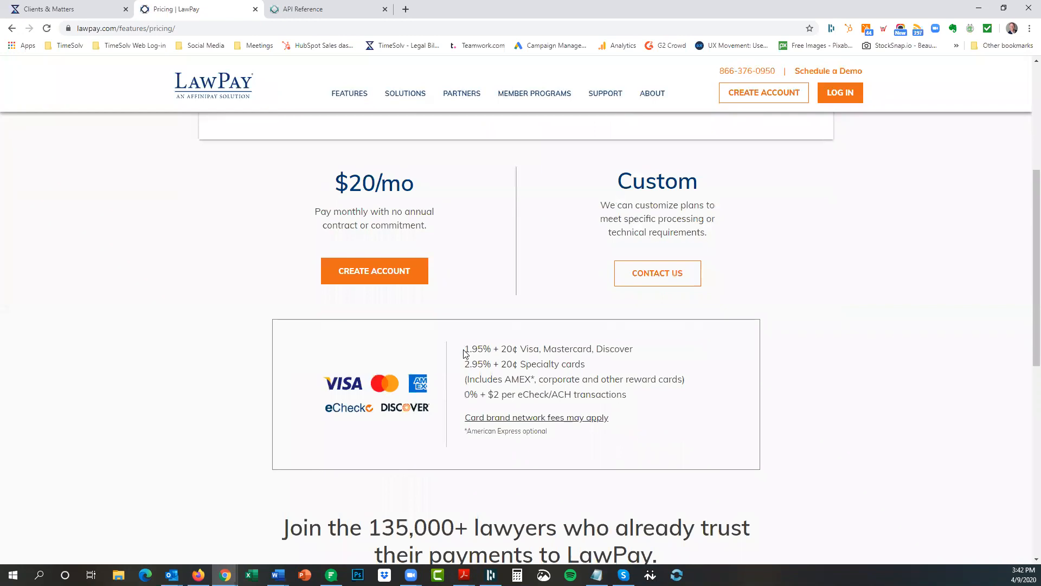
drag(464, 363, 506, 368)
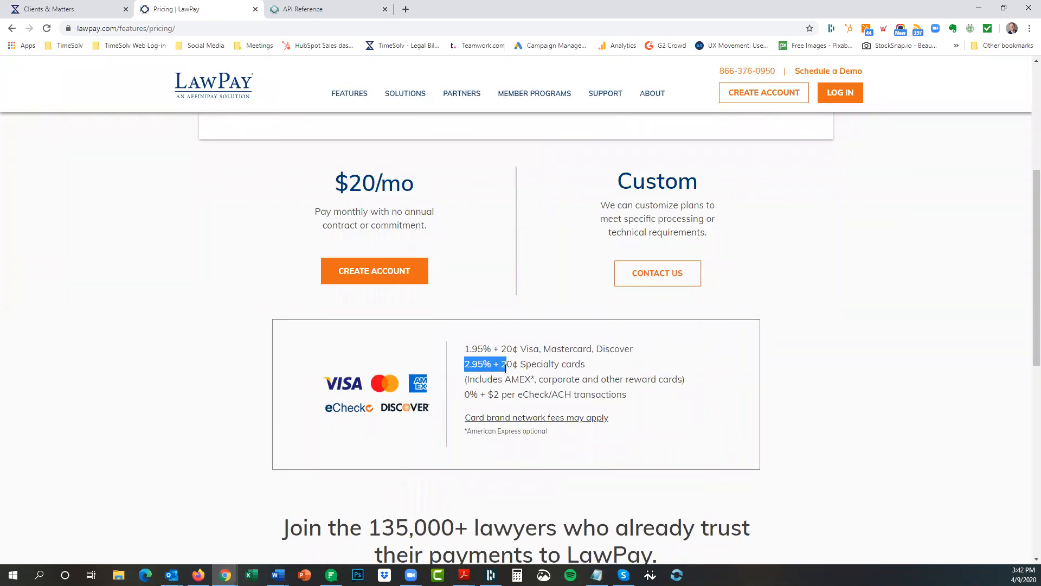
click(891, 334)
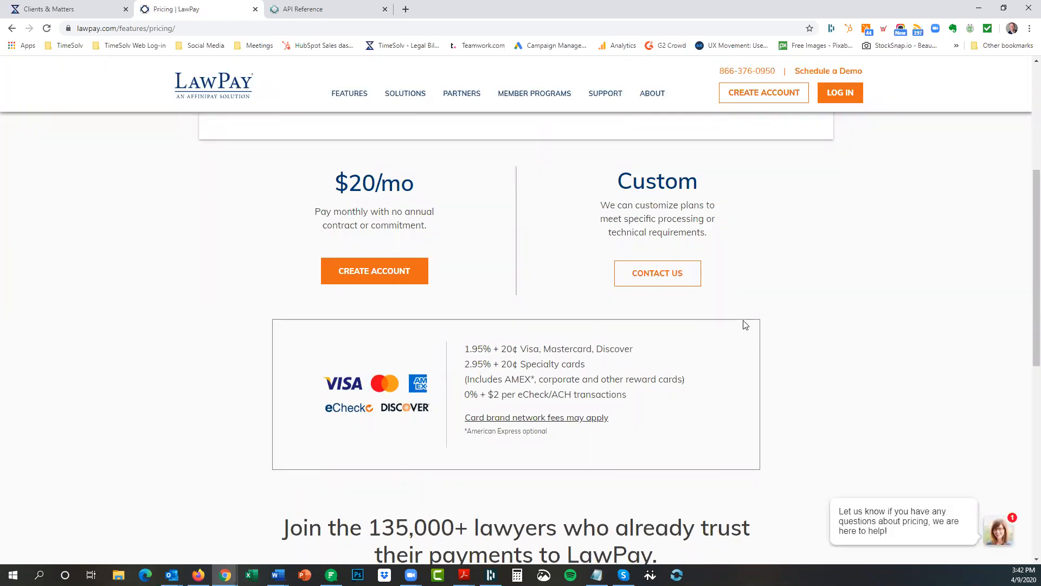
scroll(582, 320, up, 5)
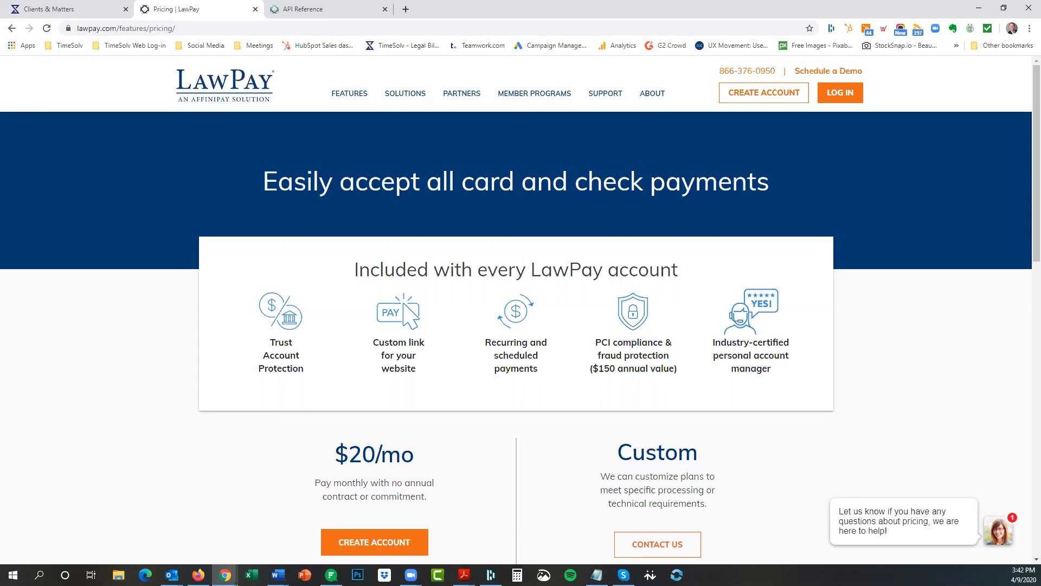
click(66, 9)
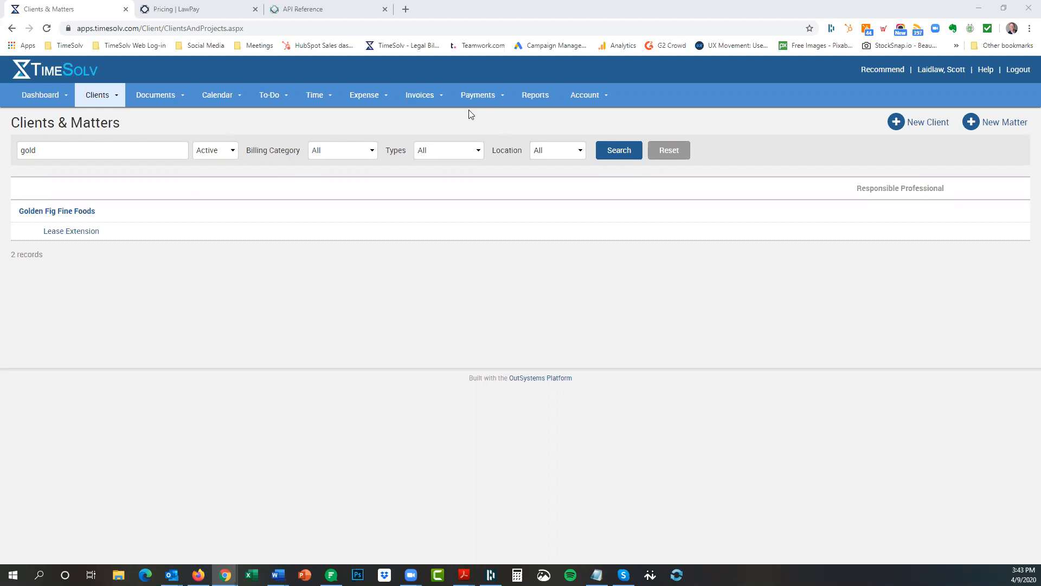
click(487, 100)
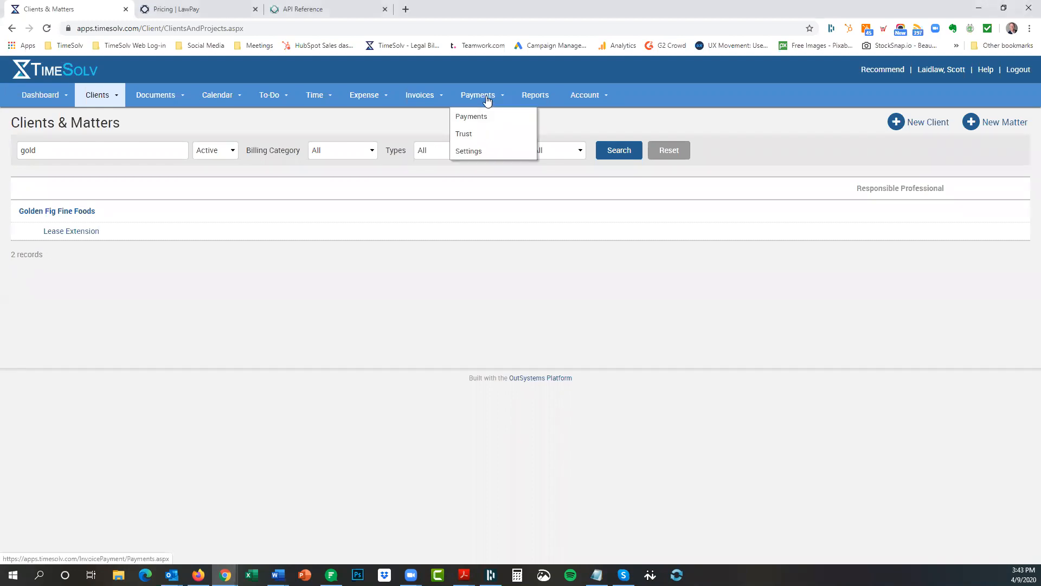
click(598, 118)
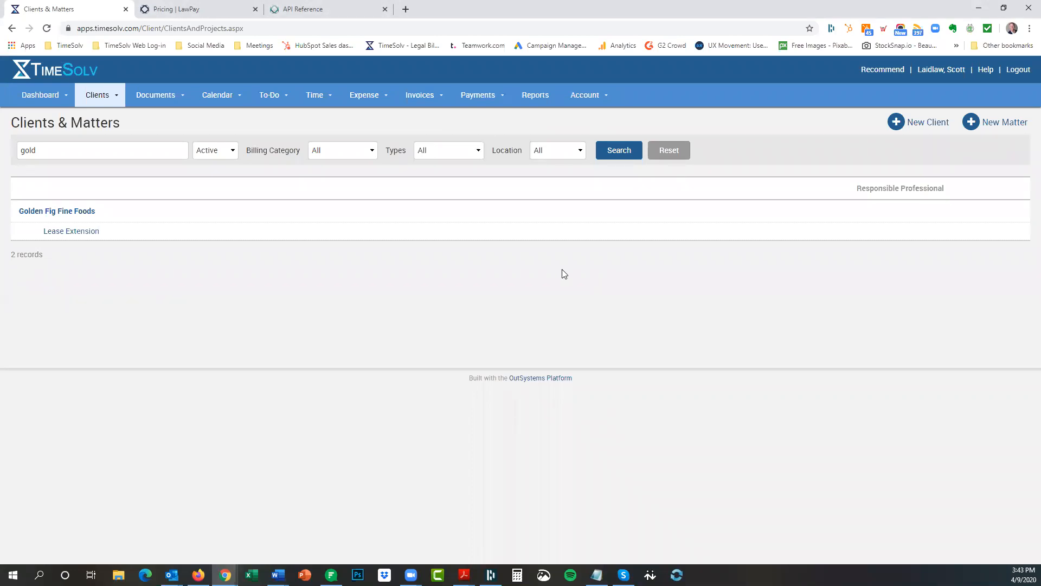
mouse_move(485, 92)
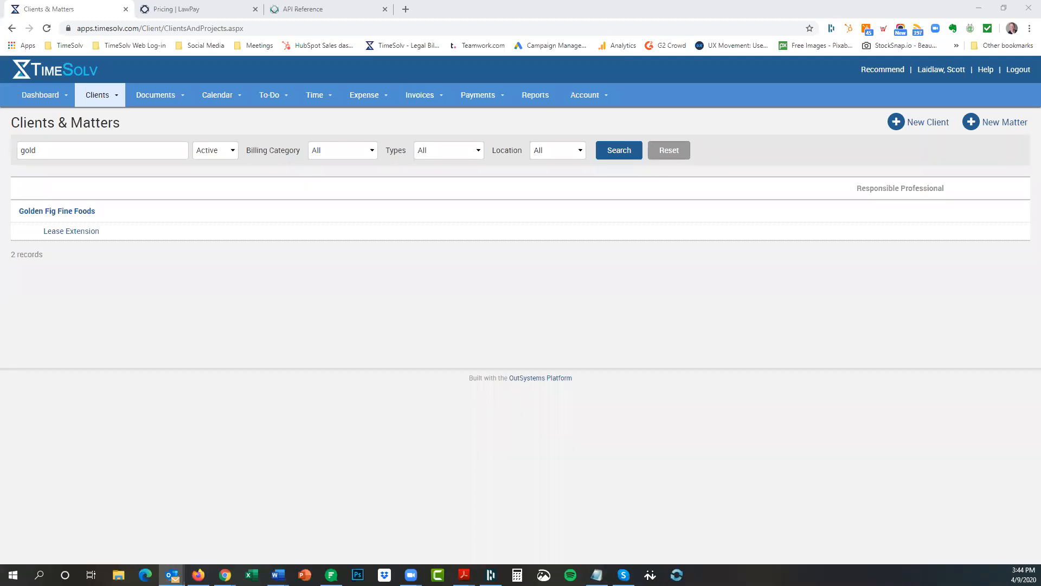
key(alt+Tab)
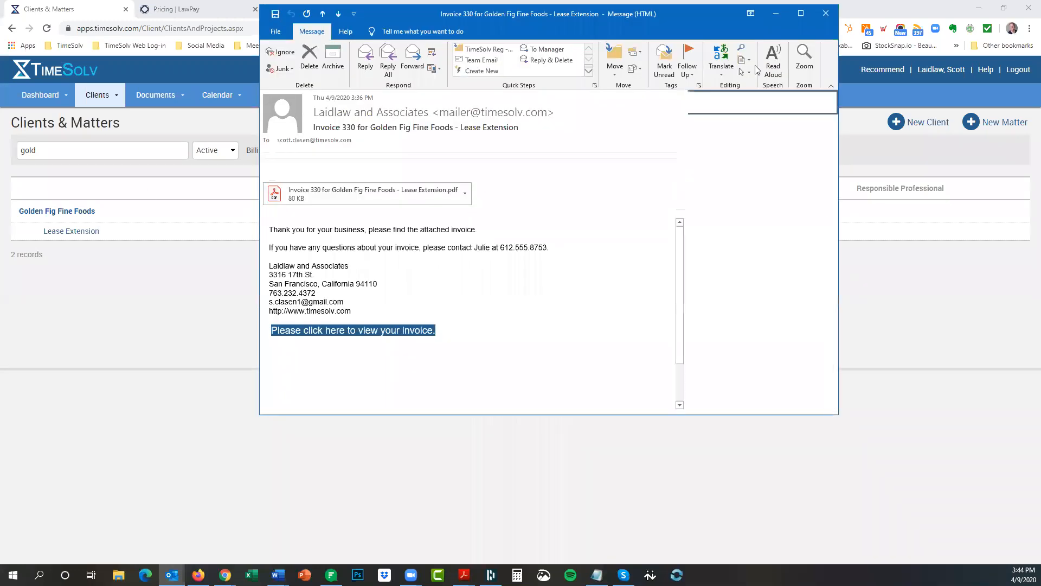
click(827, 11)
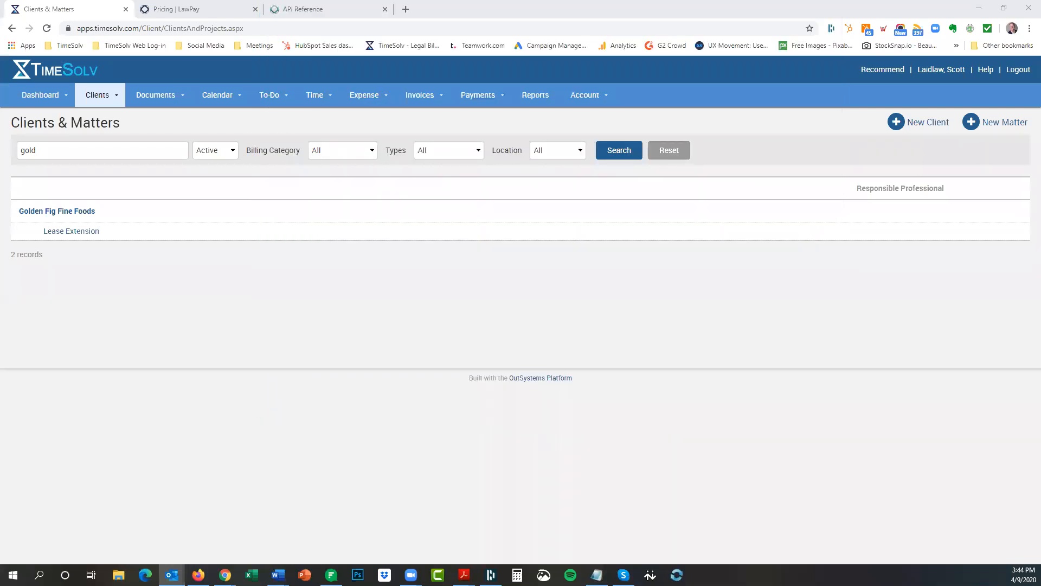
Show the Sent Invoices list sorted by Balance, with Golden Fig invoices 329 and 330 Paid.
mouse_move(424, 99)
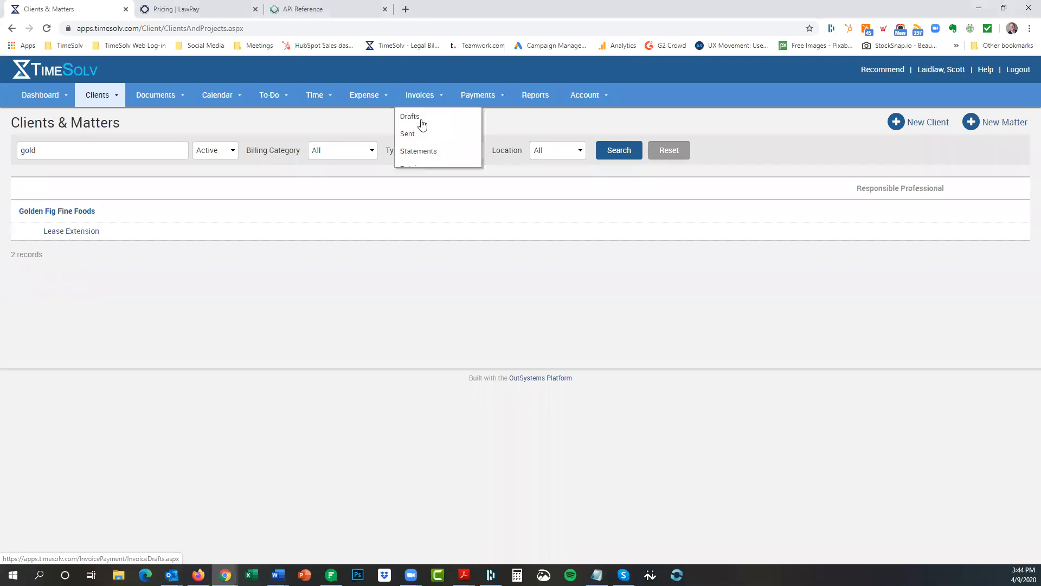
click(418, 136)
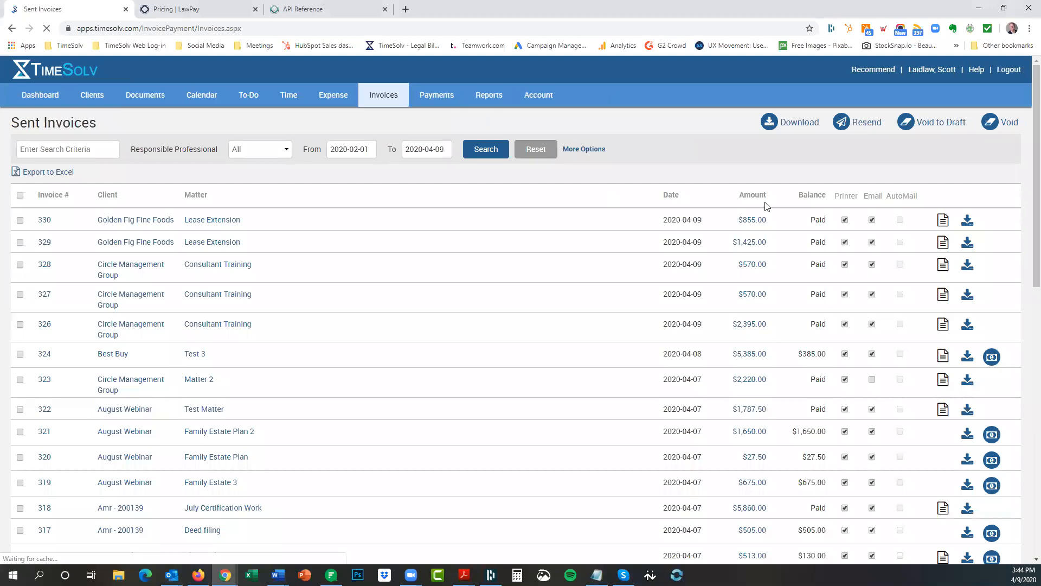
click(813, 199)
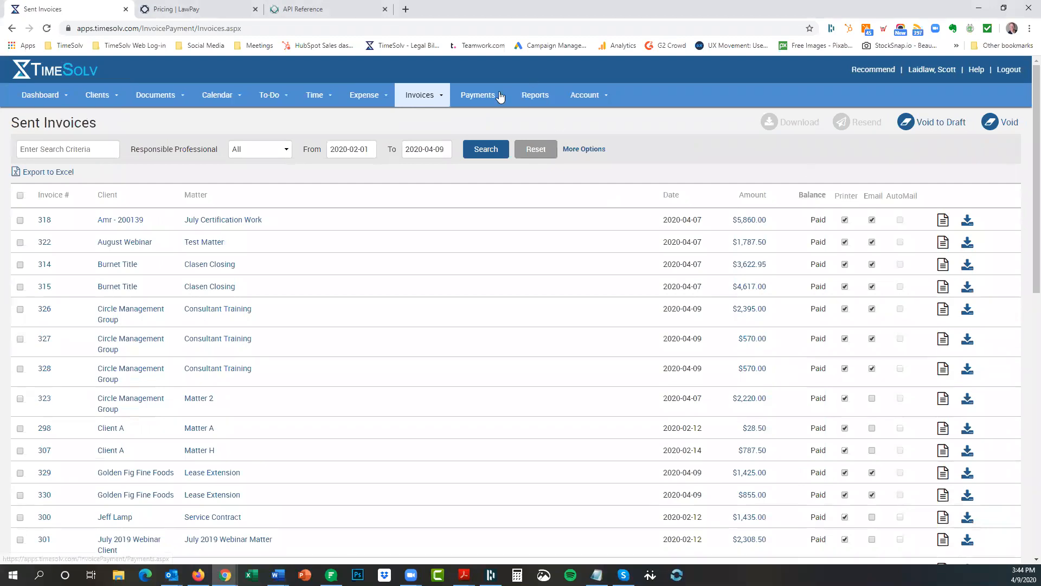
mouse_move(482, 96)
Scroll through the client General settings, then bring up the Time Entry form.
mouse_move(118, 102)
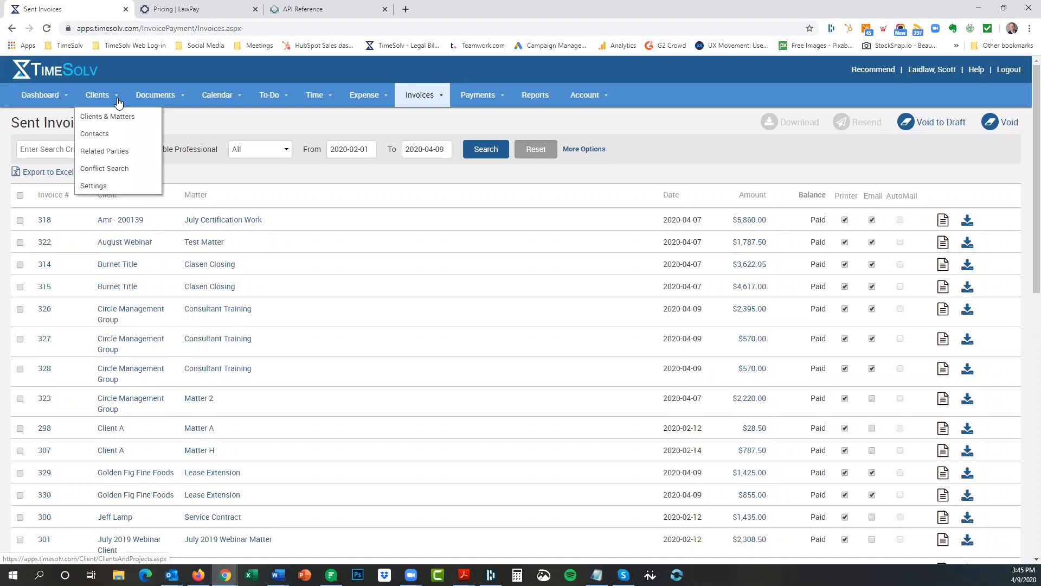
click(120, 189)
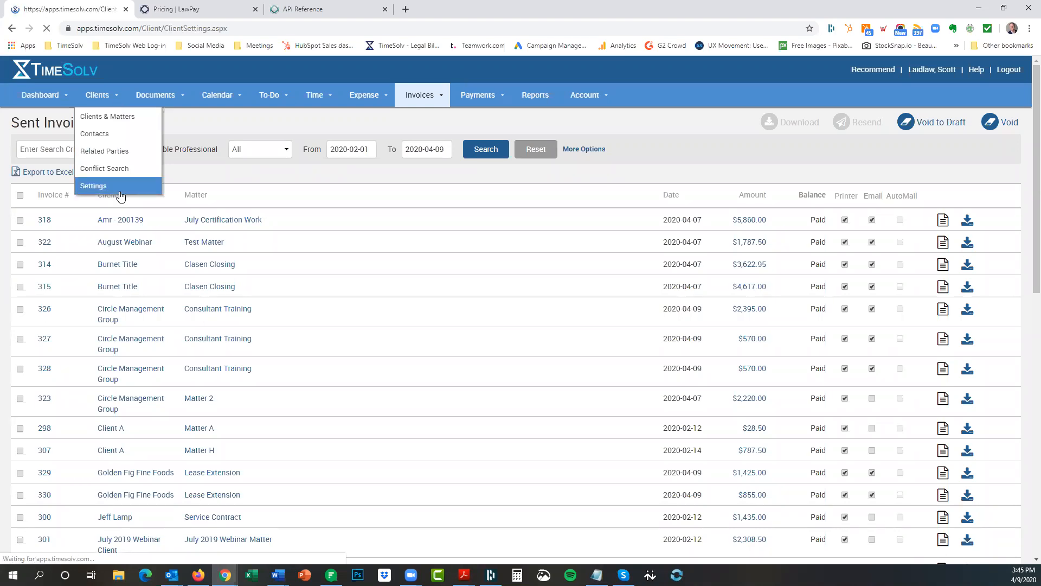
scroll(244, 434, down, 3)
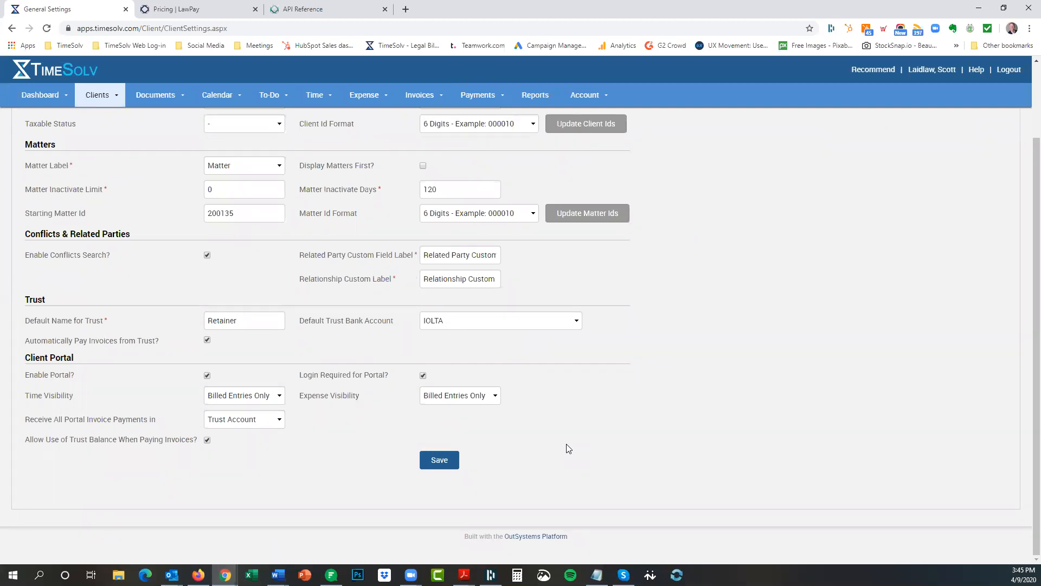
scroll(629, 367, up, 2)
scroll(629, 366, down, 2)
scroll(726, 221, up, 2)
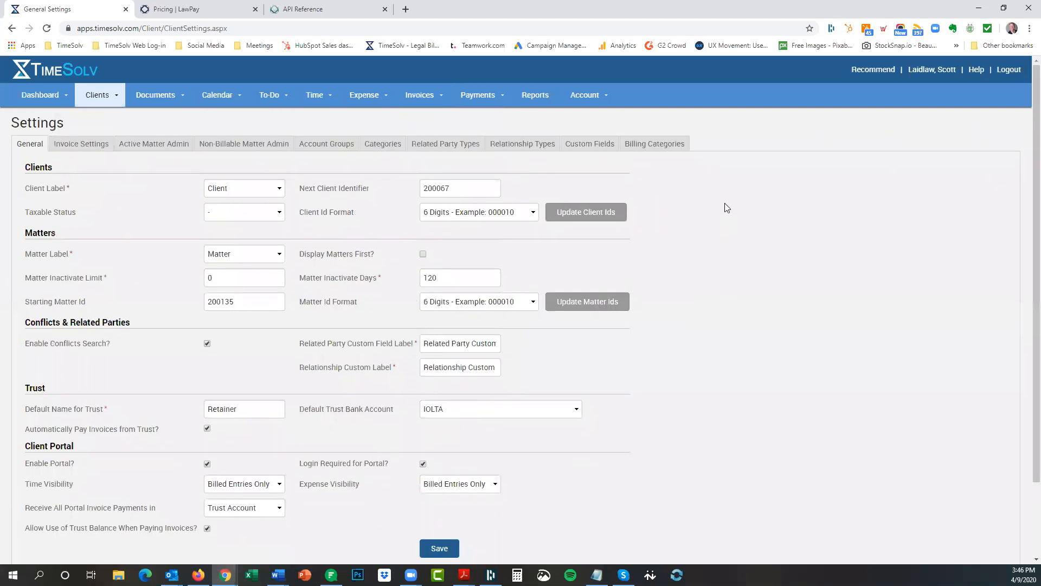
click(324, 98)
click(322, 120)
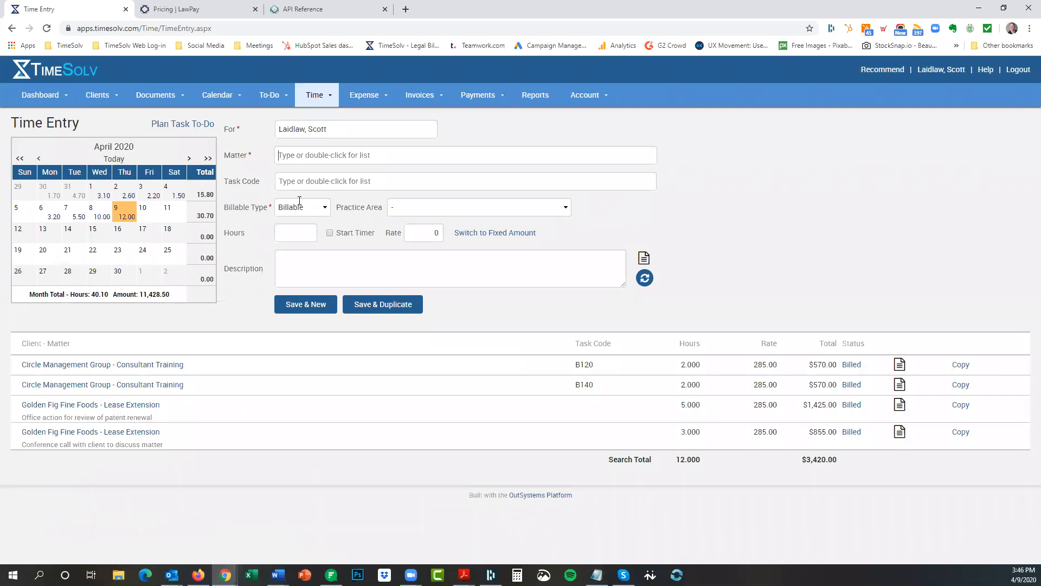
Save a 6-hour 'Filing fee at government complex' entry for Golden Fig – Lease Extension, then show Drafts.
text(golde)
click(350, 172)
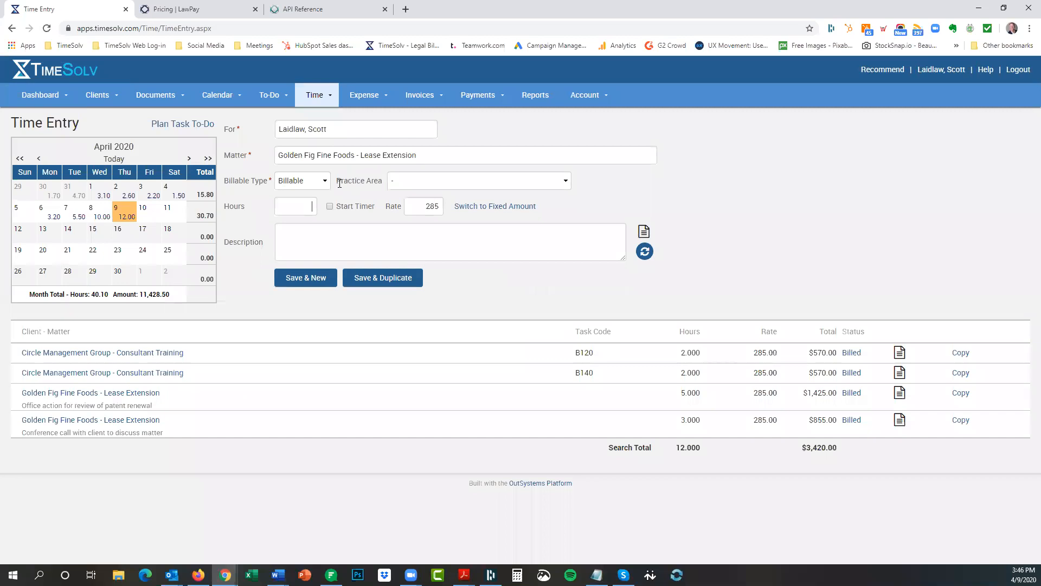
text(6Filing fee at government complex)
click(300, 279)
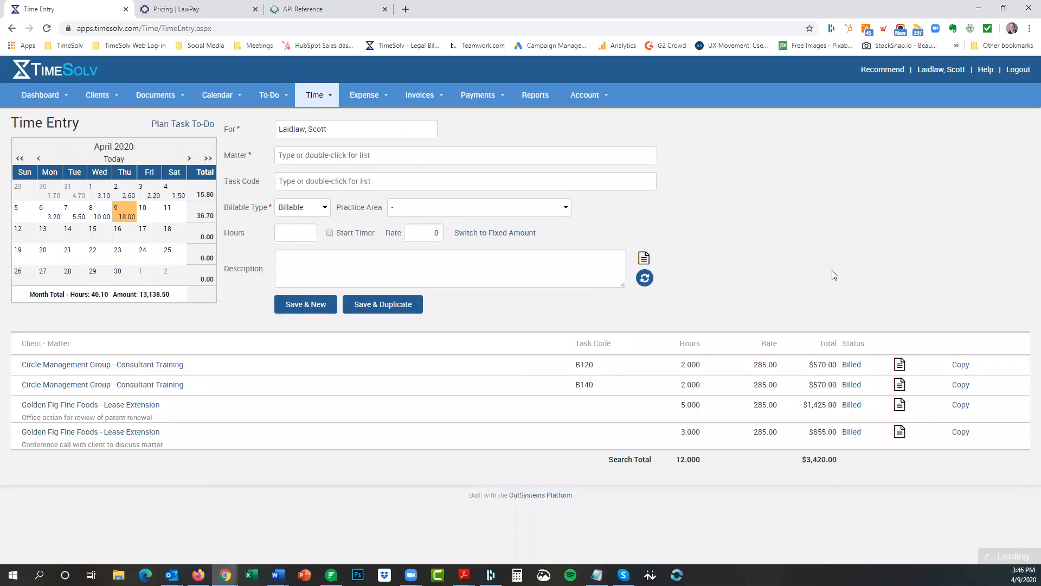
mouse_move(419, 96)
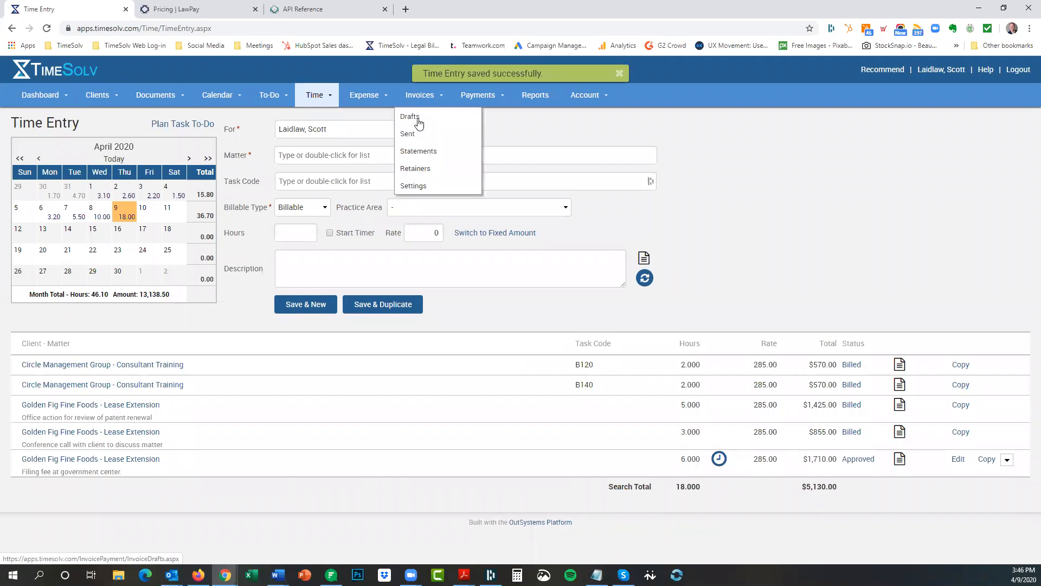
click(418, 122)
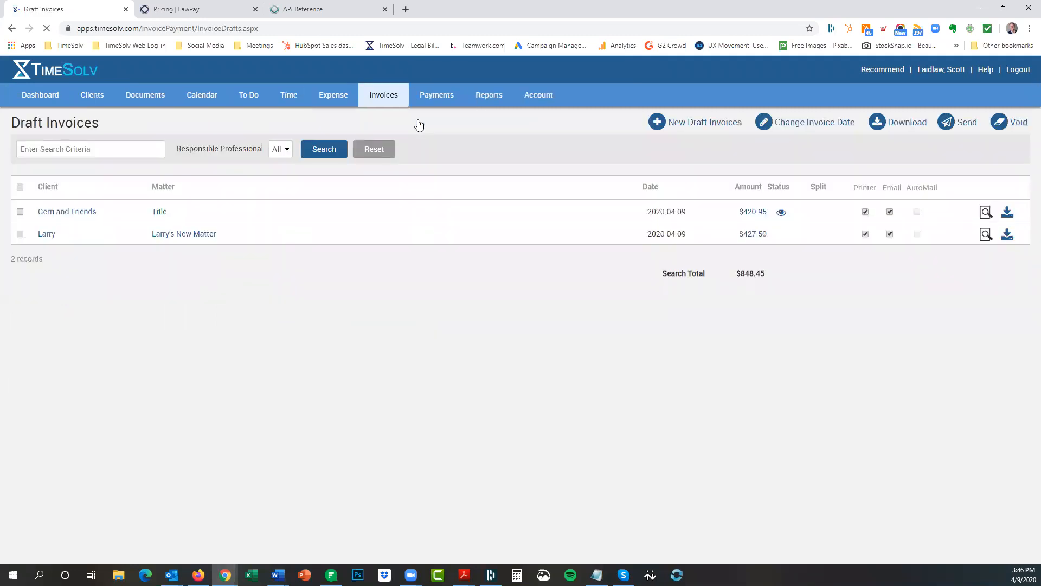
Generate a new draft invoice for Golden Fig Fine Foods.
click(687, 122)
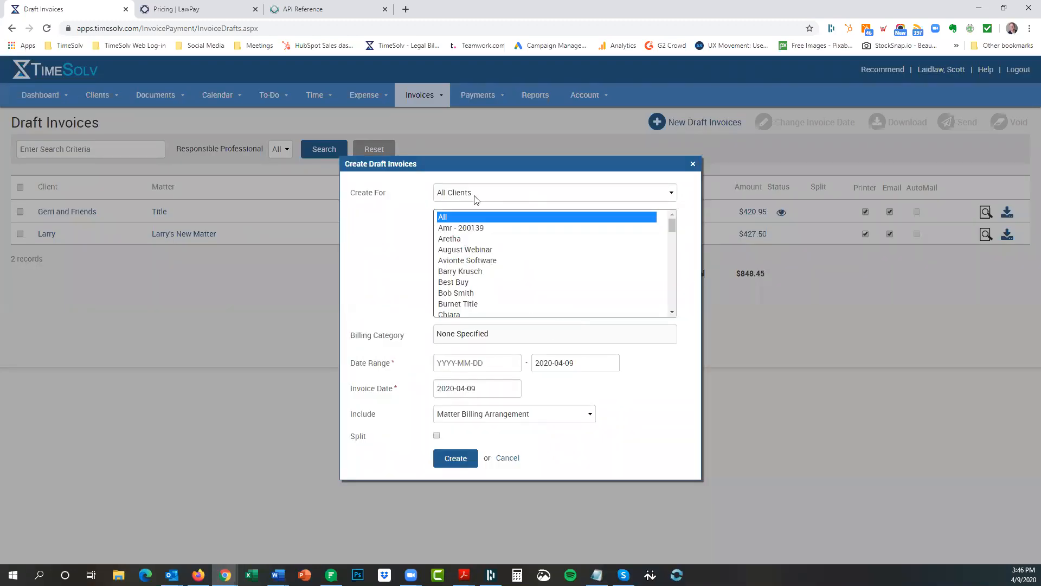
text(go)
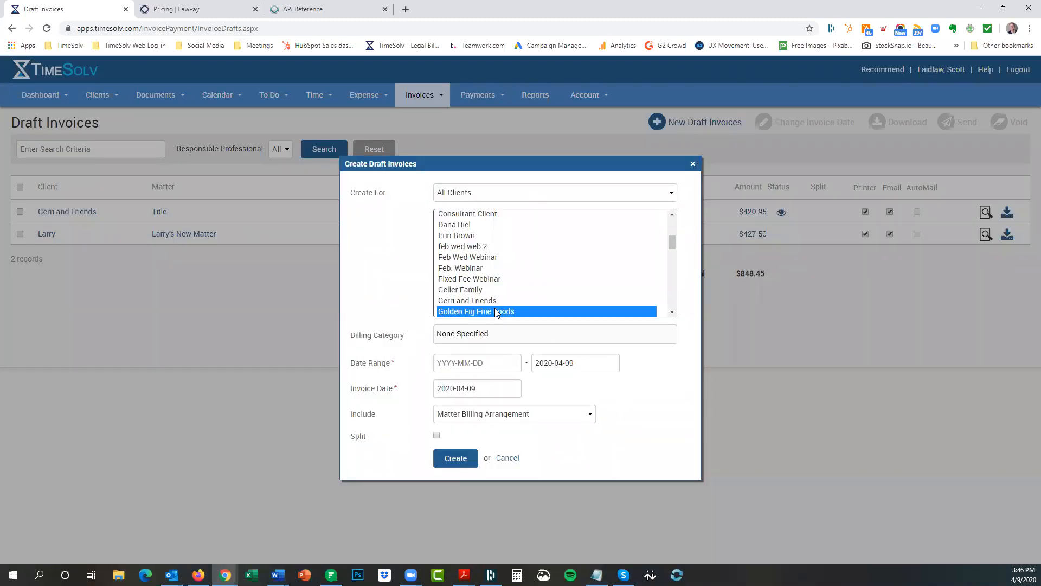
click(456, 458)
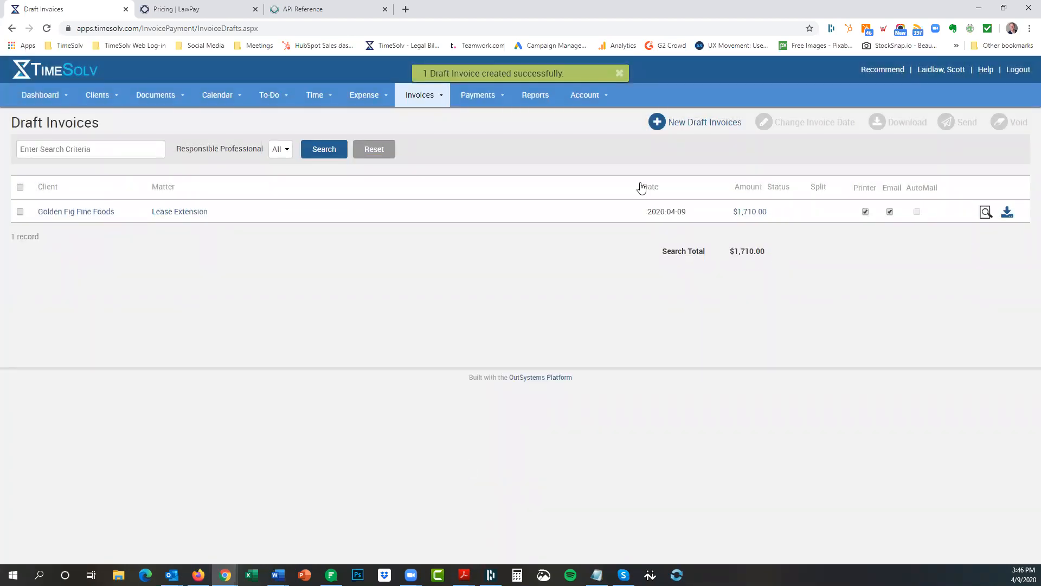
Send the $1,710 Lease Extension draft invoice, leaving no drafts.
click(20, 211)
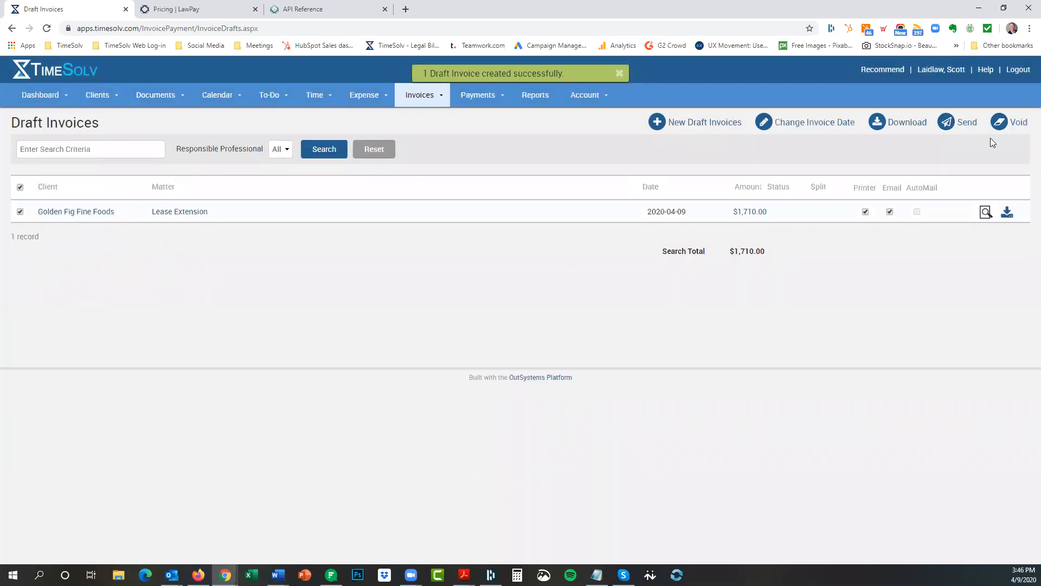
click(970, 124)
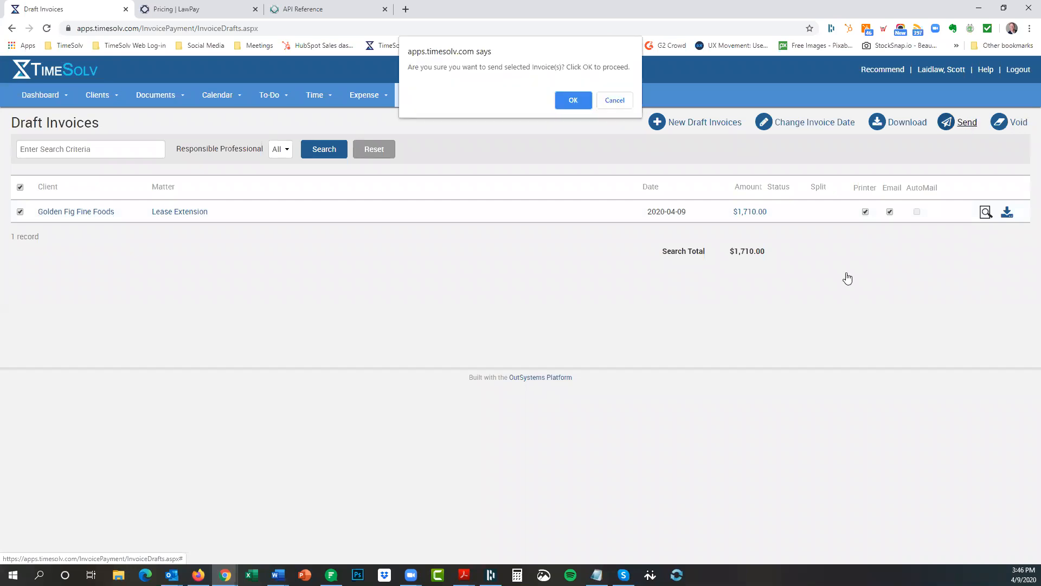
click(576, 97)
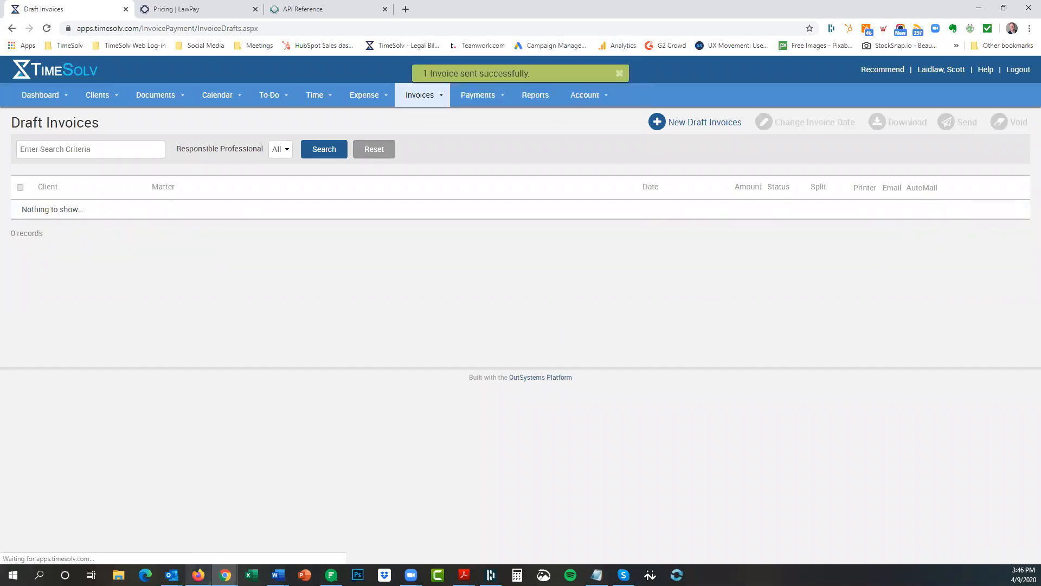
Move the invoice PDF aside and show the portal's invoice list with invoice 331 owing $1,710.00.
click(198, 575)
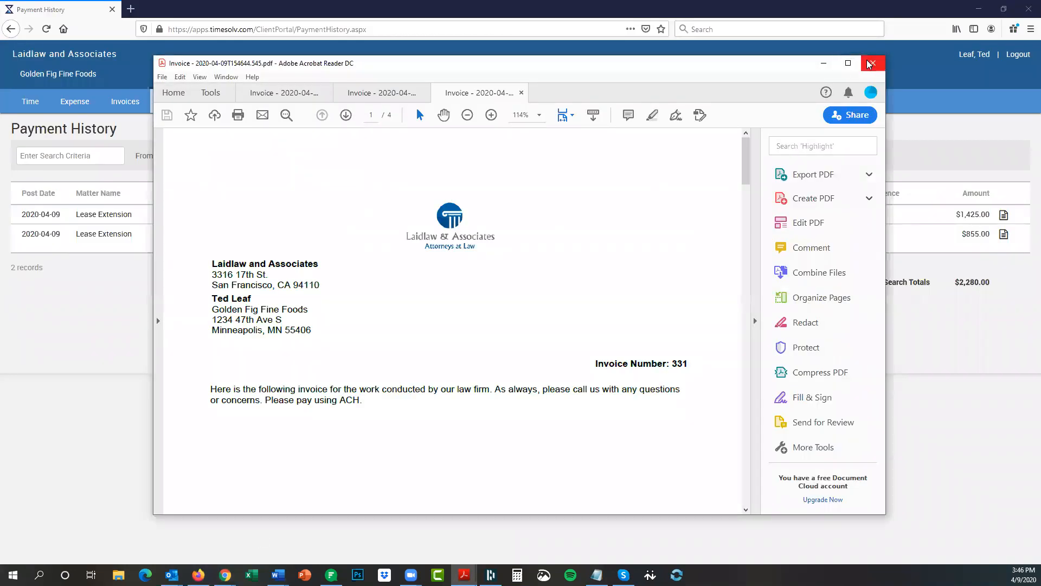
click(824, 63)
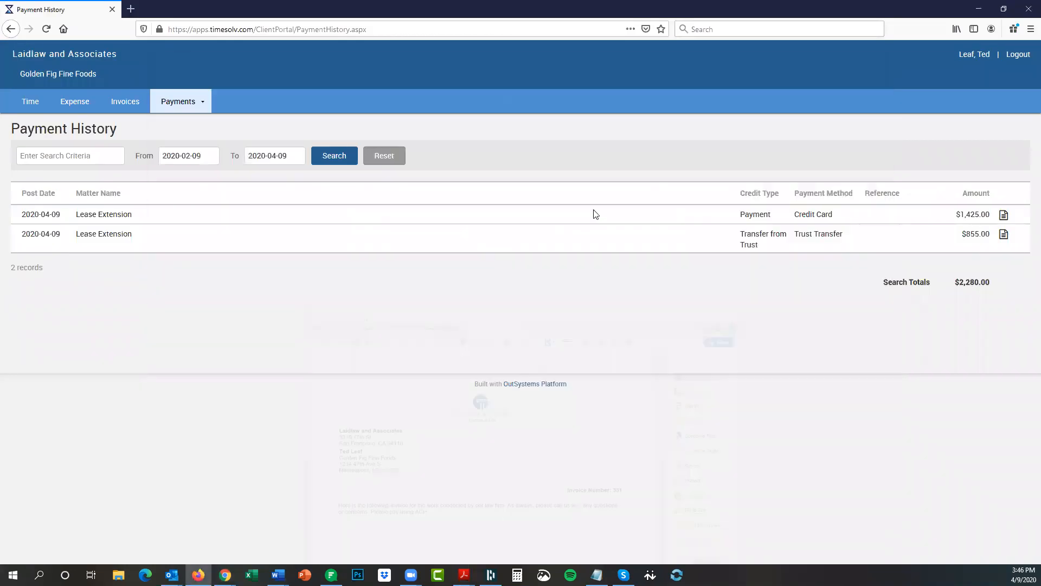
click(130, 104)
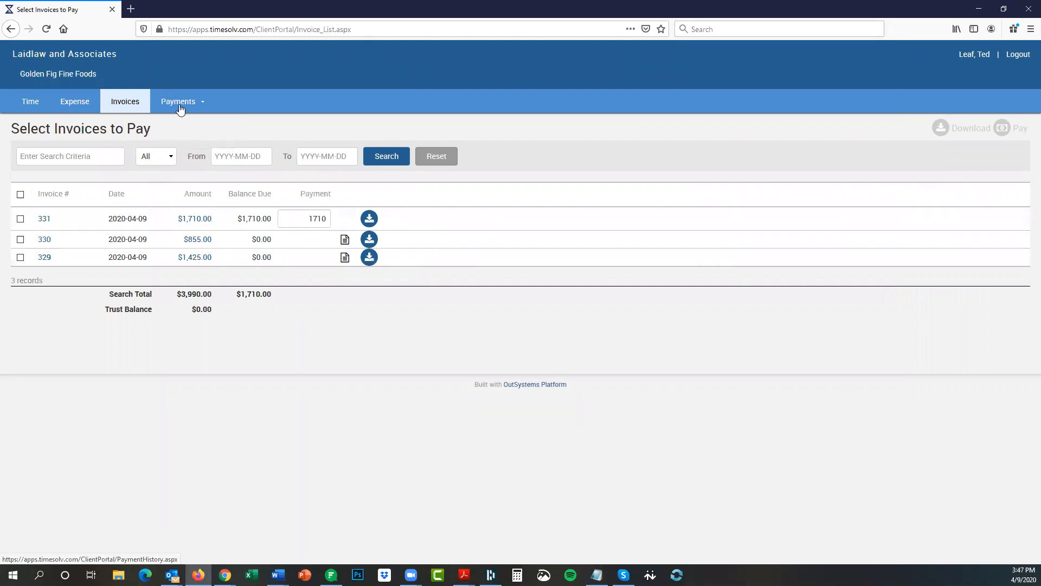
Raise Invoice 331's total payment to 3000, dismissing the overpayment warning.
click(20, 218)
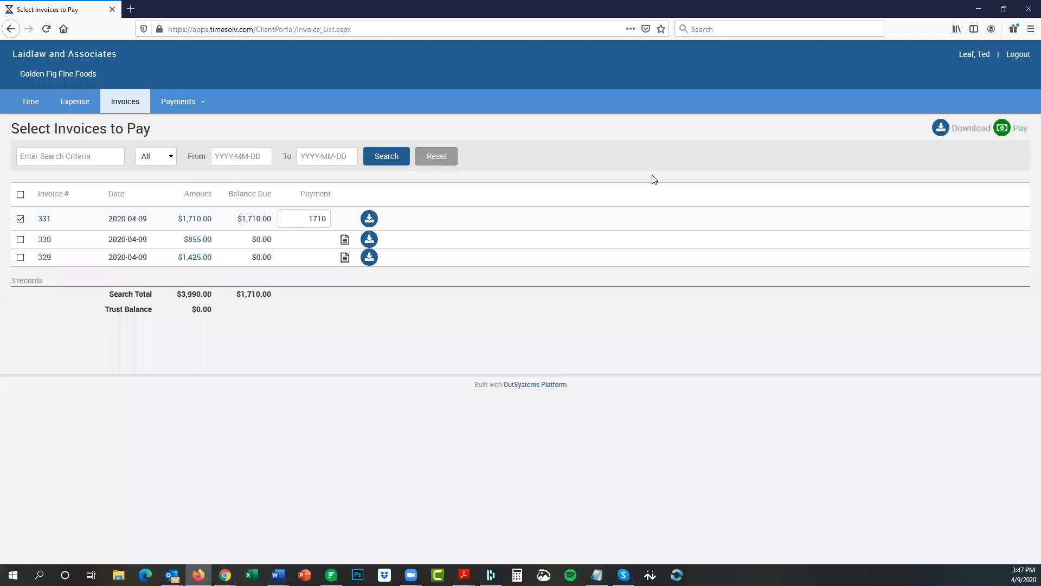
click(1013, 133)
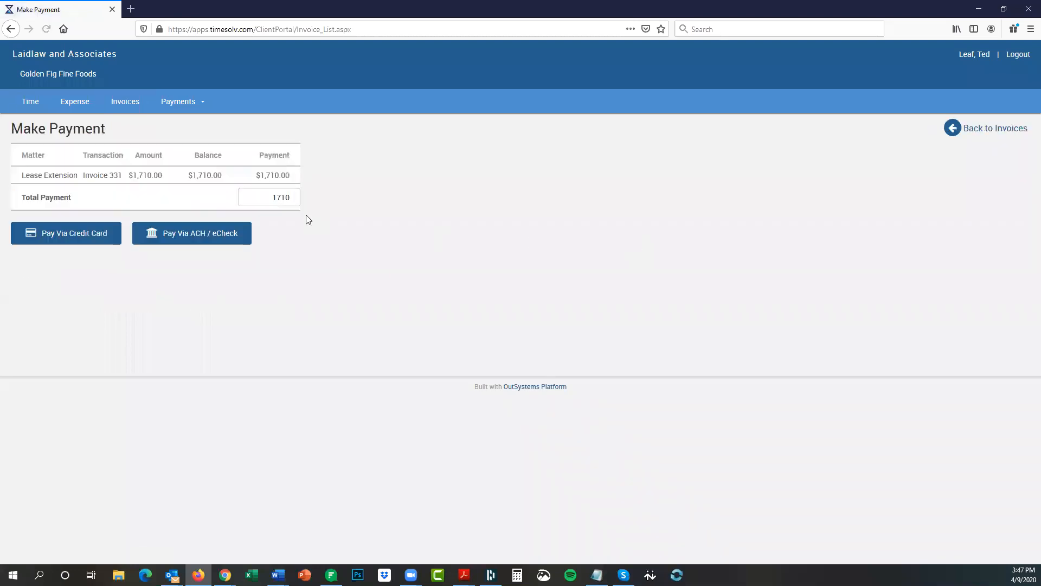
drag(270, 195, 296, 196)
text(3000)
click(63, 235)
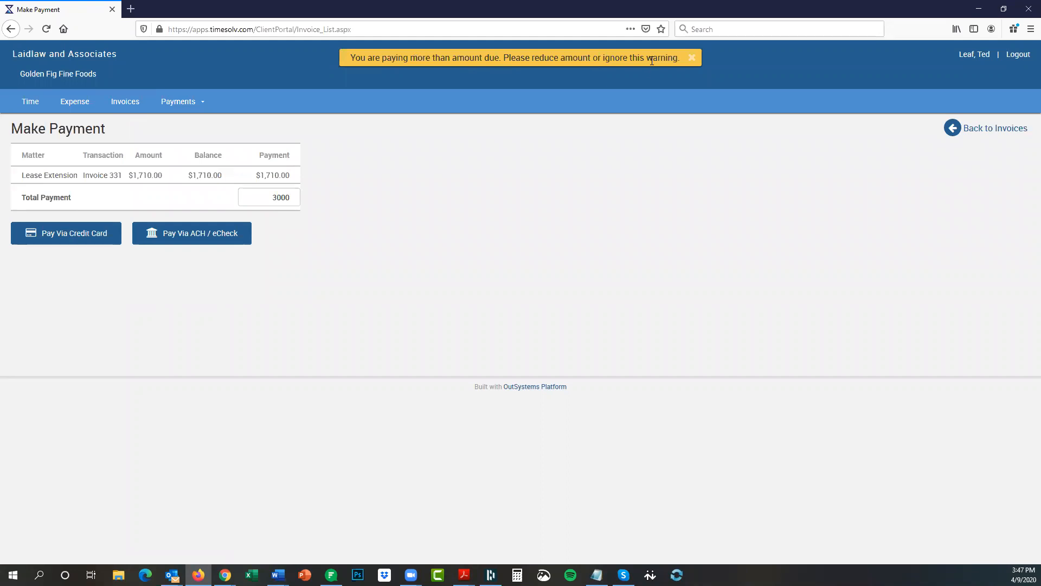
click(692, 58)
Choose credit card payment, then bring the firm's Draft Invoices window back in front.
click(90, 234)
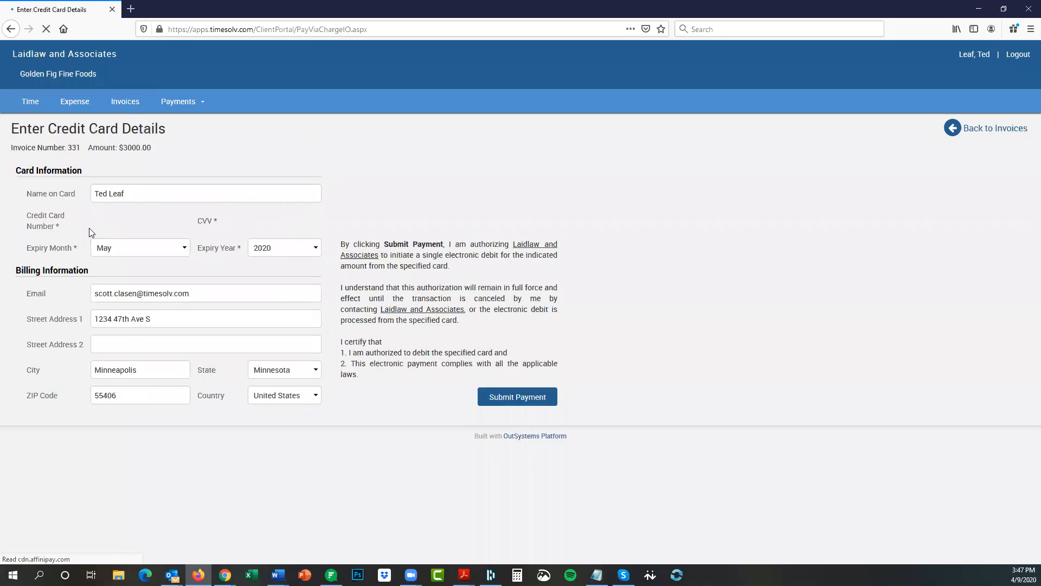
mouse_move(225, 575)
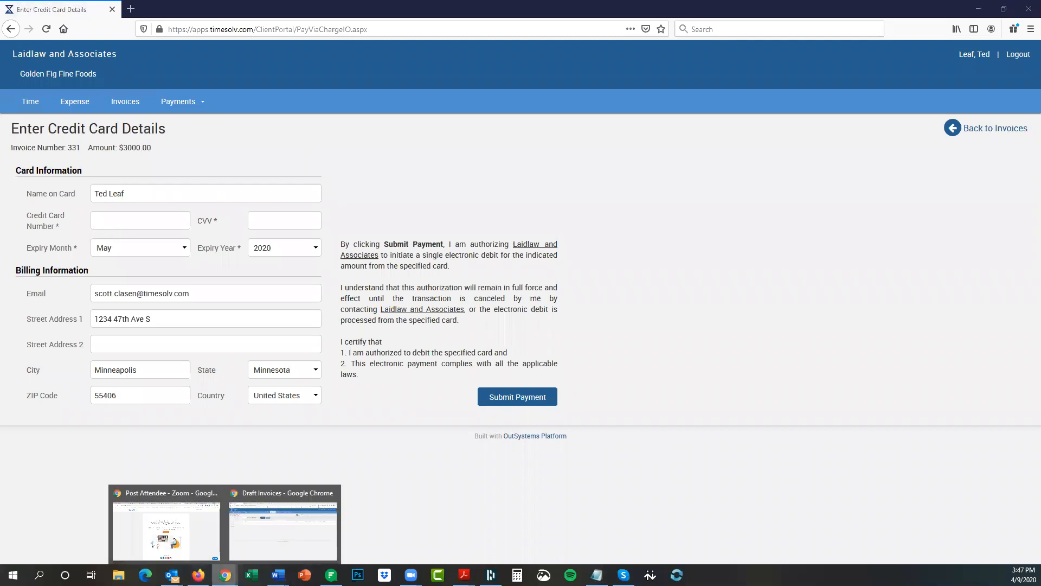
click(199, 544)
click(208, 568)
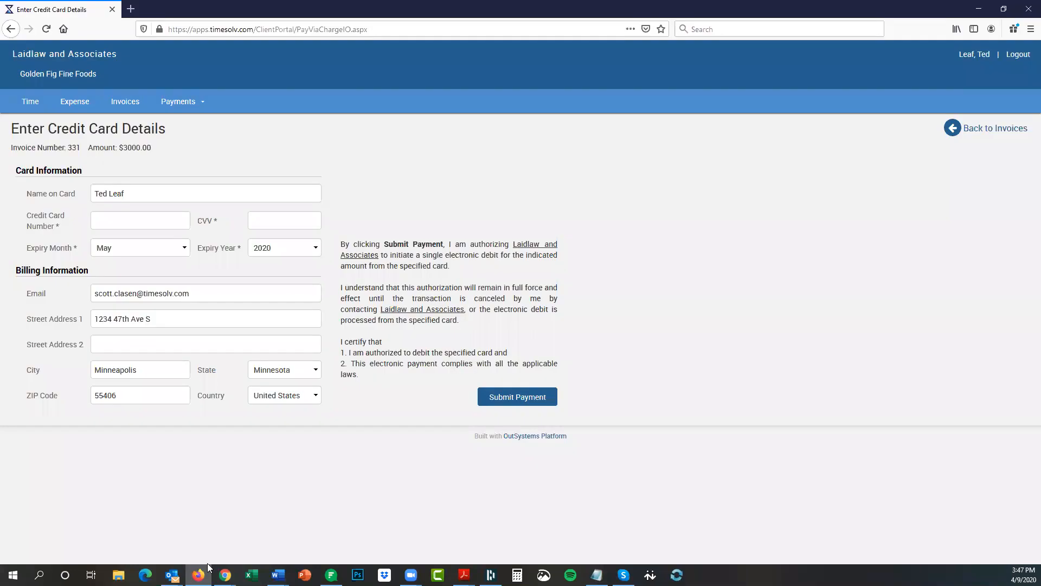
Paste a test card number from the API reference page and enter CVV 1234.
mouse_move(225, 574)
click(254, 542)
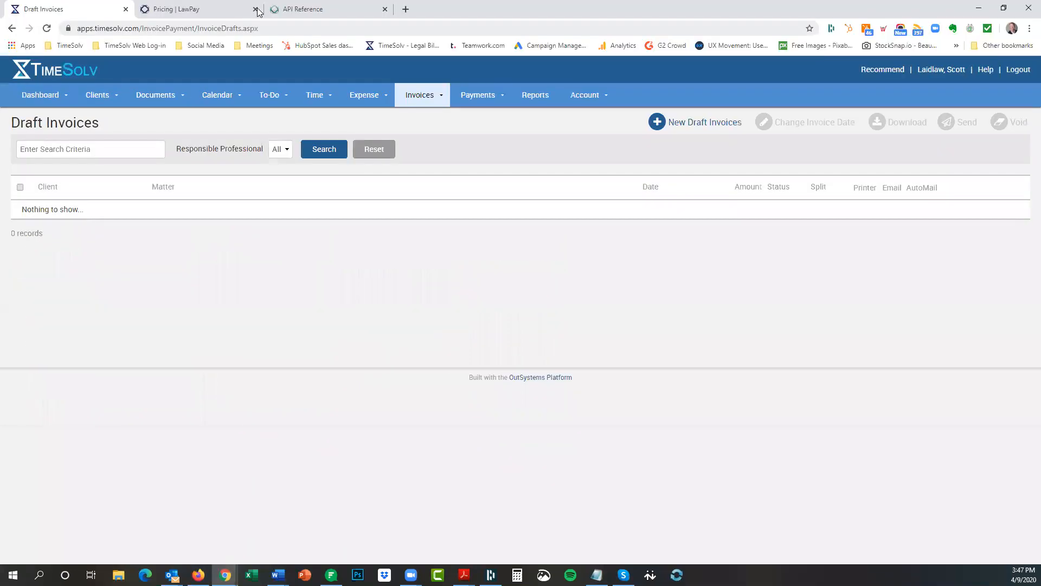
click(296, 10)
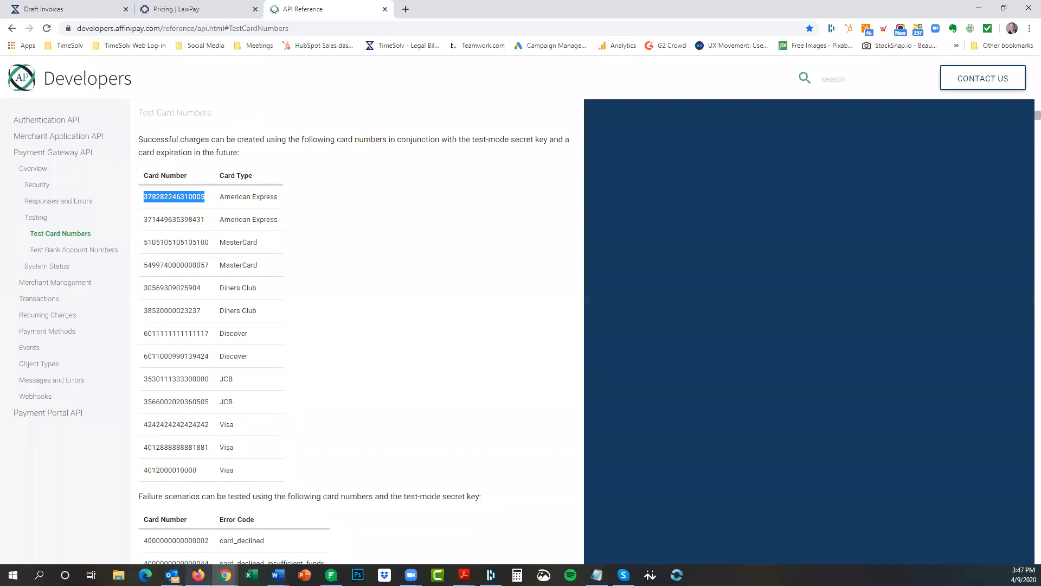
click(199, 574)
key(ctrl+v)
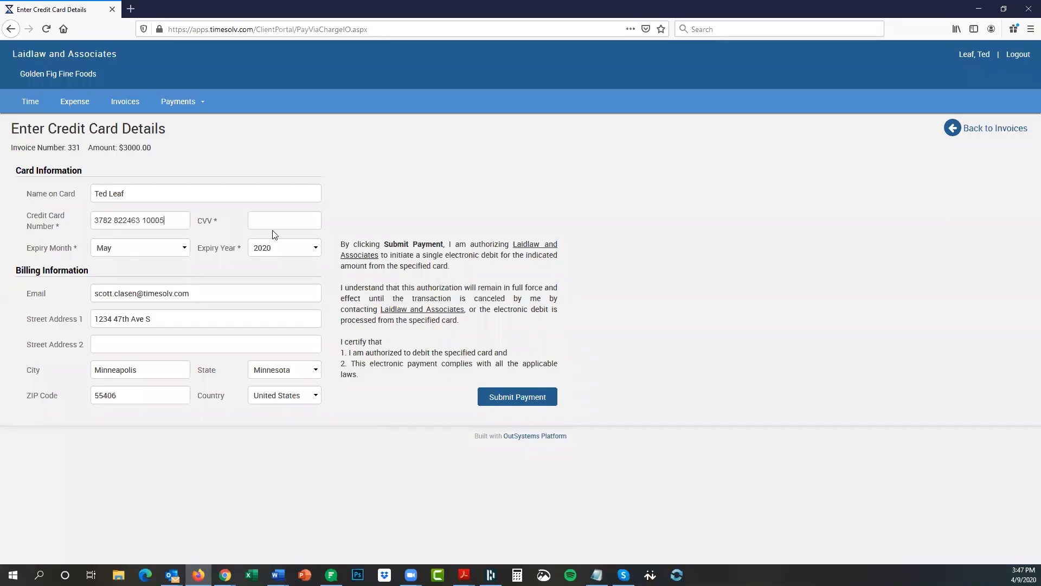
text(1234)
Submit the $3000 card payment and view the Trust Deposit page.
click(518, 398)
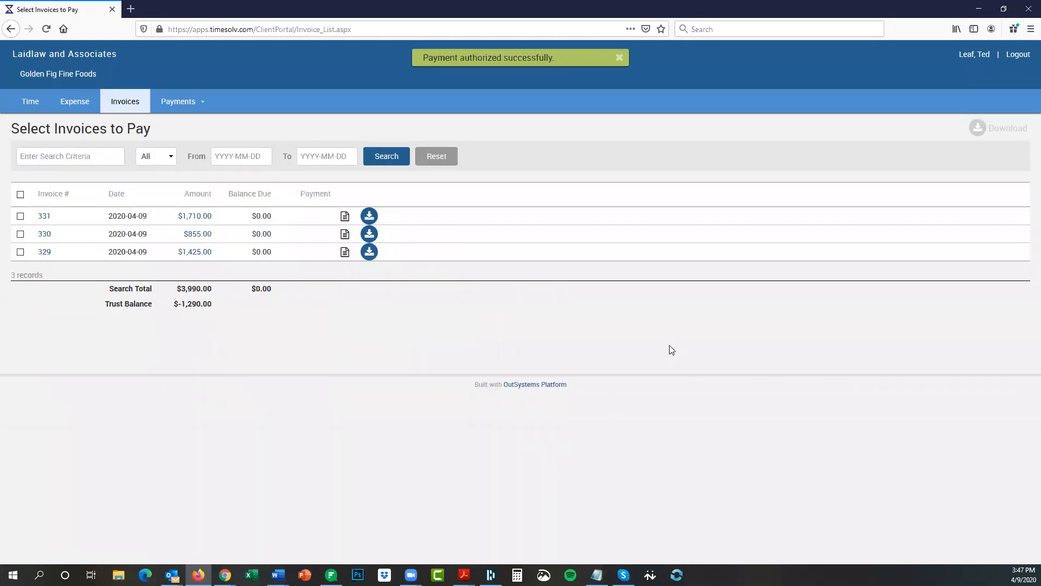
click(184, 105)
click(183, 138)
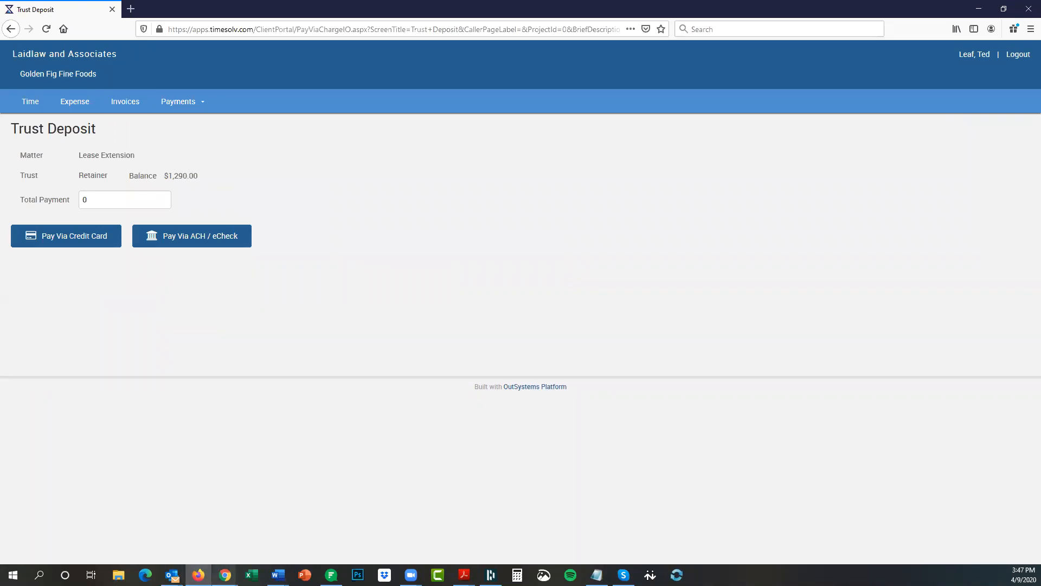
Review the Lease Extension trust ledger ($1,290.00 balance), then go to Time Entry.
mouse_move(225, 575)
click(262, 543)
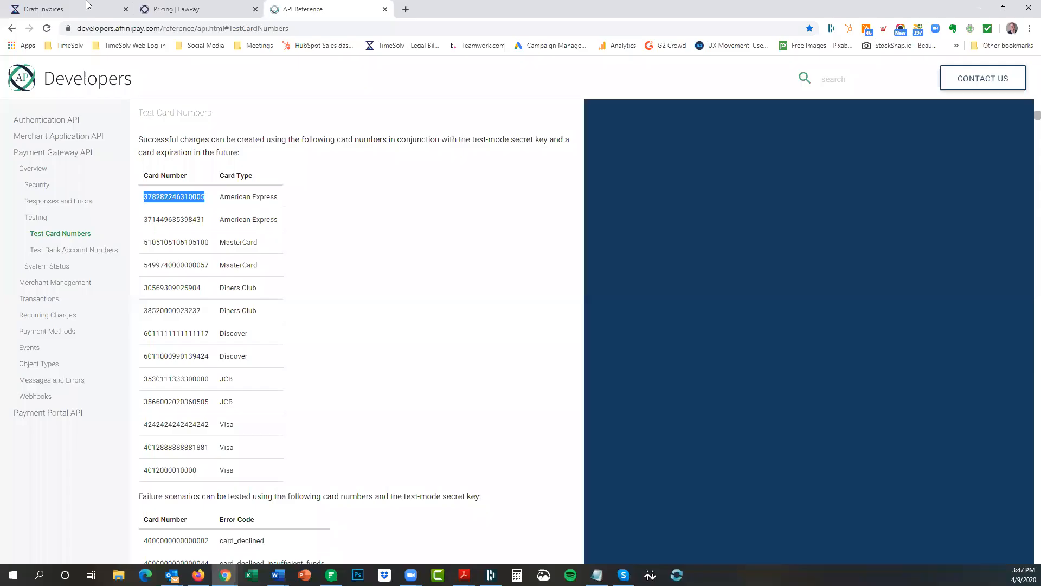
click(78, 10)
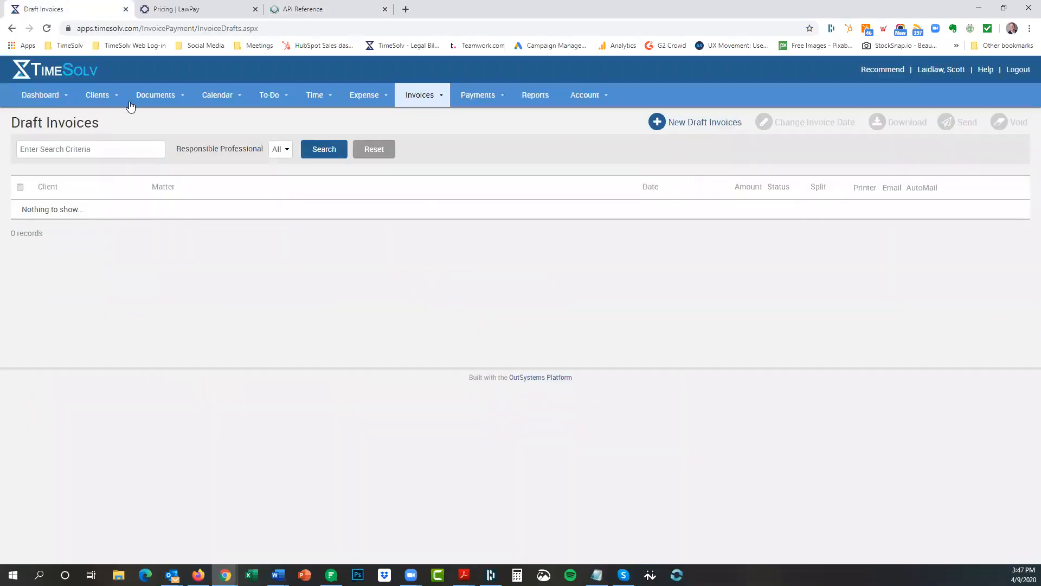
click(109, 98)
click(107, 117)
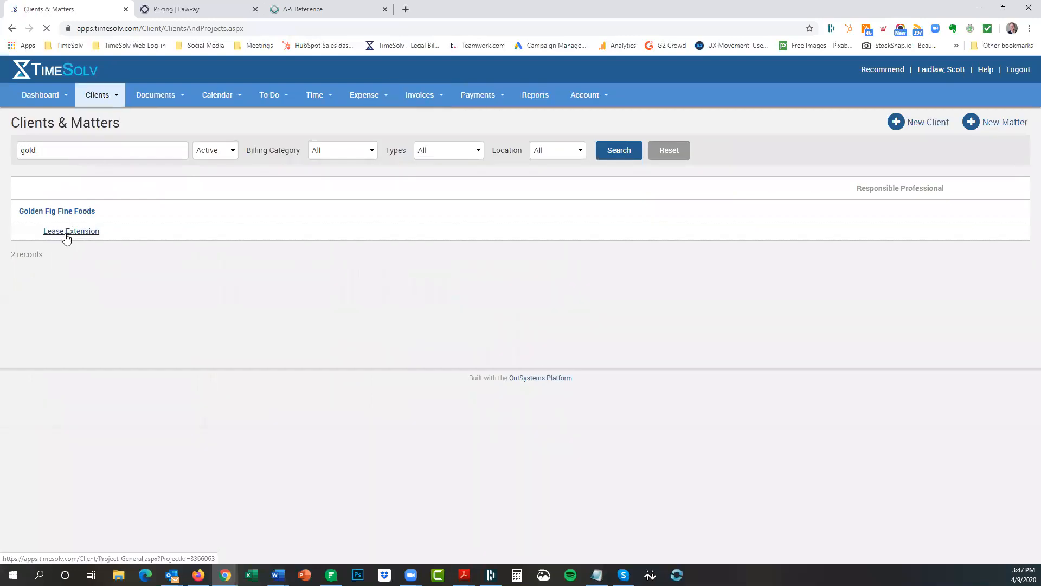
click(69, 232)
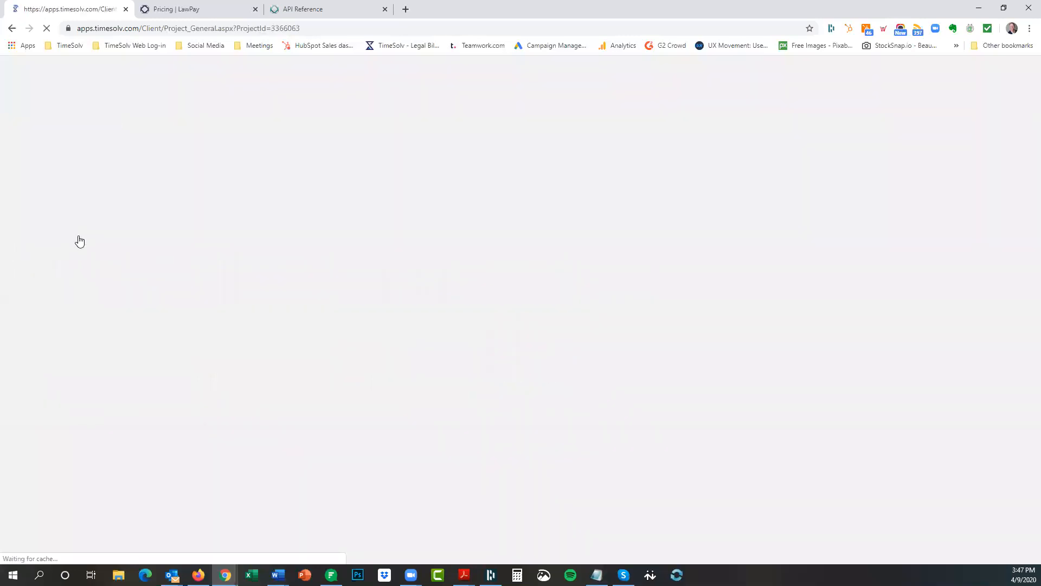
click(525, 170)
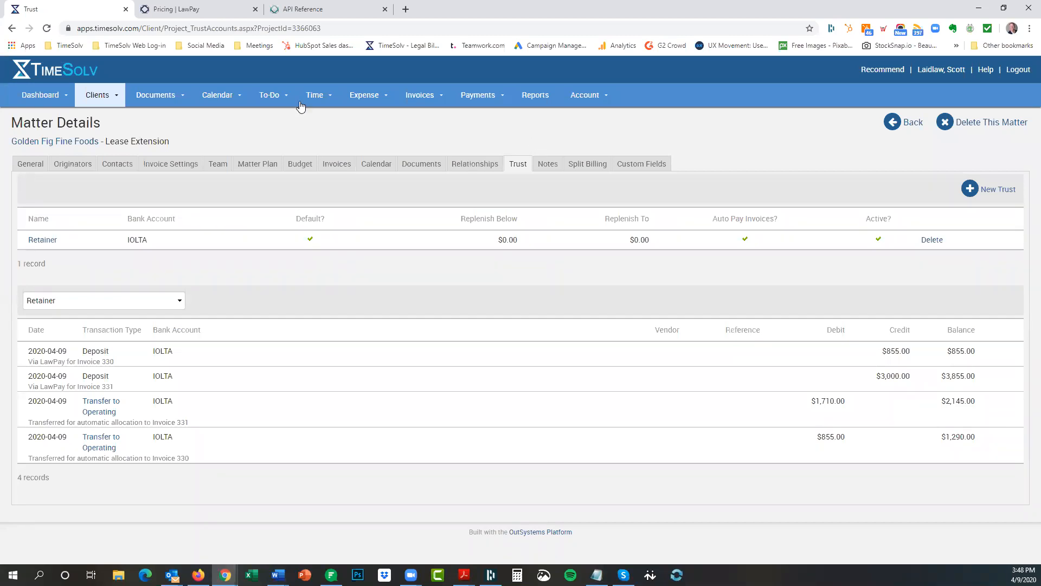
click(315, 117)
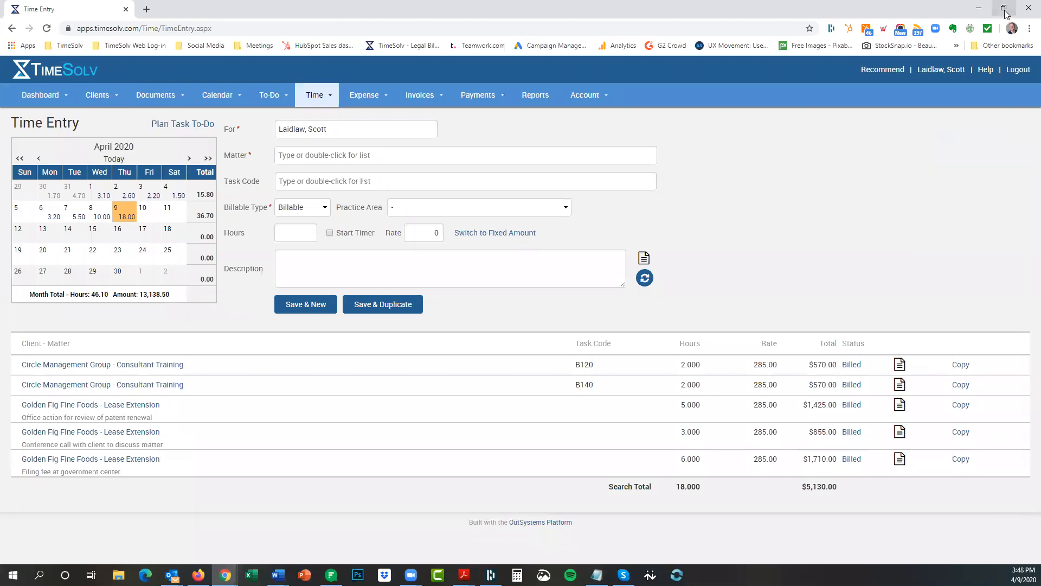
click(1004, 10)
drag(600, 57, 577, 17)
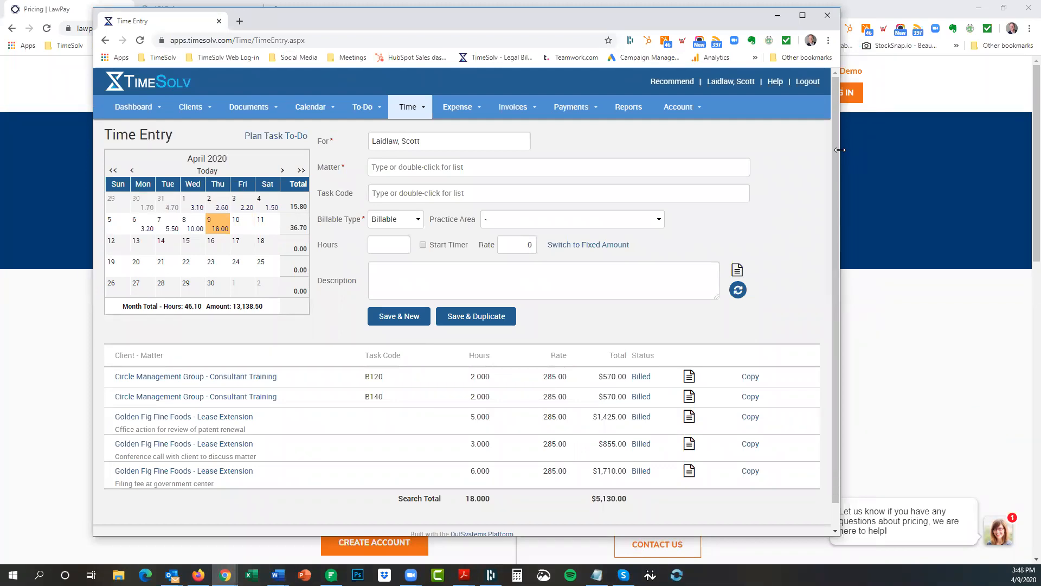
drag(839, 150, 716, 160)
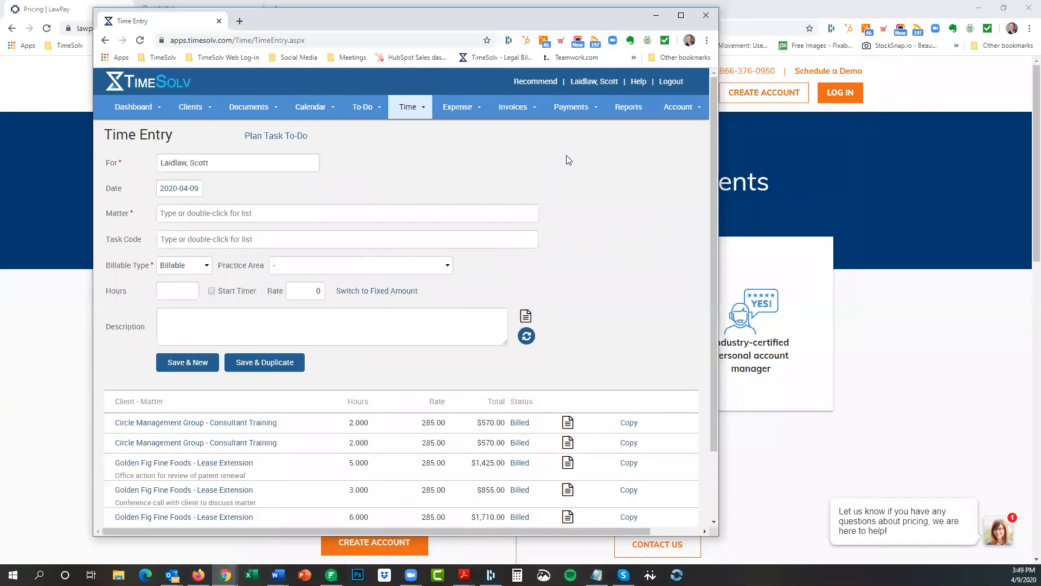
double_click(176, 188)
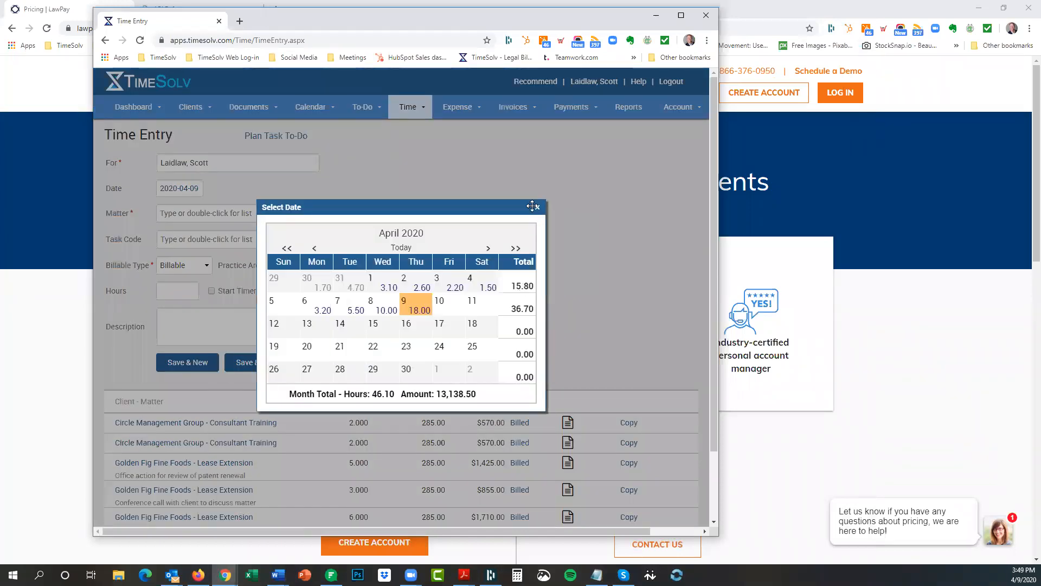
click(538, 208)
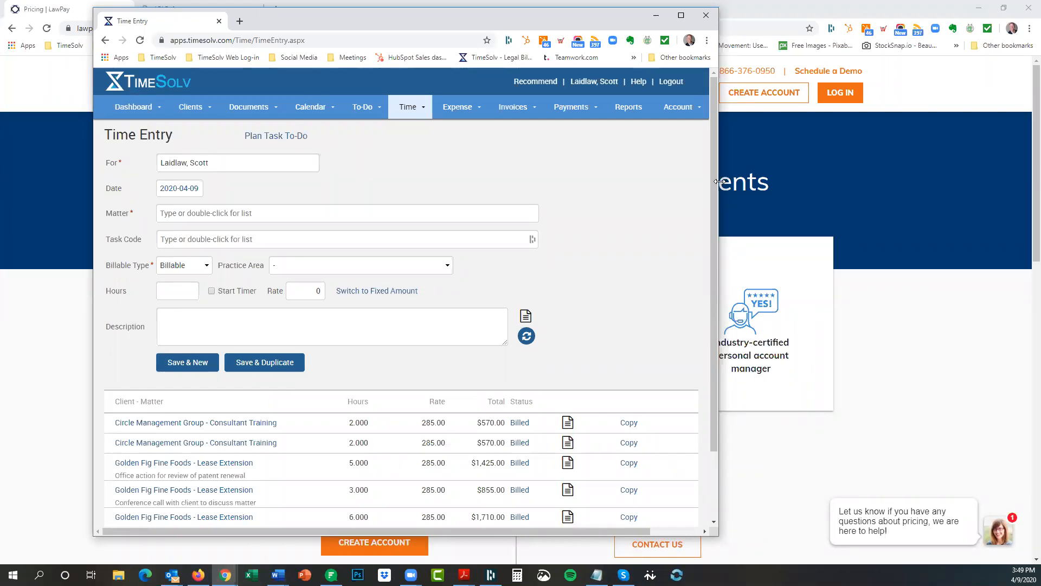
drag(719, 181, 839, 195)
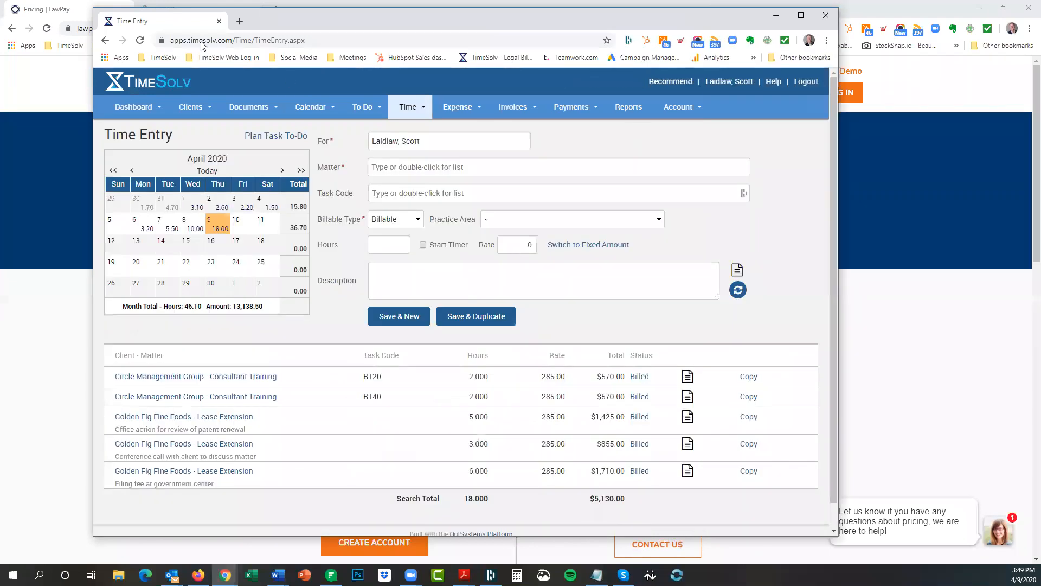
drag(139, 22, 35, 9)
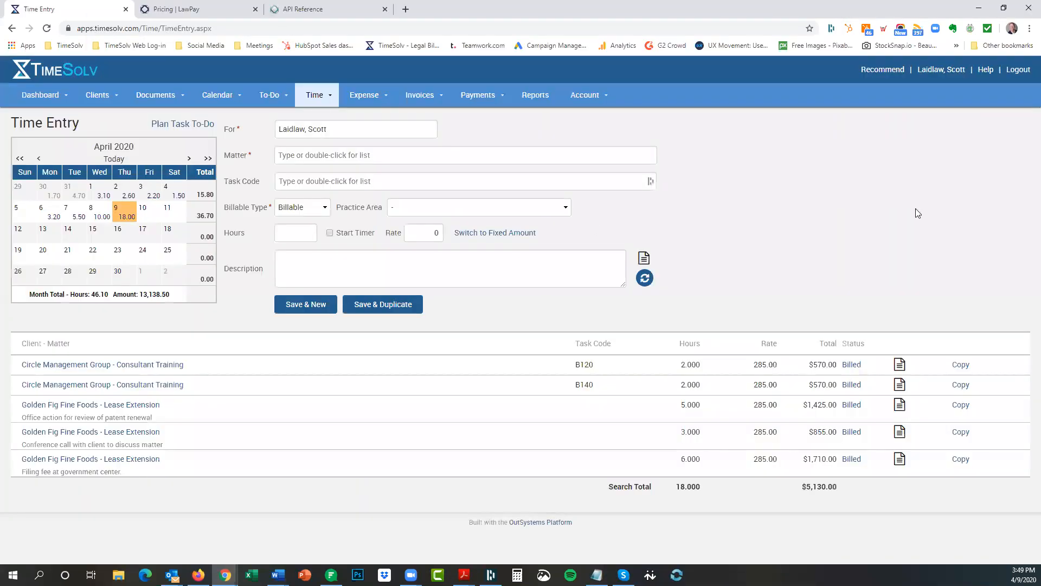
click(1029, 28)
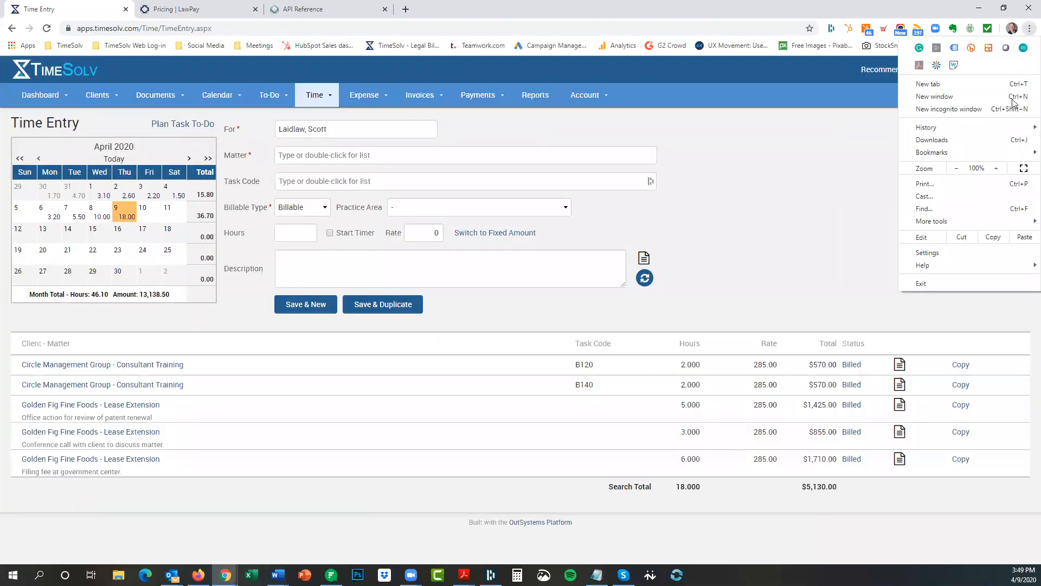
click(995, 169)
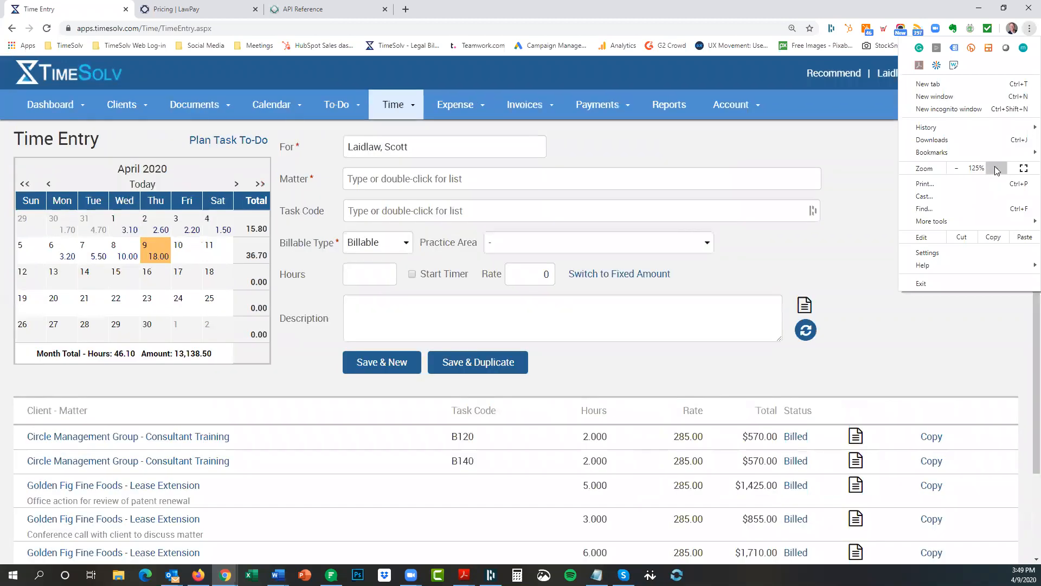
click(996, 170)
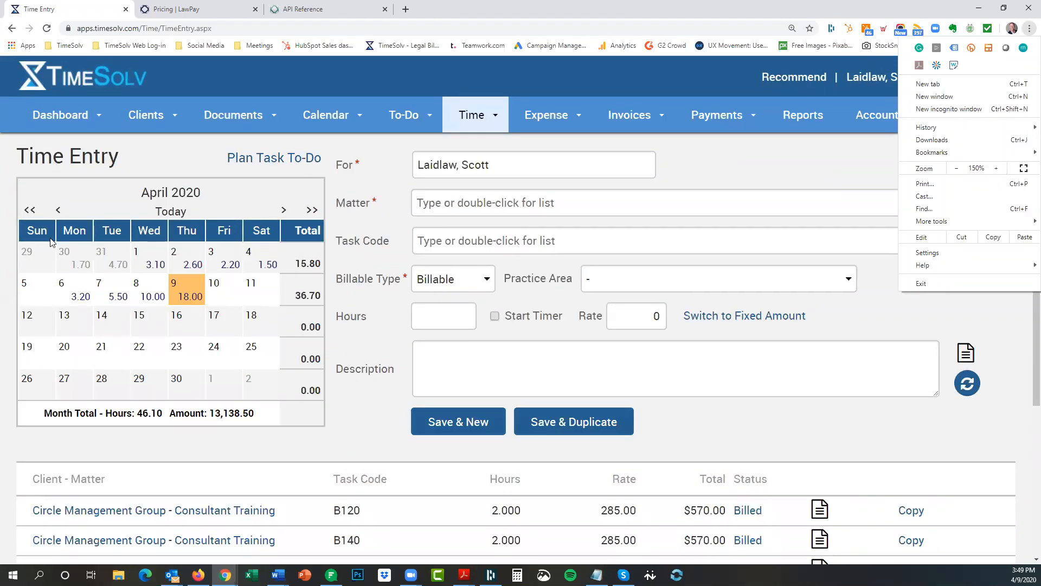
click(956, 169)
click(956, 169)
click(956, 169)
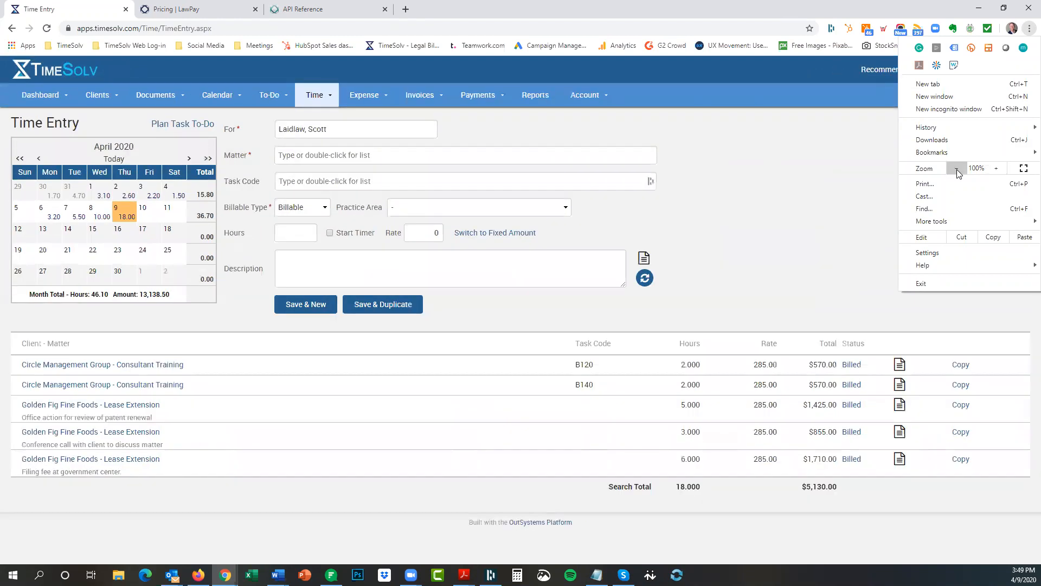
click(836, 172)
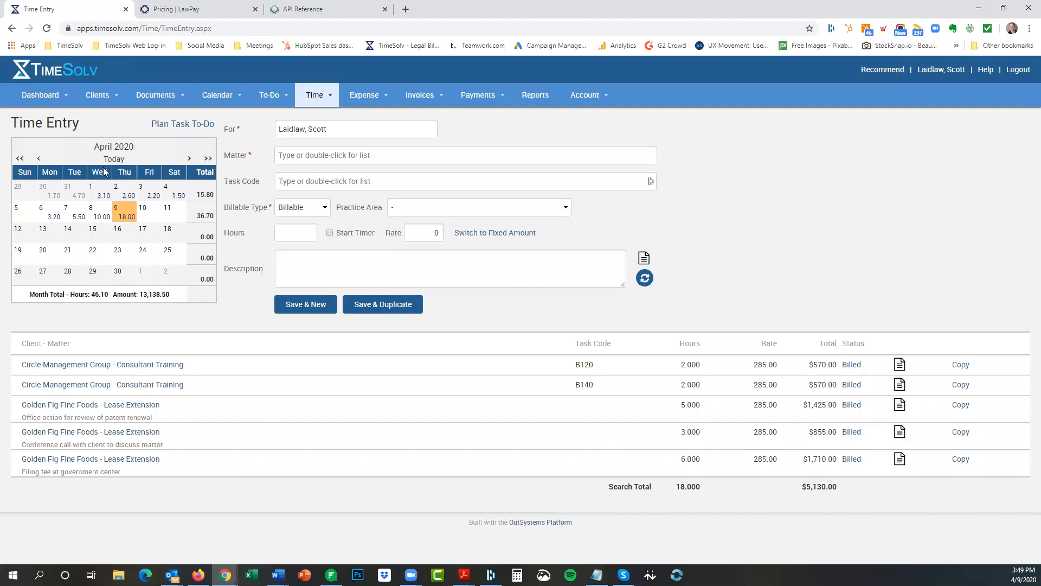